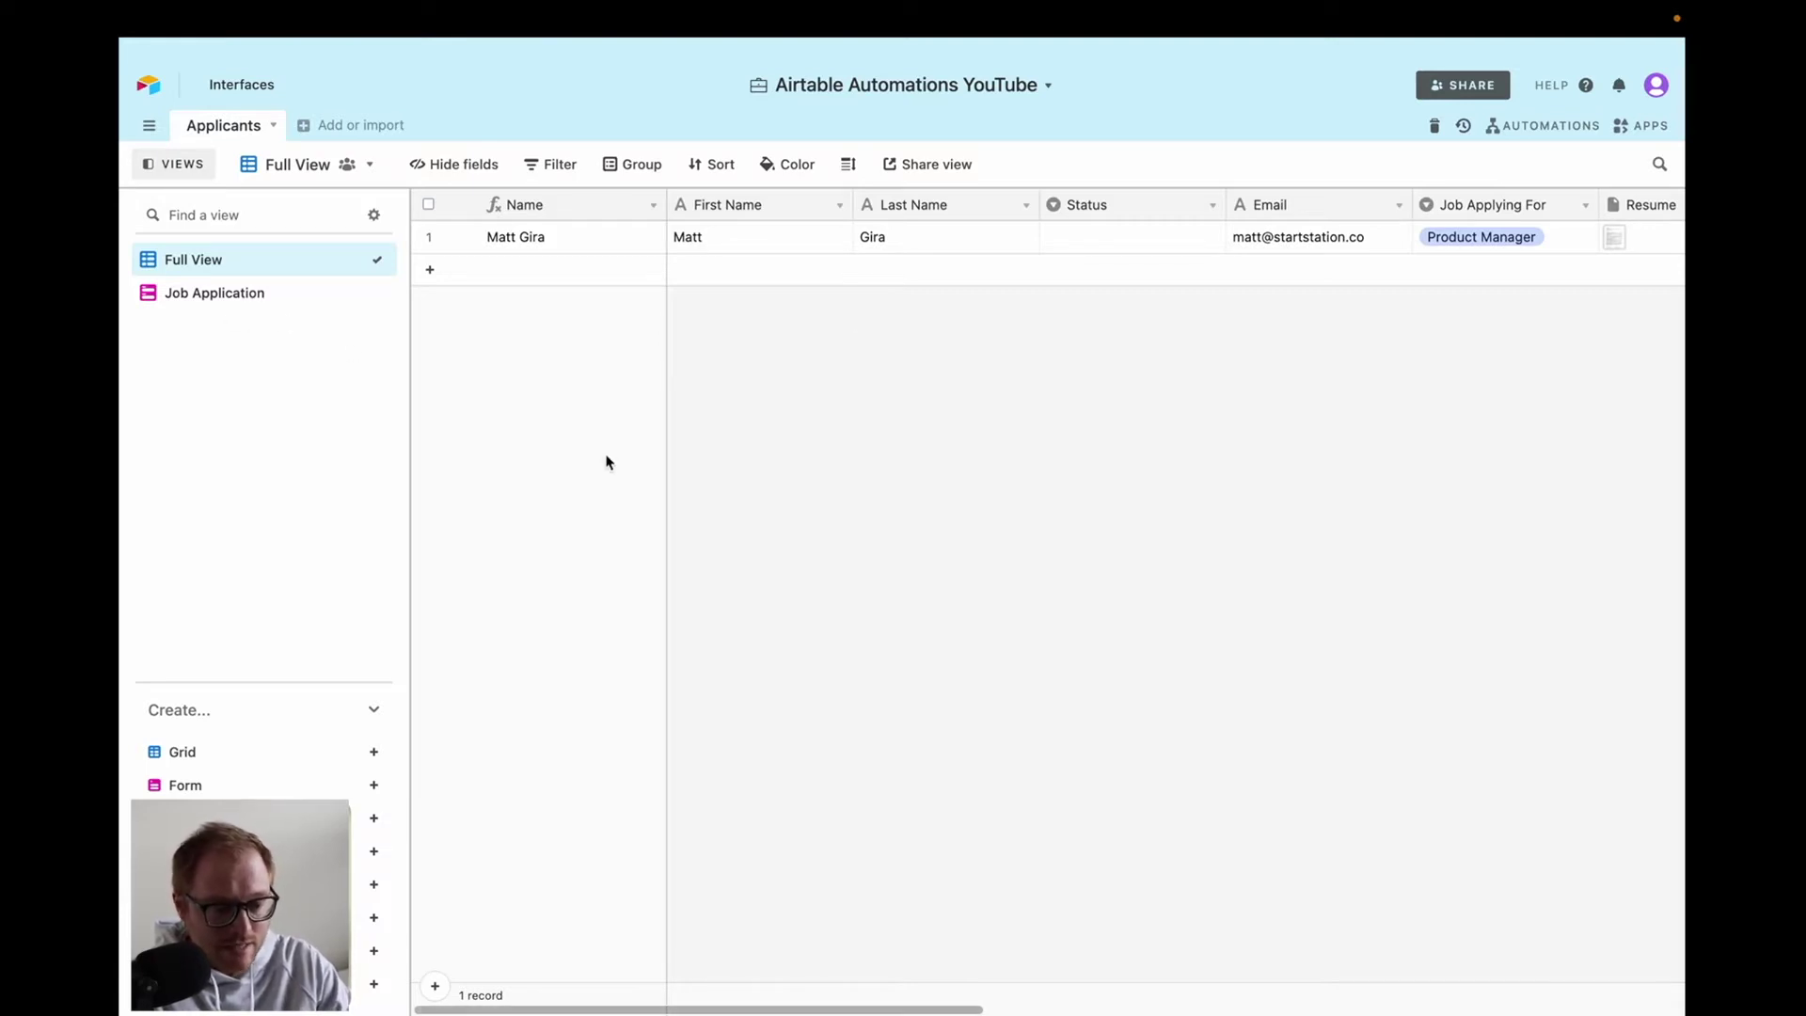
Switch from the grid to the Job Application form view.
scroll(1060, 342, right, 3)
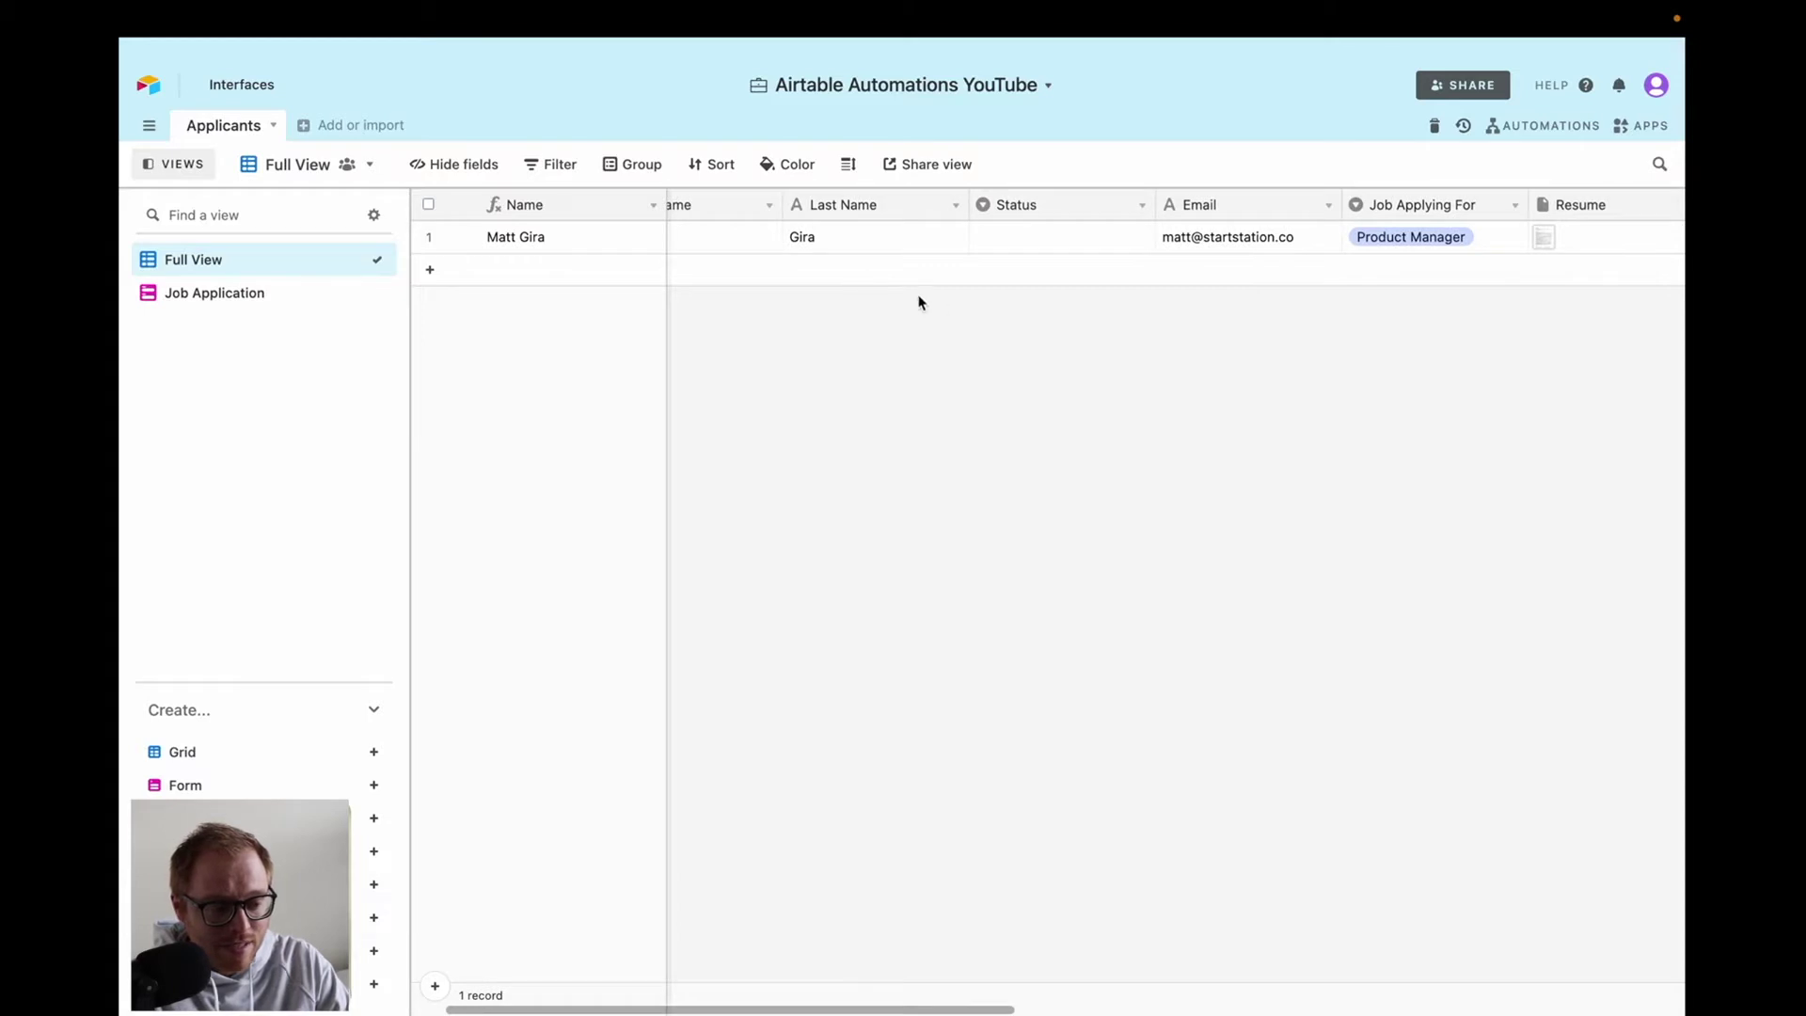
scroll(1260, 256, right, 5)
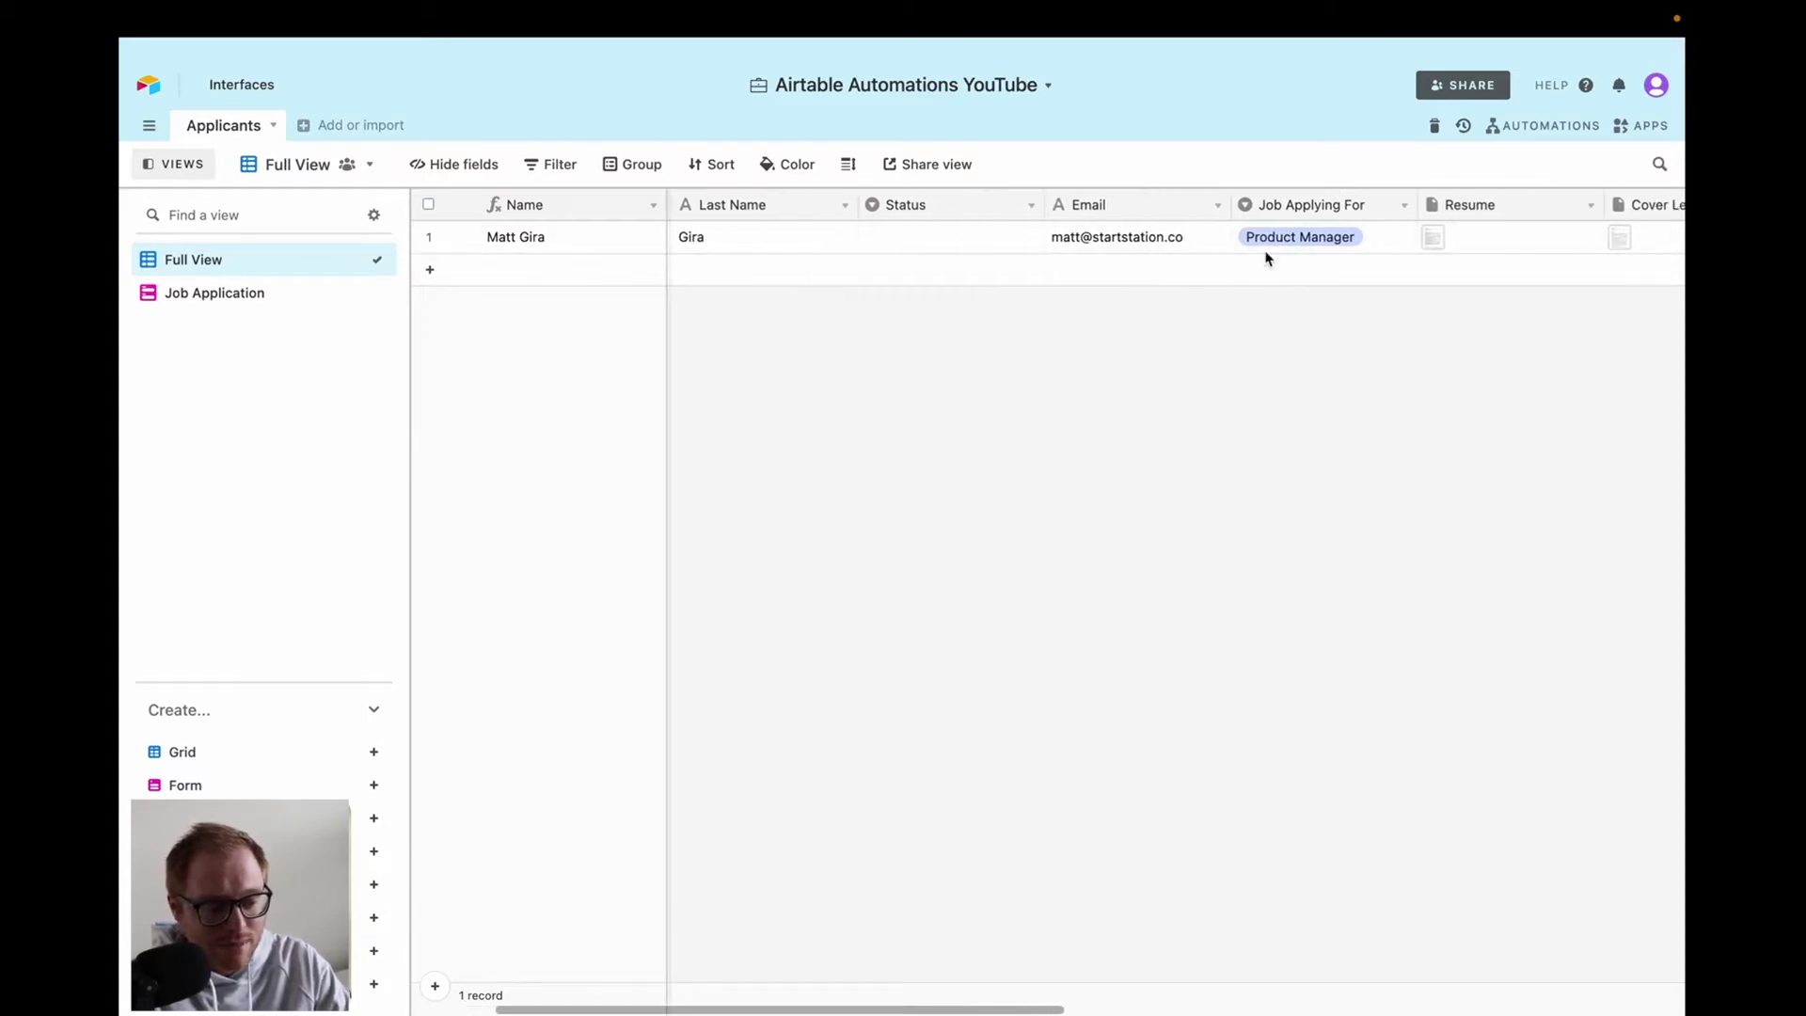
scroll(1260, 255, left, 6)
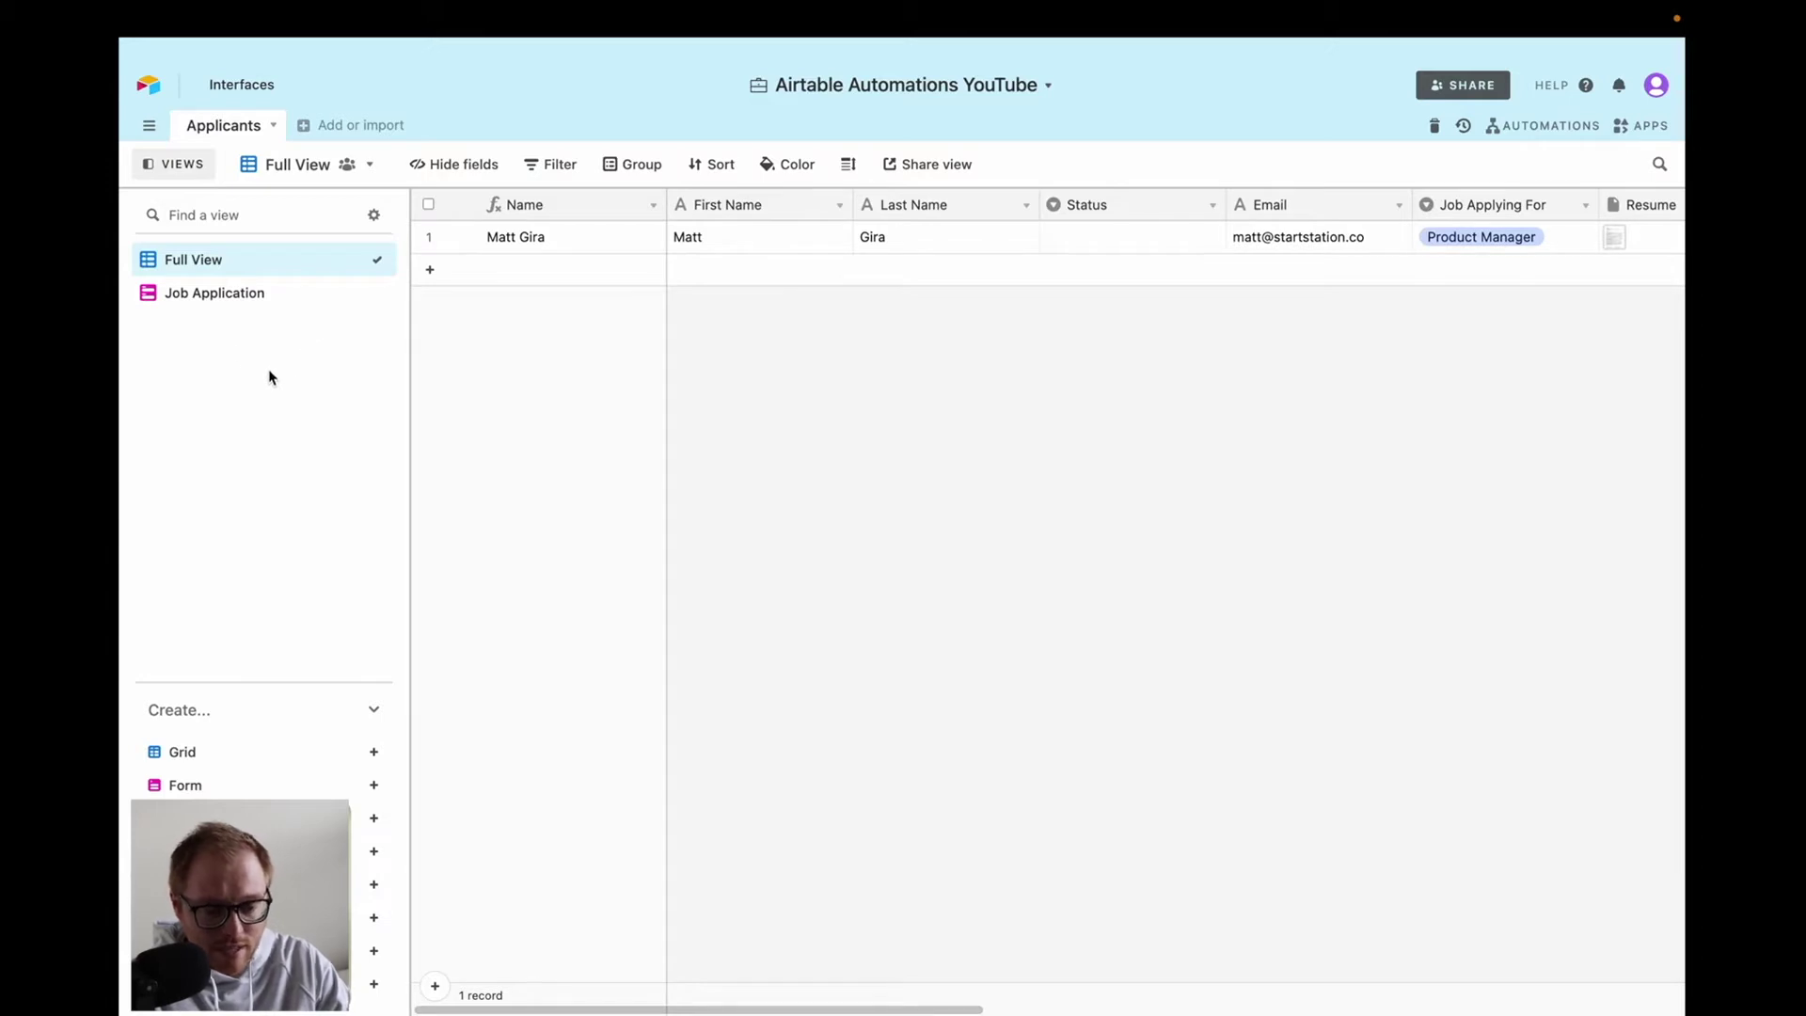
click(237, 296)
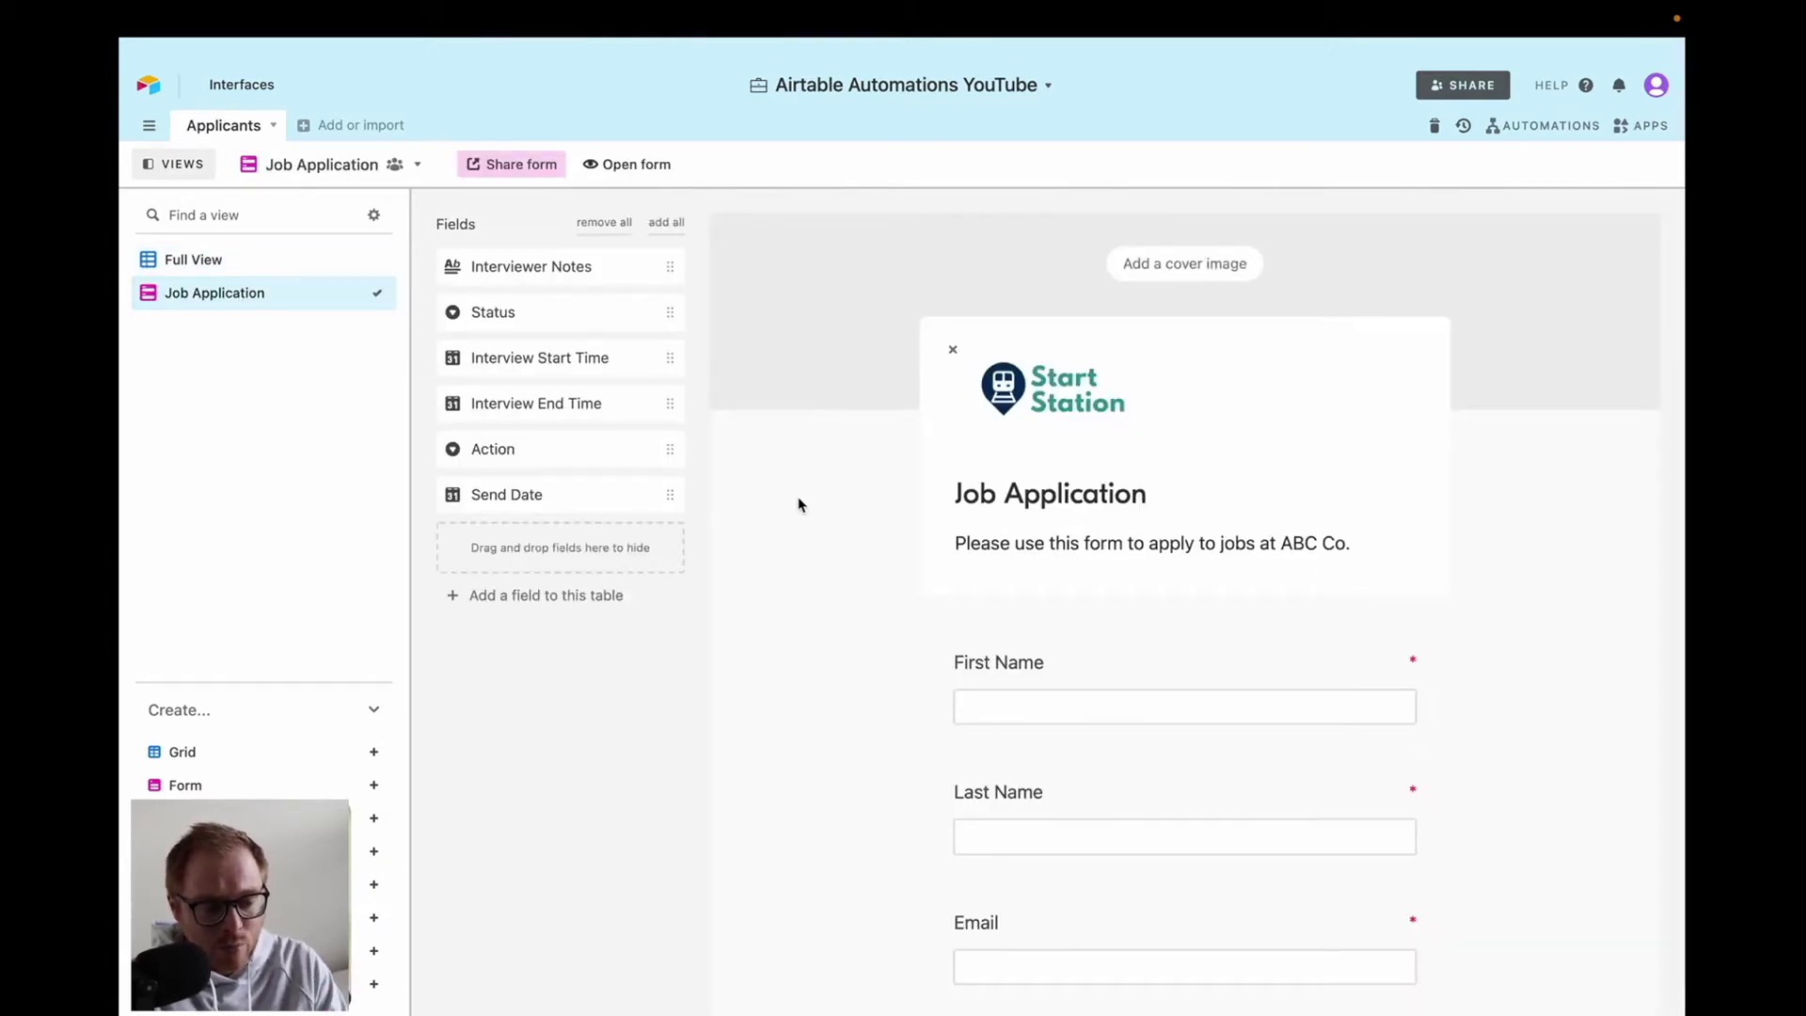
Scroll through the form's questions down to Submit, glancing at the Job Applying For choices.
scroll(846, 558, down, 1)
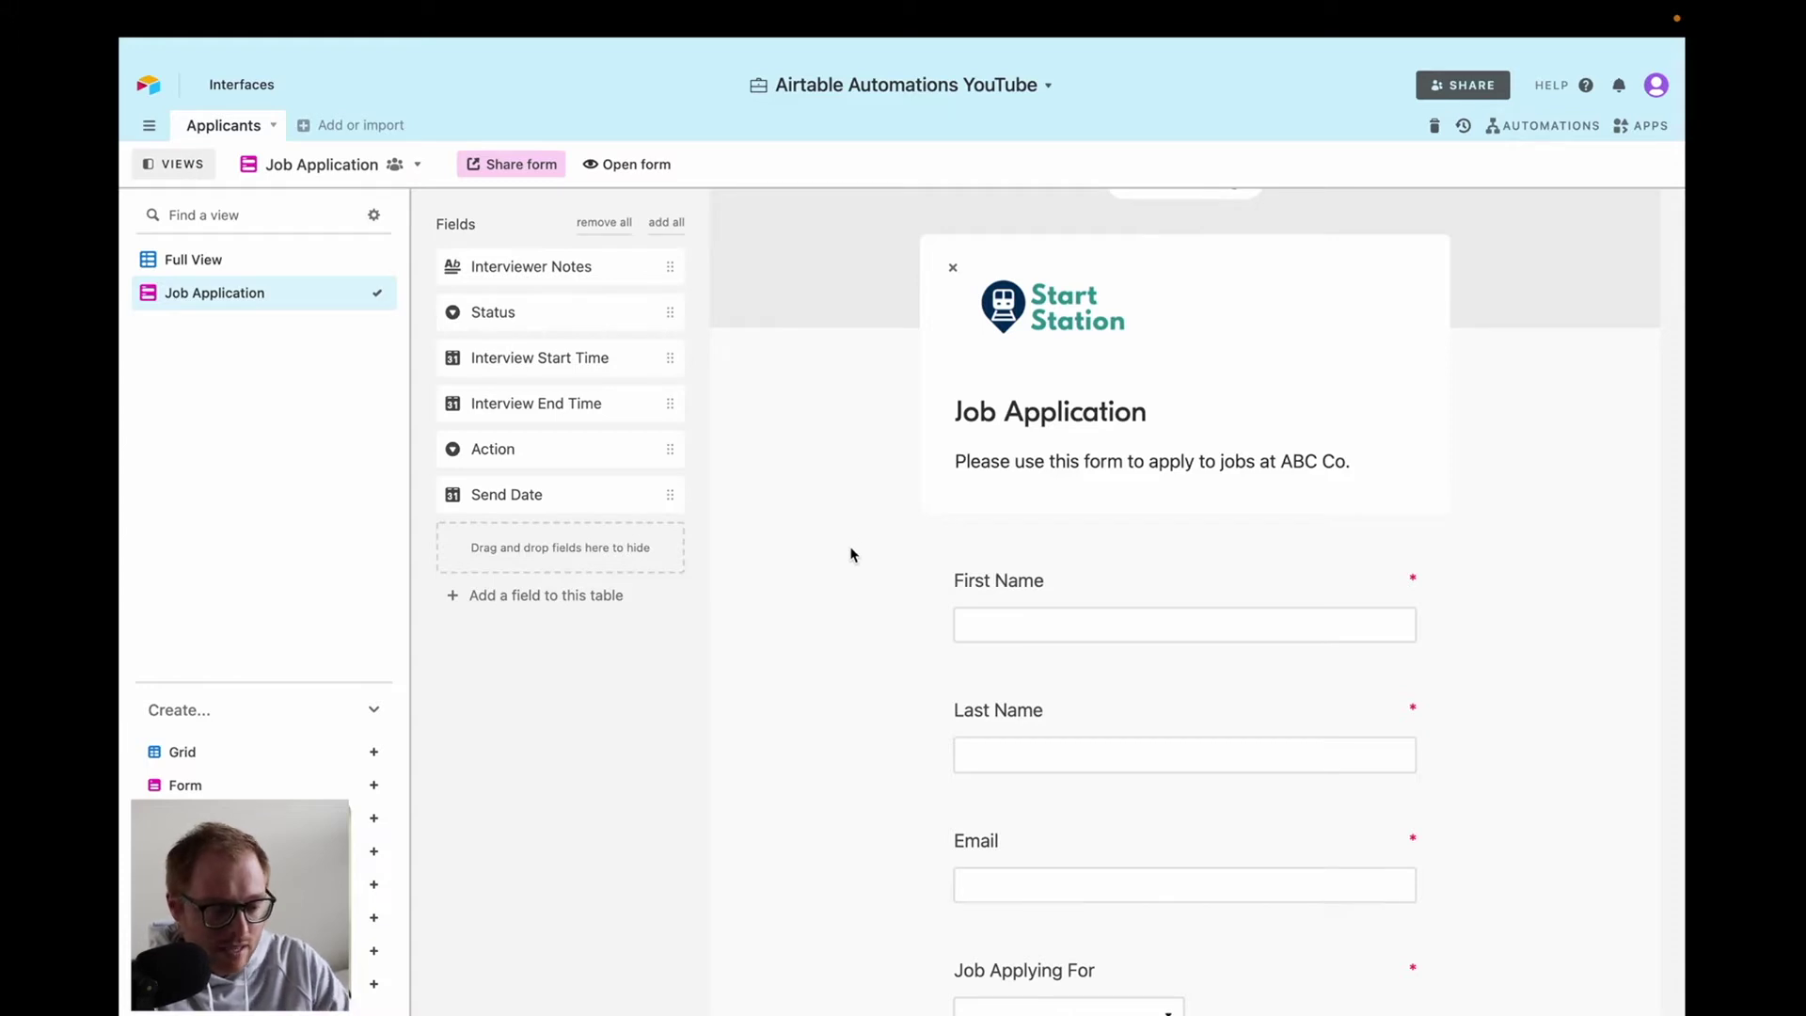
scroll(848, 551, down, 2)
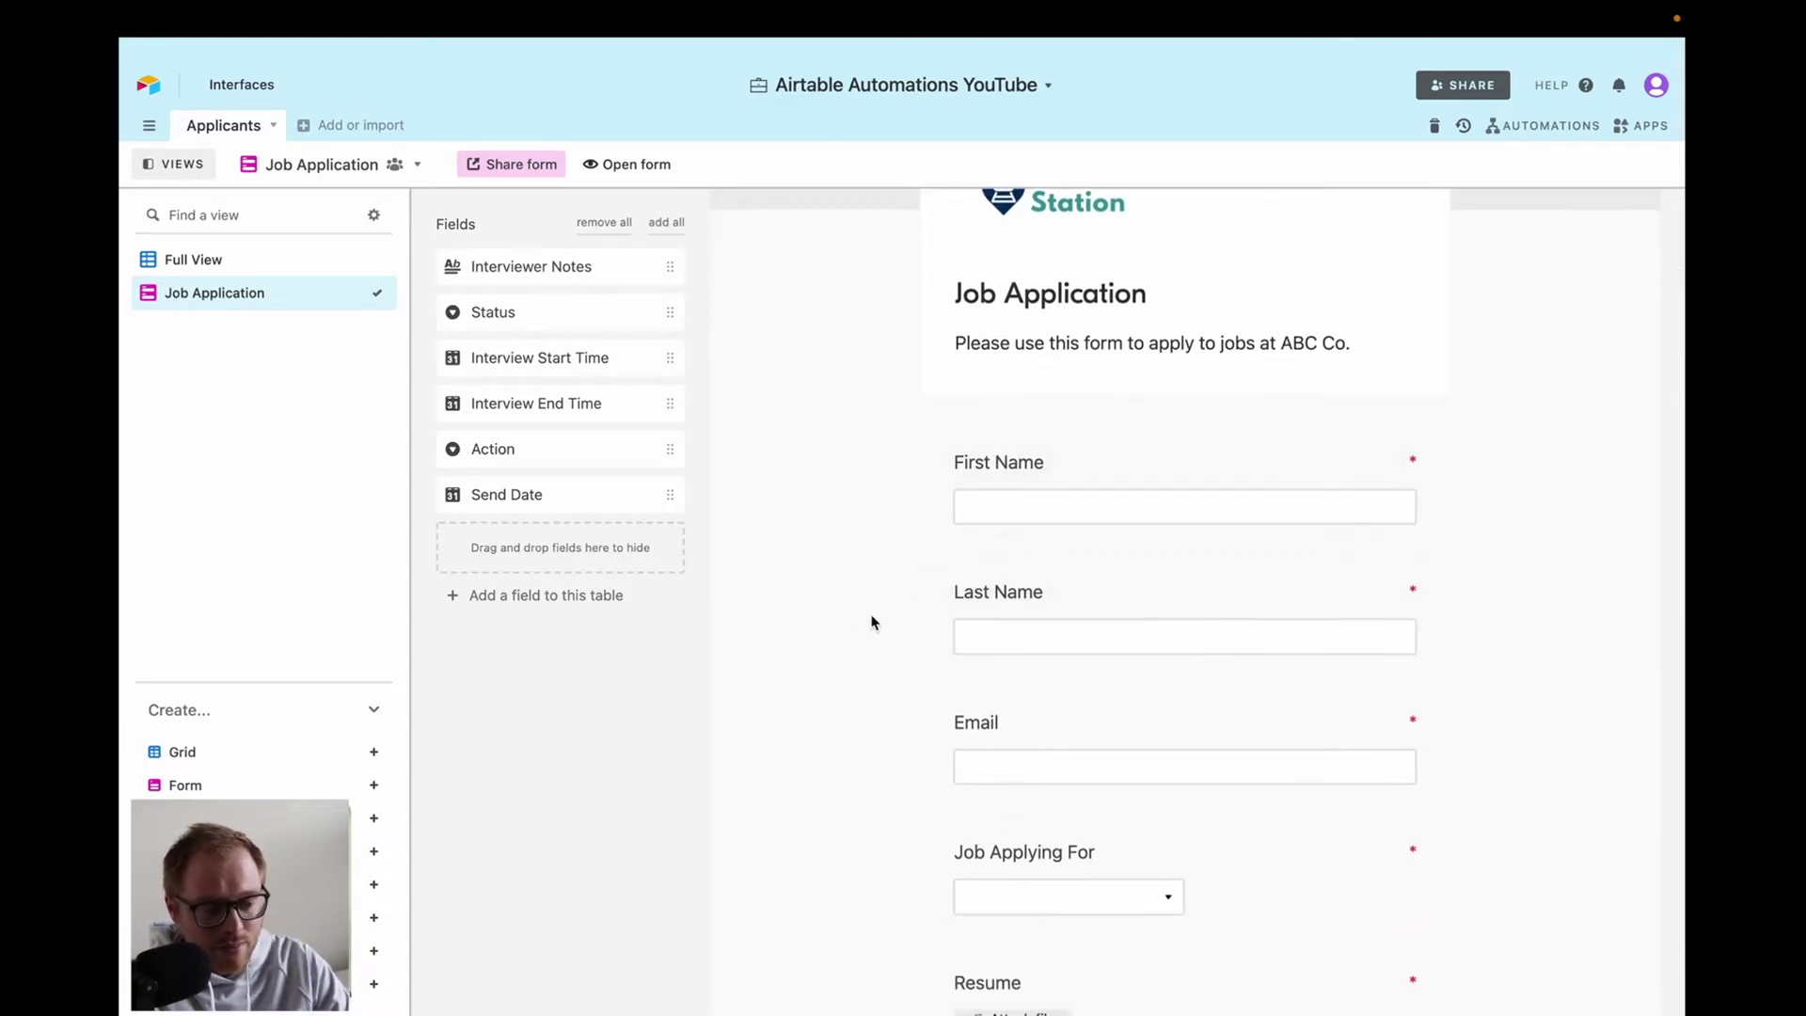
scroll(862, 625, down, 3)
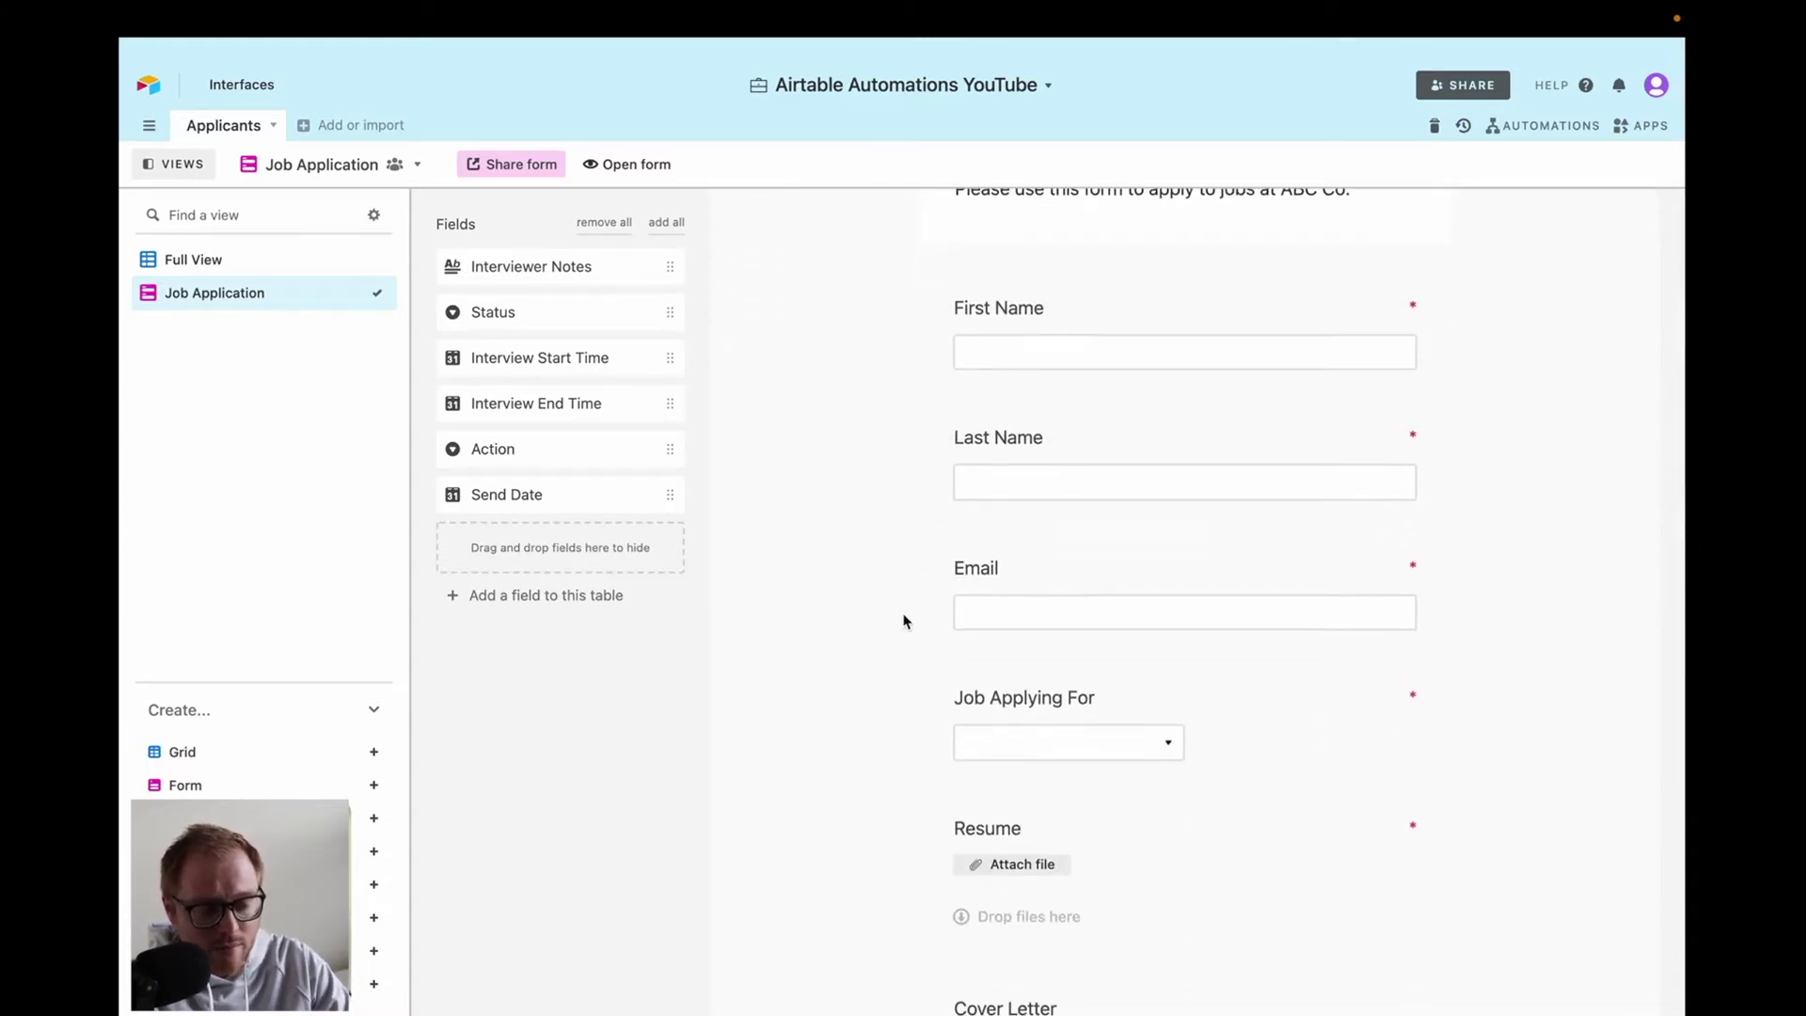
scroll(997, 564, down, 1)
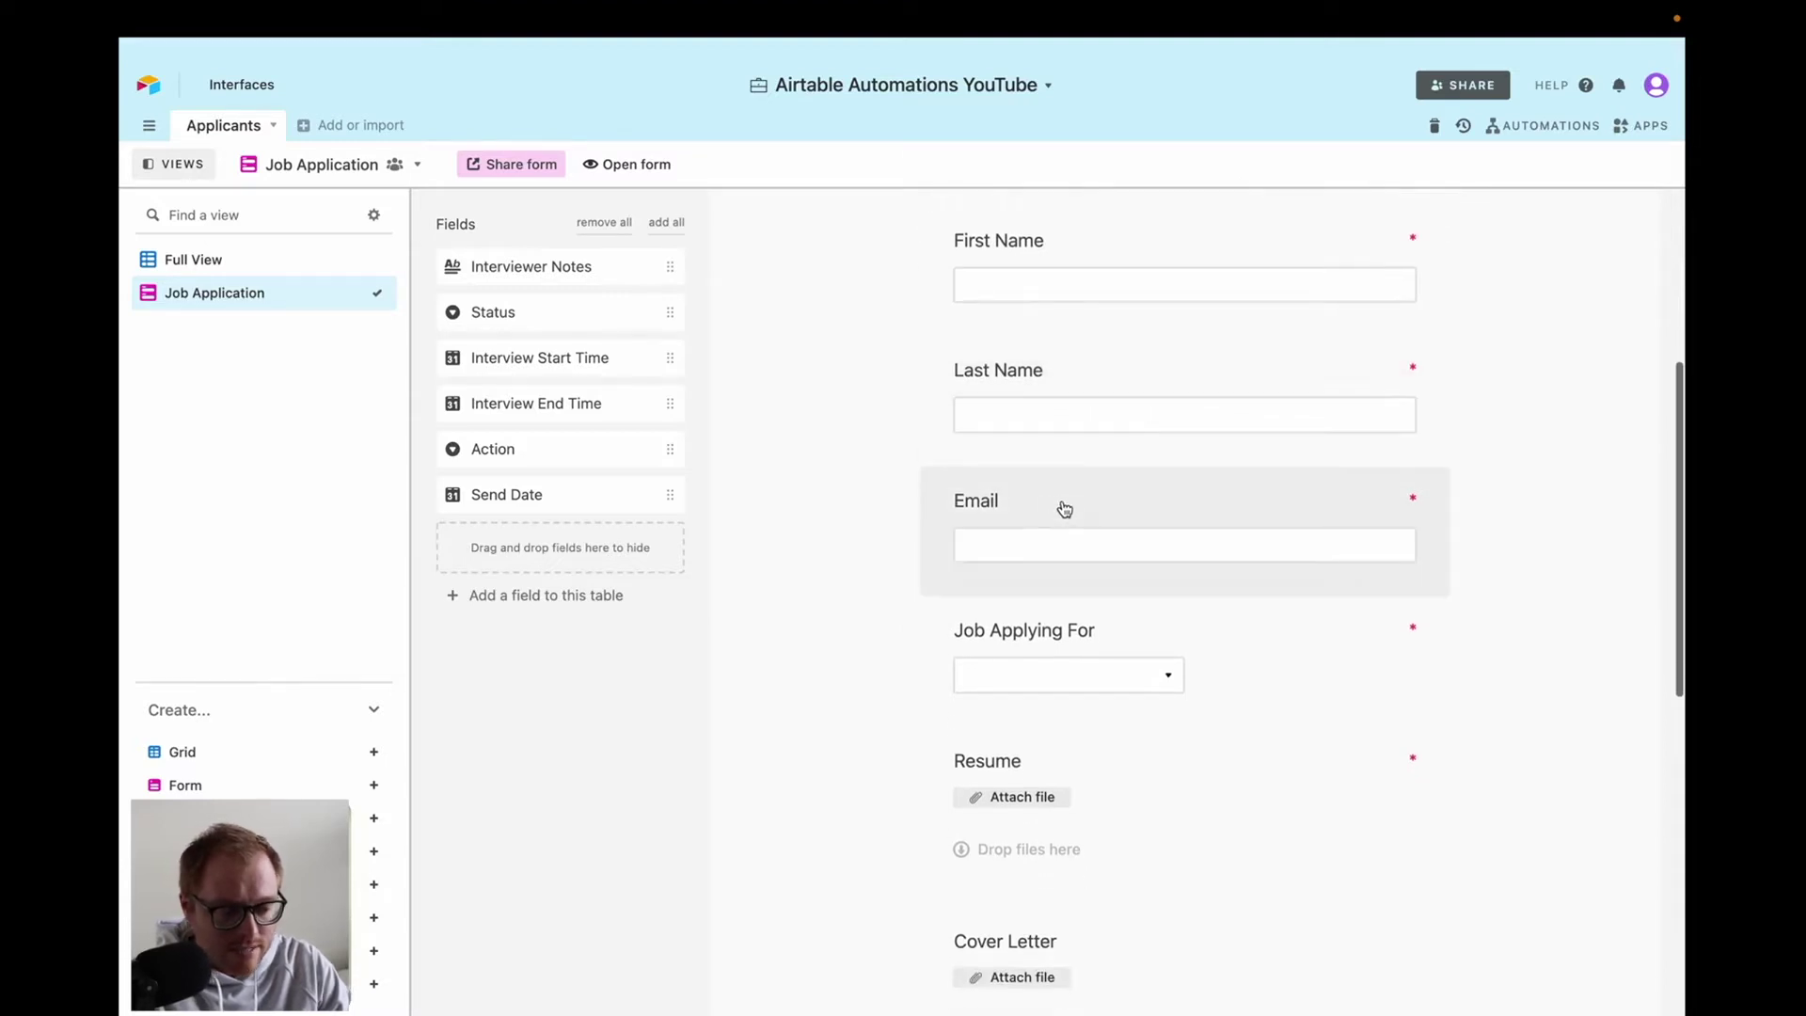
scroll(1129, 555, down, 1)
click(1157, 602)
click(1157, 602)
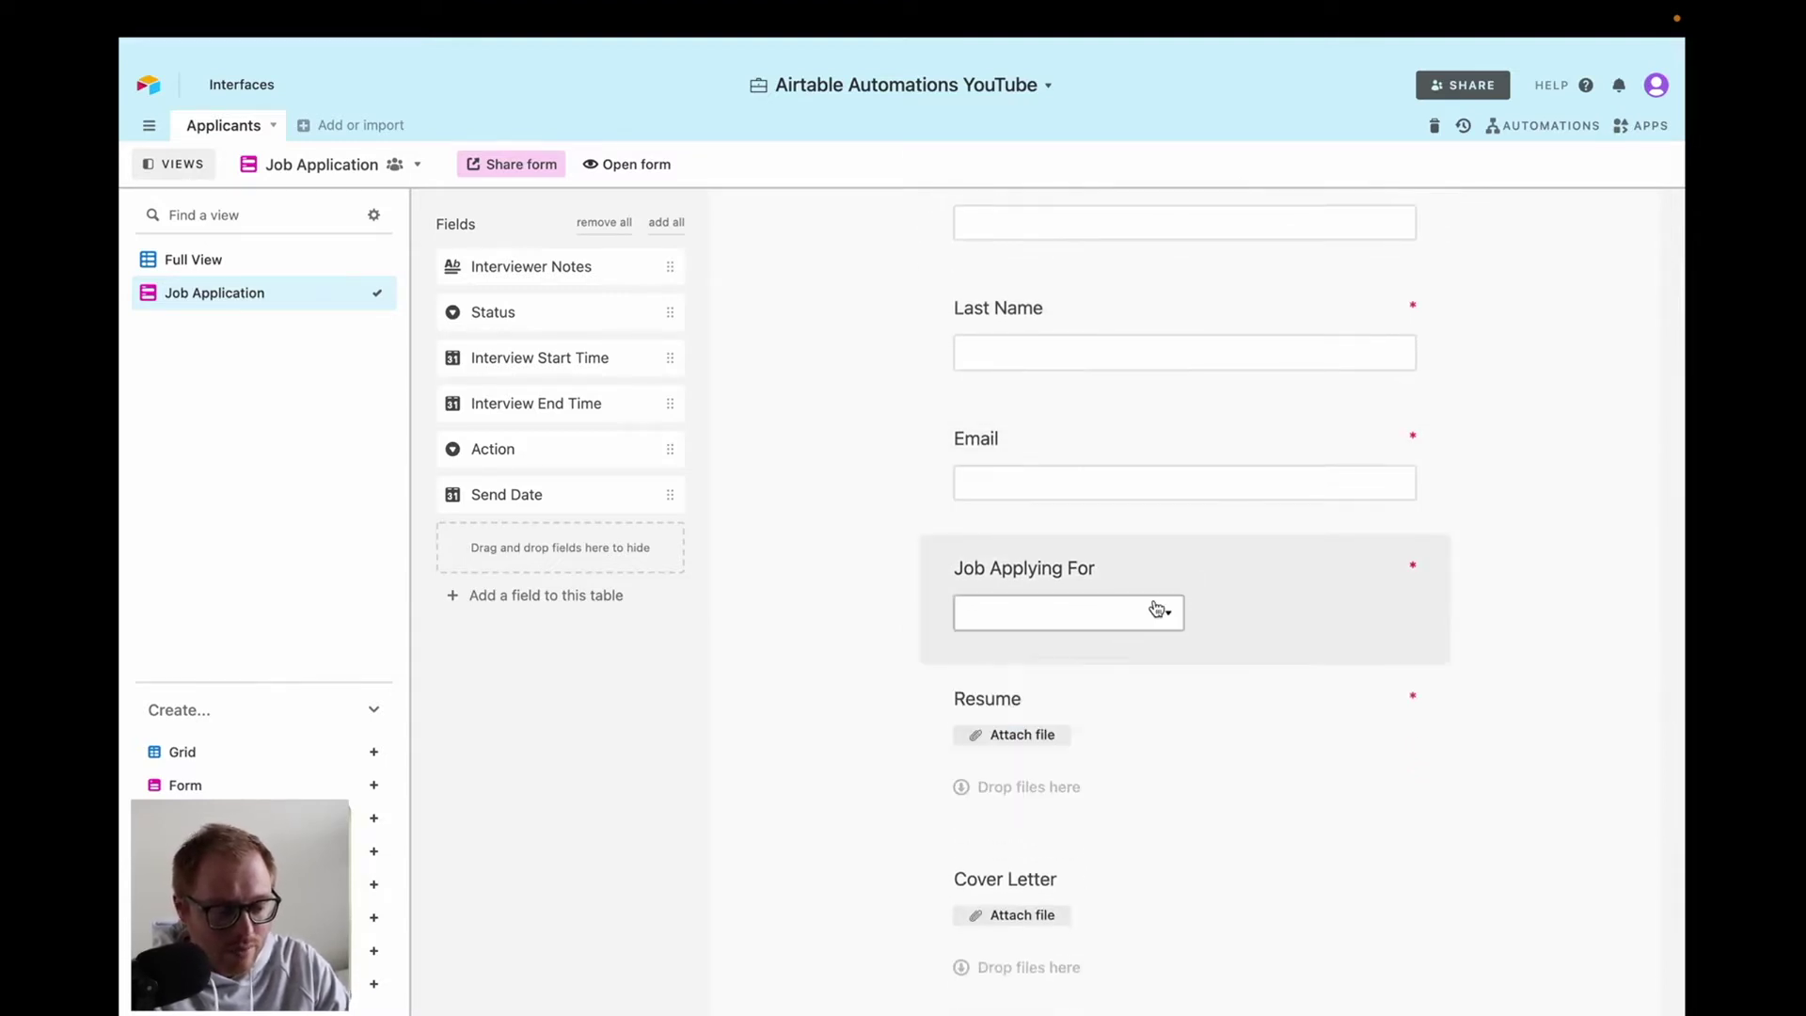
scroll(1153, 742, down, 3)
scroll(1144, 766, down, 2)
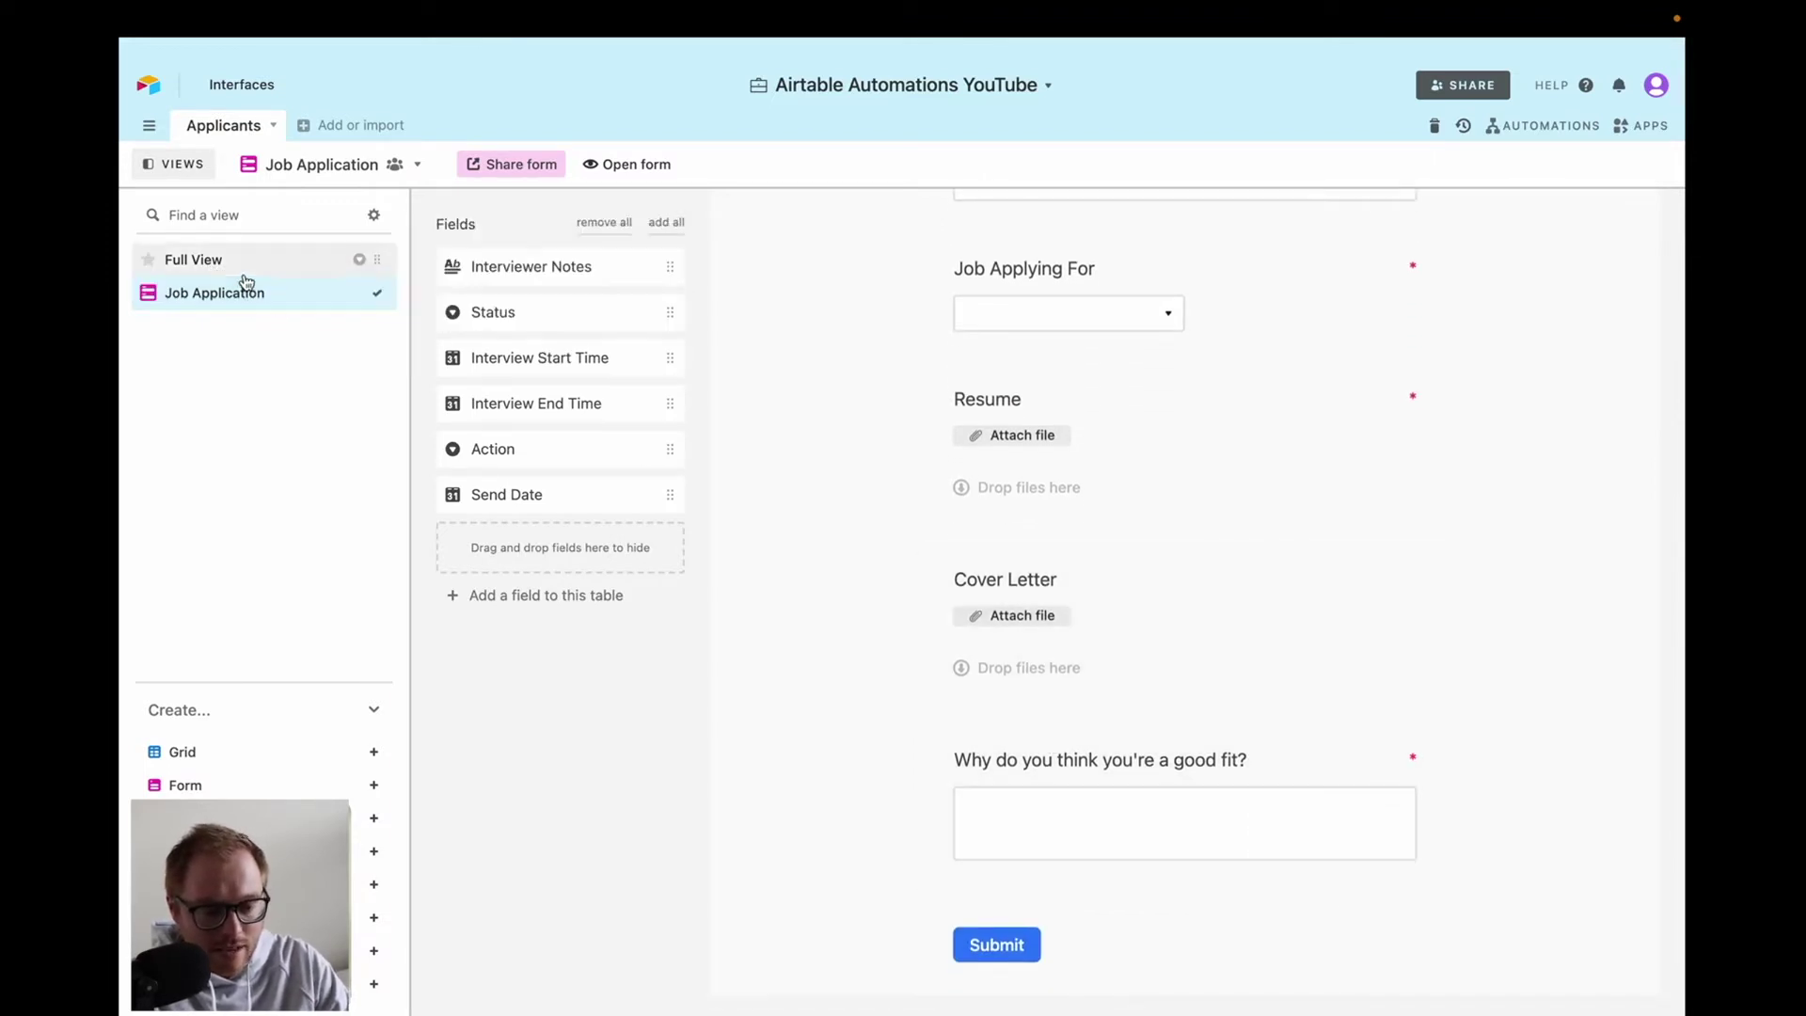
Return to Full View and scan the applicant's job, resume, cover letter and good-fit columns.
click(215, 267)
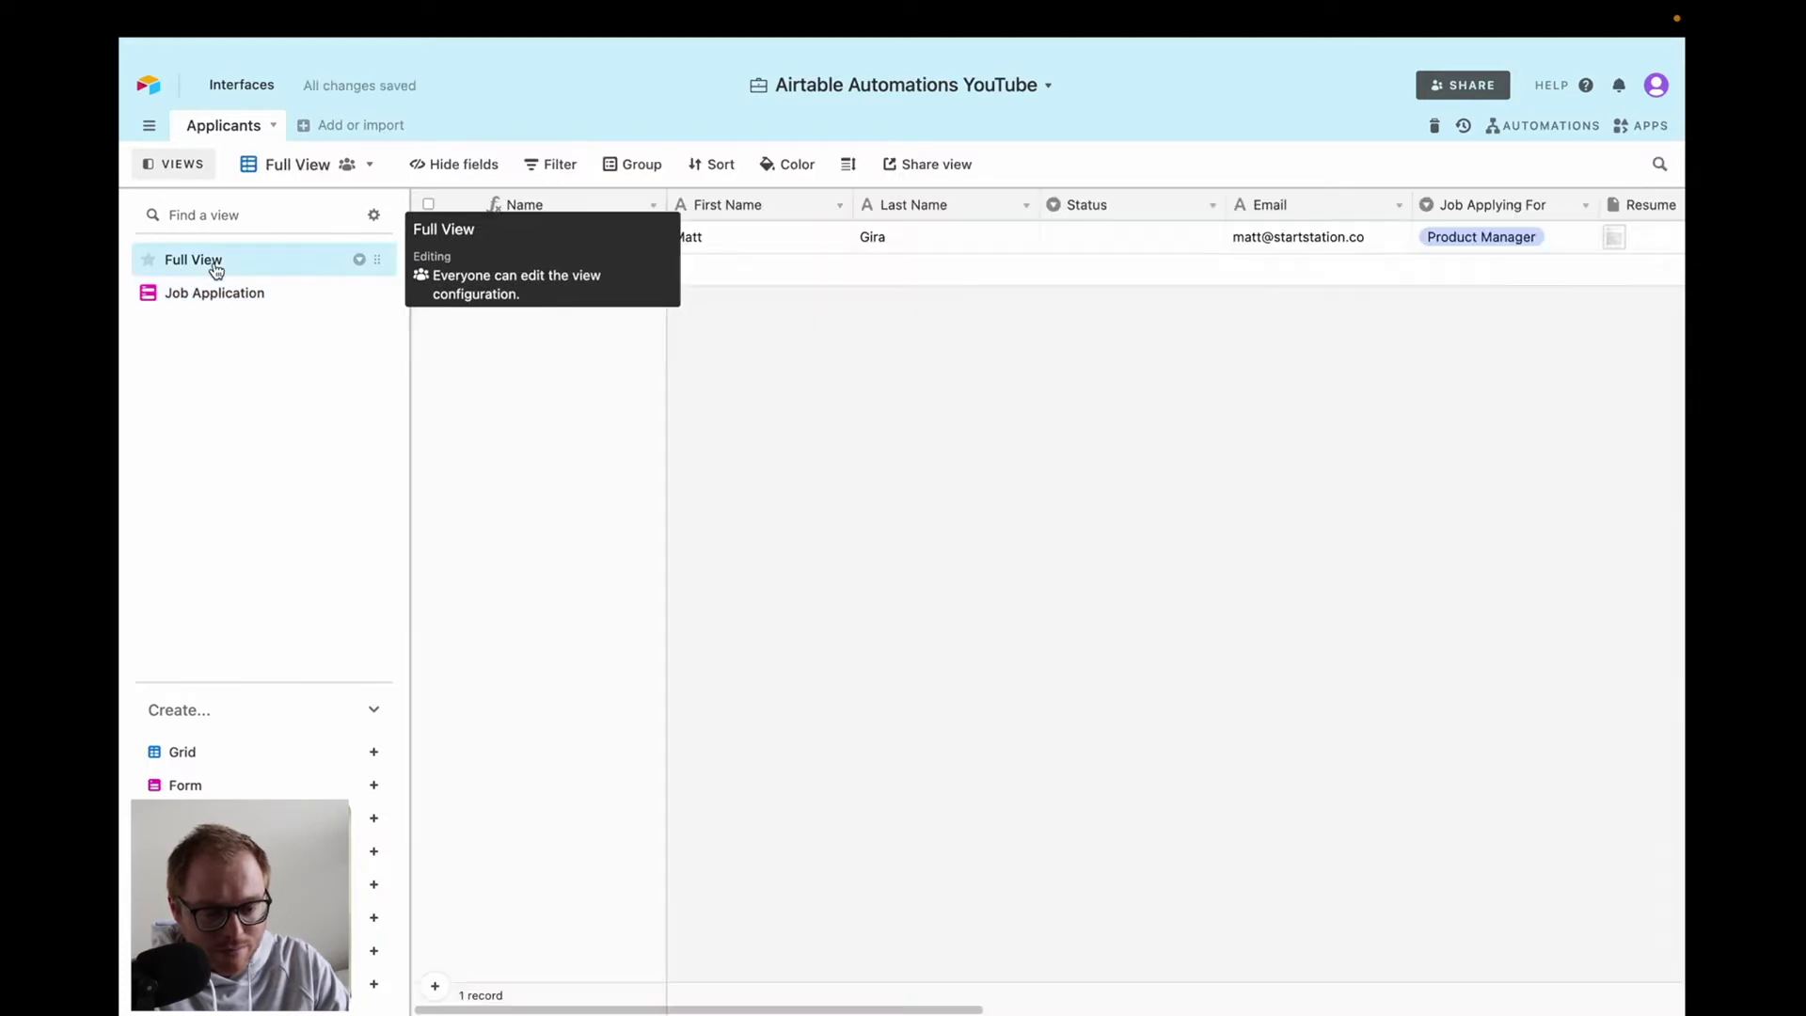
scroll(1194, 304, right, 3)
scroll(1195, 304, right, 3)
scroll(1034, 296, left, 6)
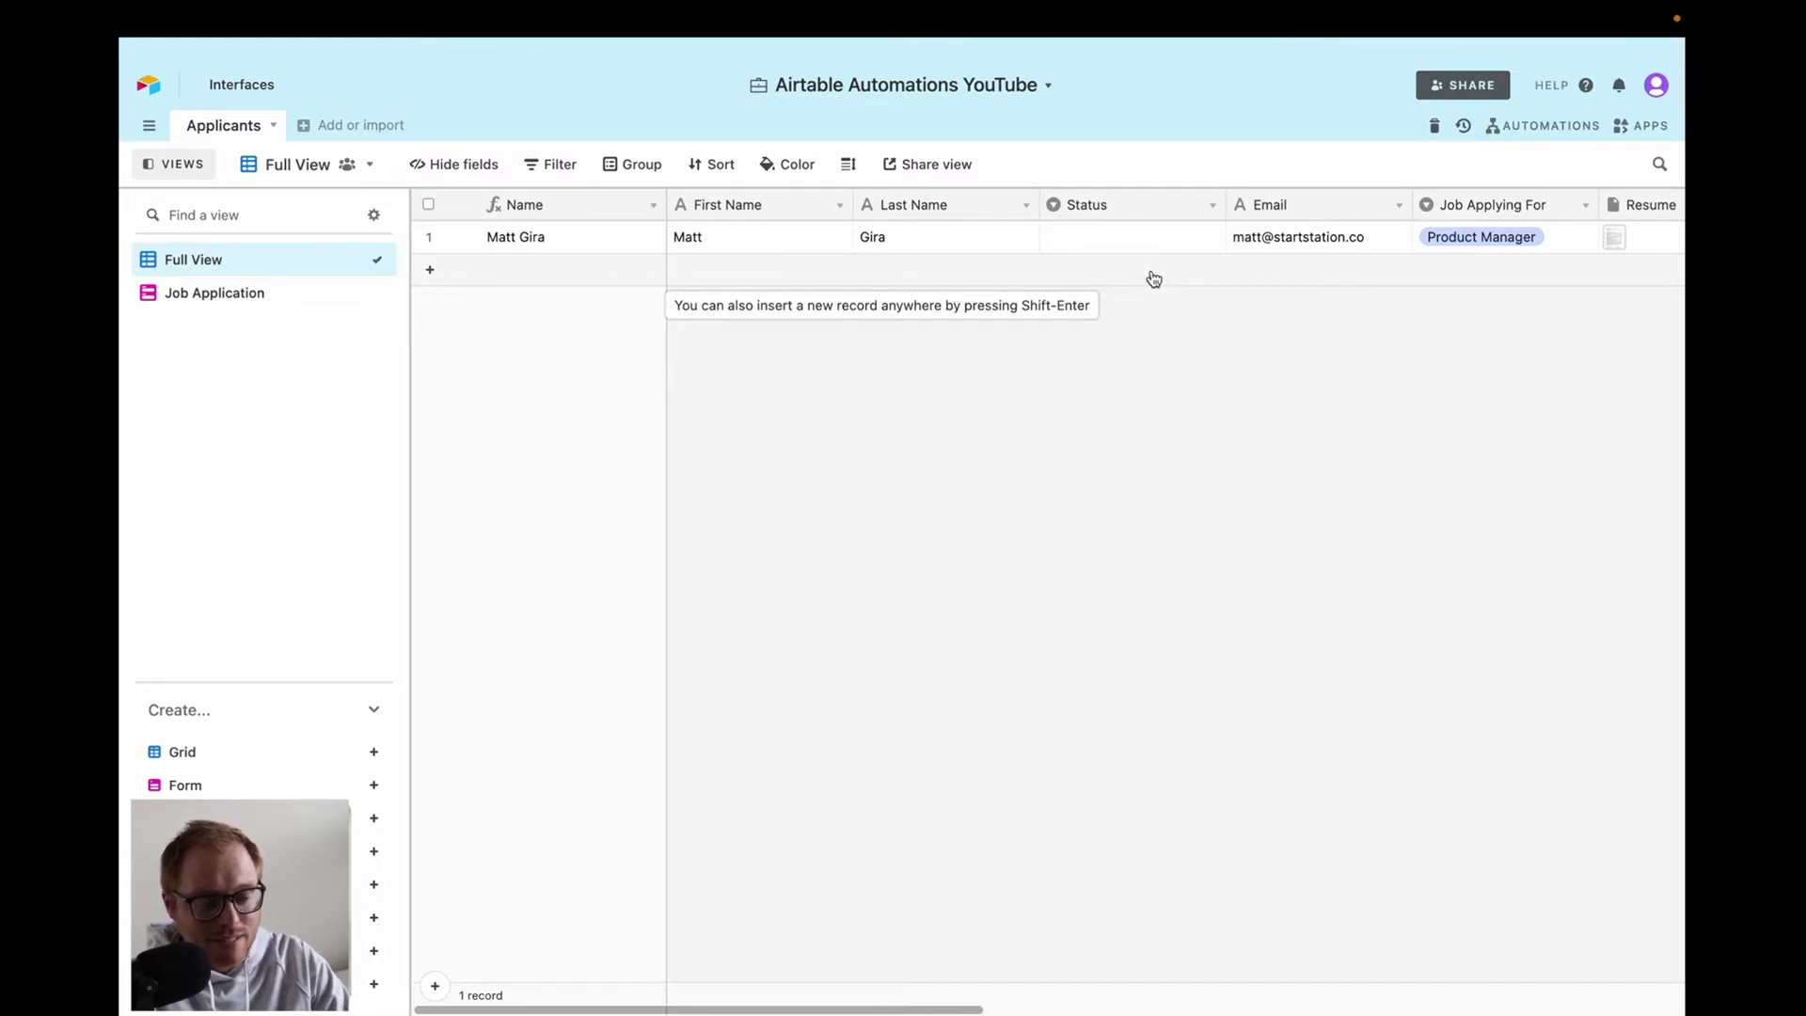
scroll(1153, 278, right, 8)
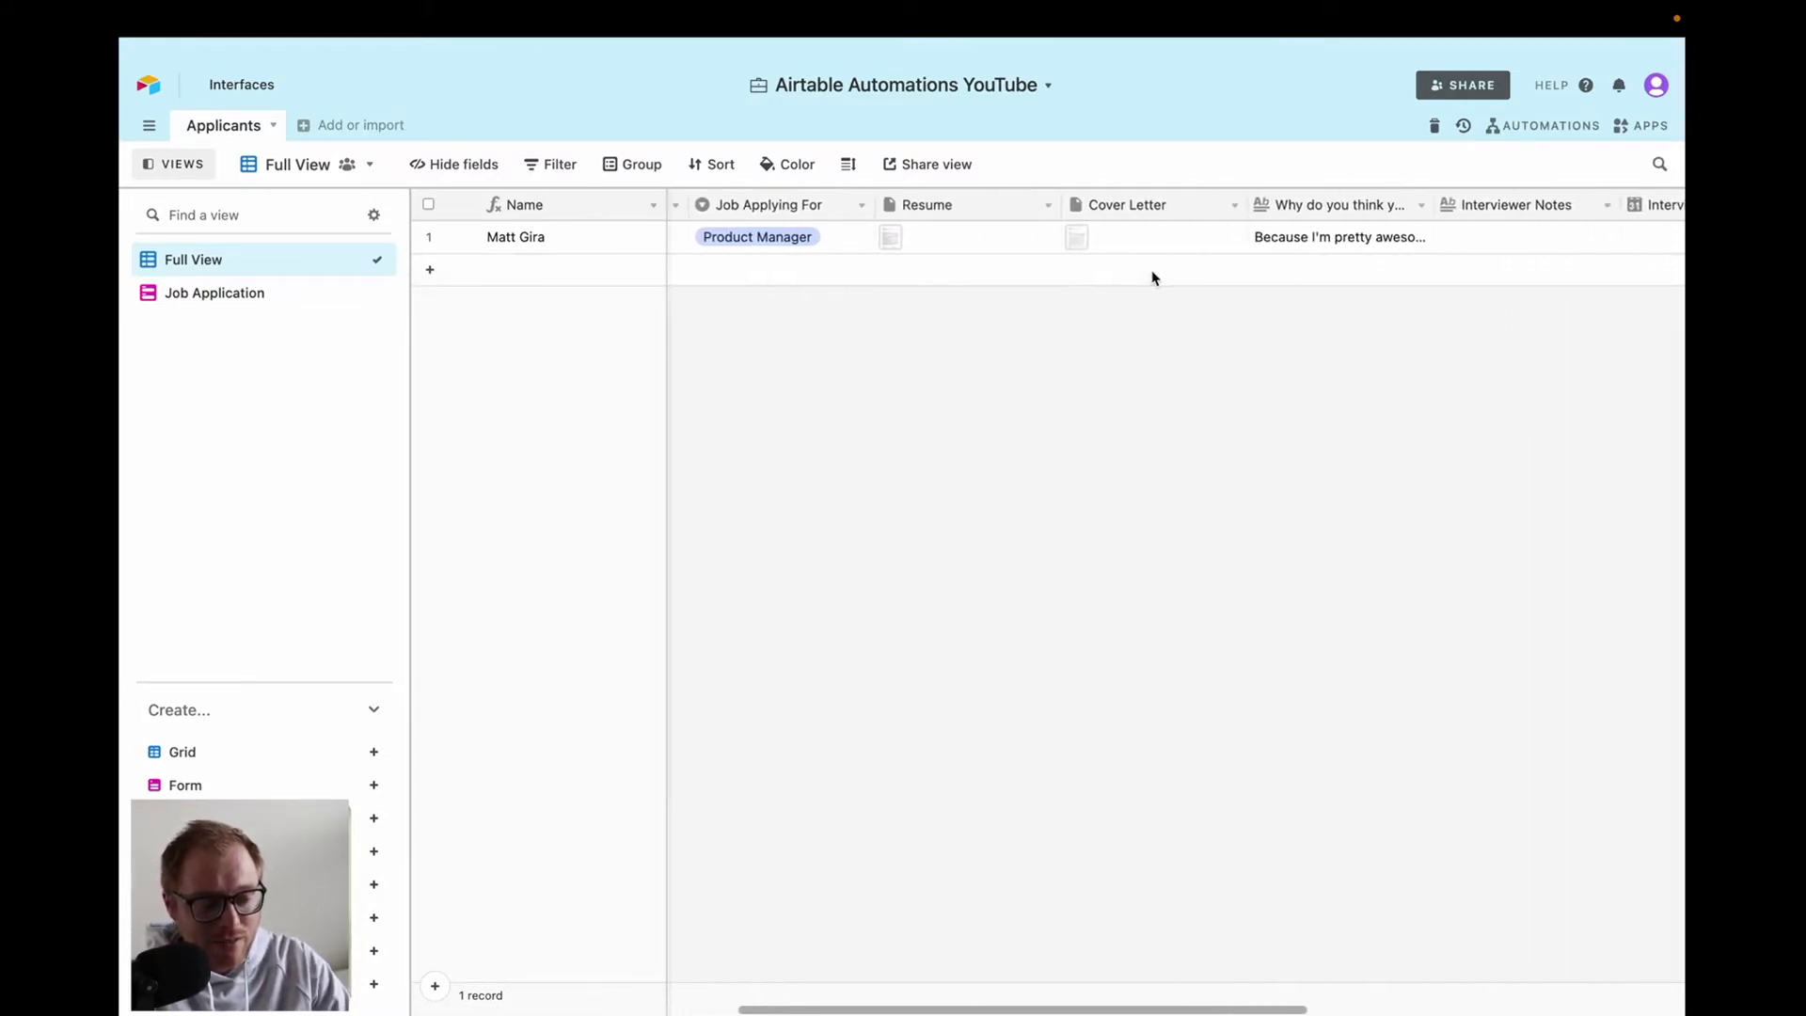
scroll(1153, 278, left, 5)
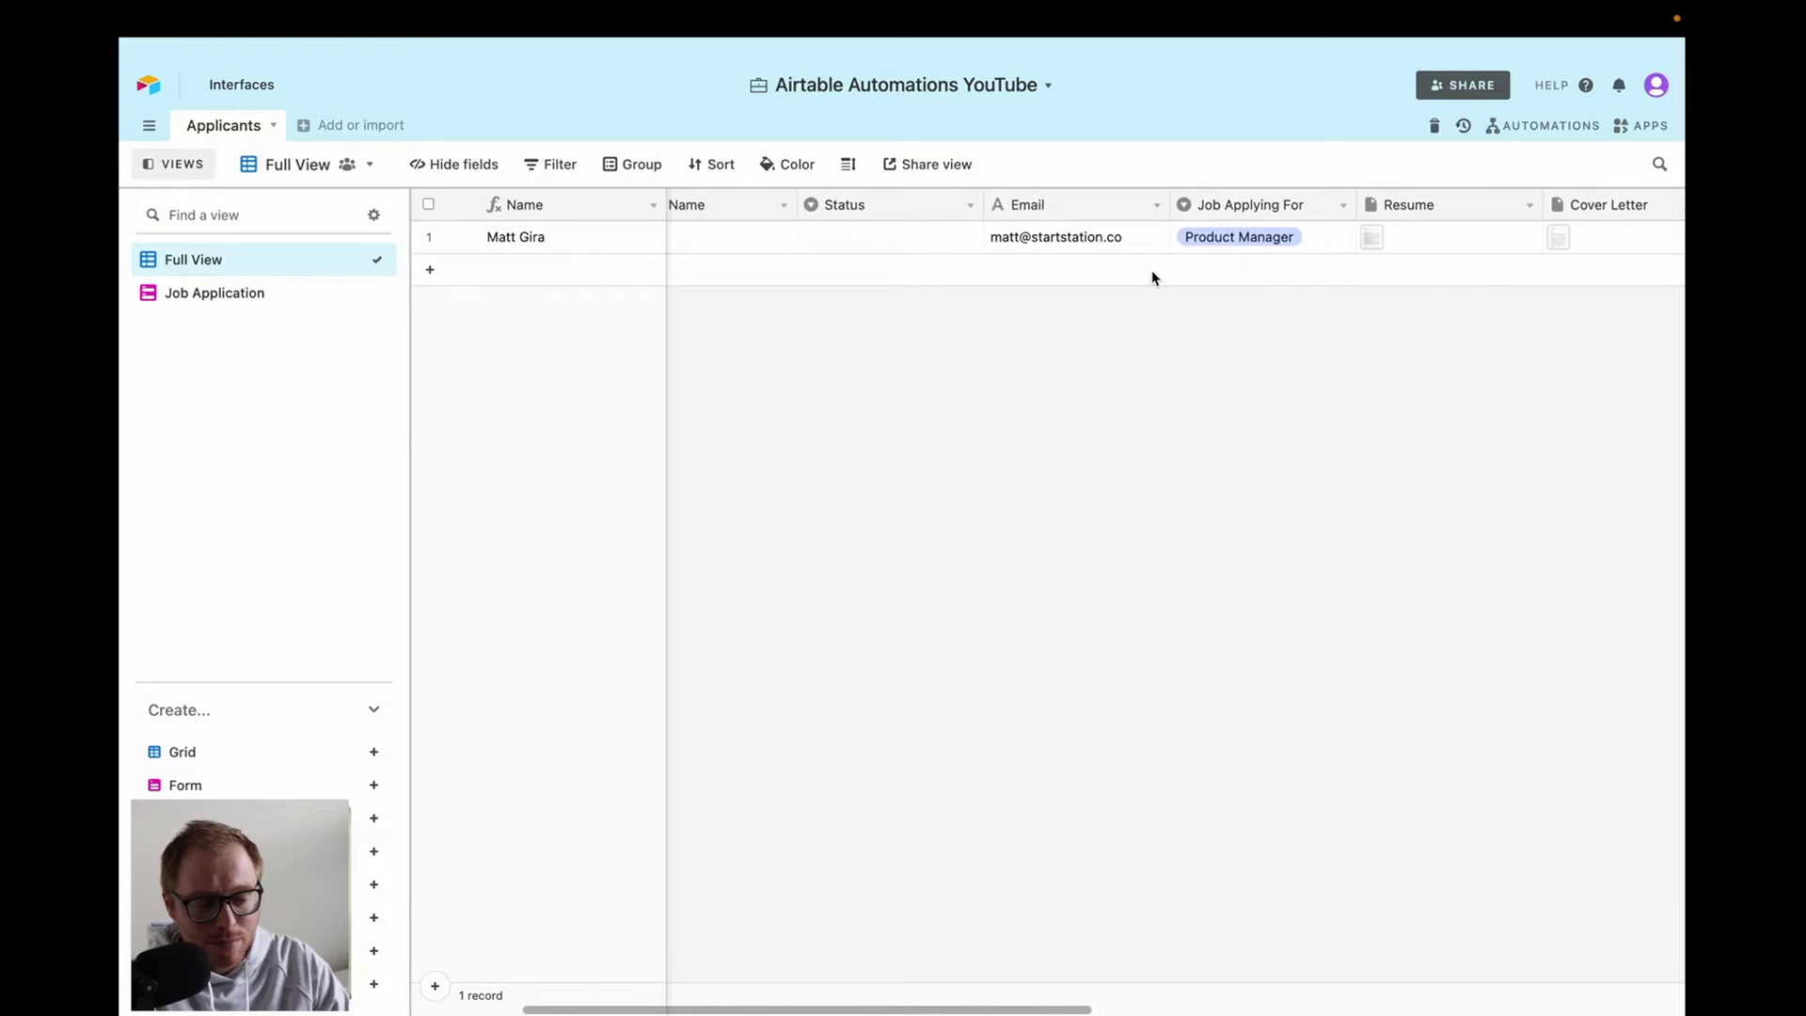
scroll(1155, 278, left, 1)
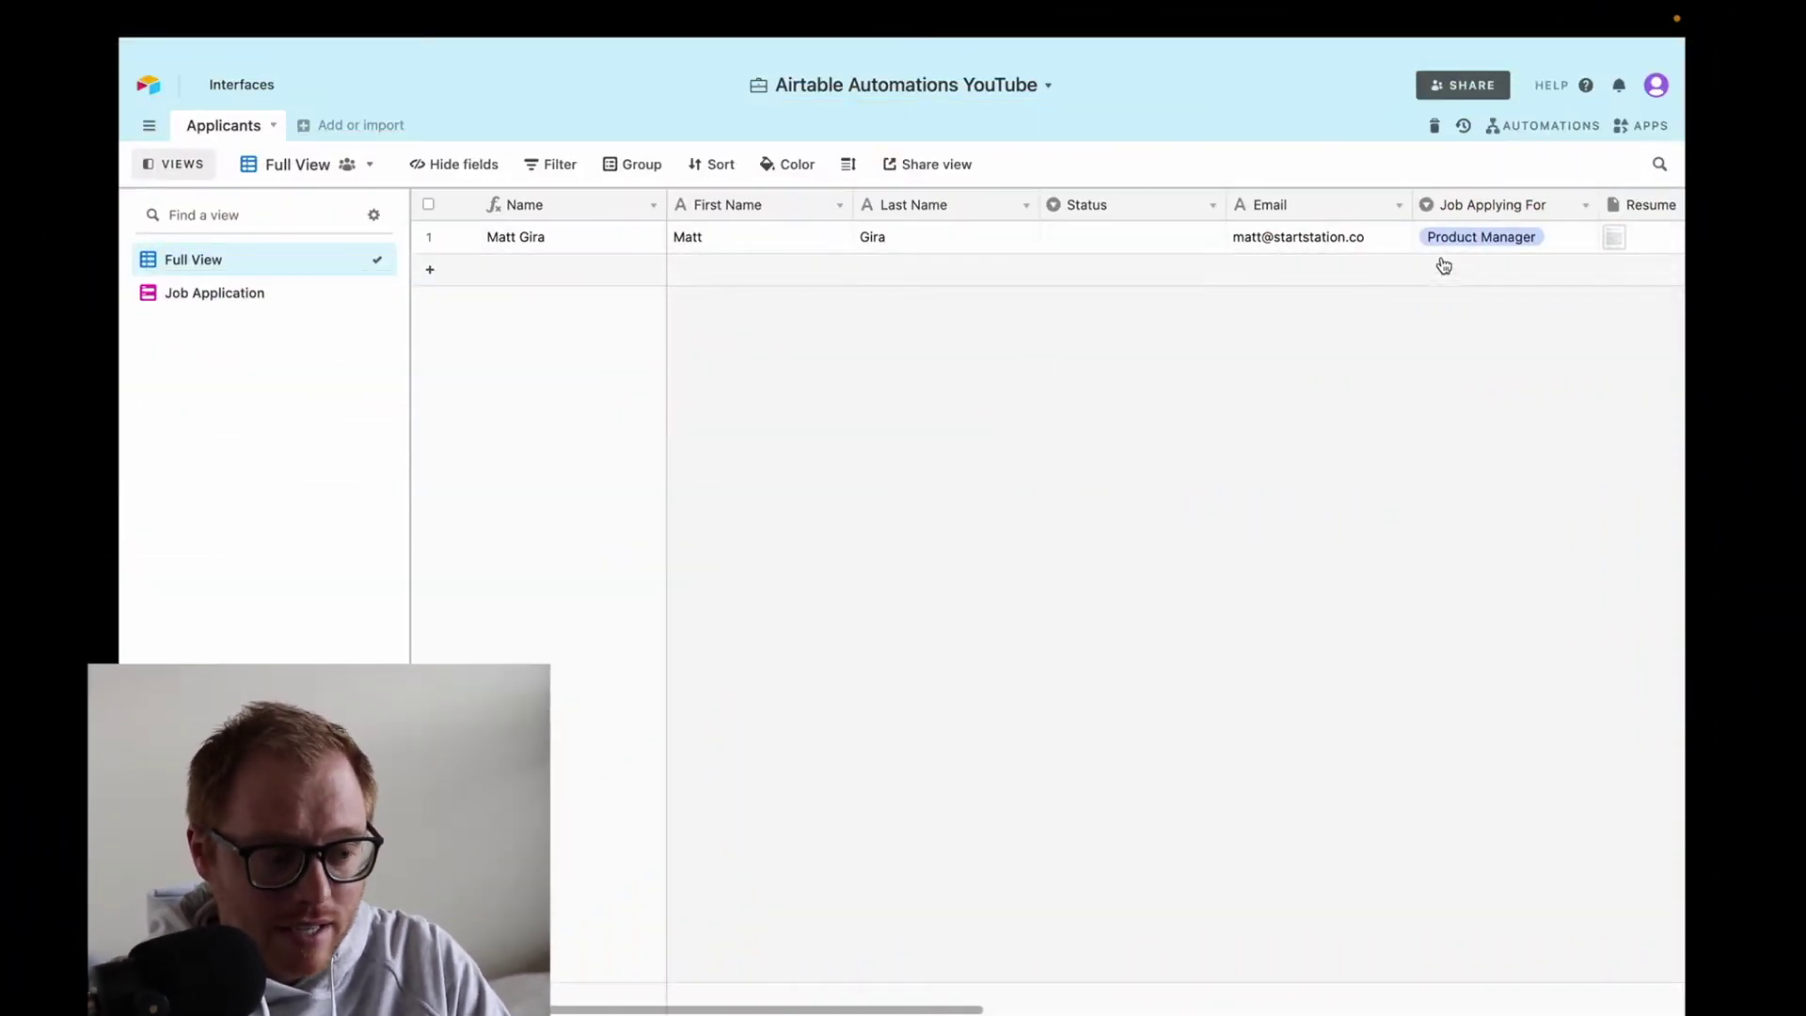
Create a custom automation and name it 'Email Candidates for Interview'.
click(1542, 128)
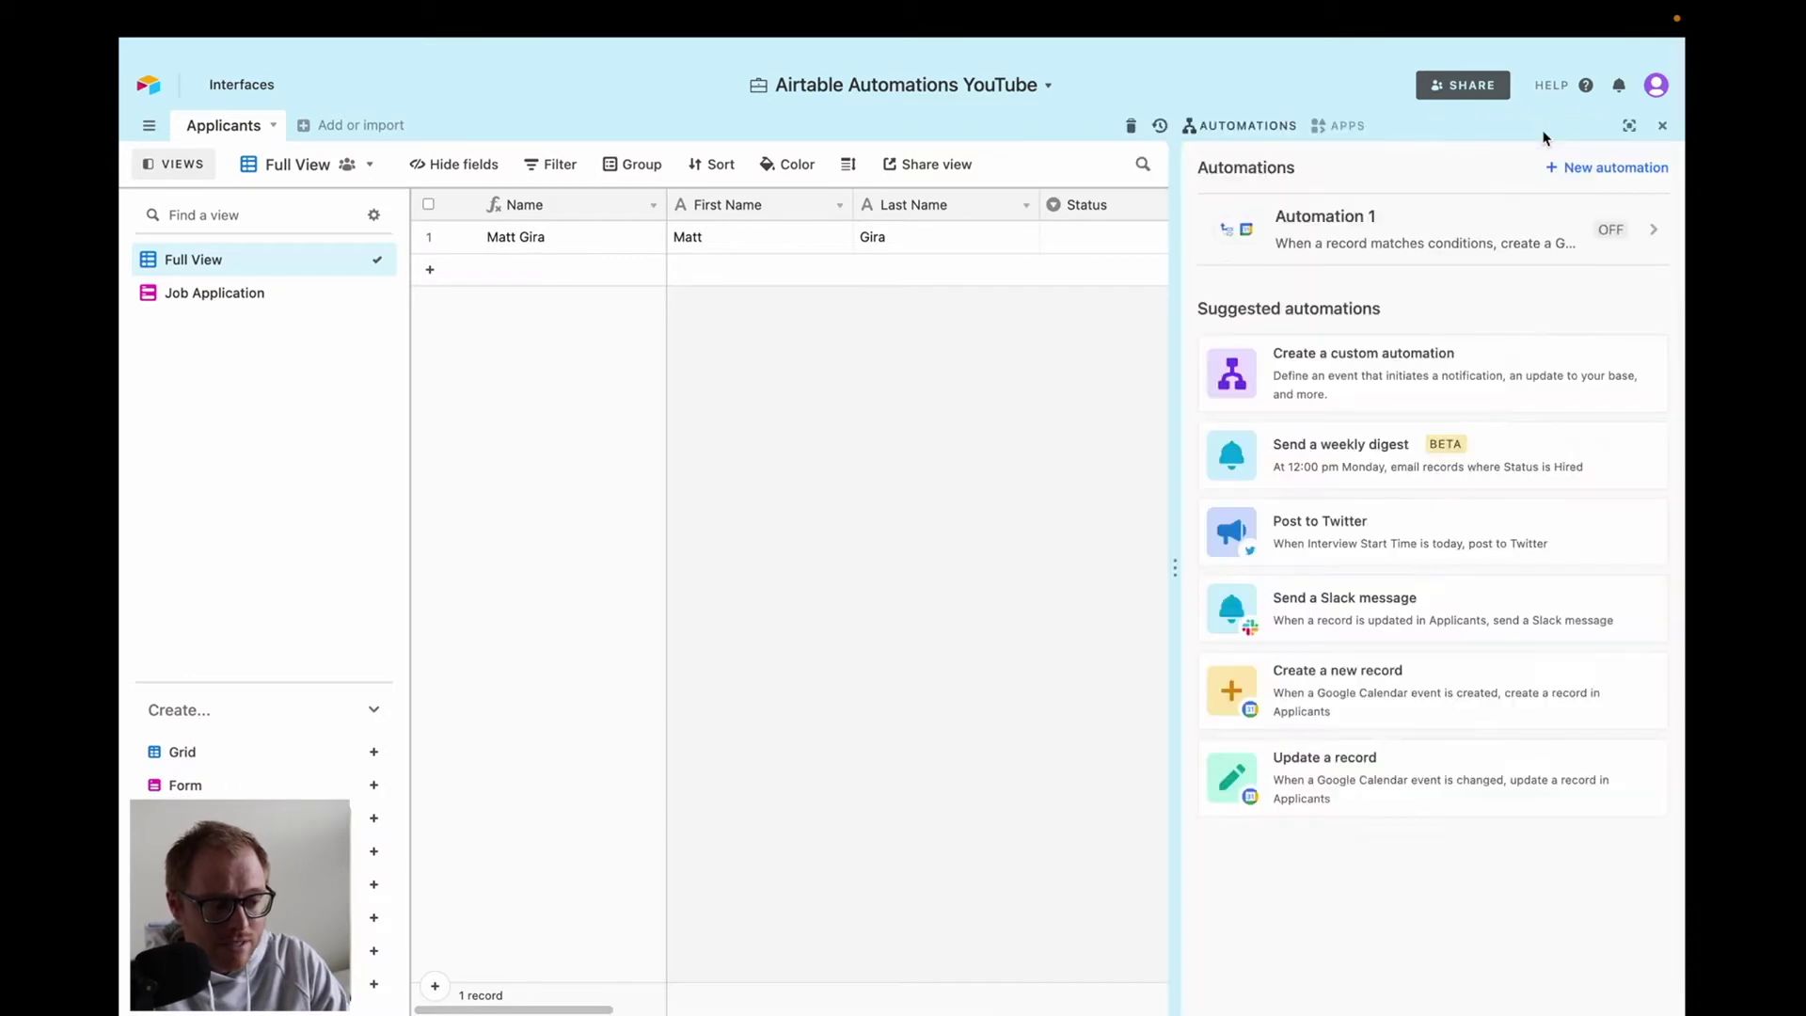
click(1381, 380)
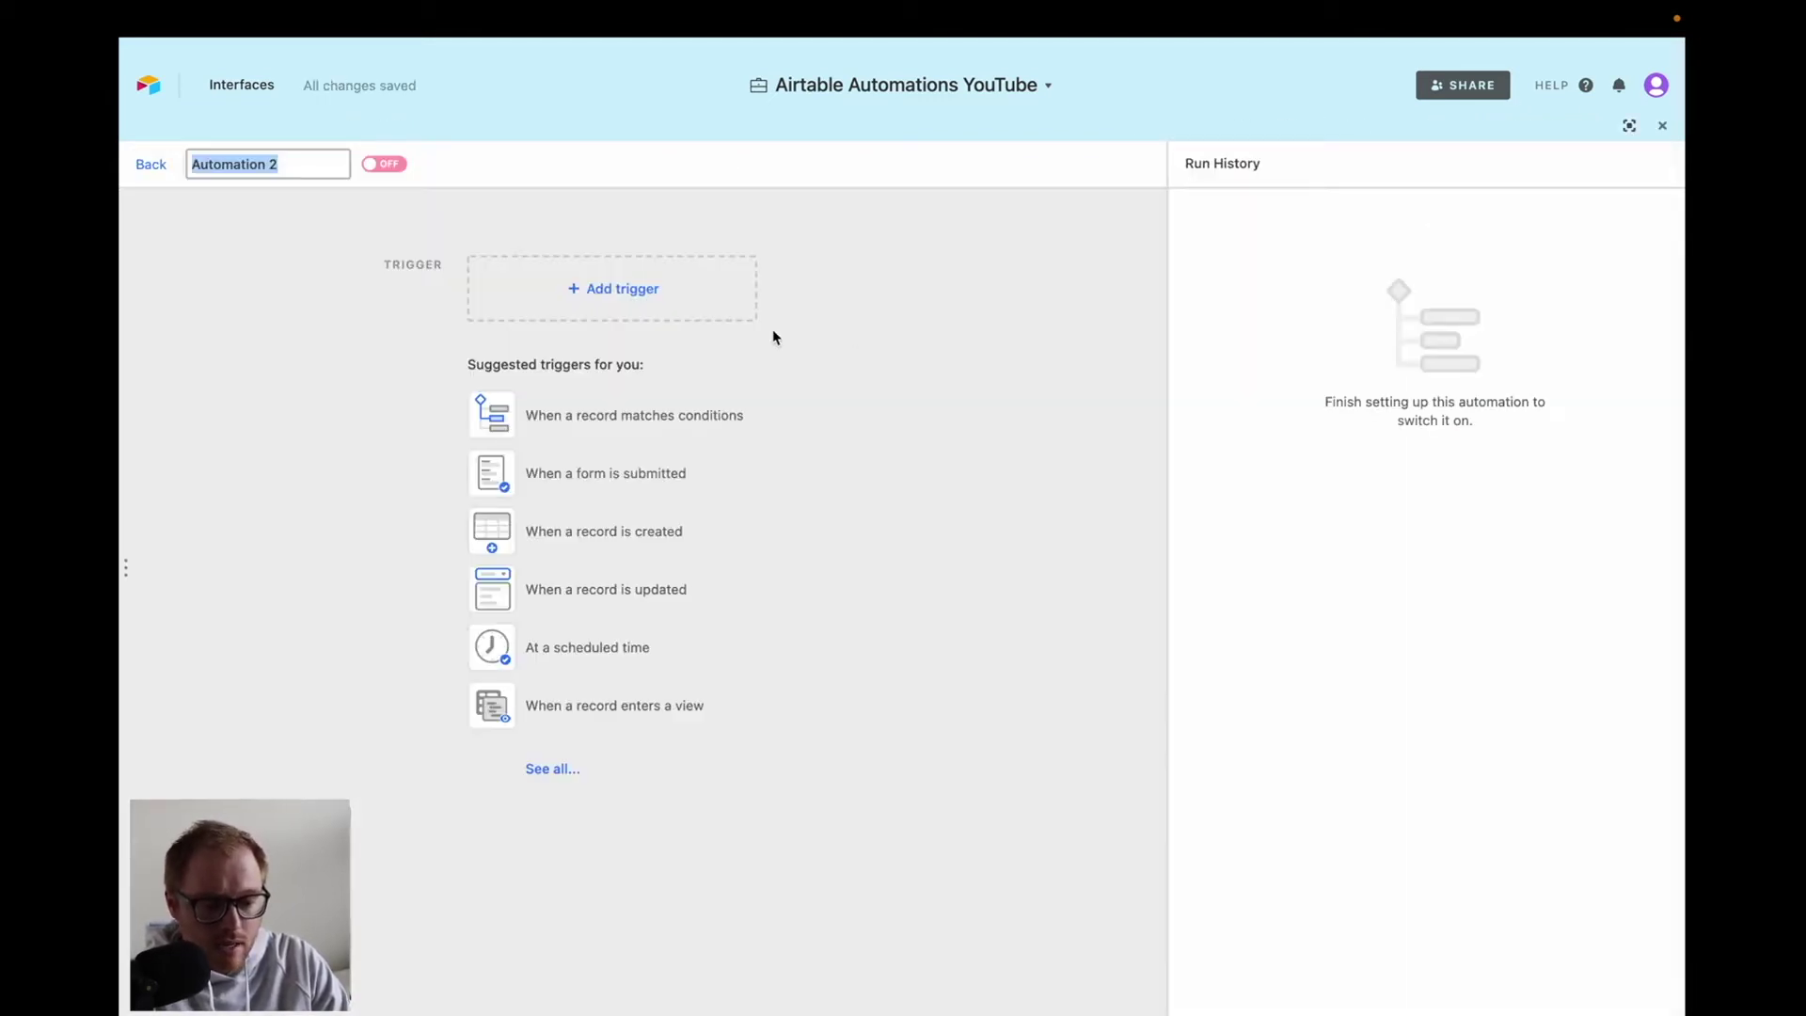
text(Email Ca)
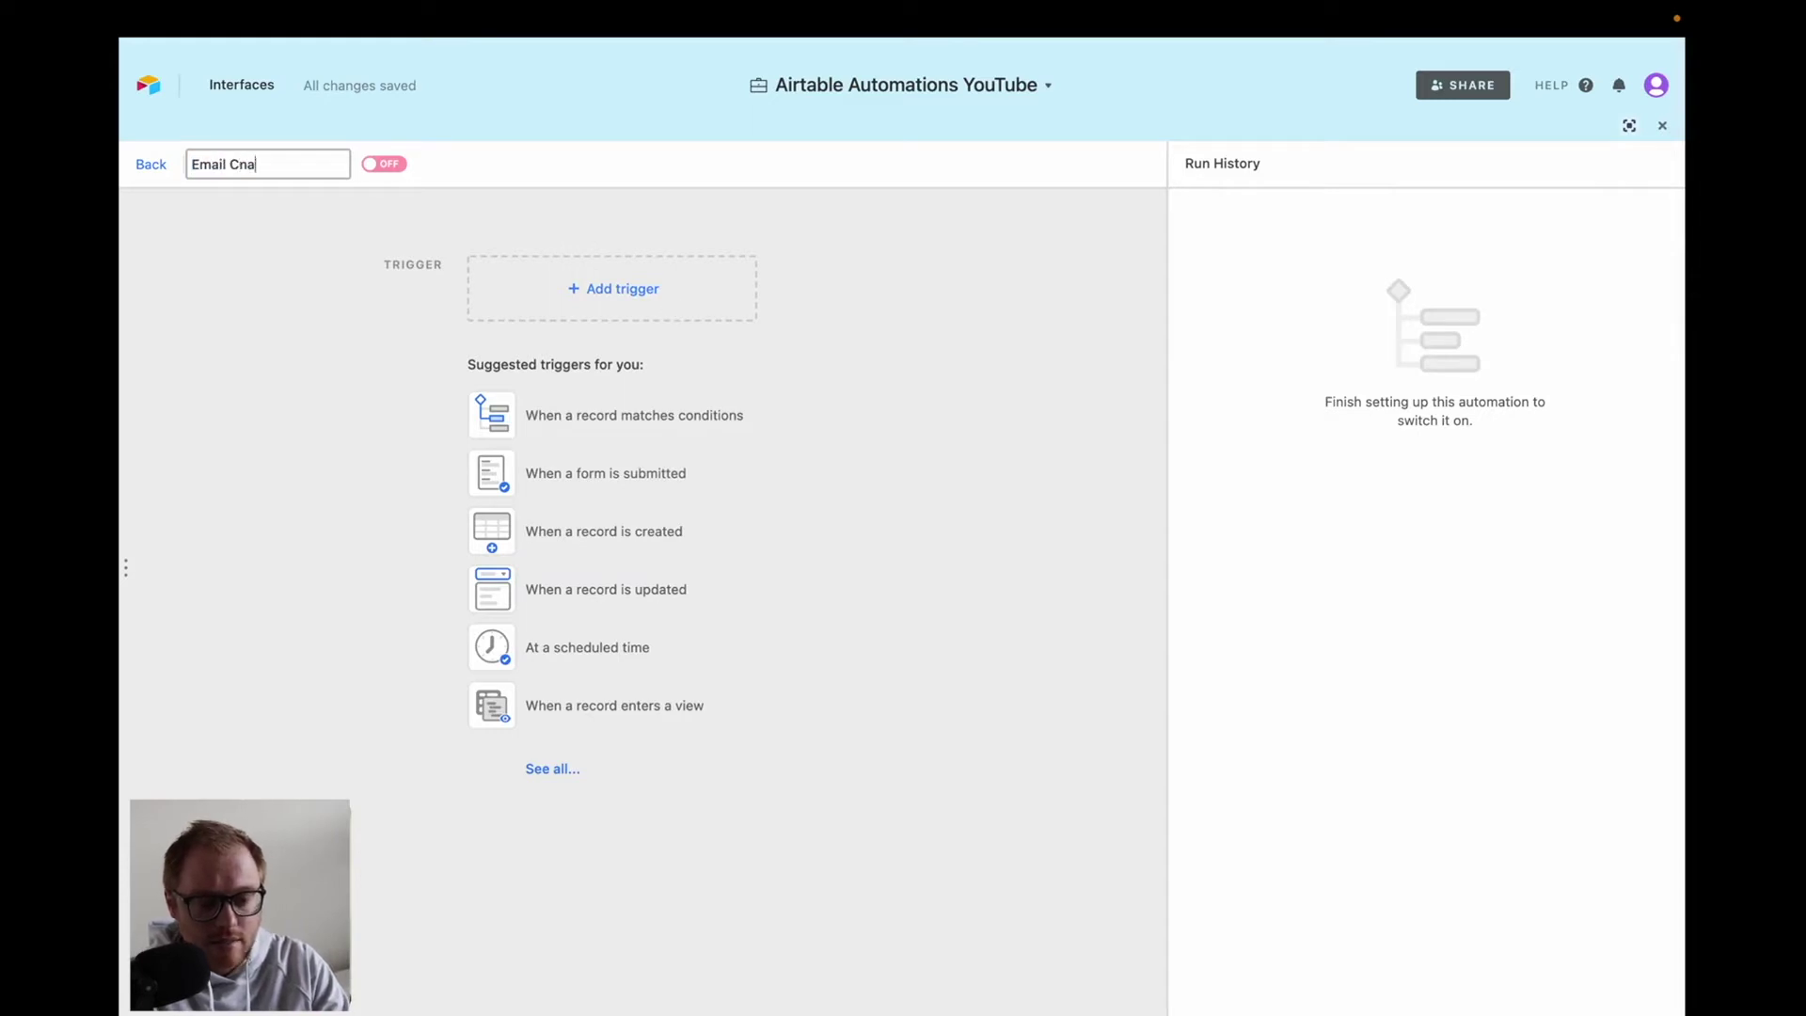
text(ndidates)
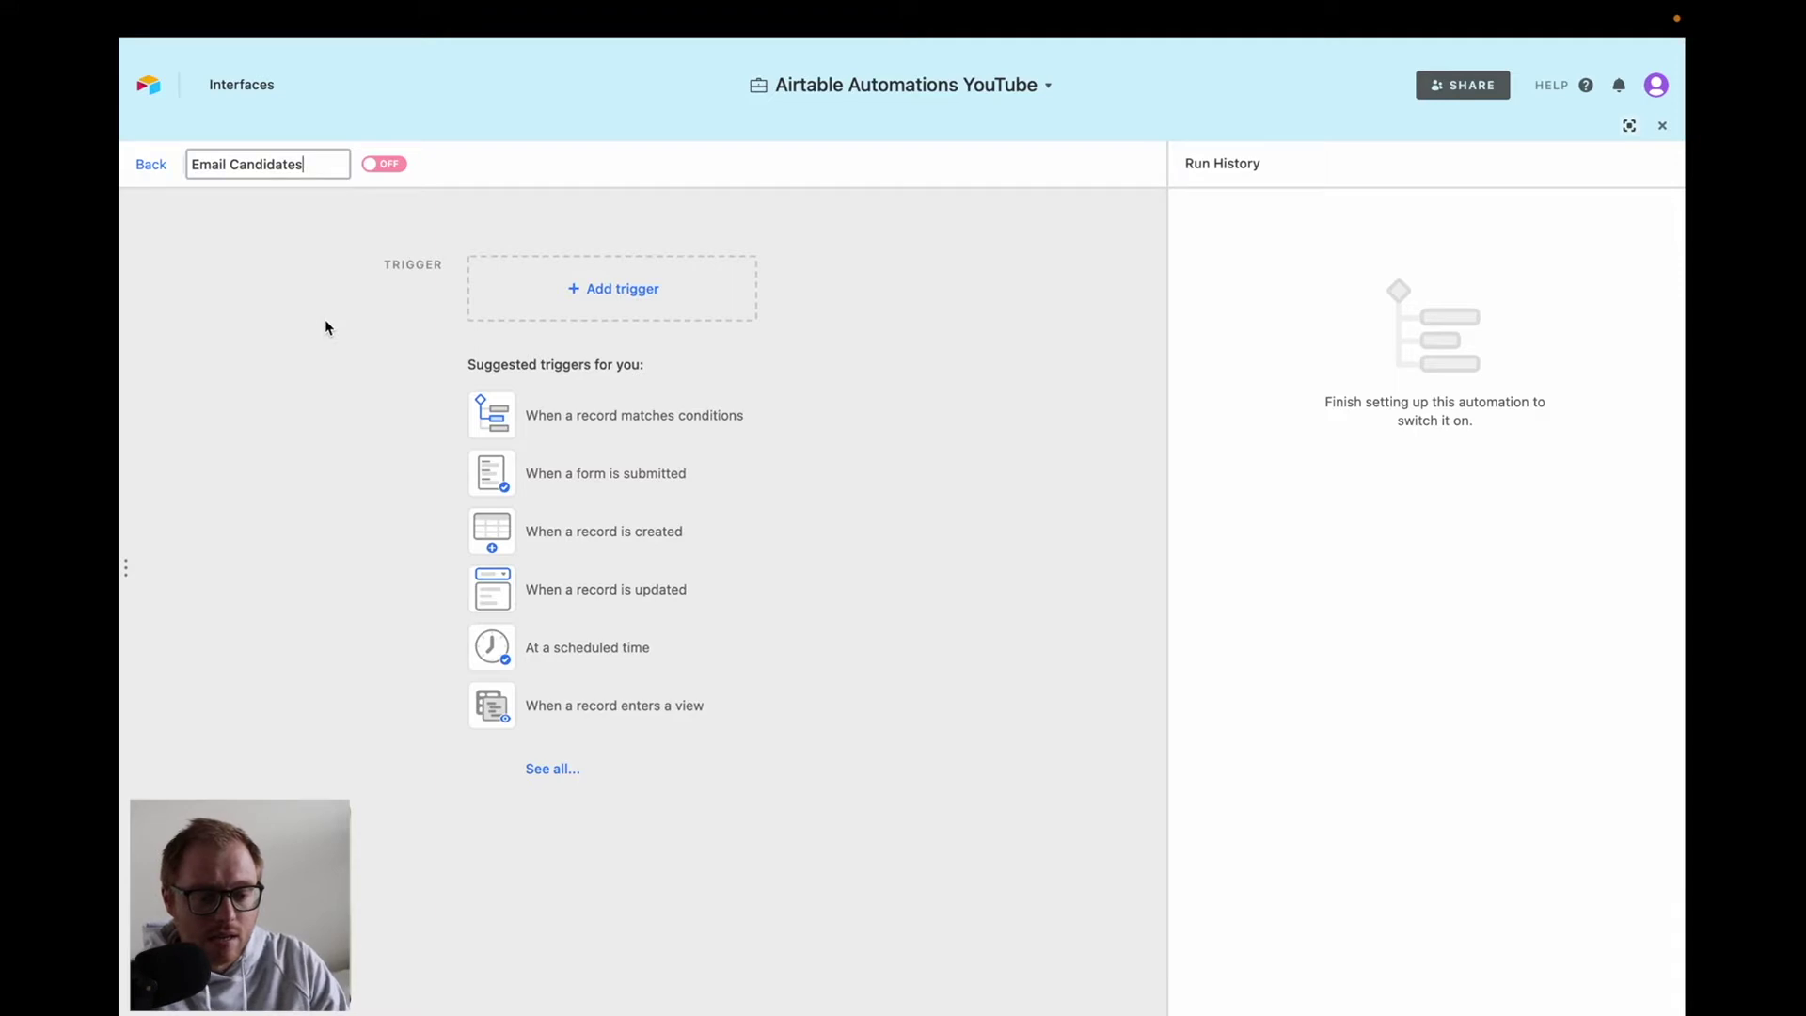
click(315, 164)
text(for Interview)
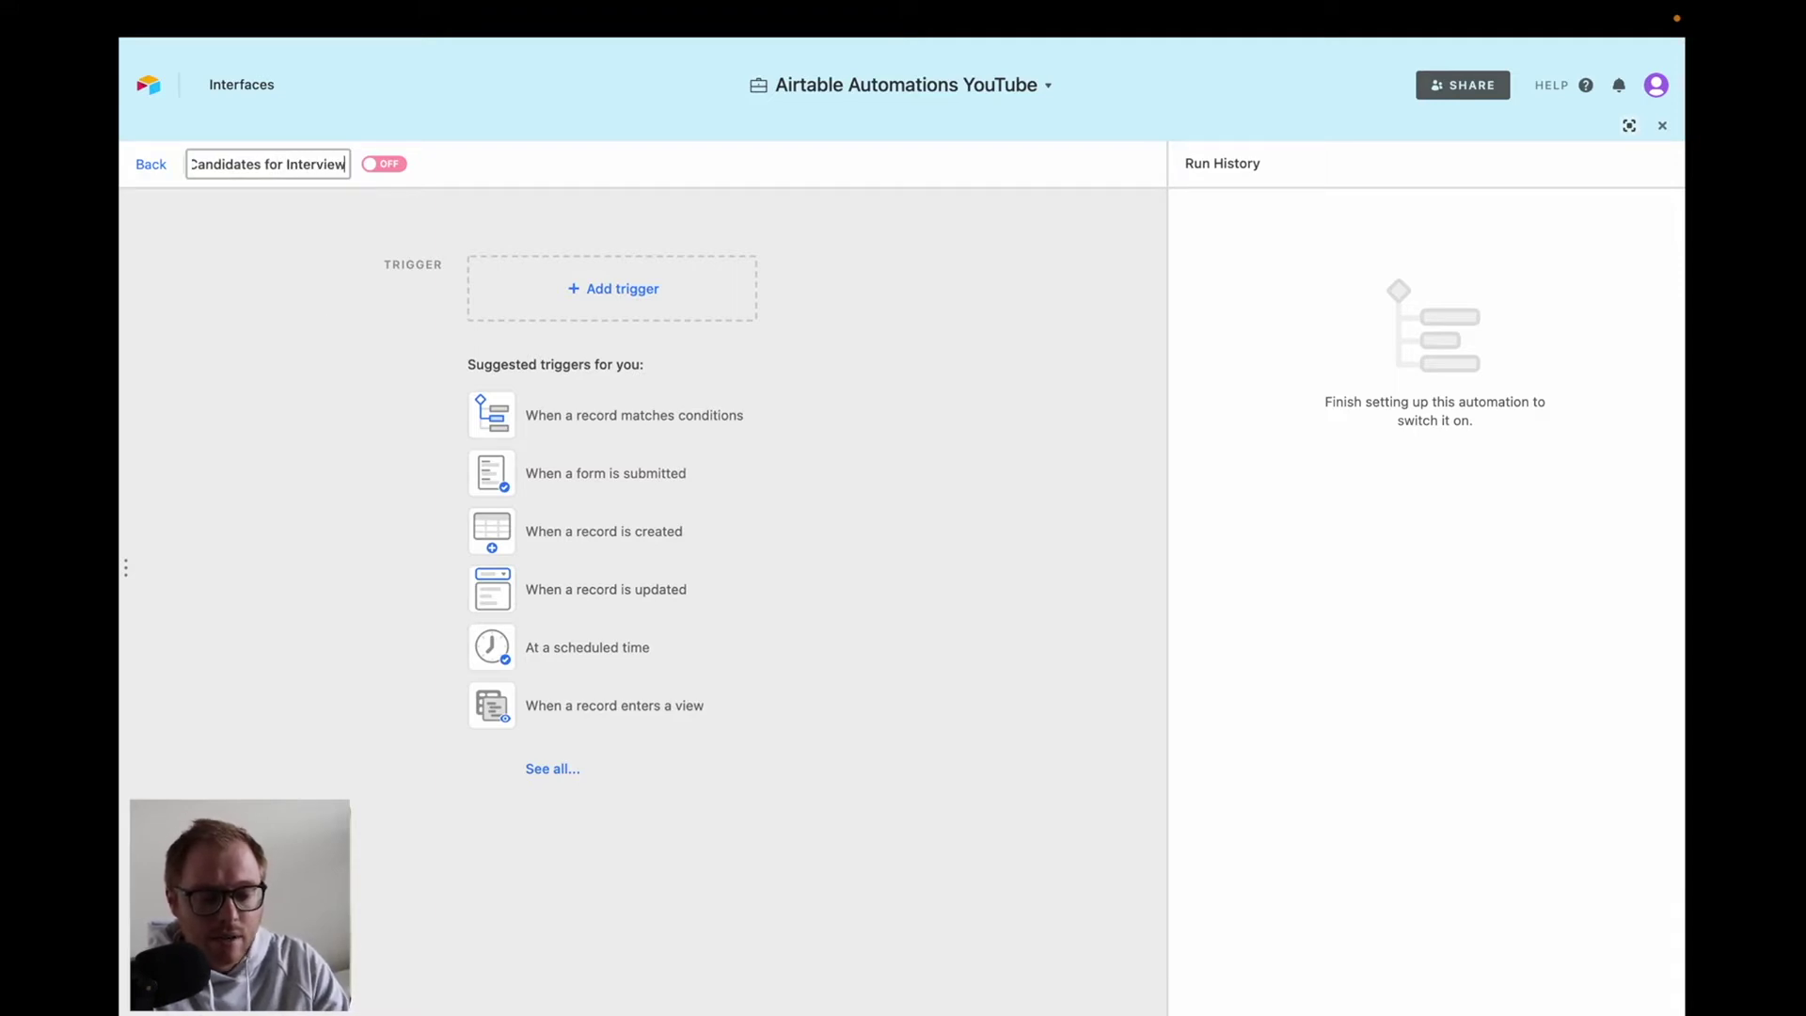
key(Return)
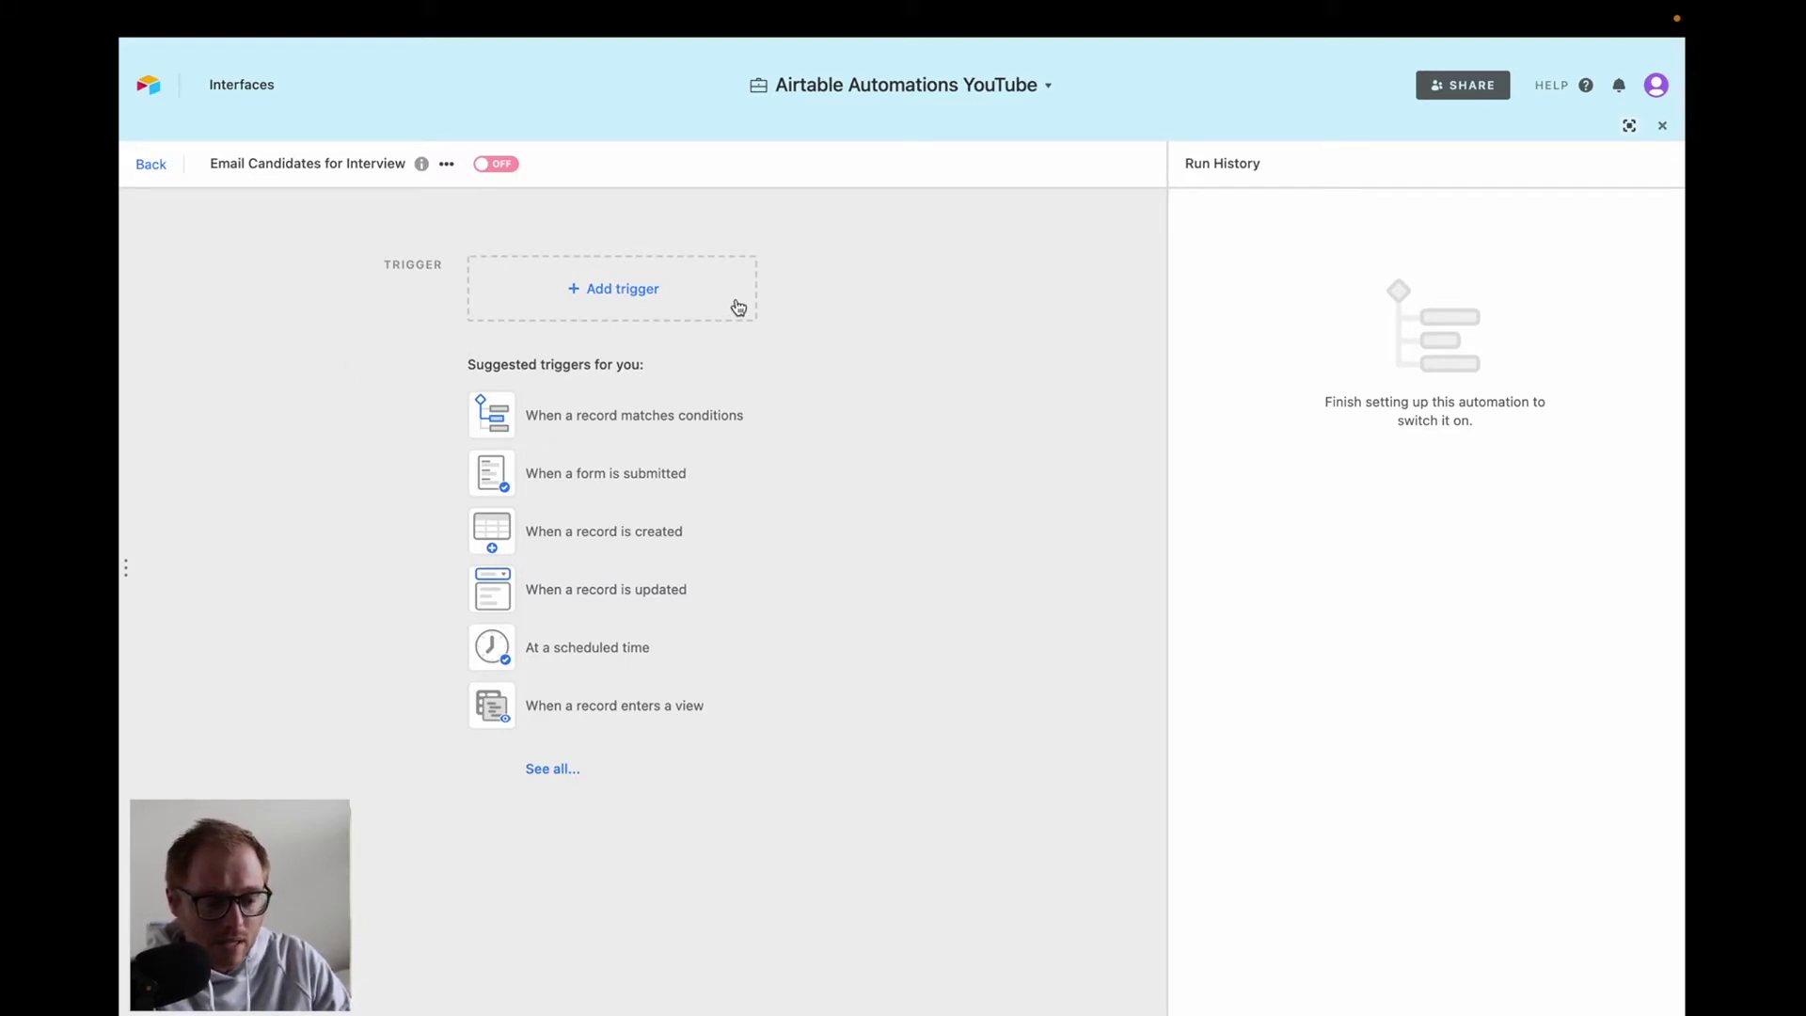
Use a 'When record matches conditions' trigger on the Applicants table.
click(621, 298)
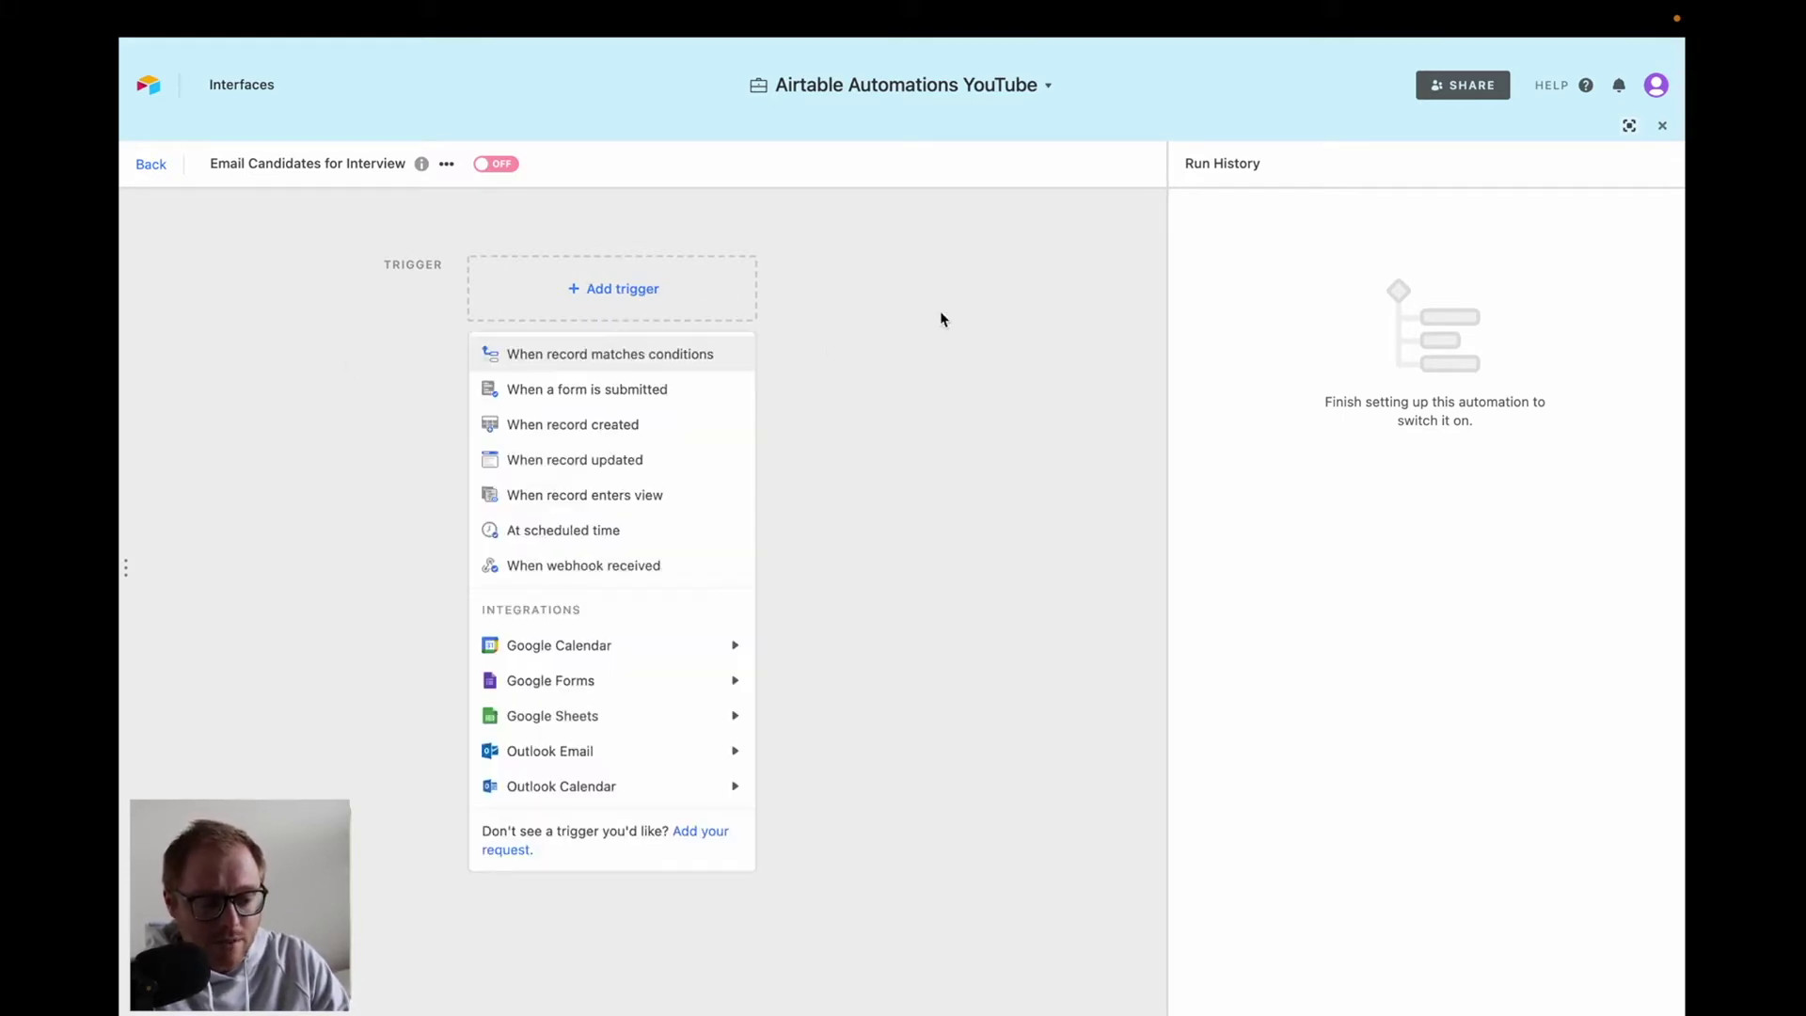
click(703, 358)
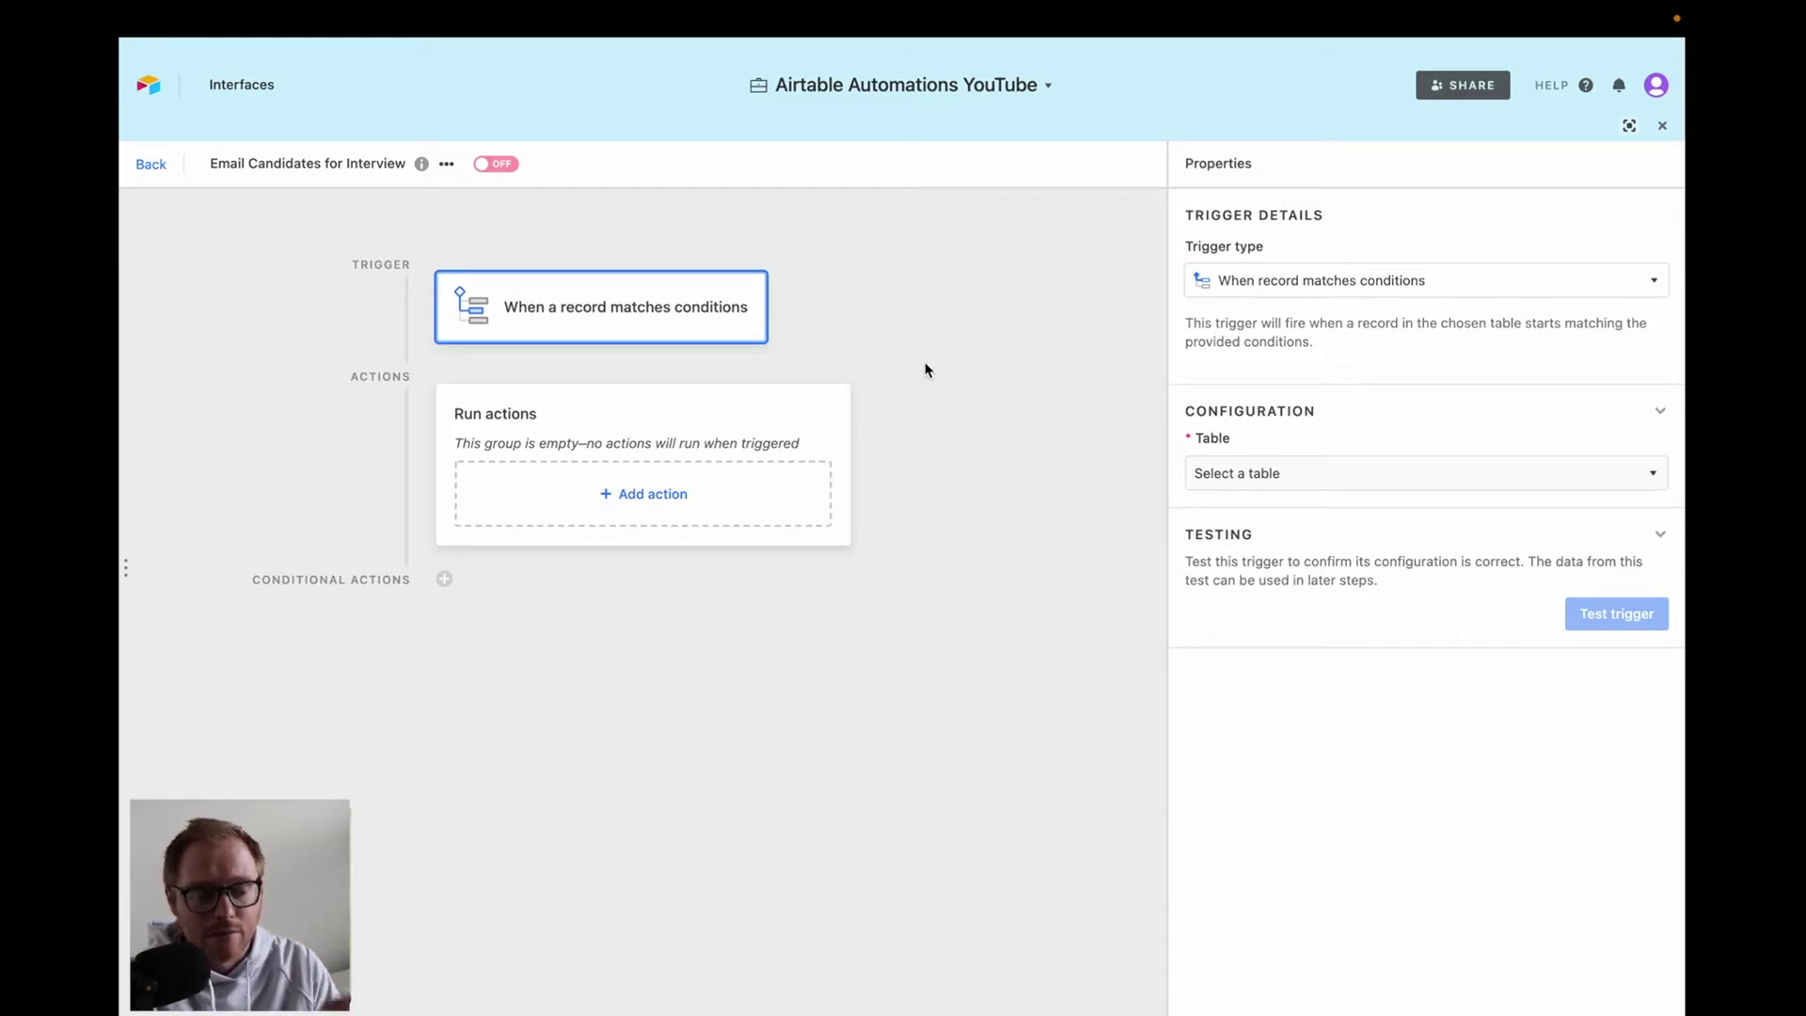
click(1285, 474)
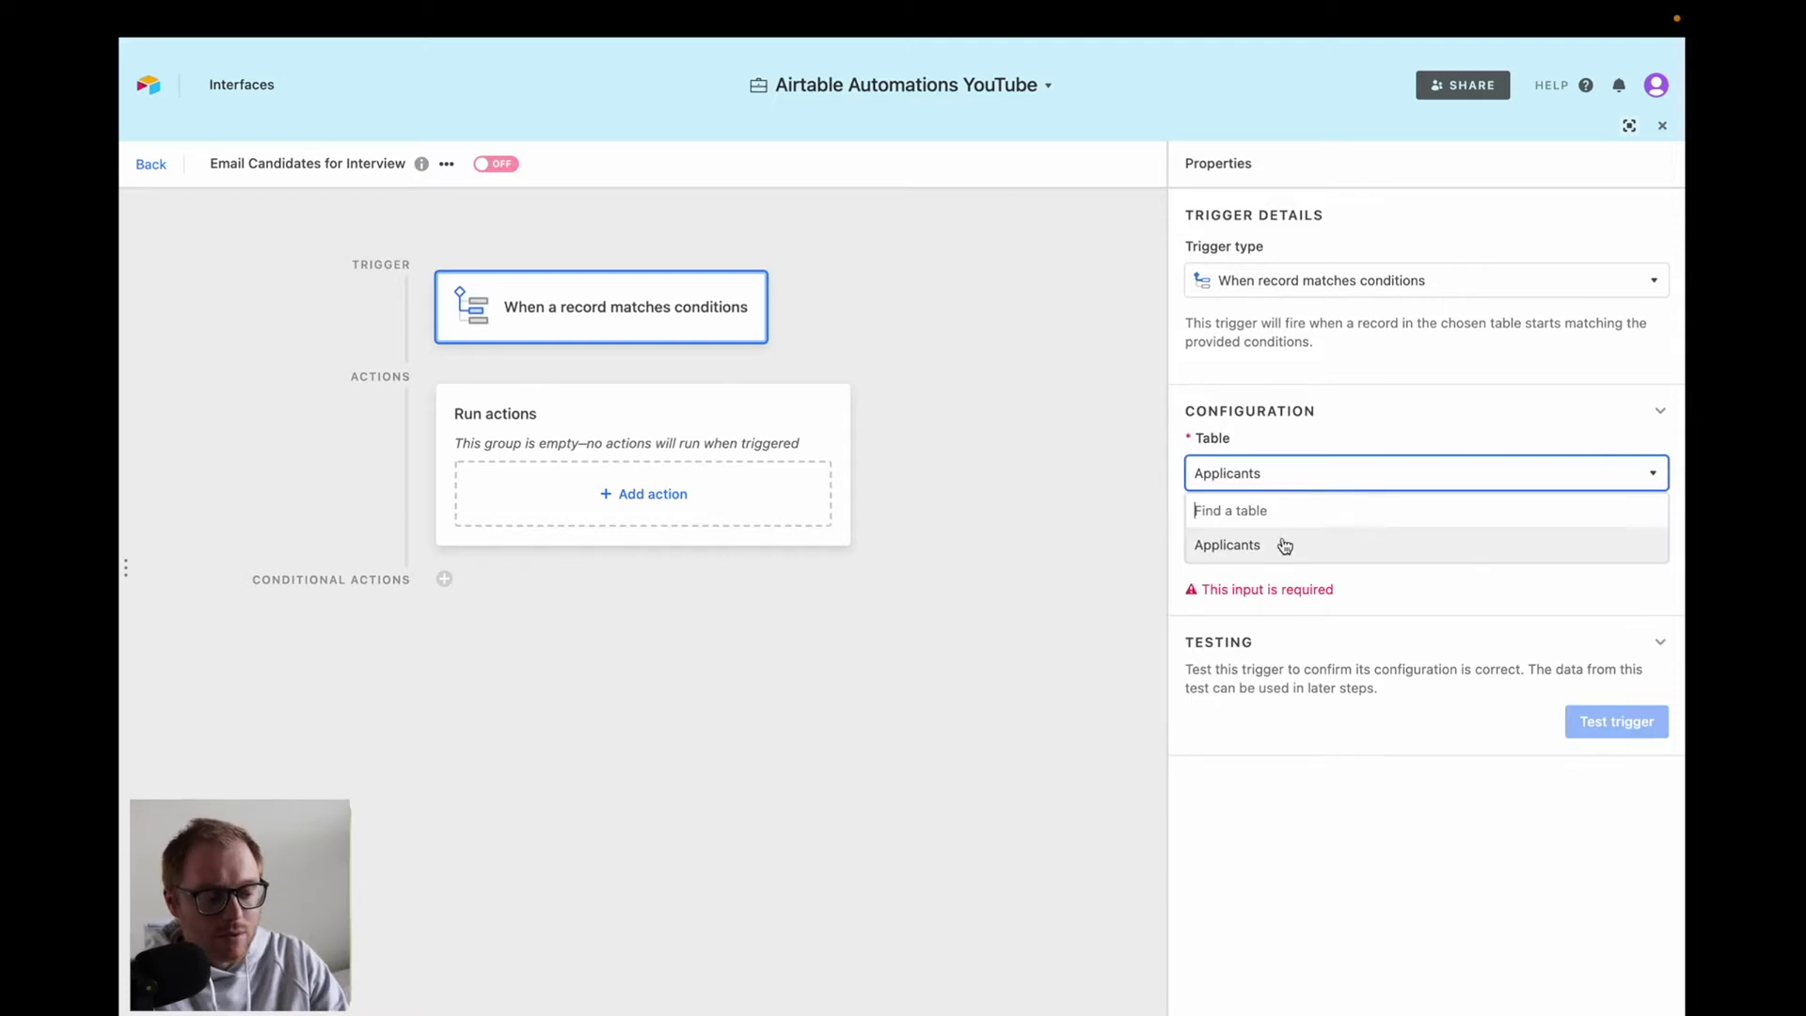
click(1277, 545)
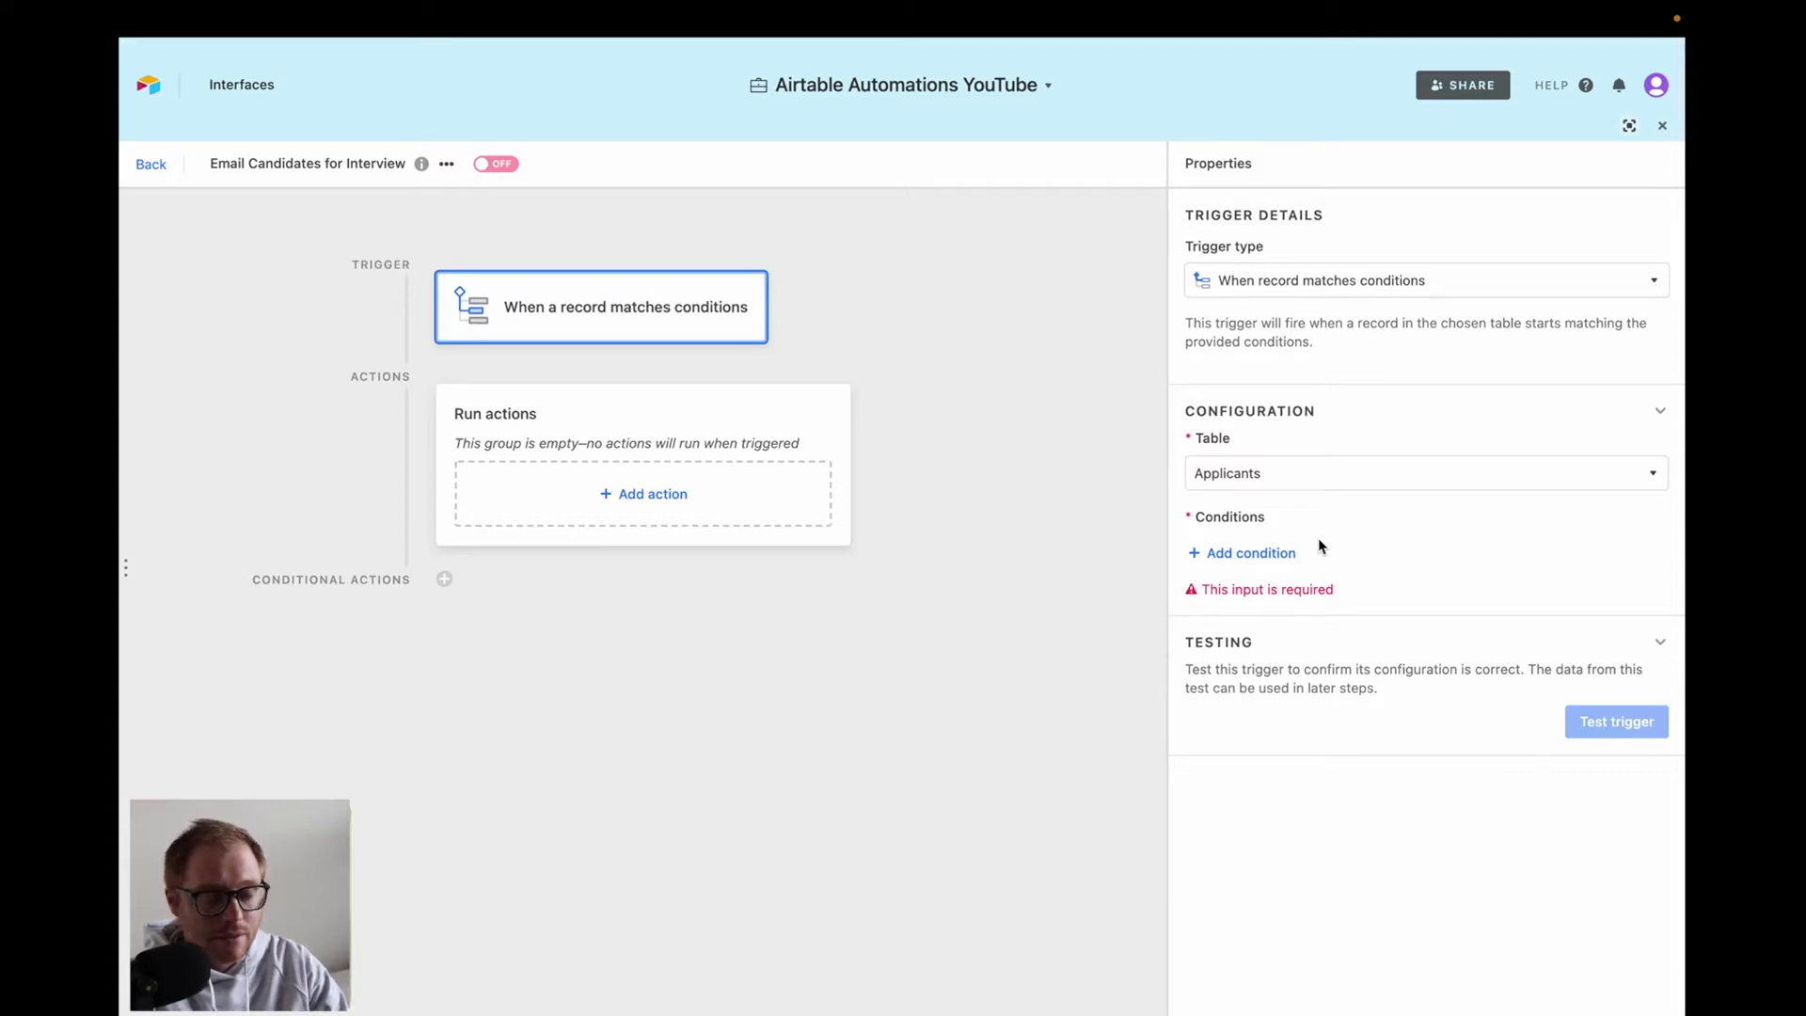
Add the condition Action is 'Send Request for Interview'.
click(1264, 554)
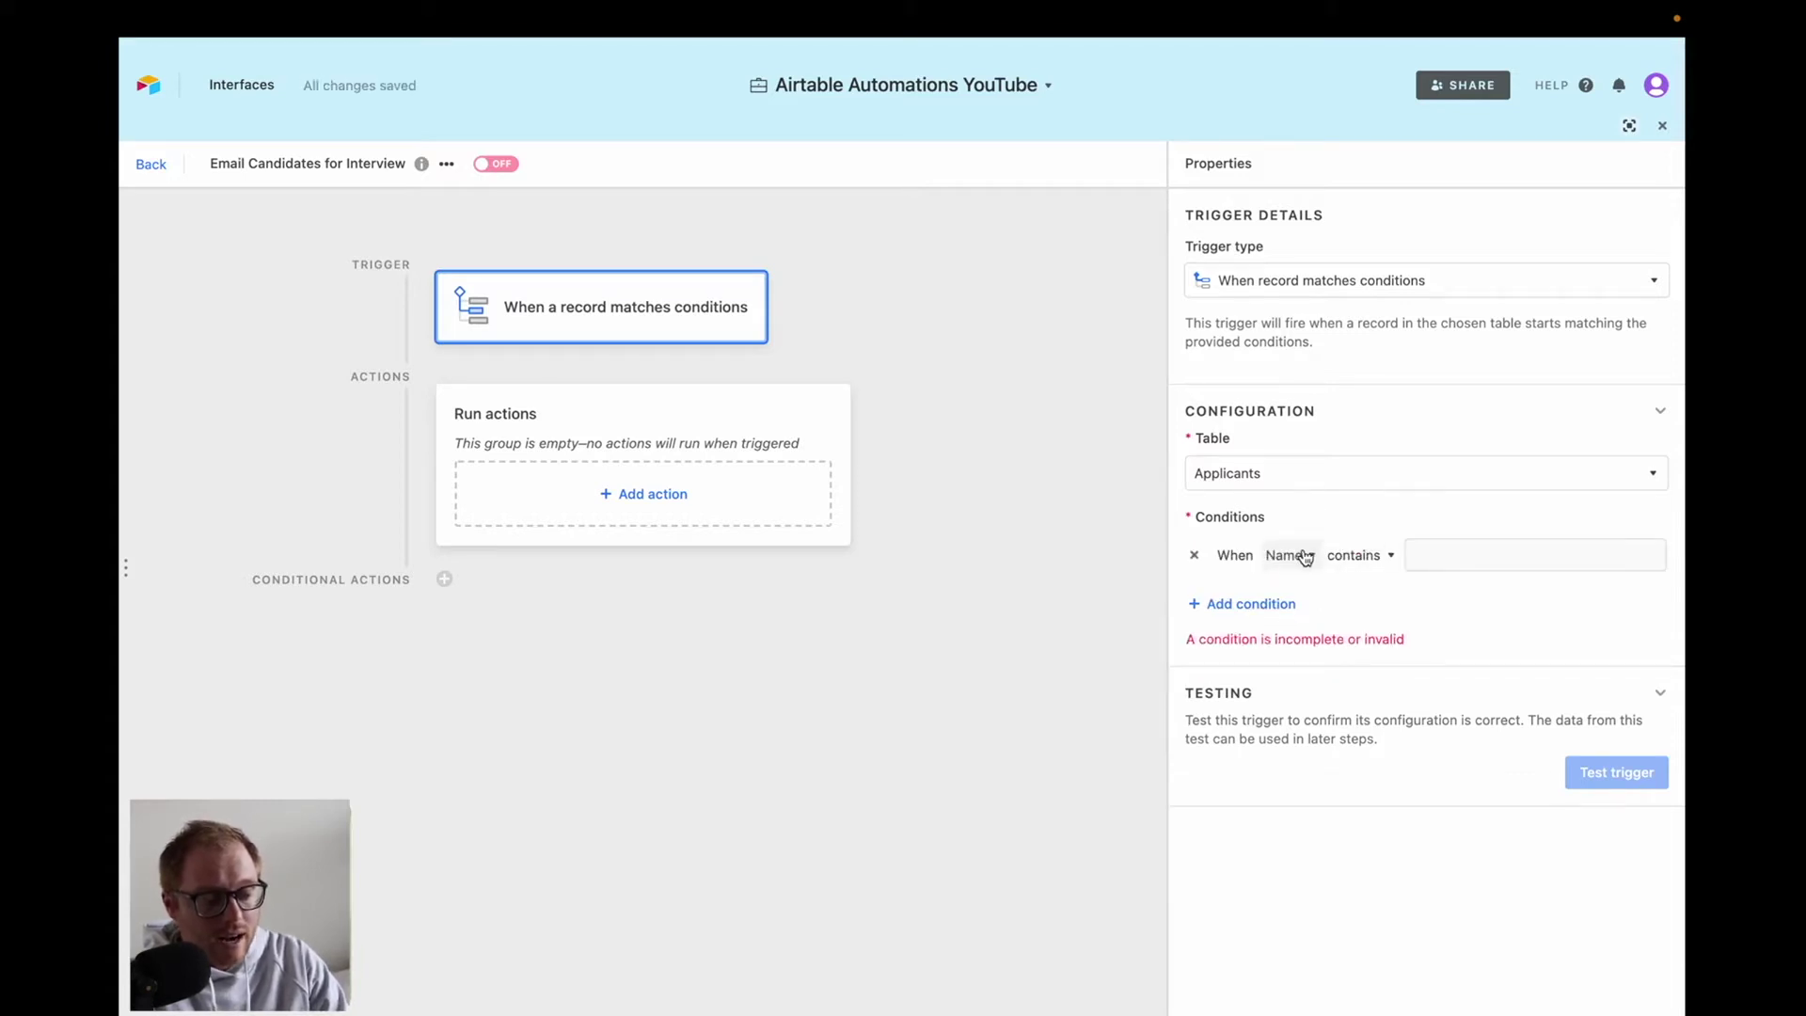
click(1305, 557)
scroll(1342, 701, down, 3)
scroll(1342, 706, down, 3)
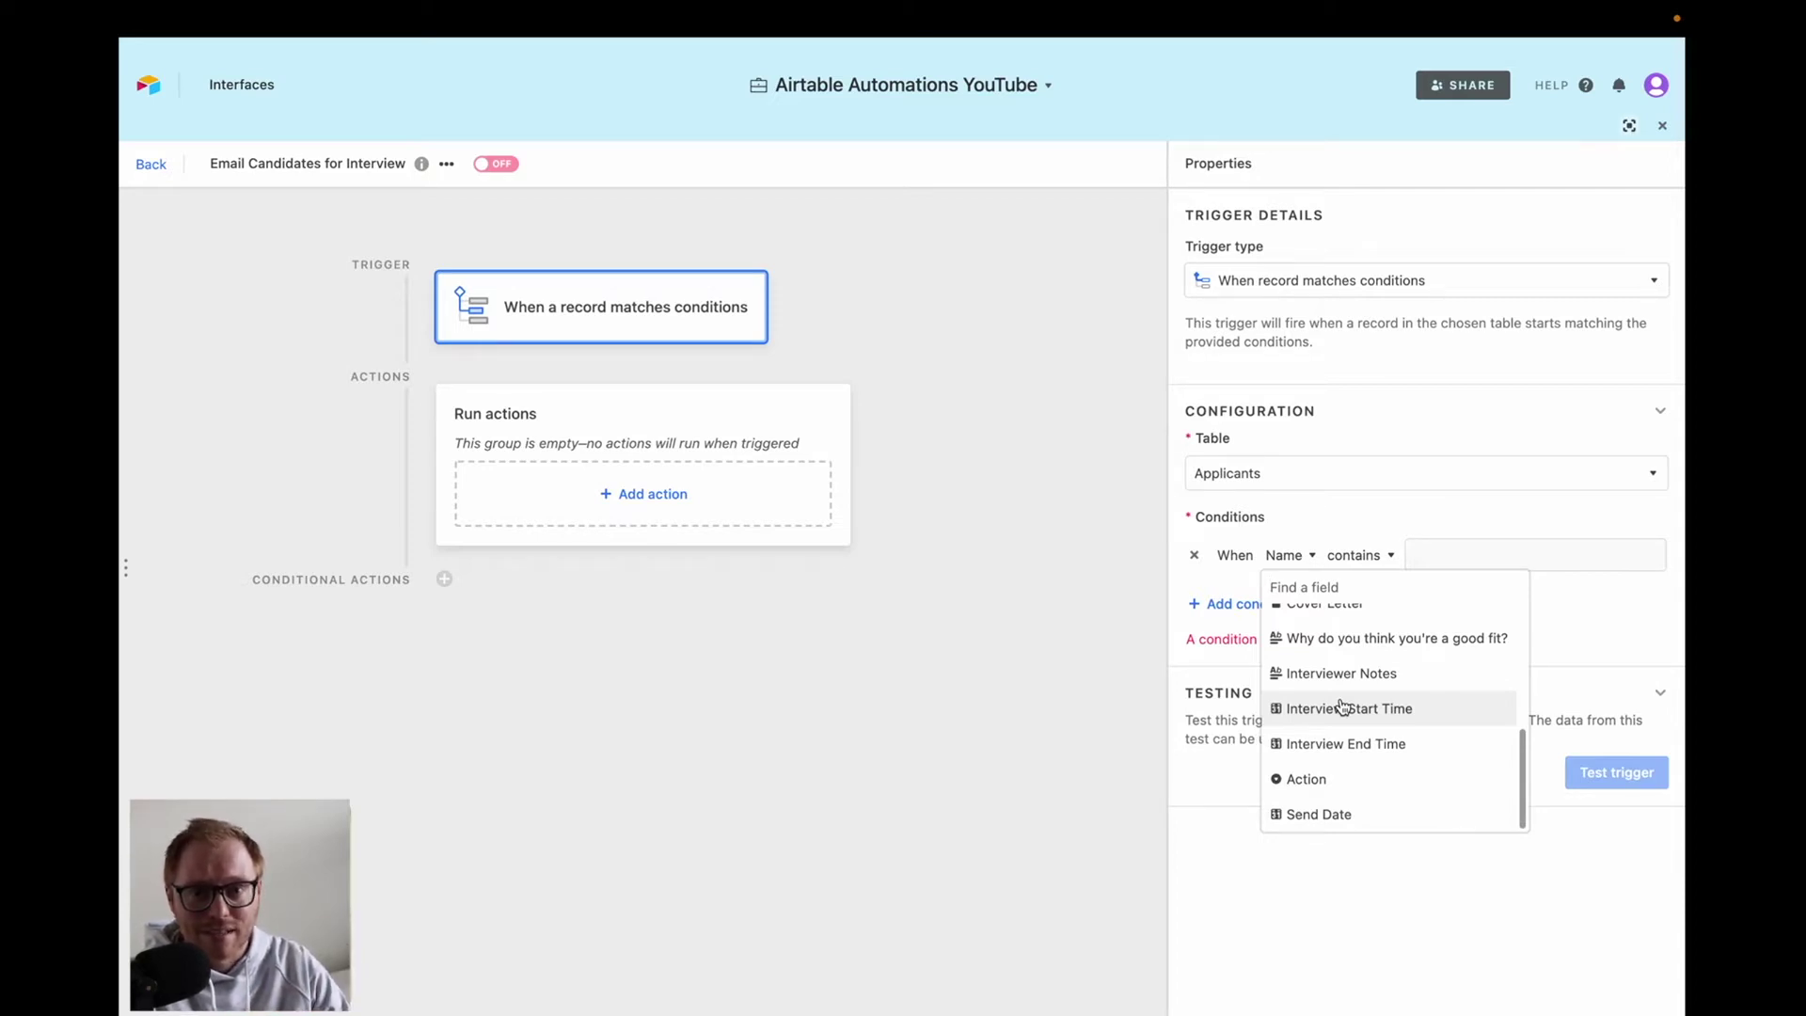
click(1335, 780)
click(1471, 572)
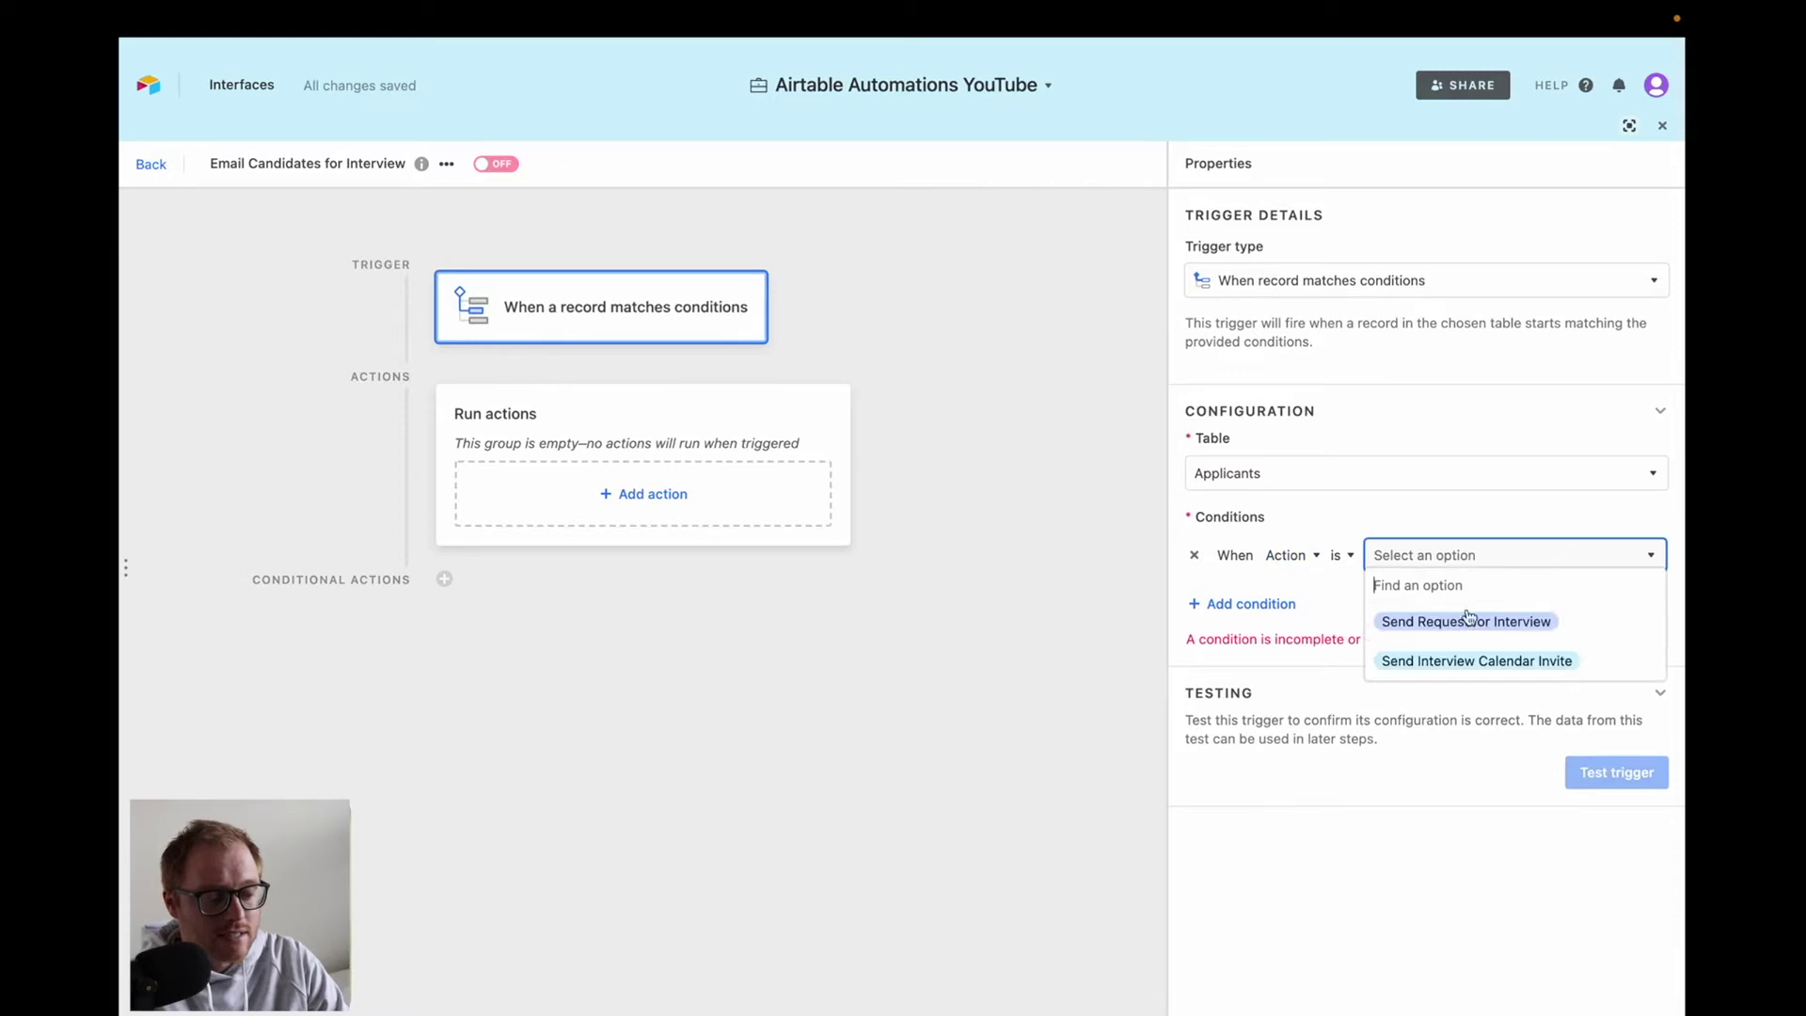
click(1465, 624)
Add a second condition requiring Send Date to be today.
click(1258, 605)
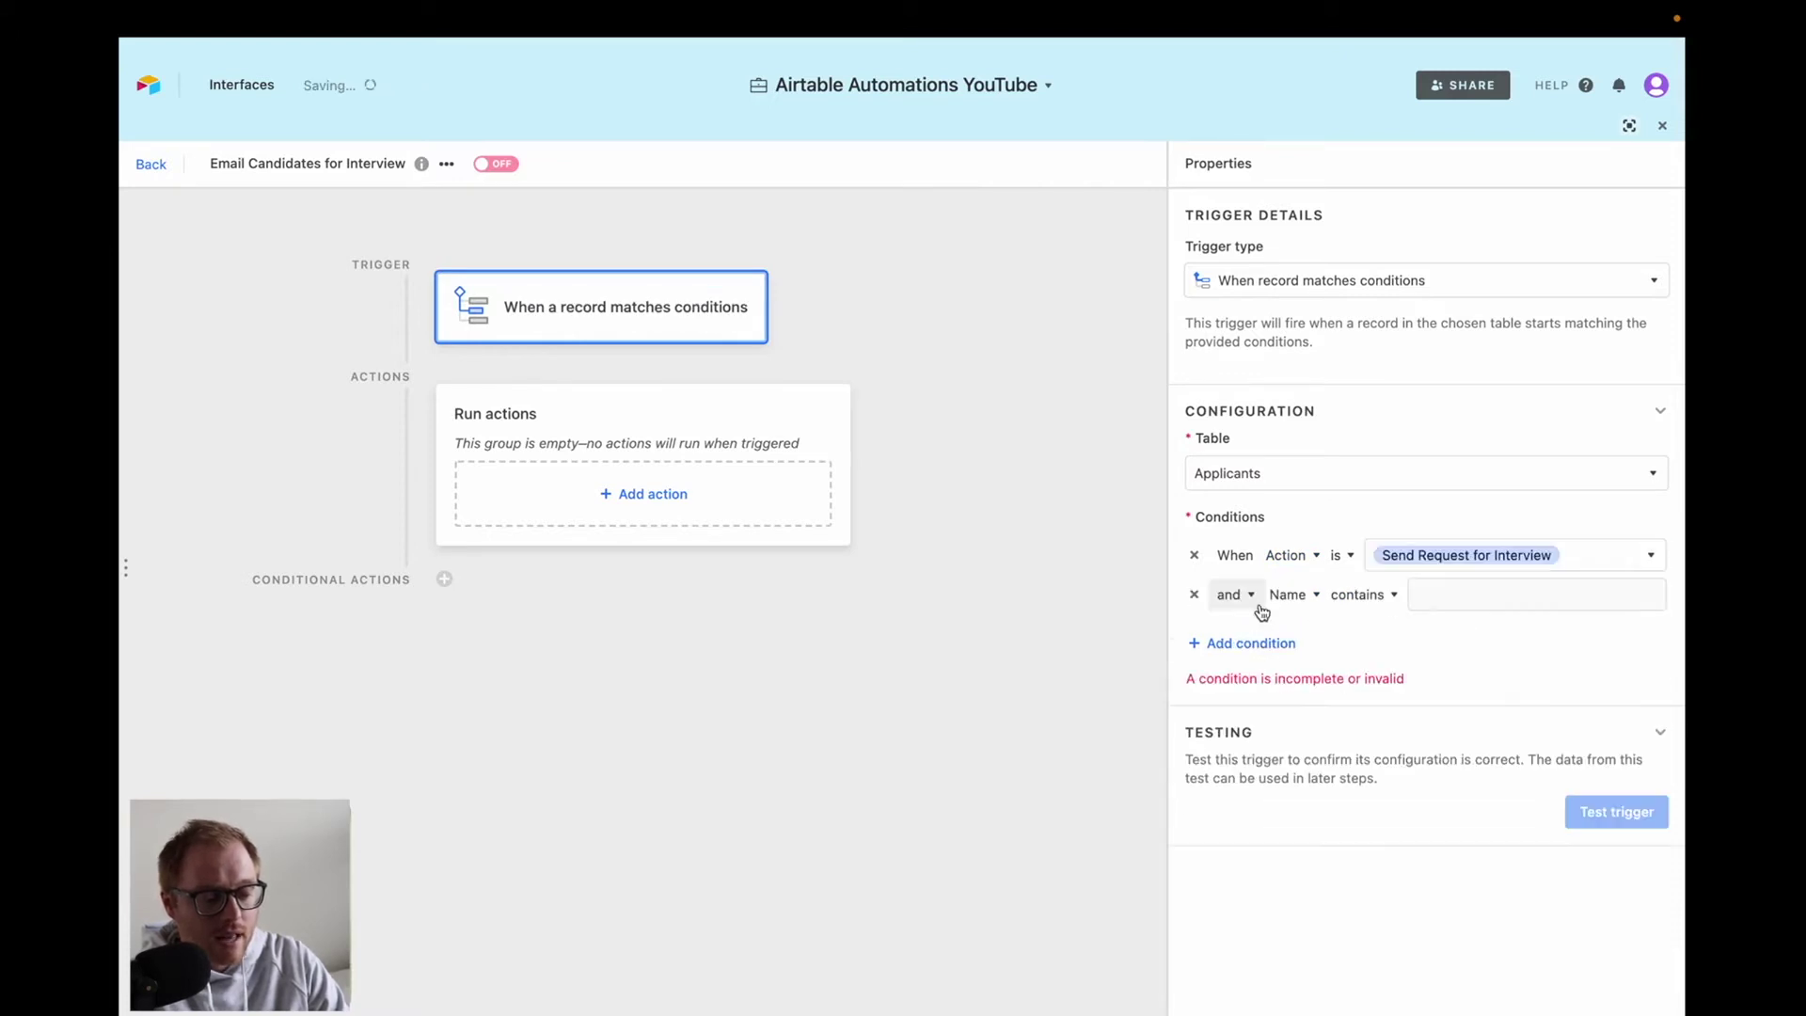
click(1293, 594)
scroll(1339, 715, down, 5)
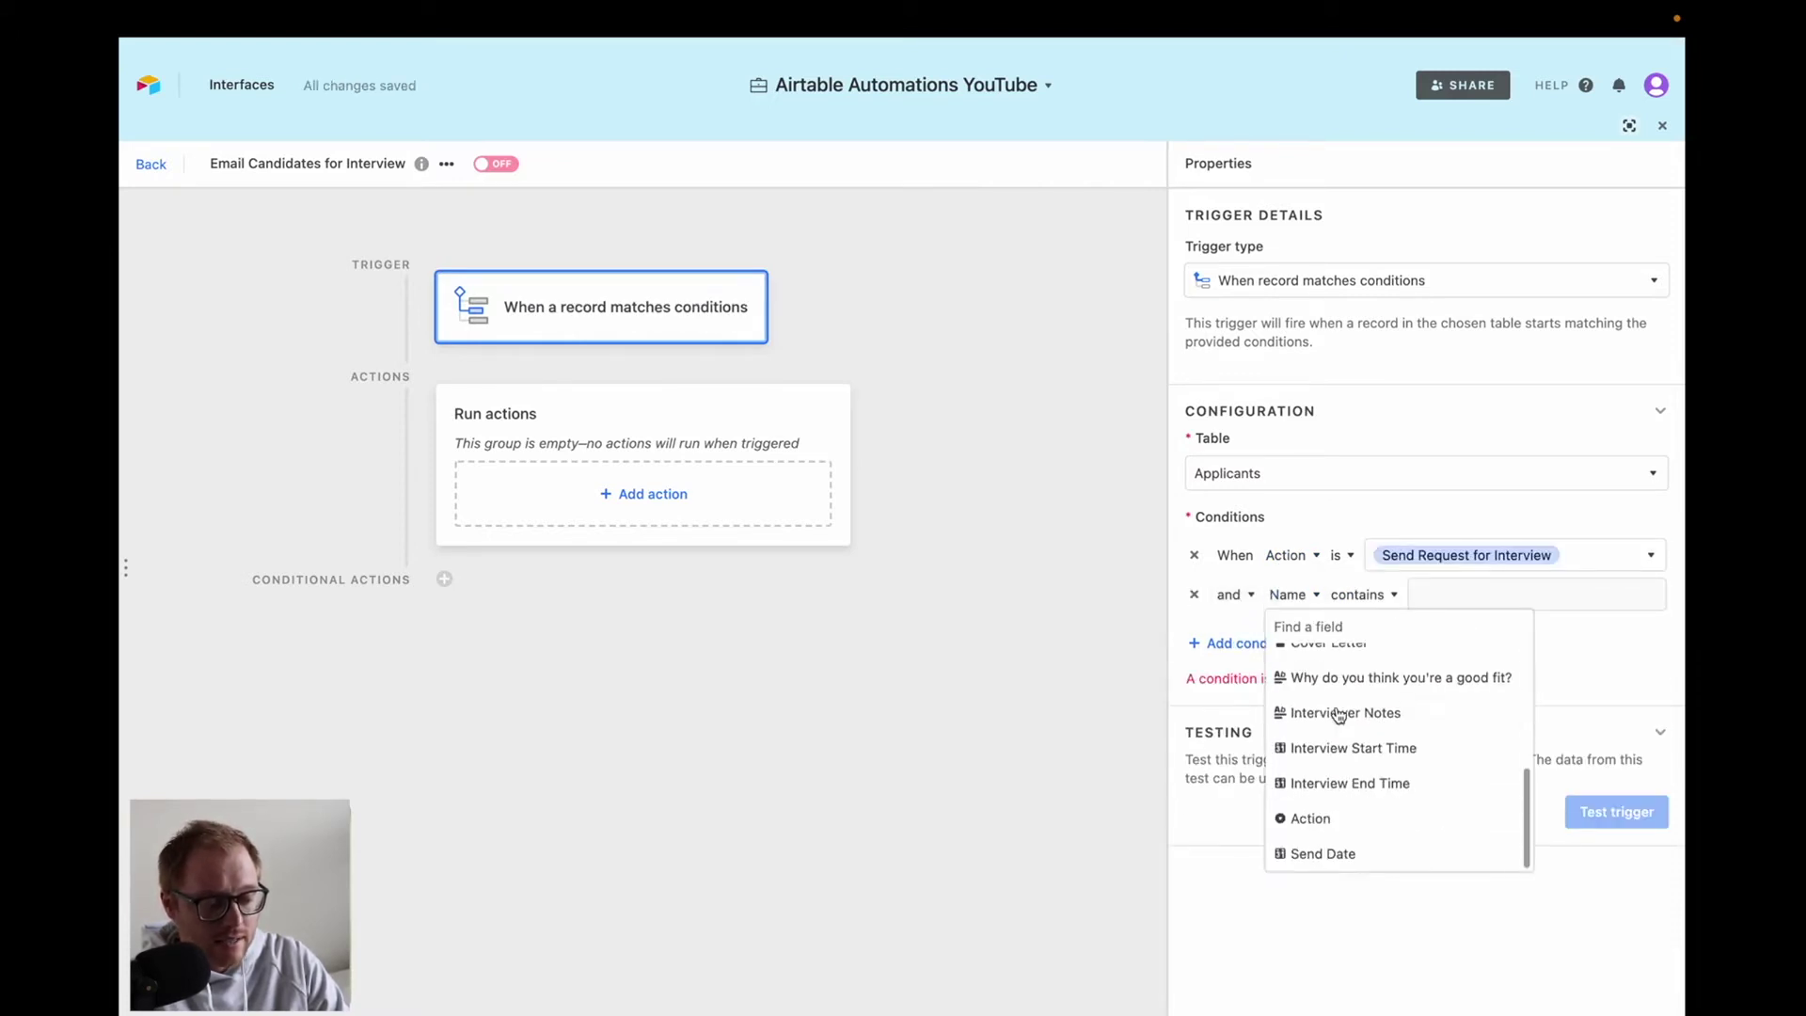
click(1307, 850)
click(1456, 604)
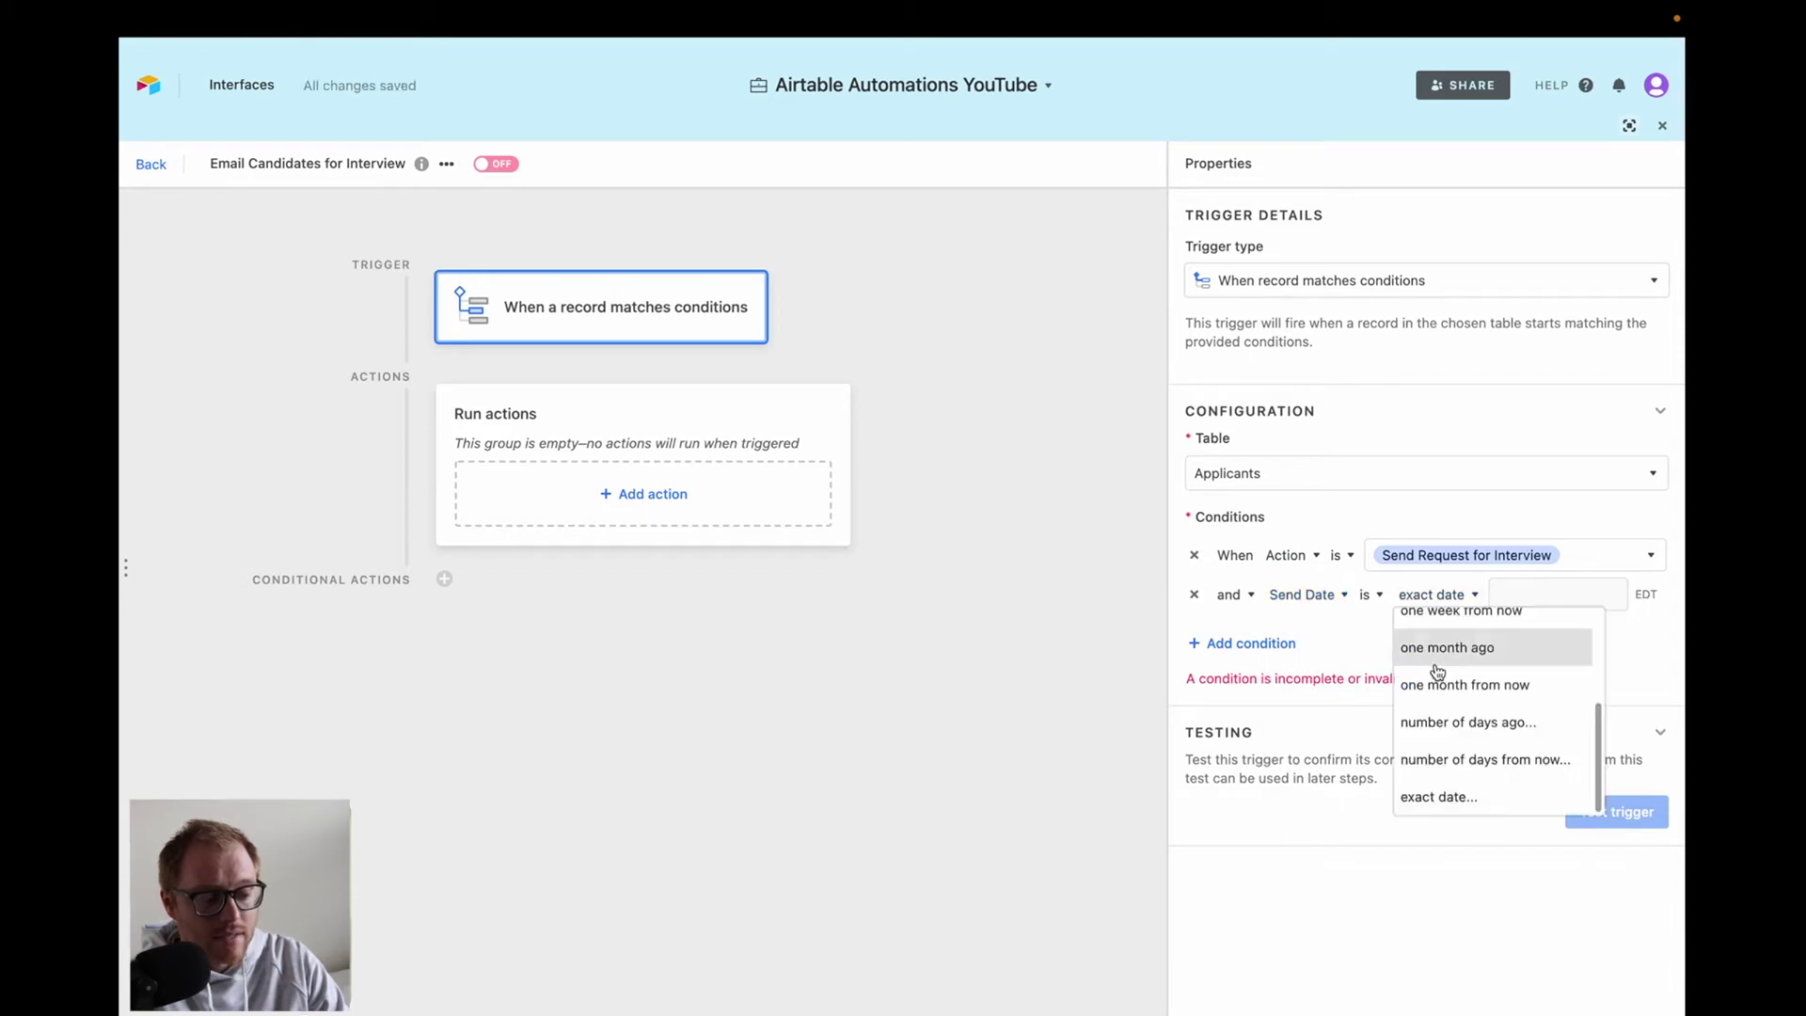
scroll(1430, 668, up, 5)
click(1435, 627)
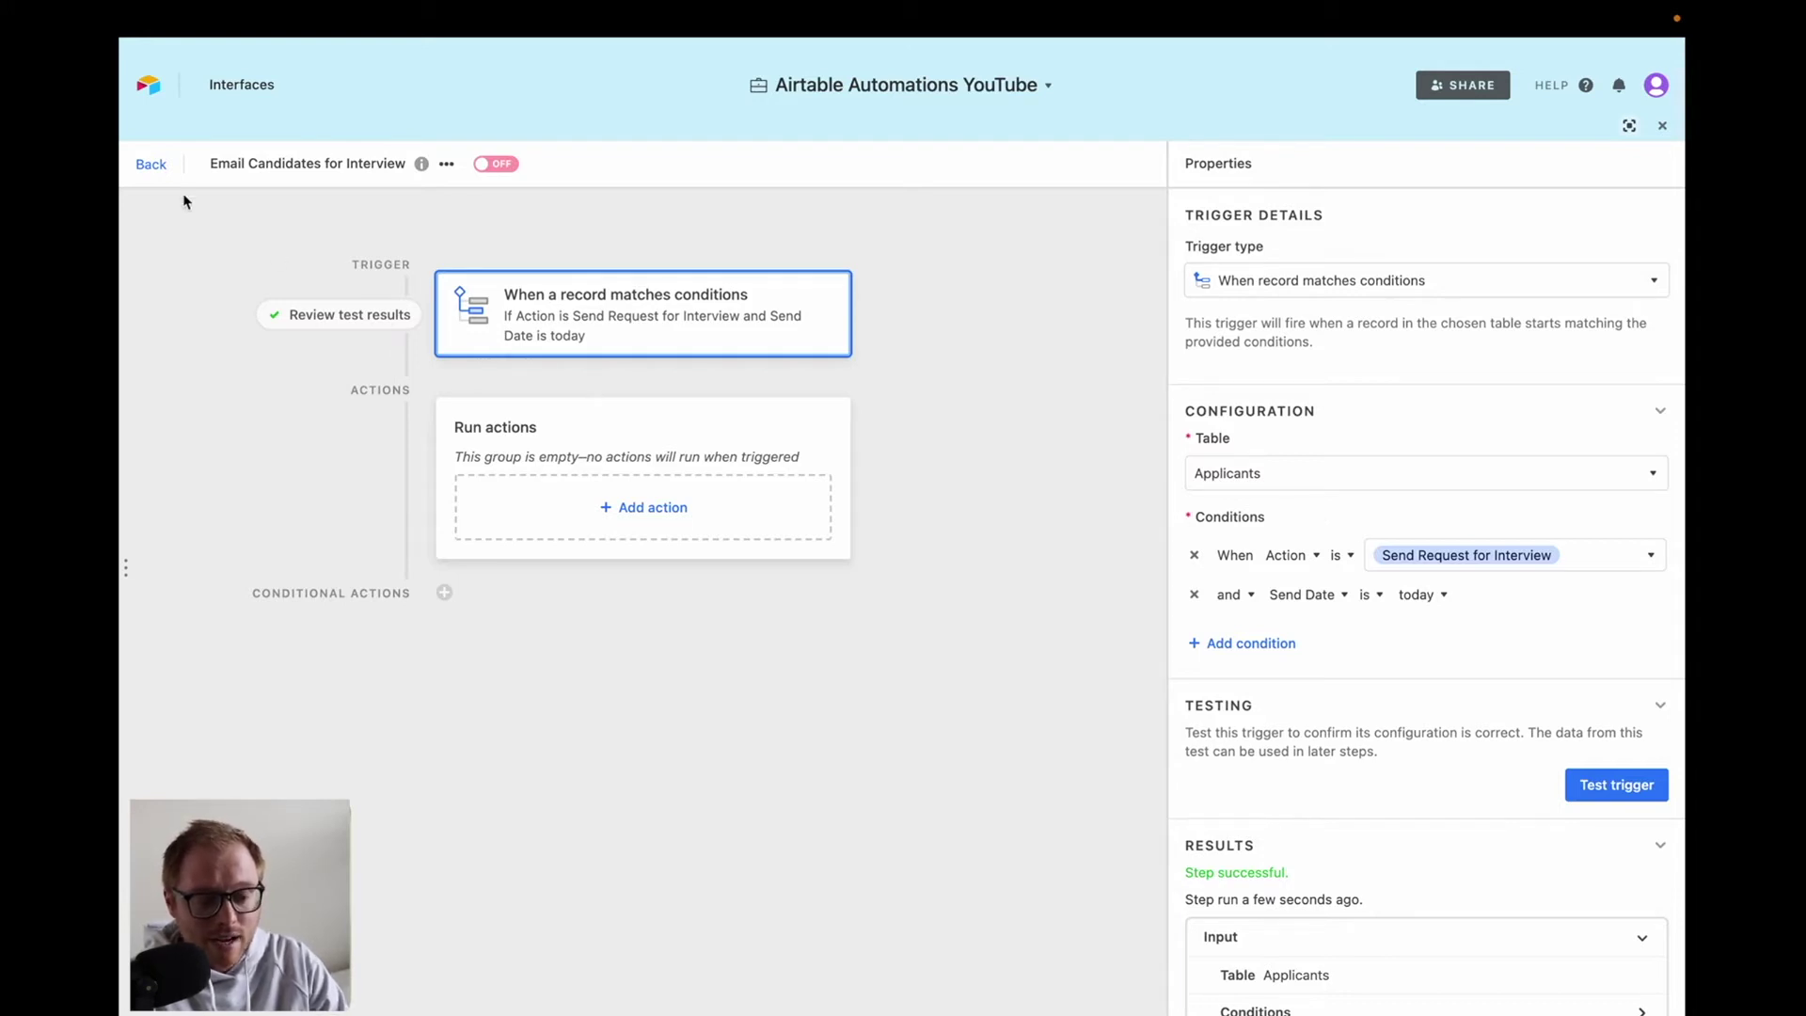
click(151, 165)
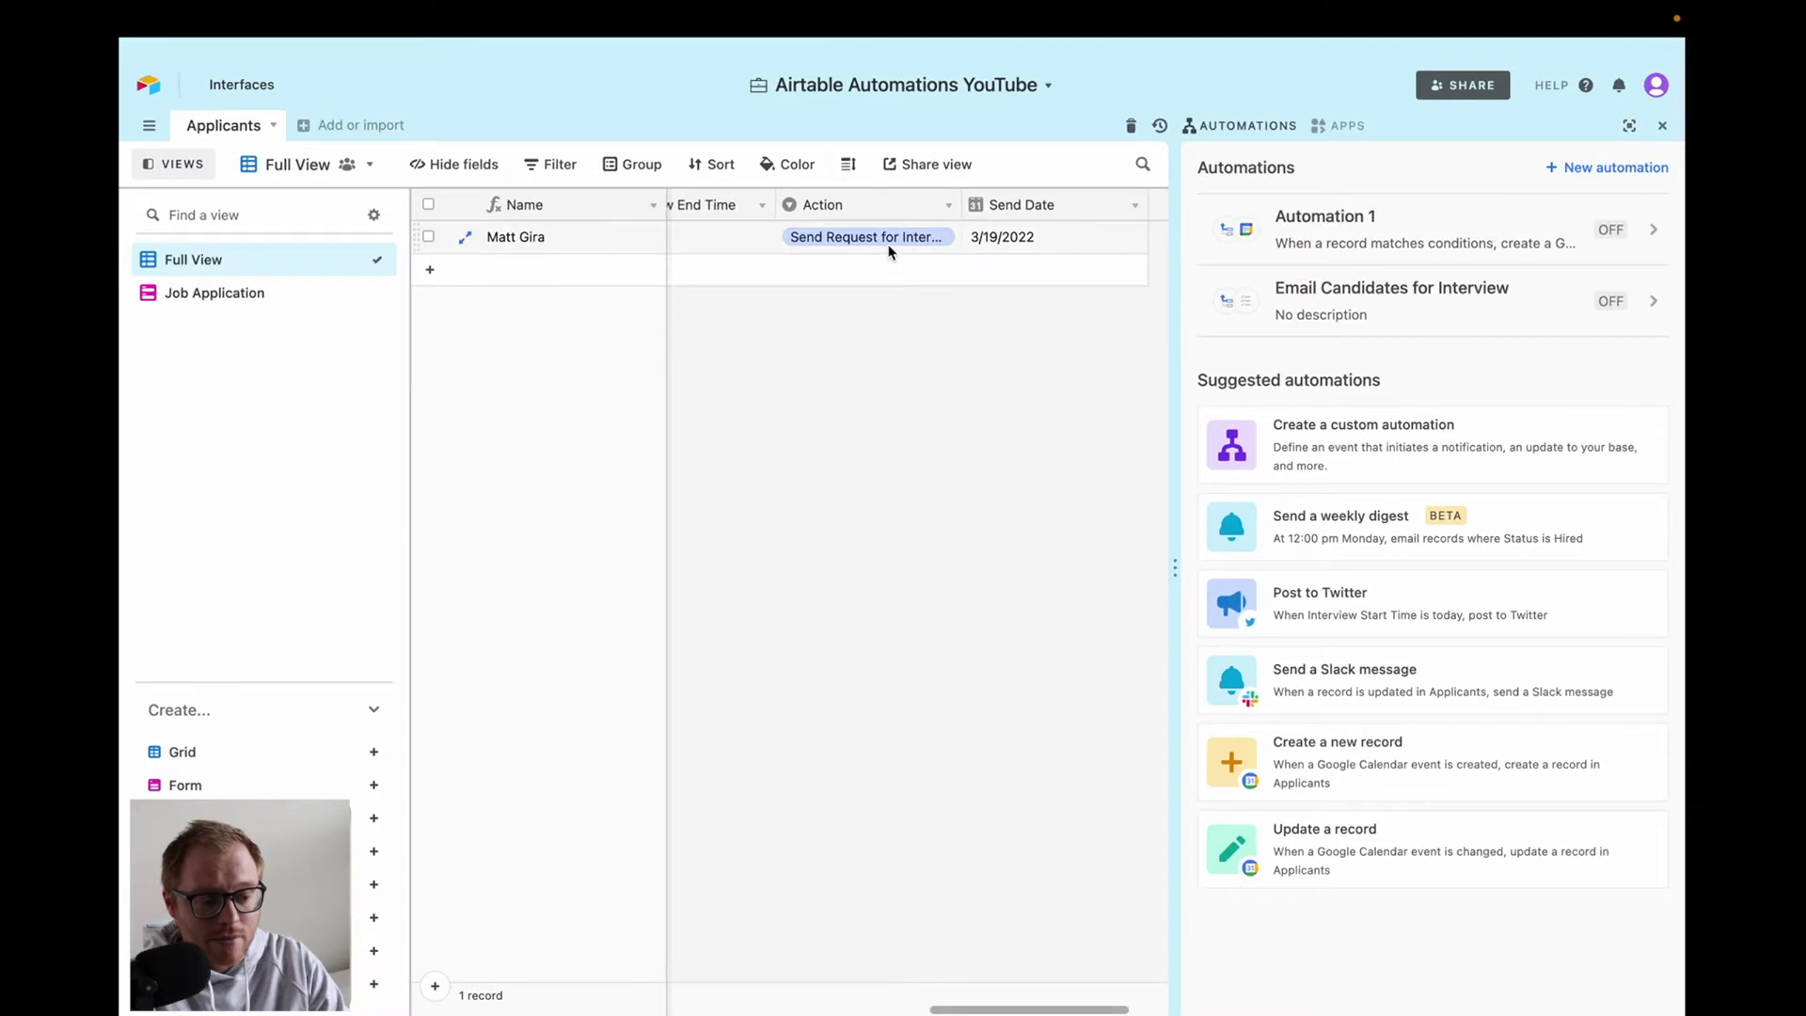
click(1379, 300)
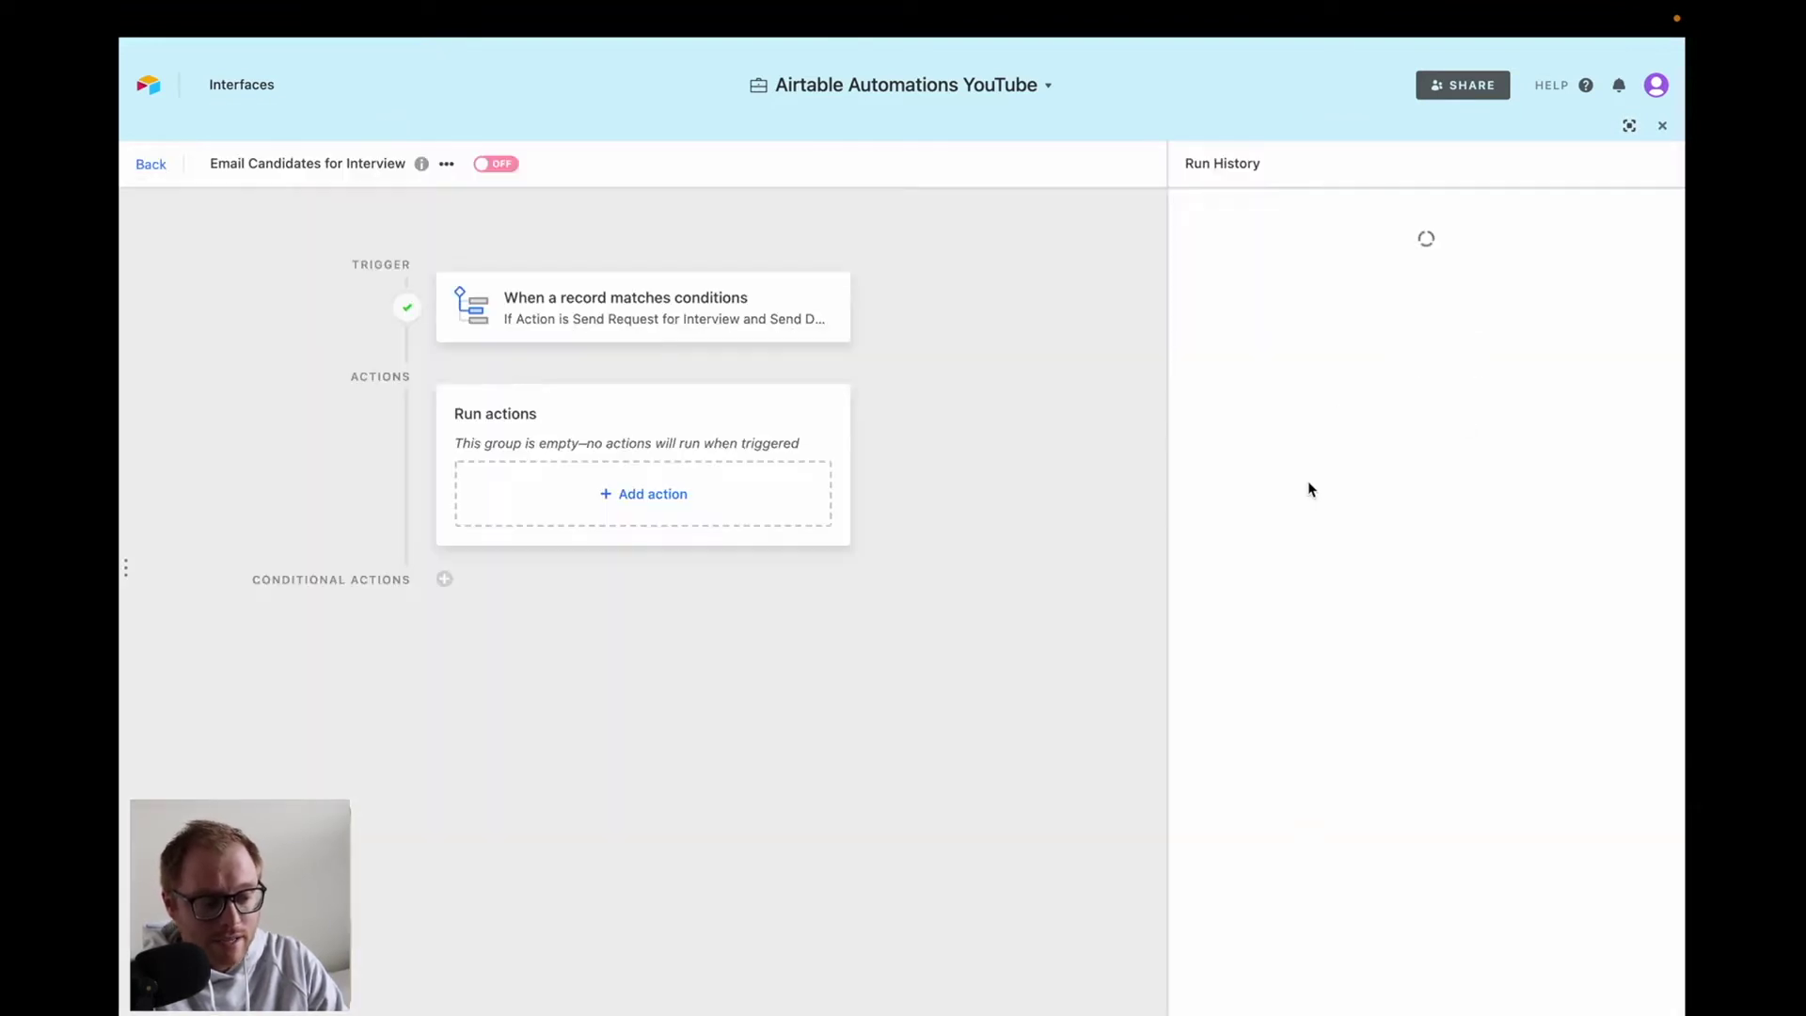
click(751, 314)
click(1614, 784)
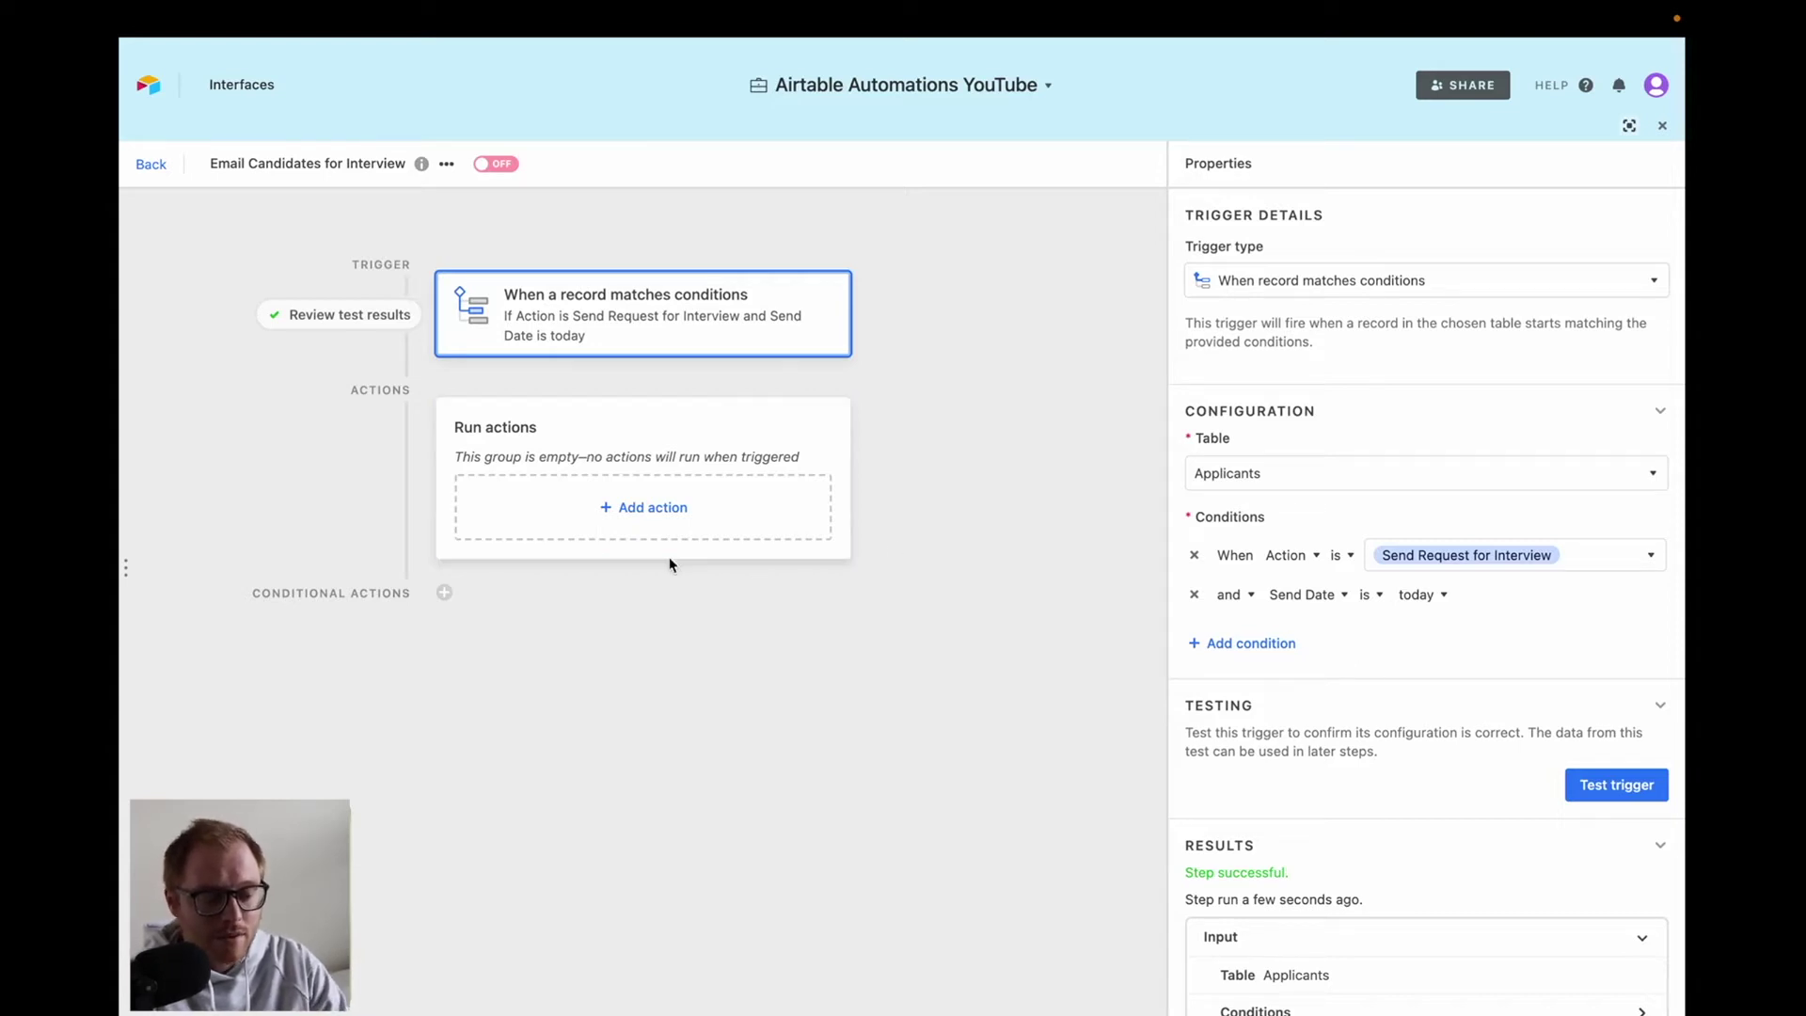
Add a Gmail 'Send email' action after the trigger.
click(649, 509)
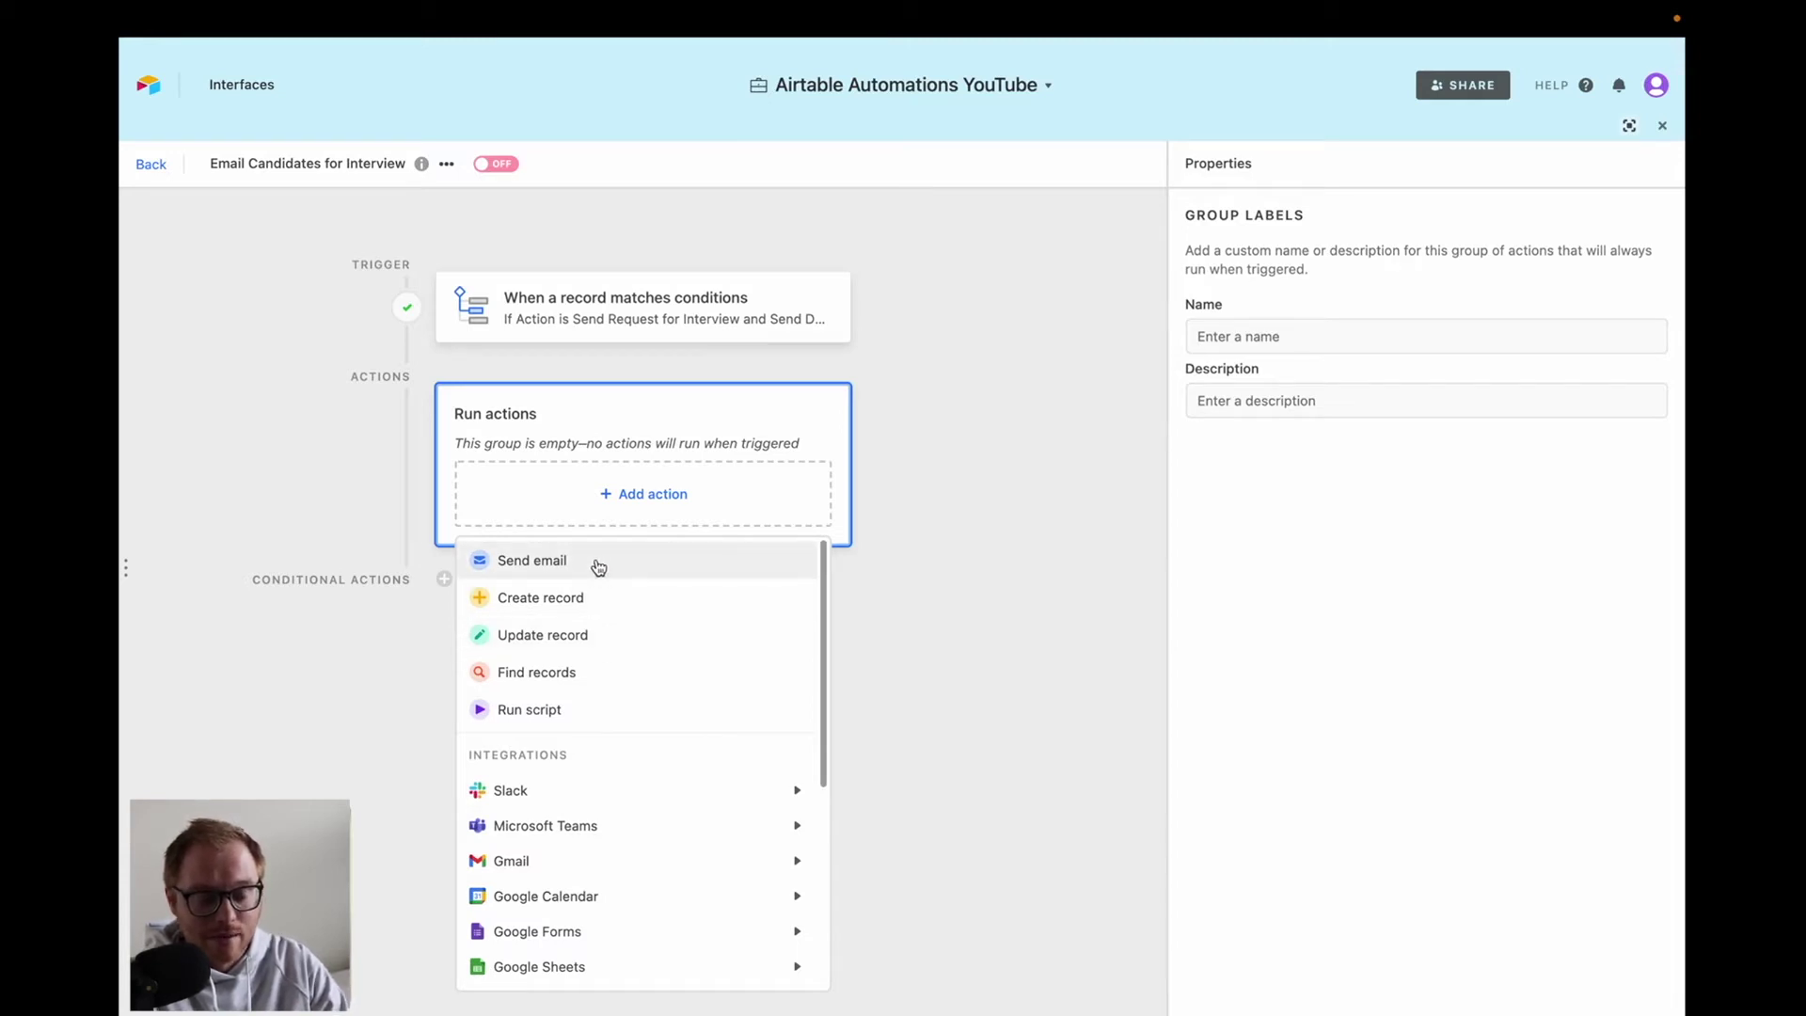
scroll(628, 668, down, 3)
mouse_move(639, 773)
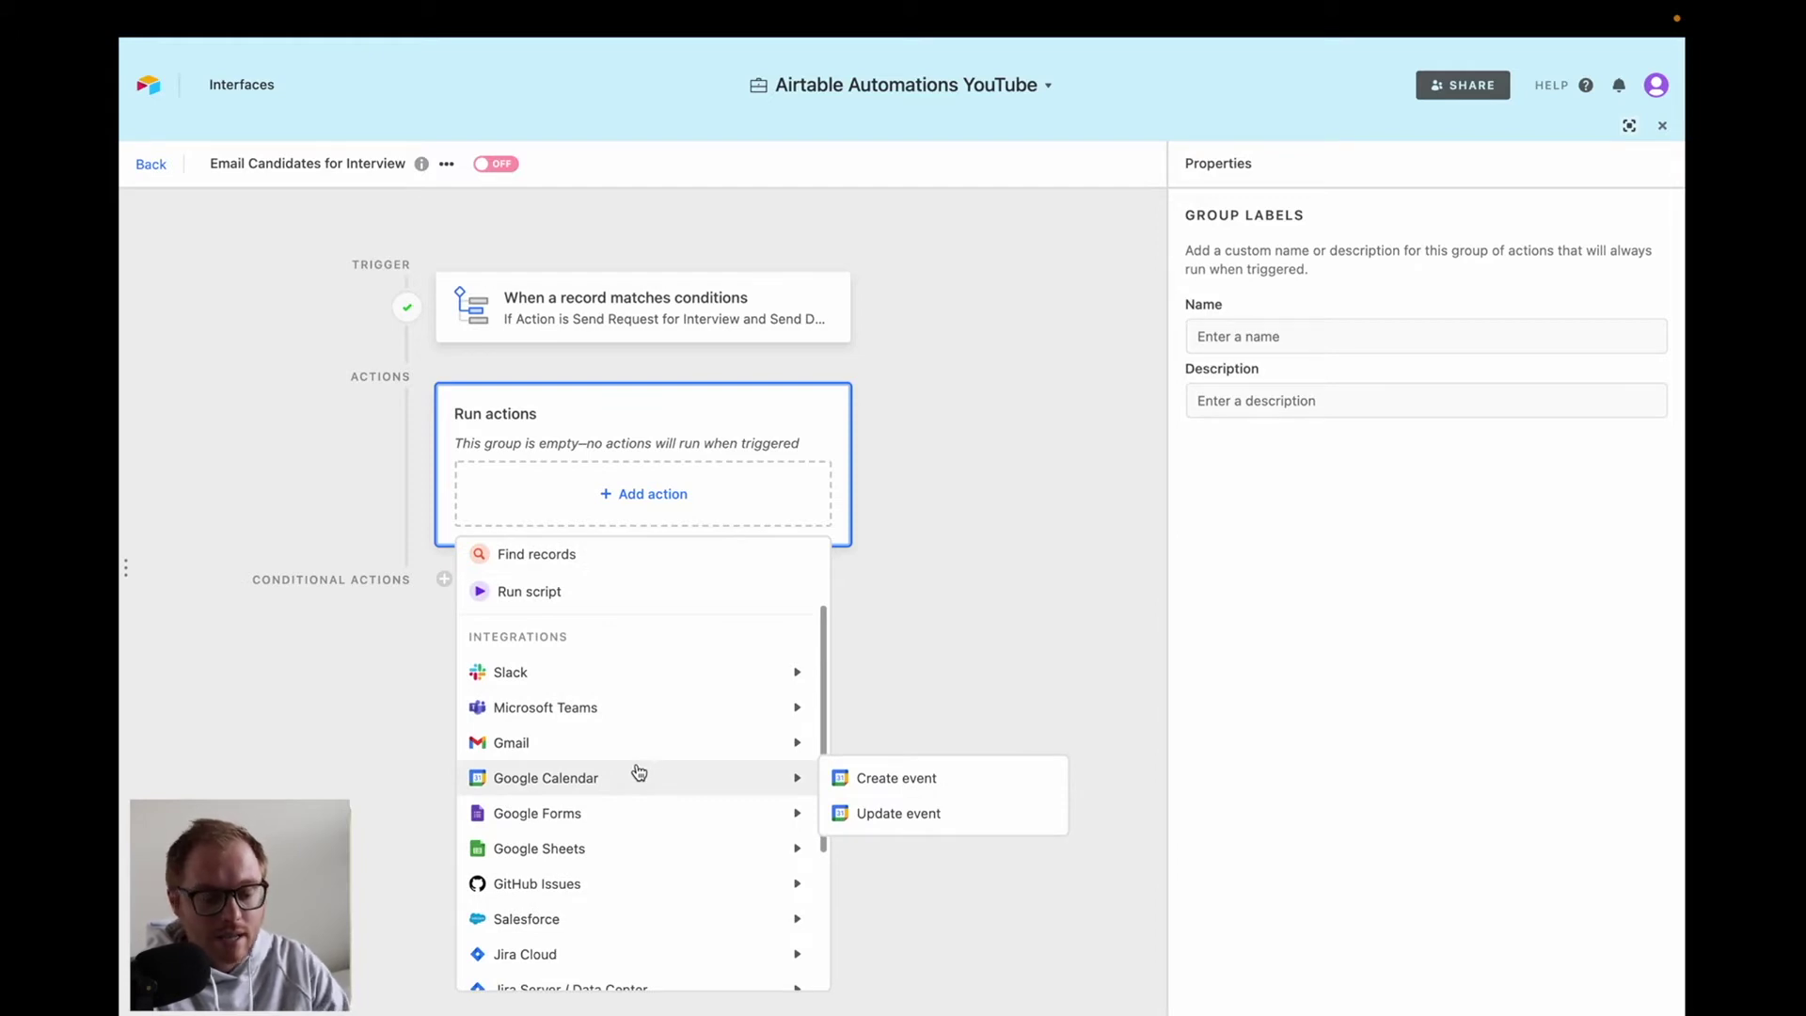
scroll(639, 773, down, 1)
mouse_move(632, 693)
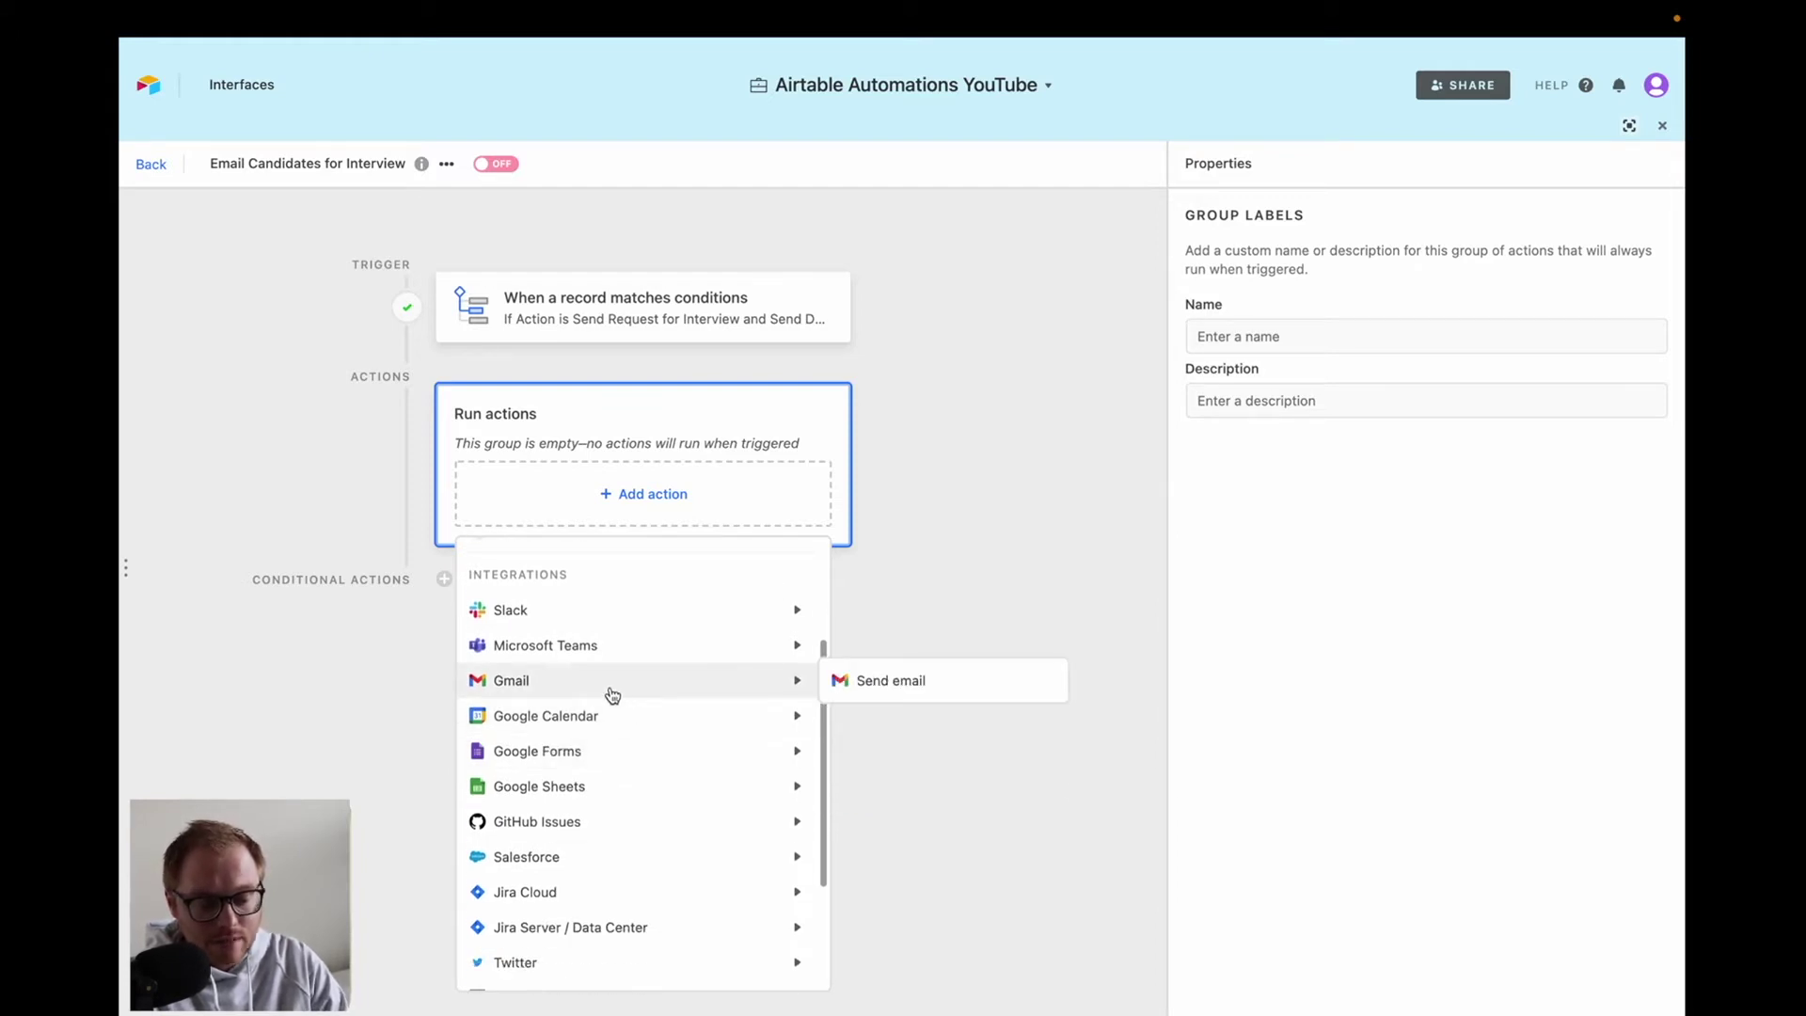
click(917, 689)
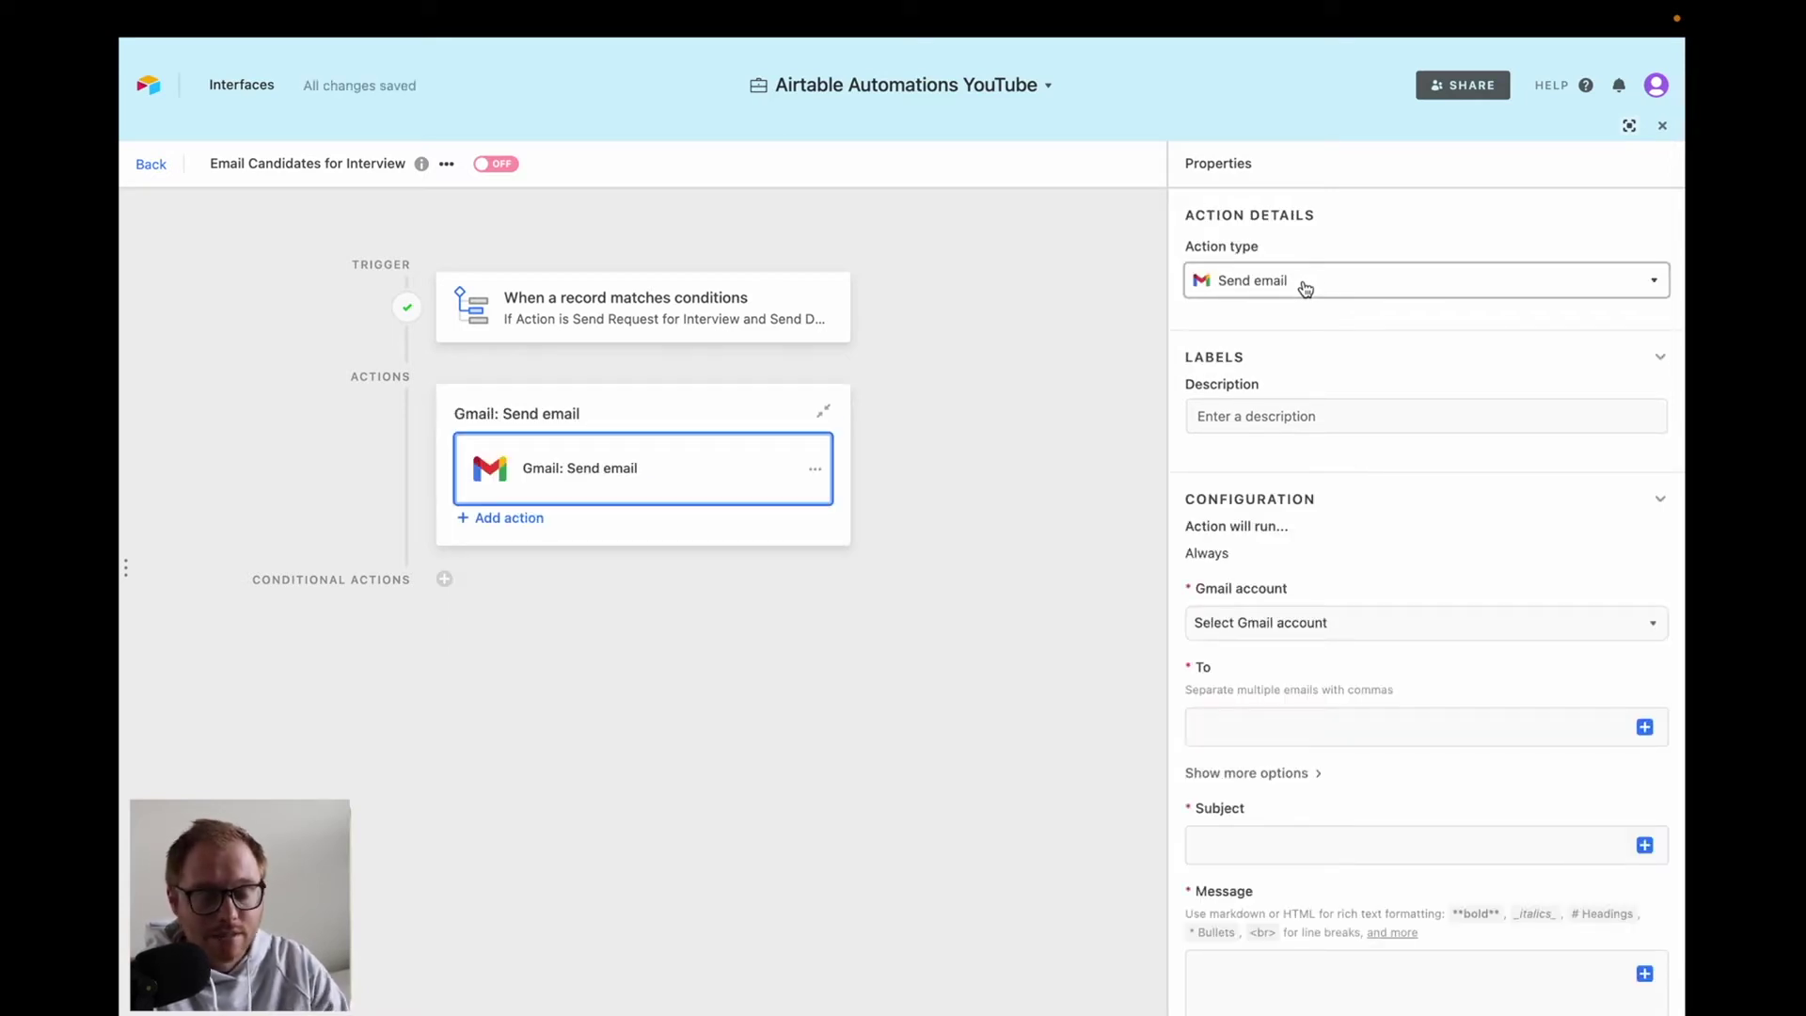
click(1266, 287)
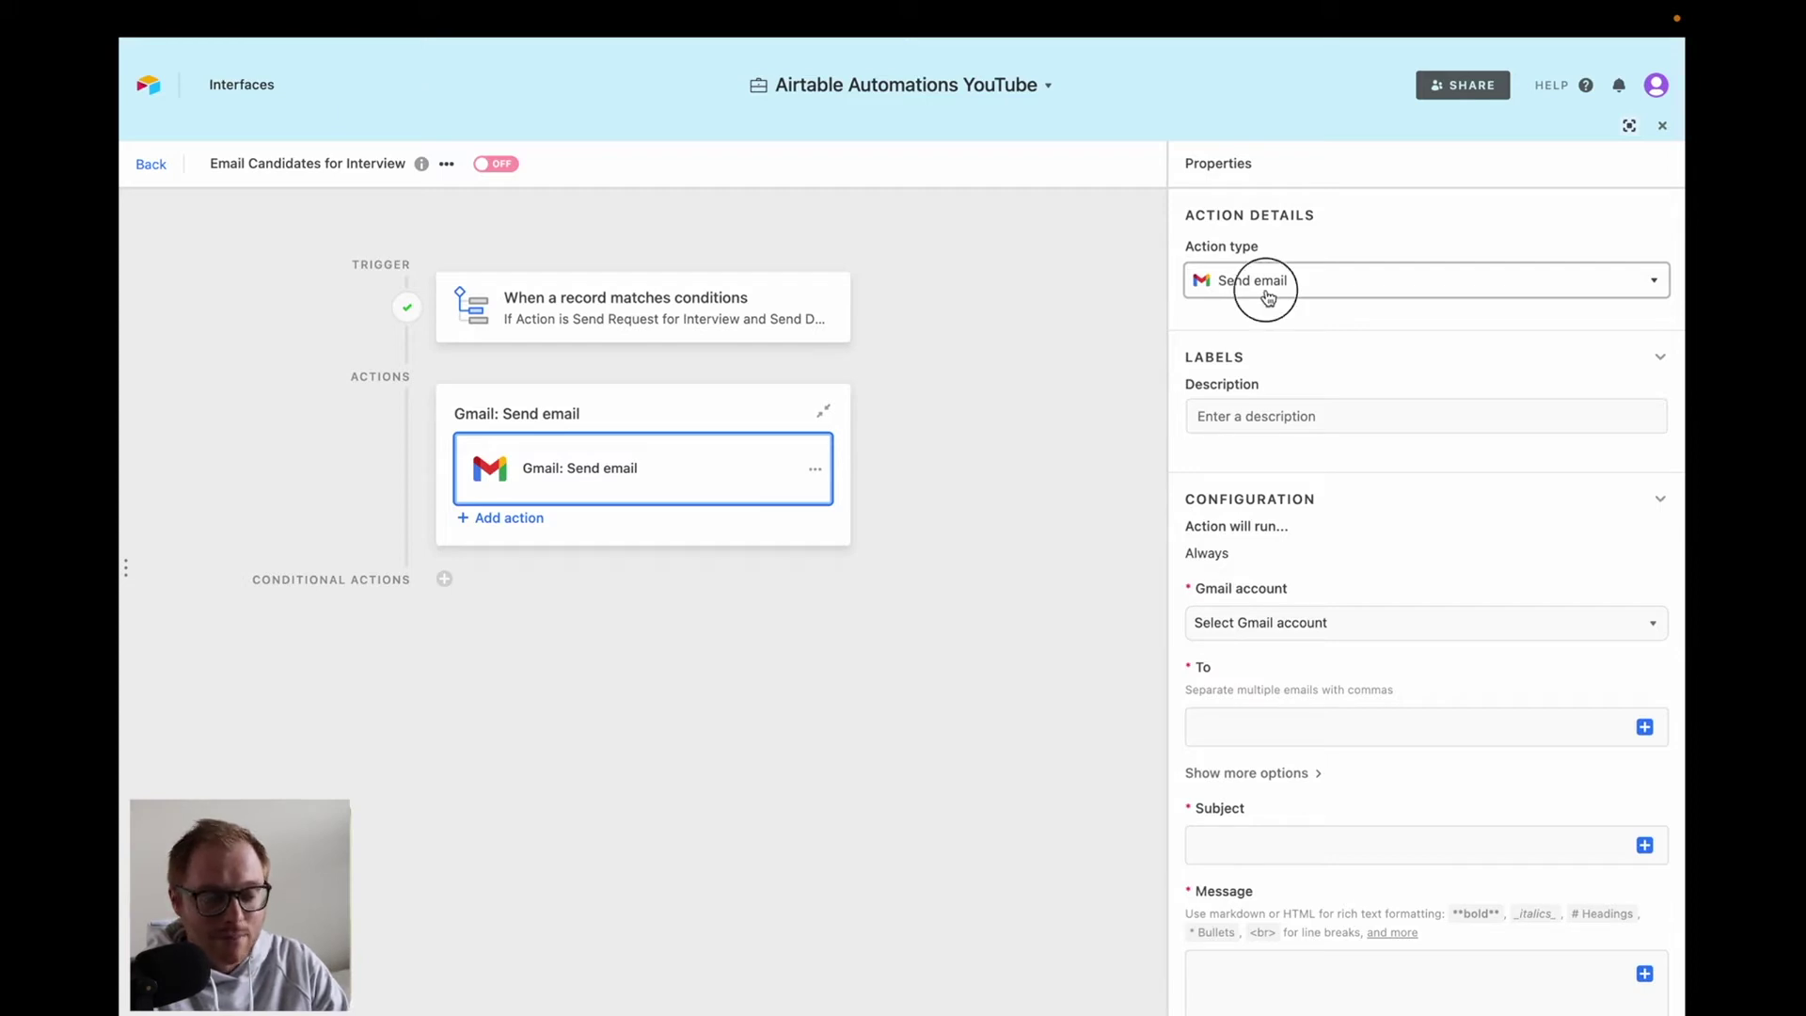
click(1376, 247)
Send from the connected Gmail account to the triggering record's Email field.
scroll(1322, 386, down, 3)
click(1303, 505)
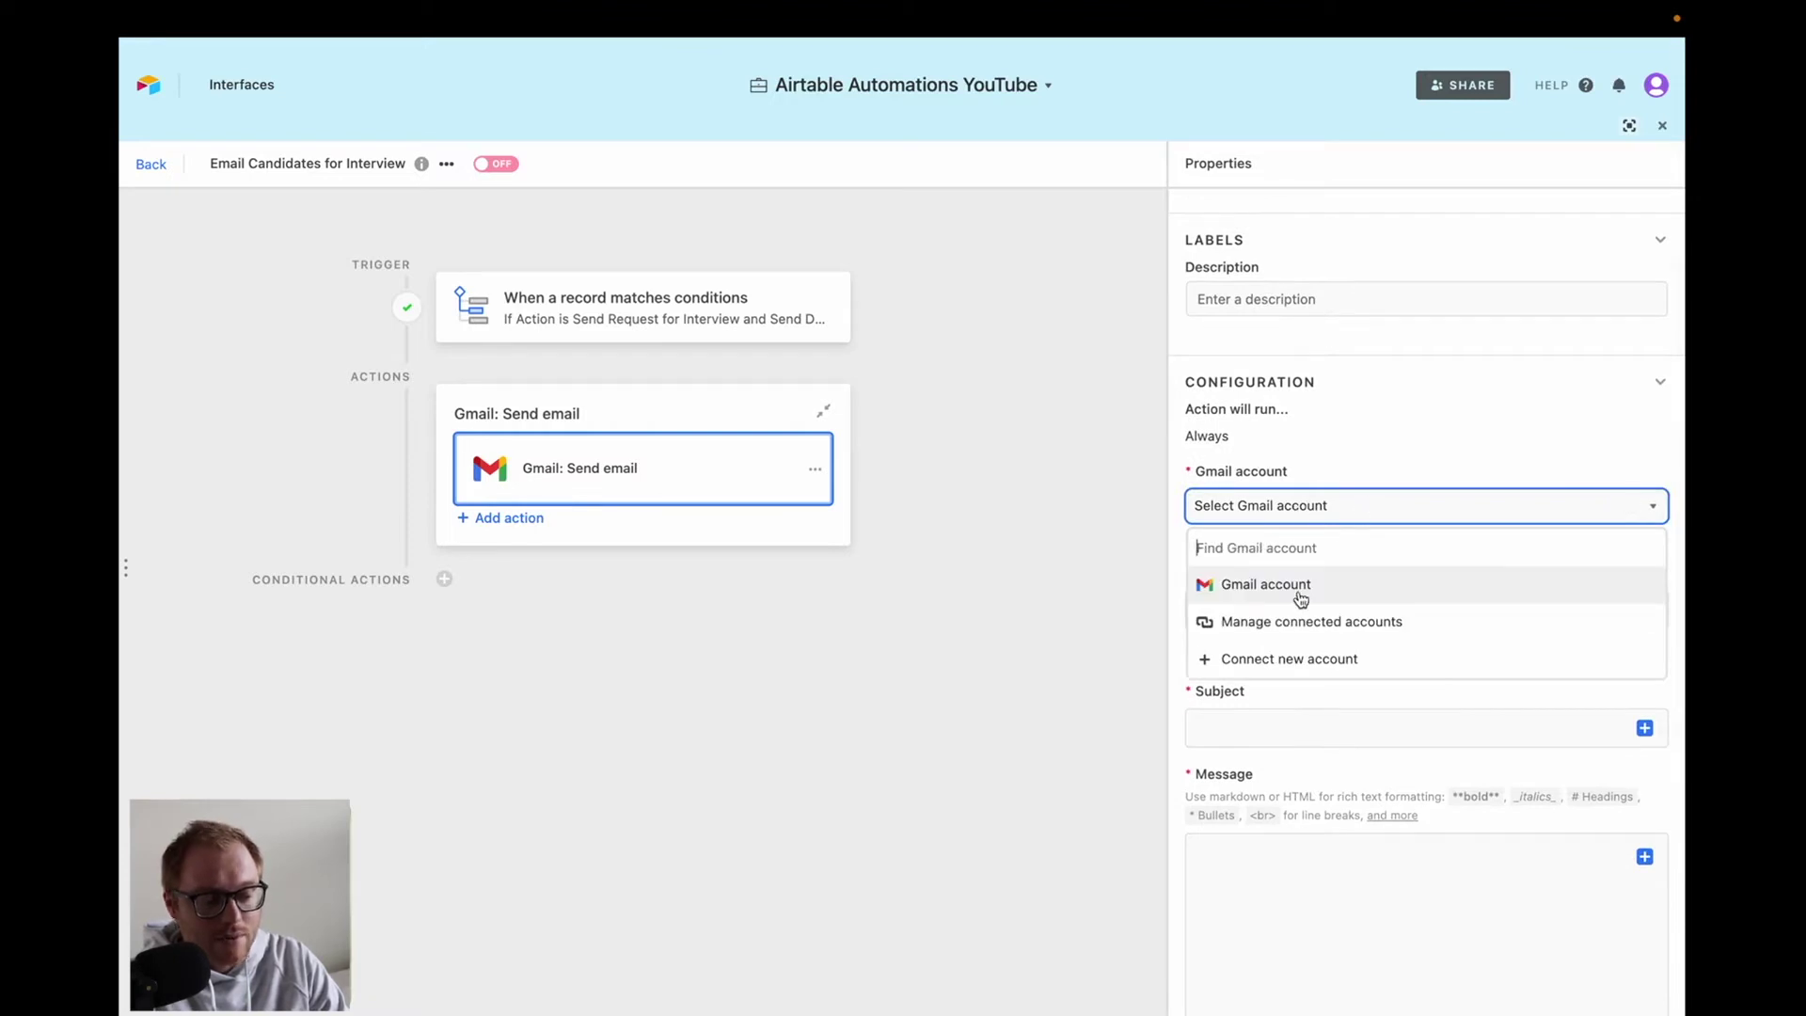
click(1298, 594)
click(1257, 481)
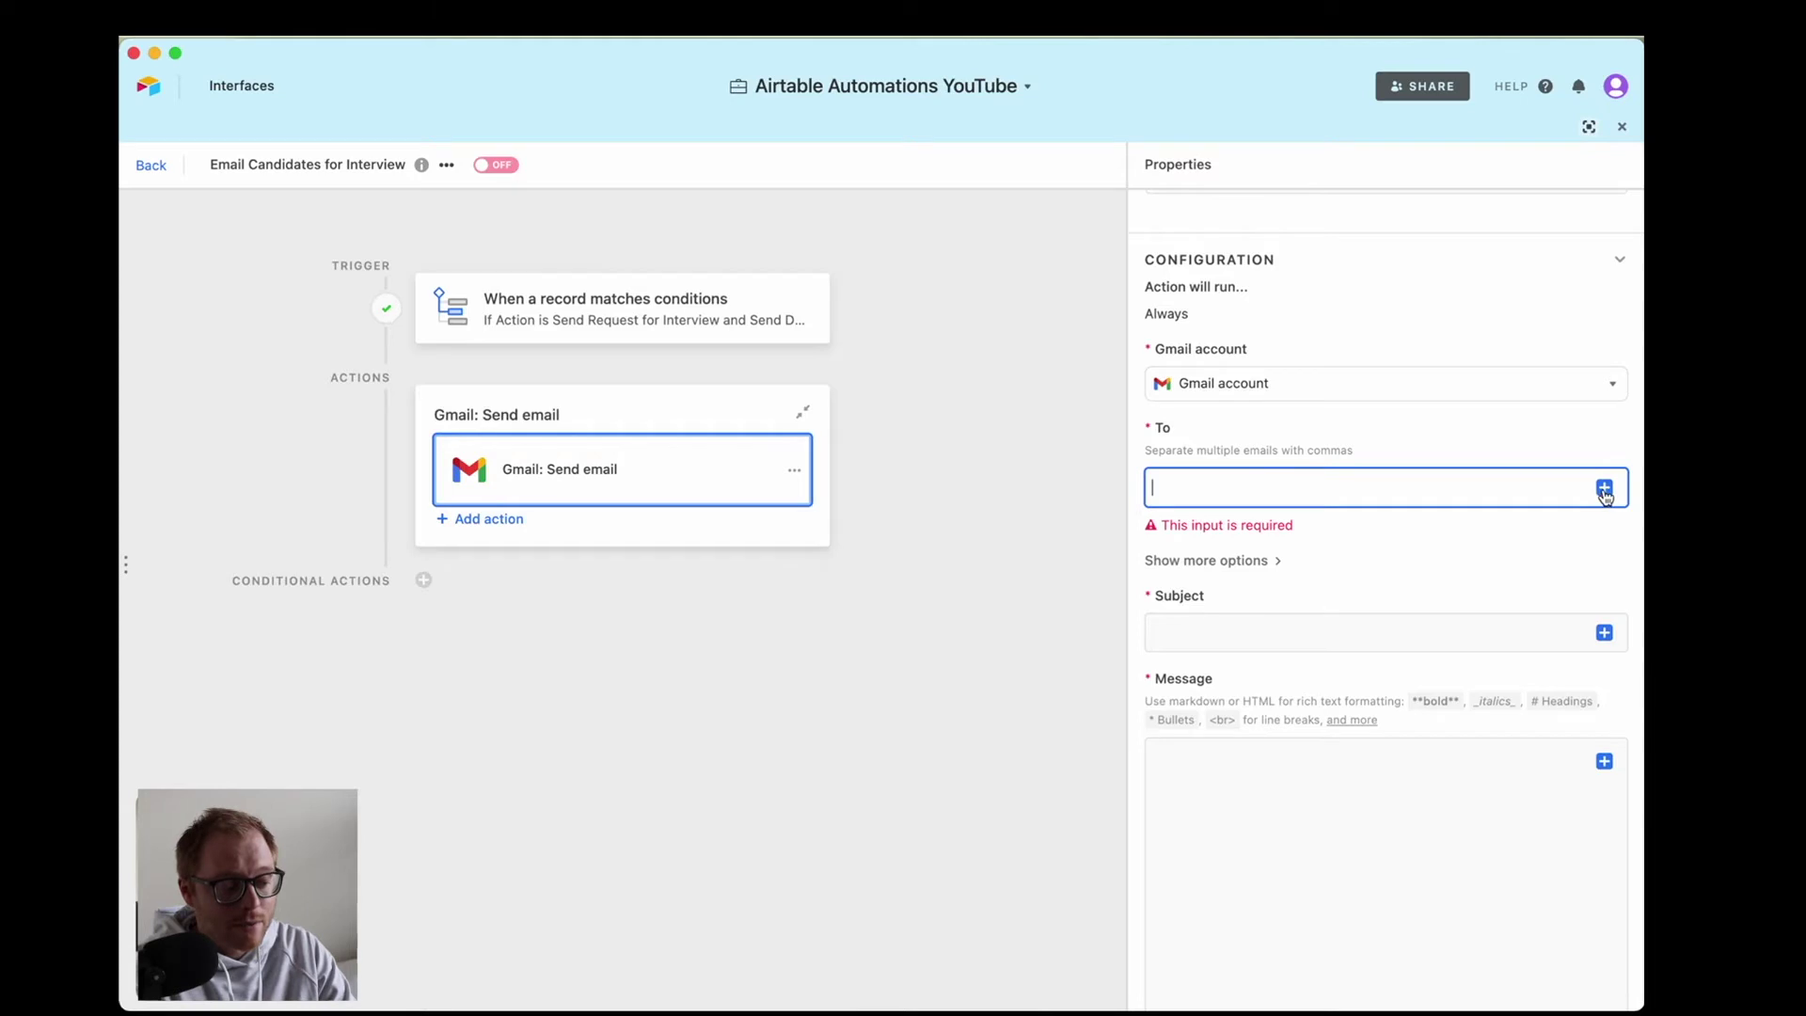
click(1605, 489)
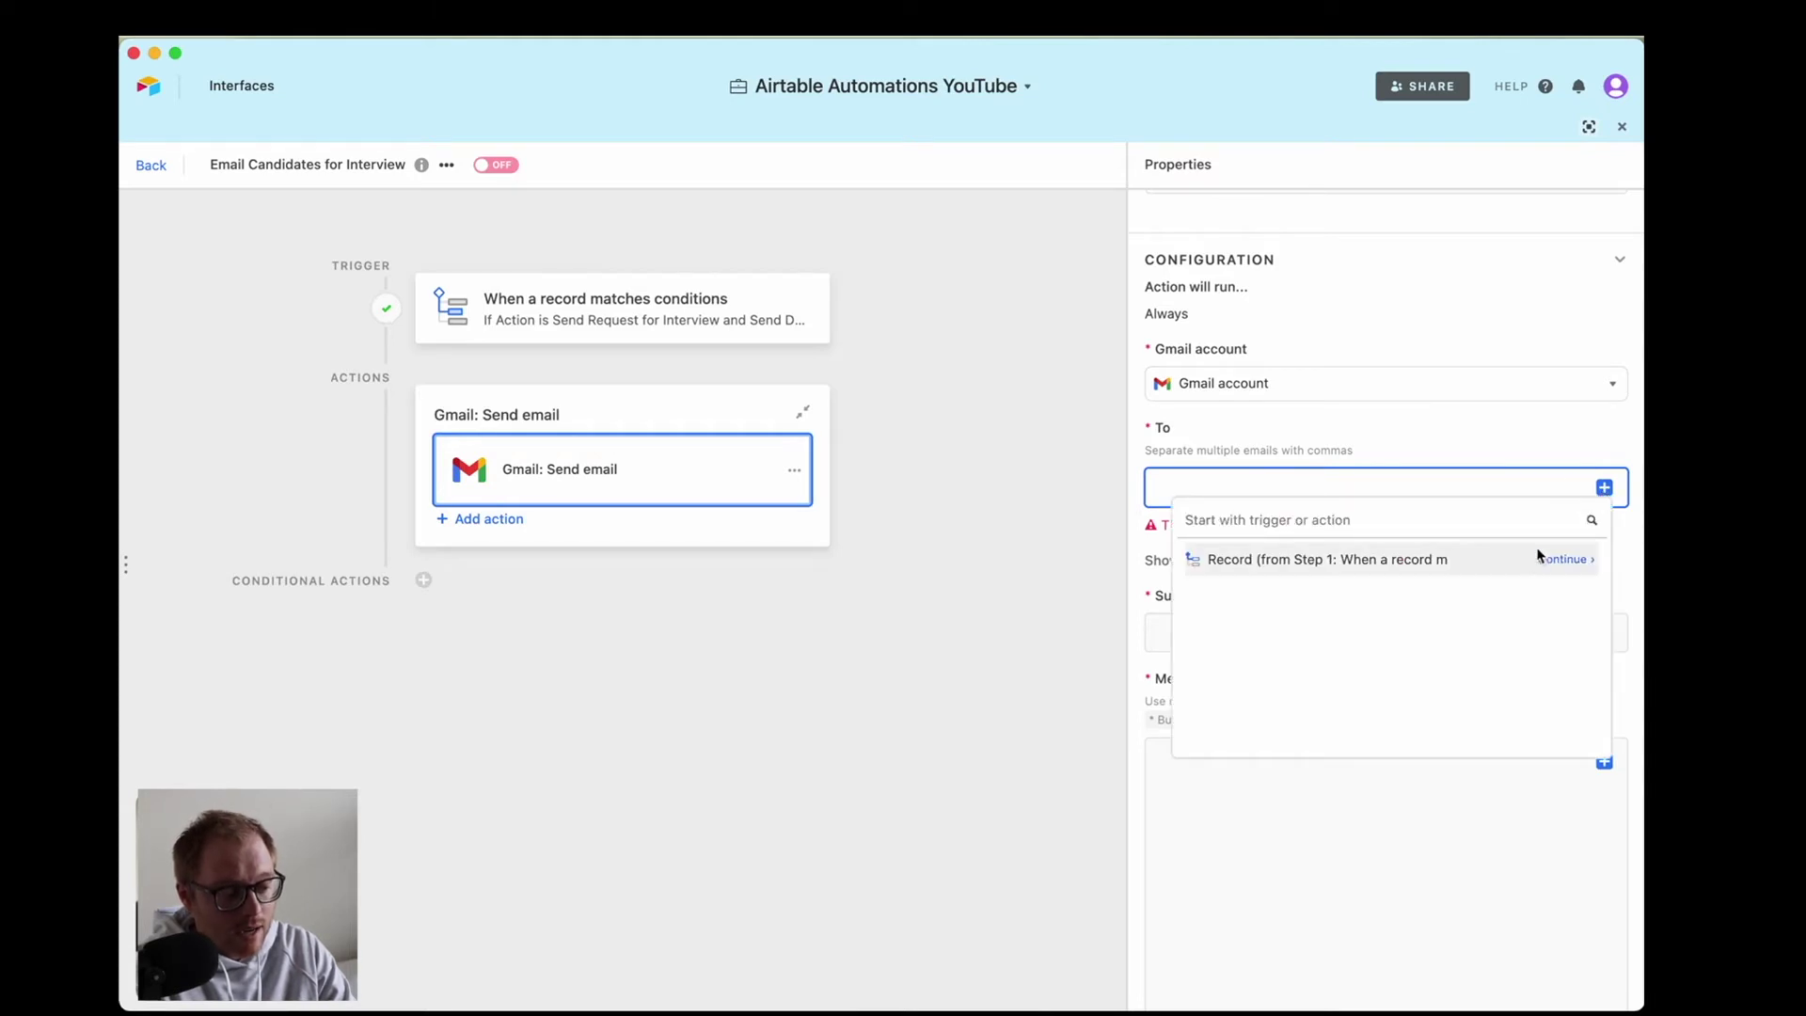
click(1564, 562)
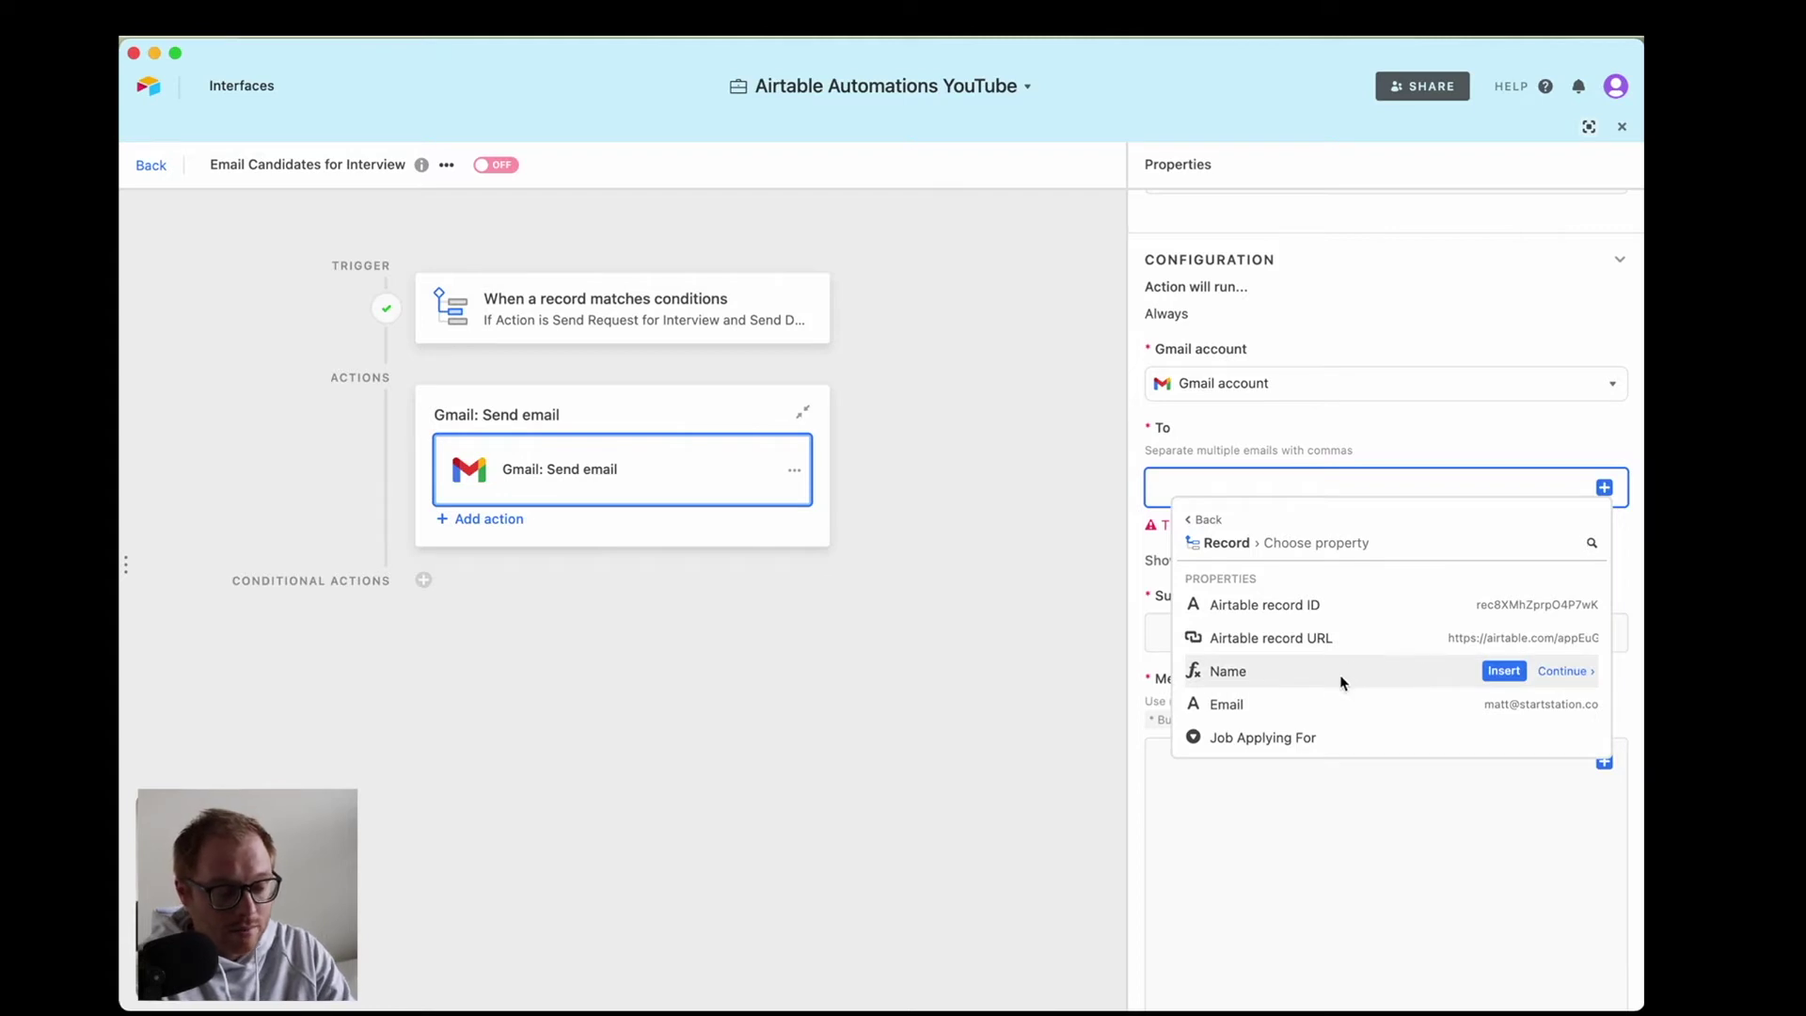
scroll(1340, 676, down, 1)
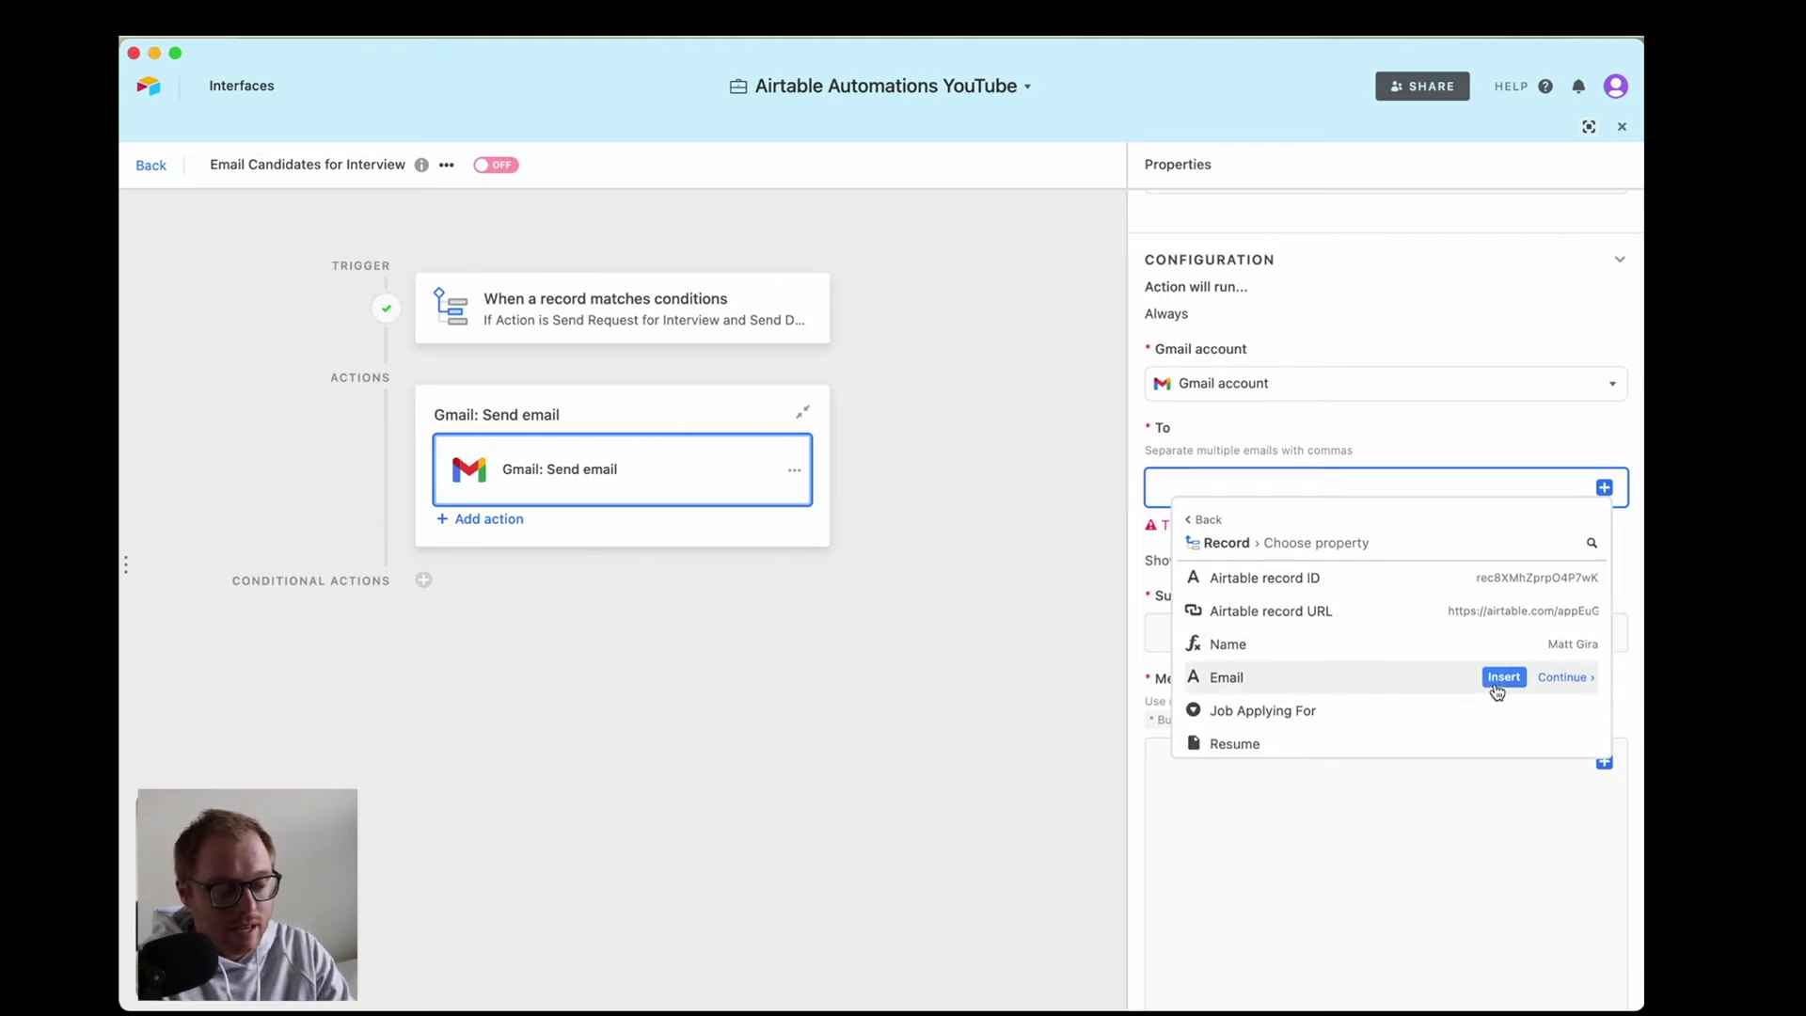
click(1500, 679)
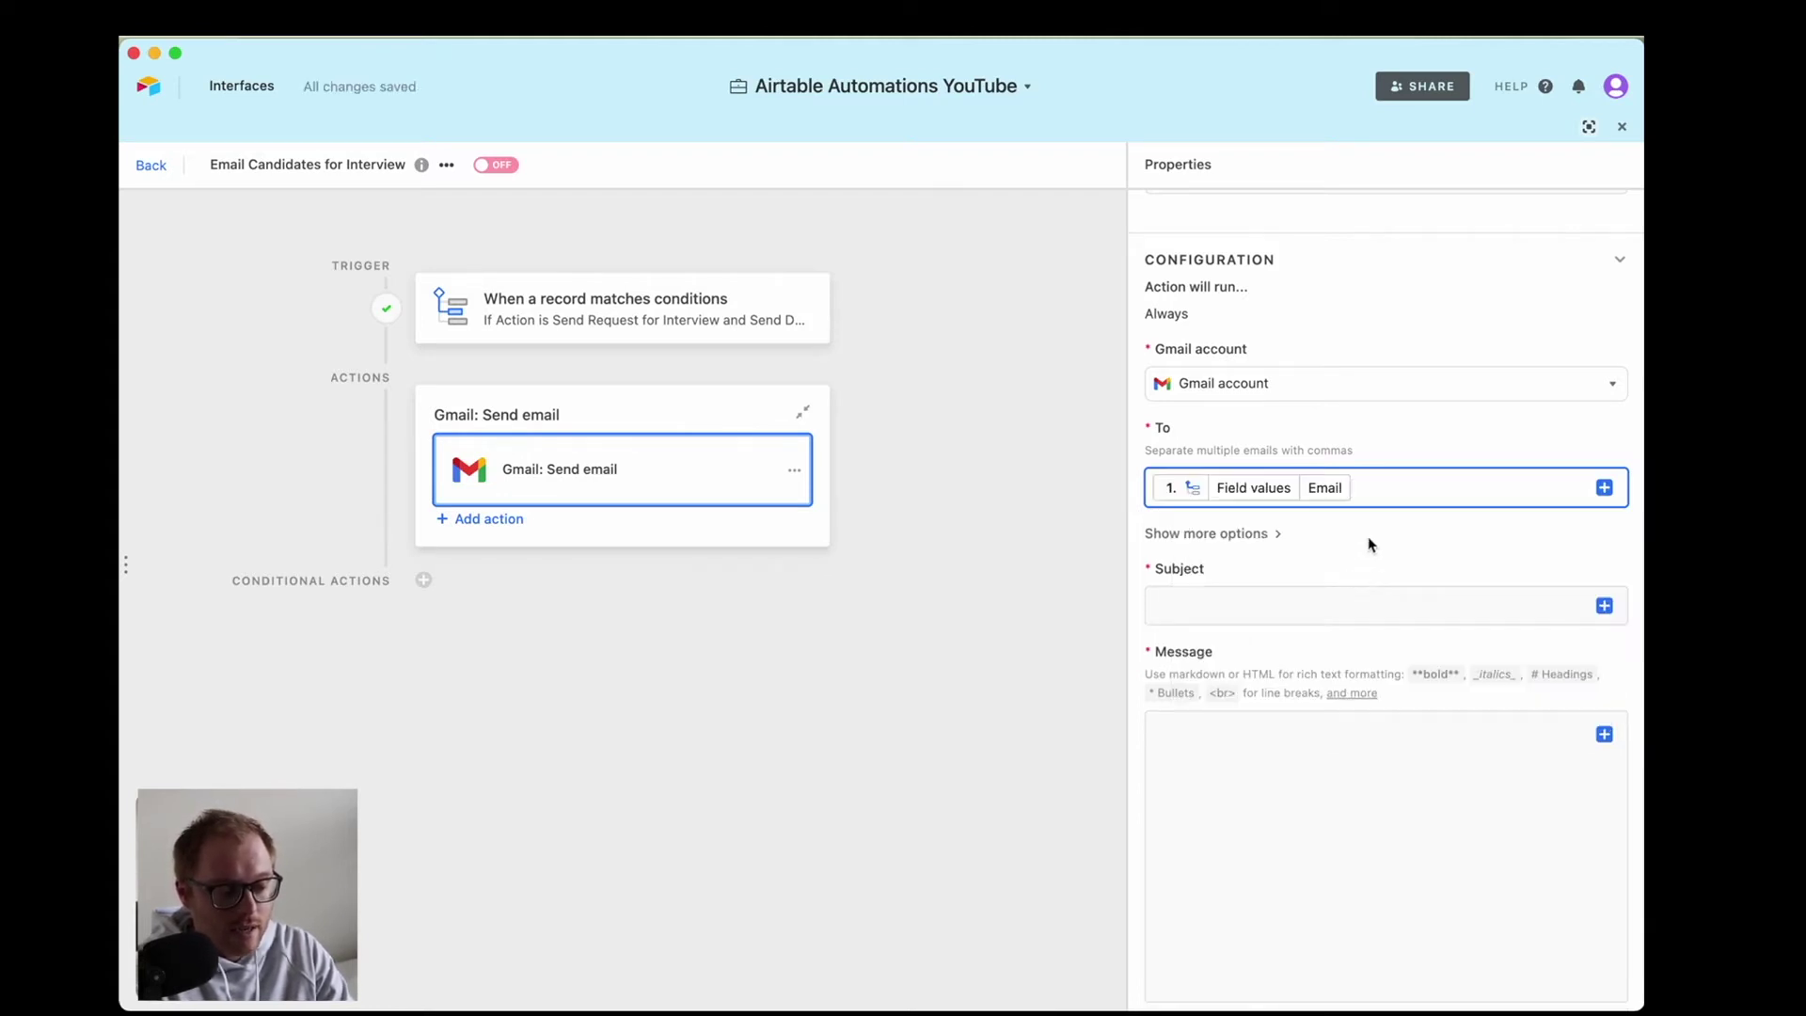
click(1297, 606)
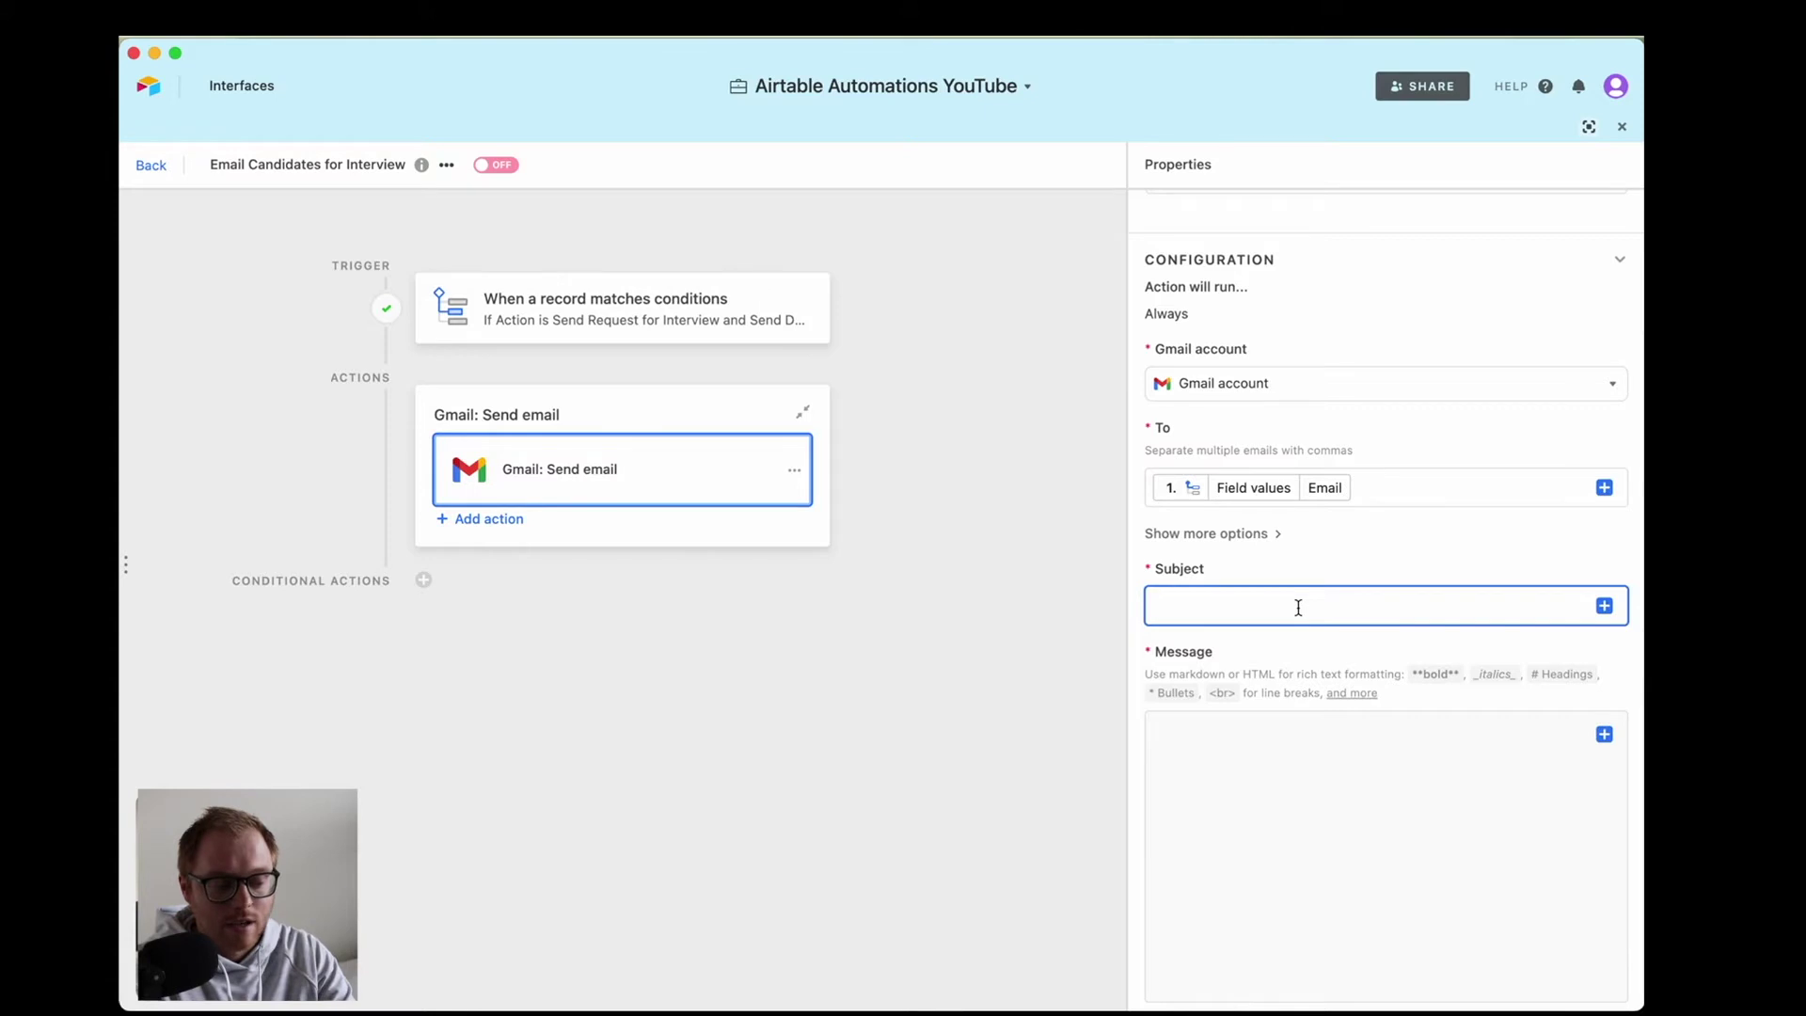
Set the email subject to 'Interview Request'.
text(Interveio)
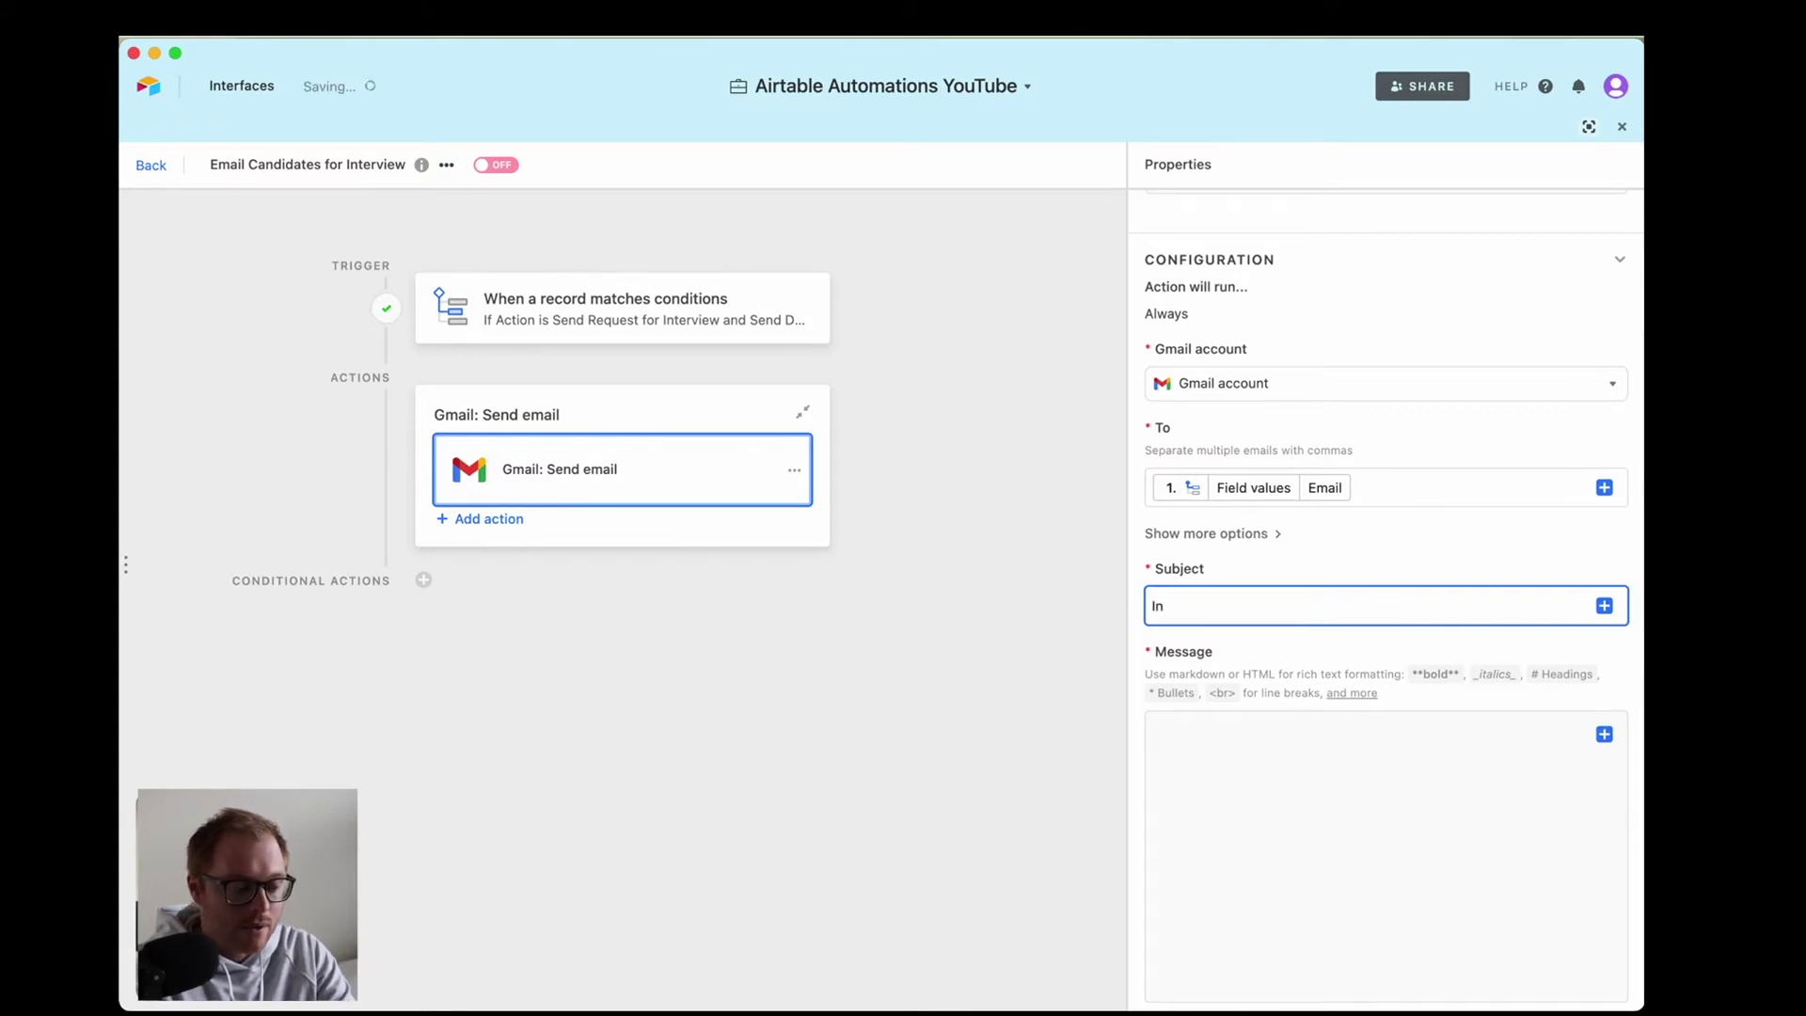
key(BackSpace)
key(BackSpace)
key(BackSpace)
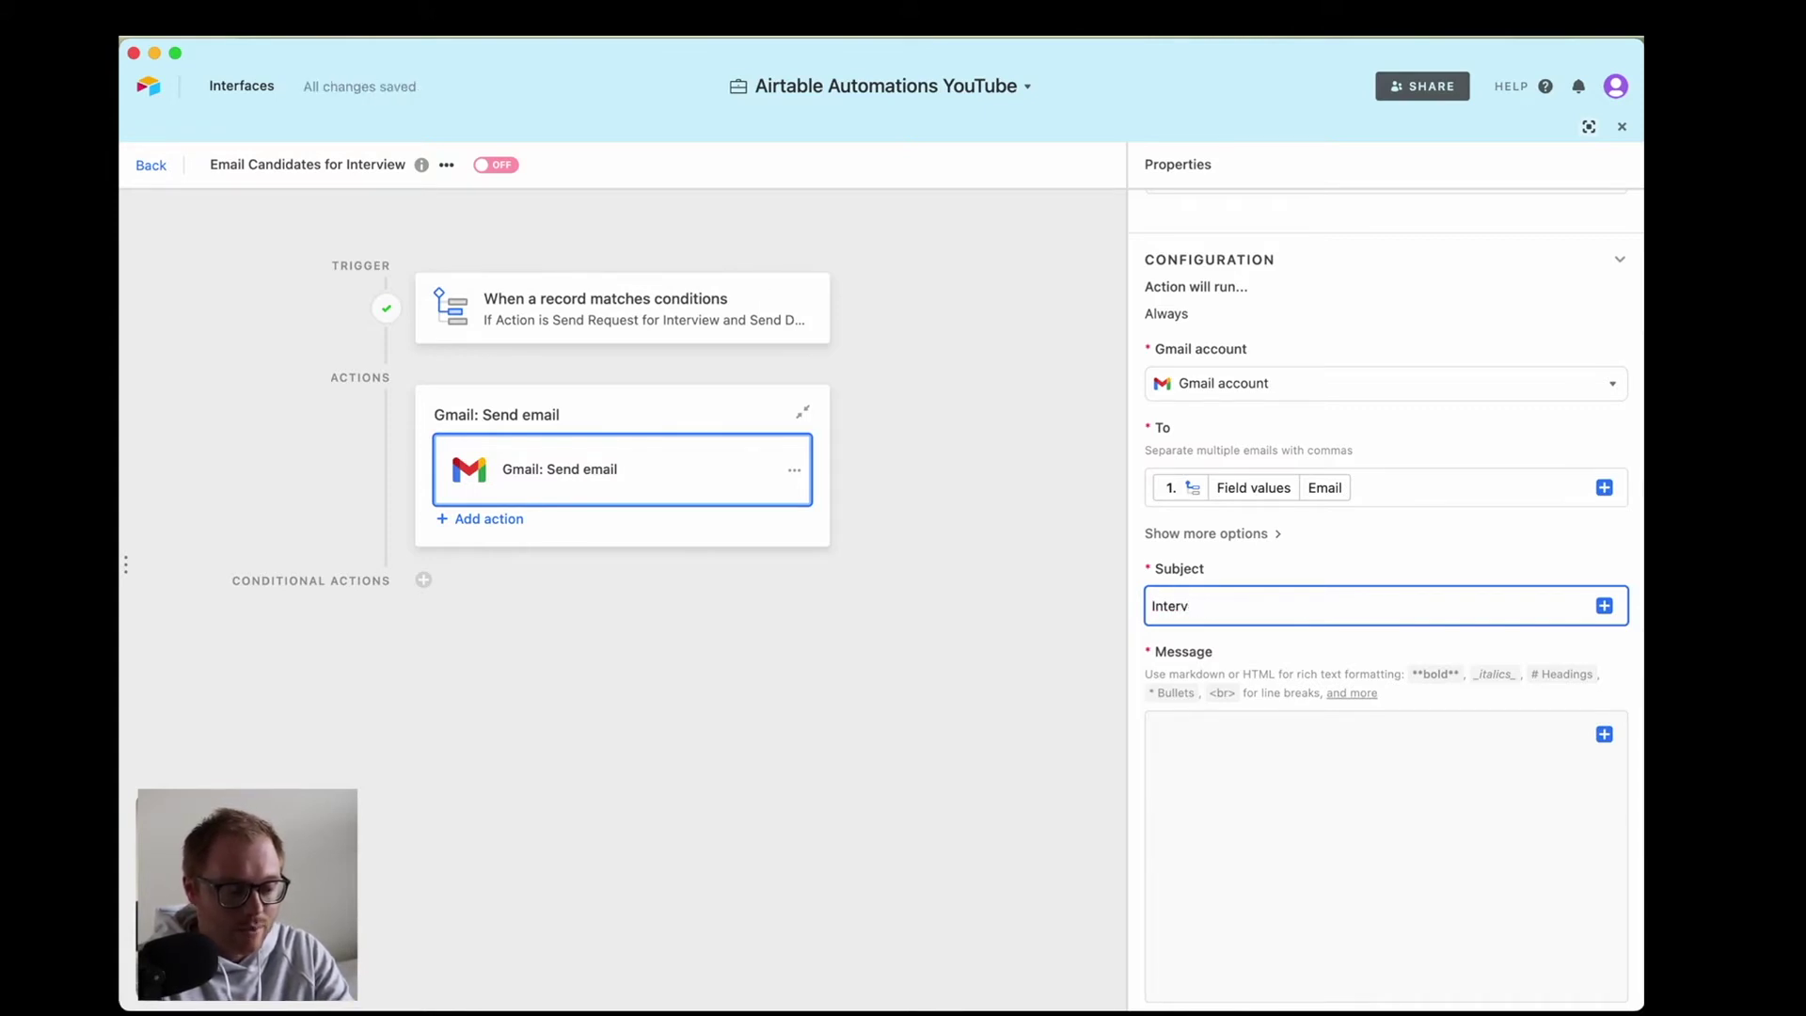
text(iew Request)
scroll(1195, 669, down, 1)
Start the message with 'Hi' followed by the record's First Name and a comma.
click(1195, 669)
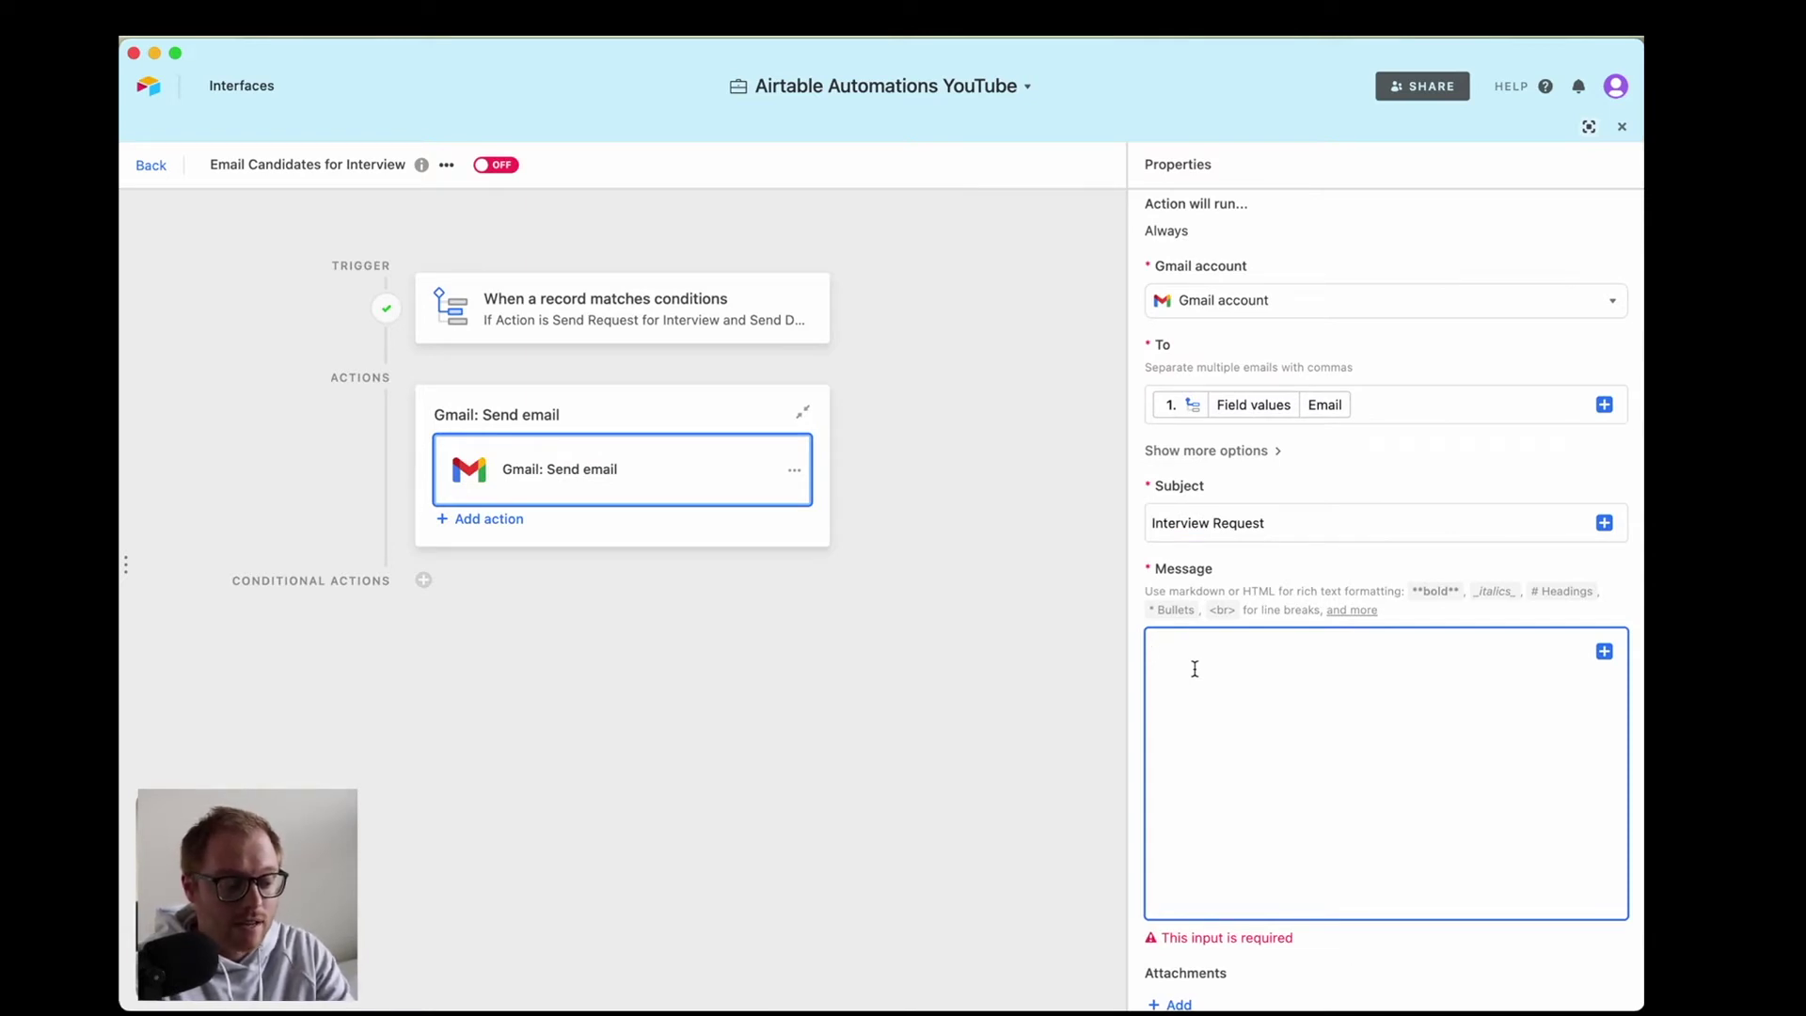
text(Hi)
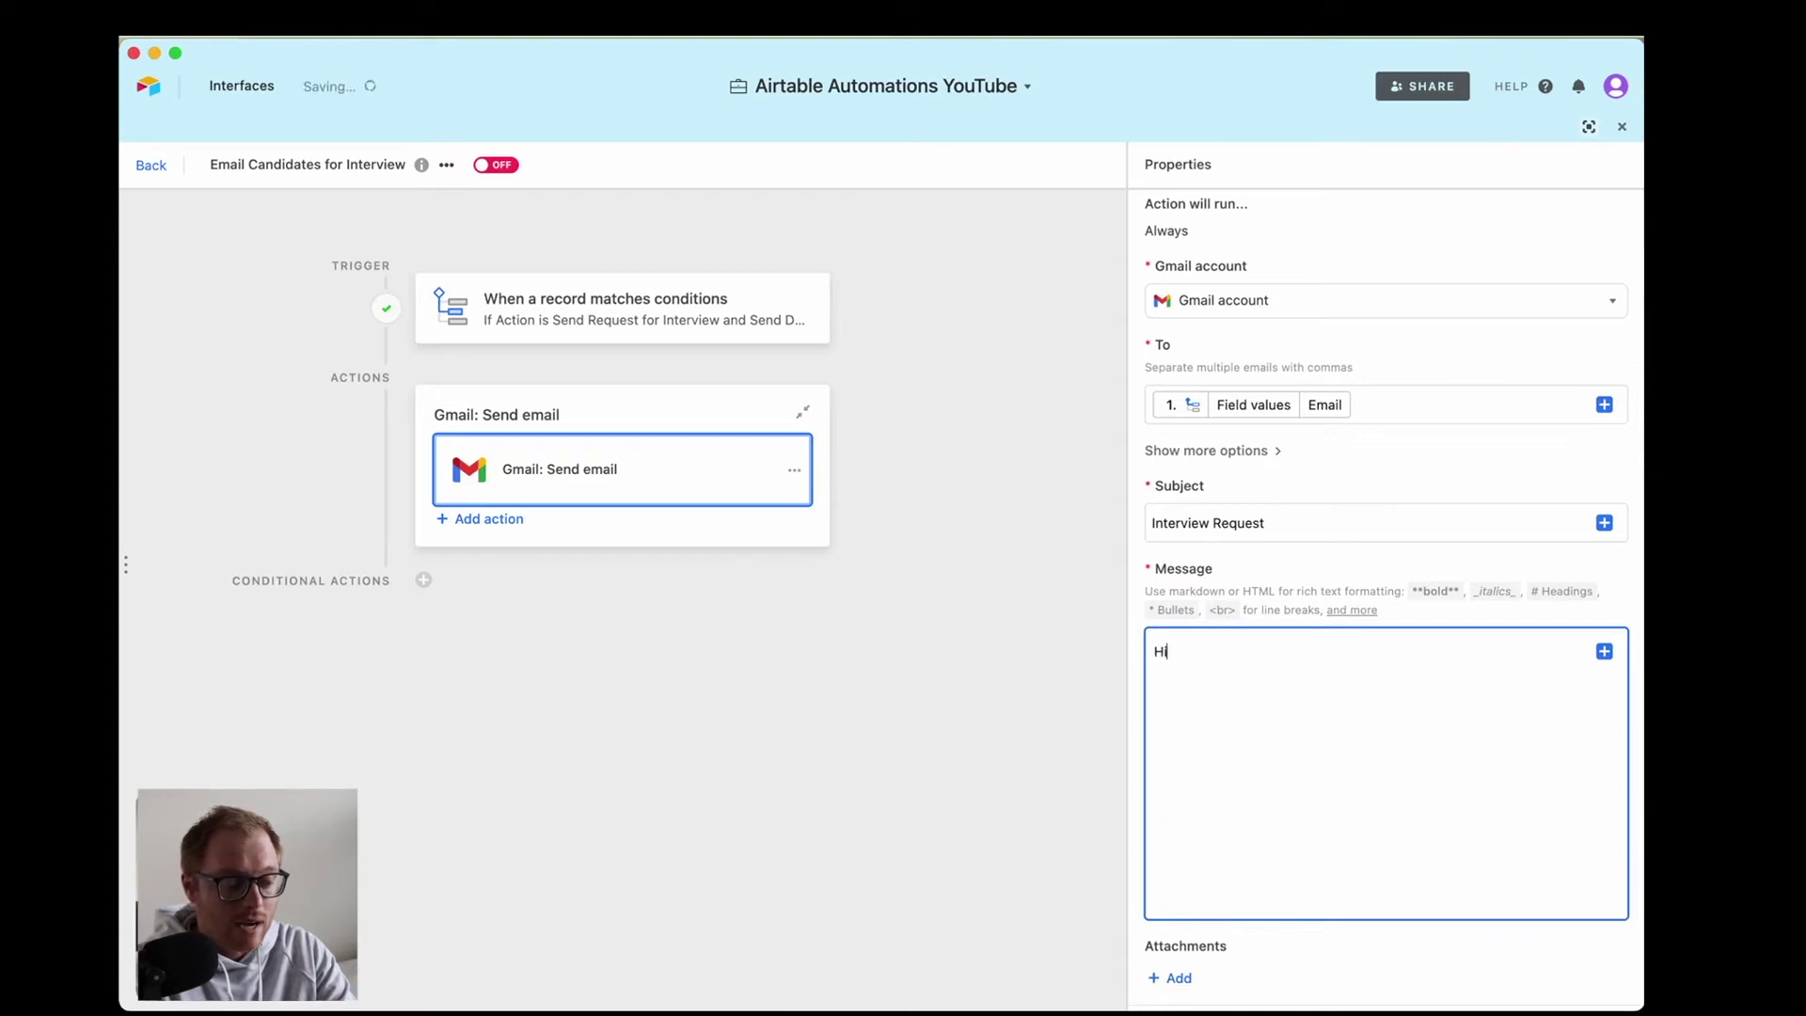
click(1603, 651)
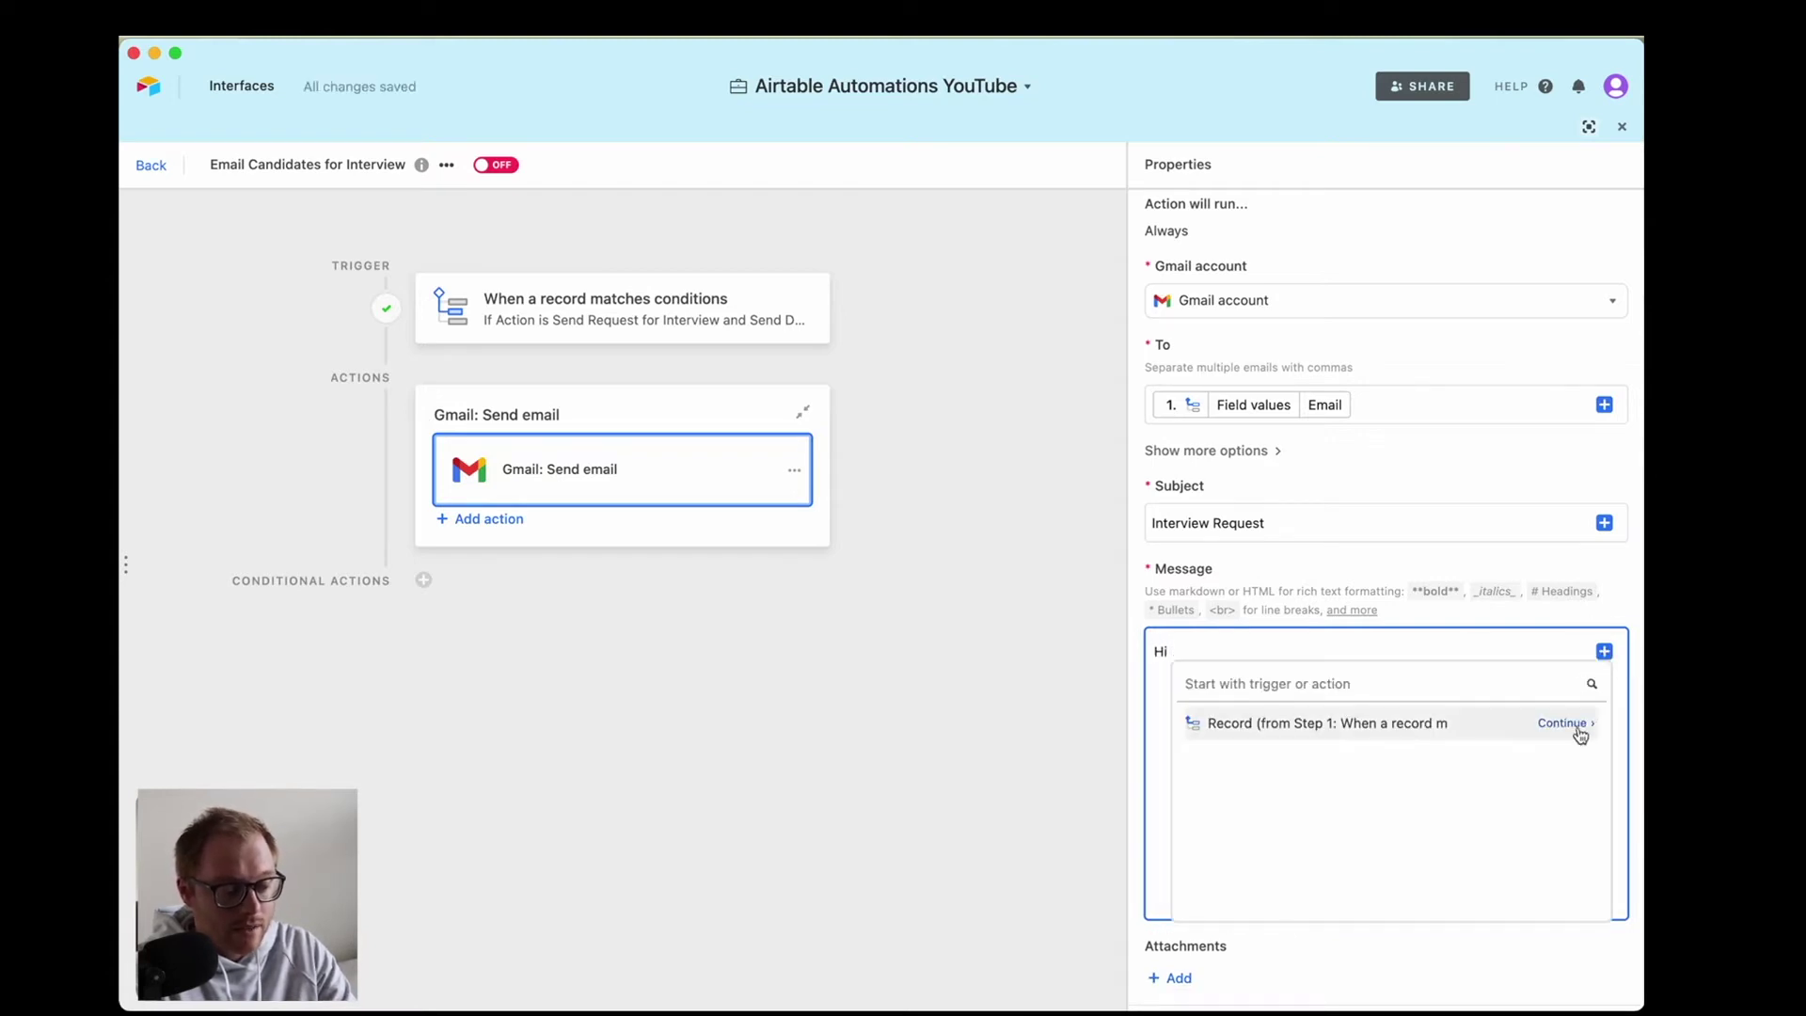
click(1580, 729)
scroll(1510, 844, down, 1)
scroll(1510, 844, down, 5)
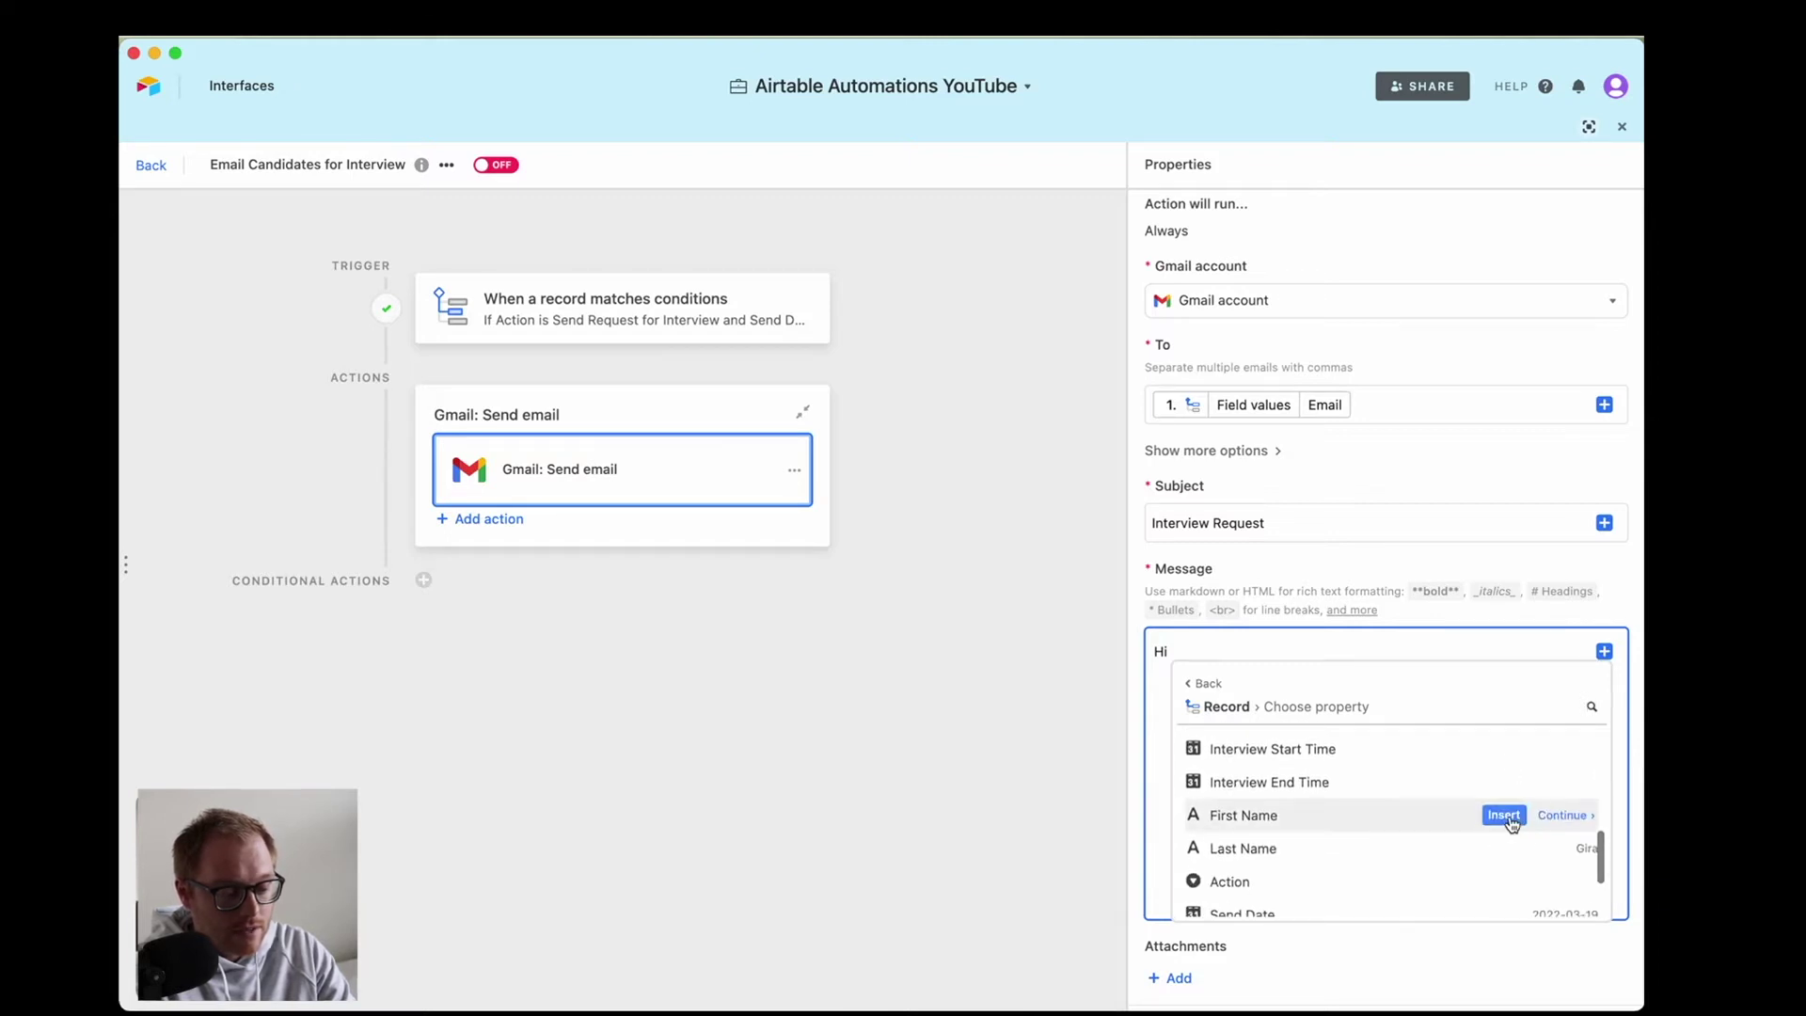
click(1503, 814)
text(,)
key(Return)
key(Return)
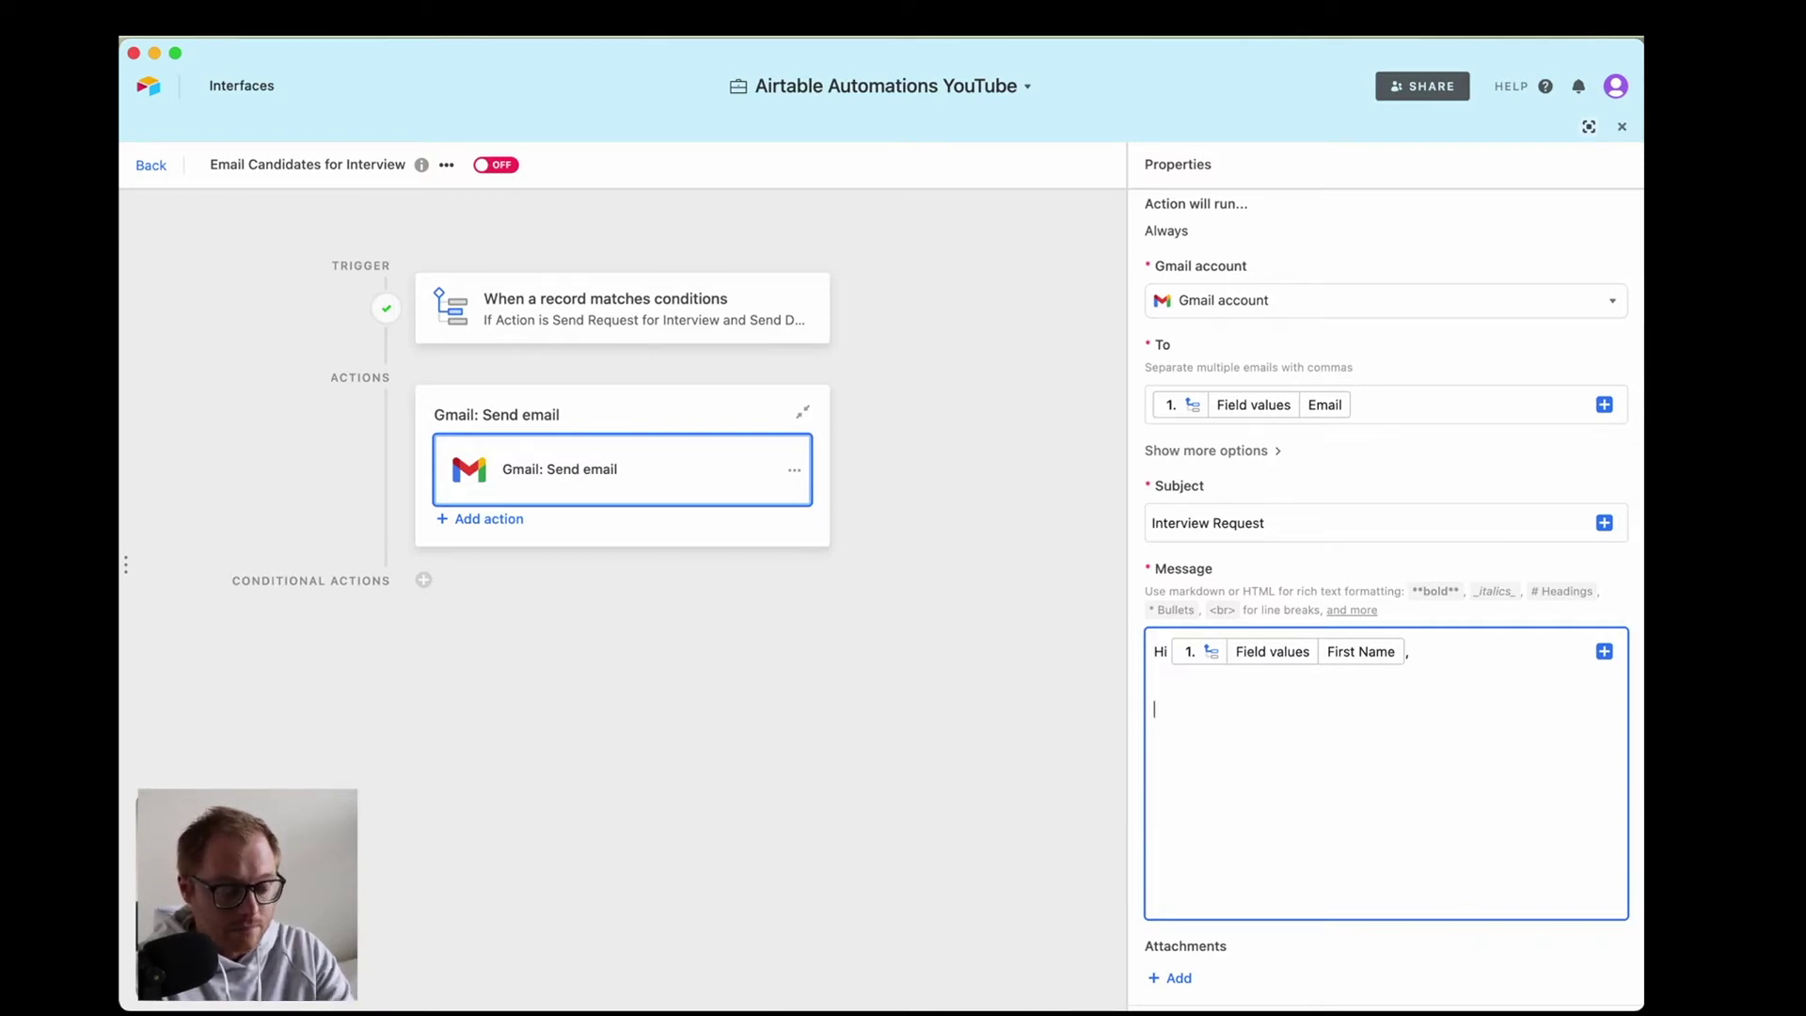
Paste the interview request text and sign-off into the message body.
text(We would like to interview you and can you let us know what times work for you?  Thanks, Matt)
scroll(1424, 713, down, 1)
scroll(1354, 707, down, 2)
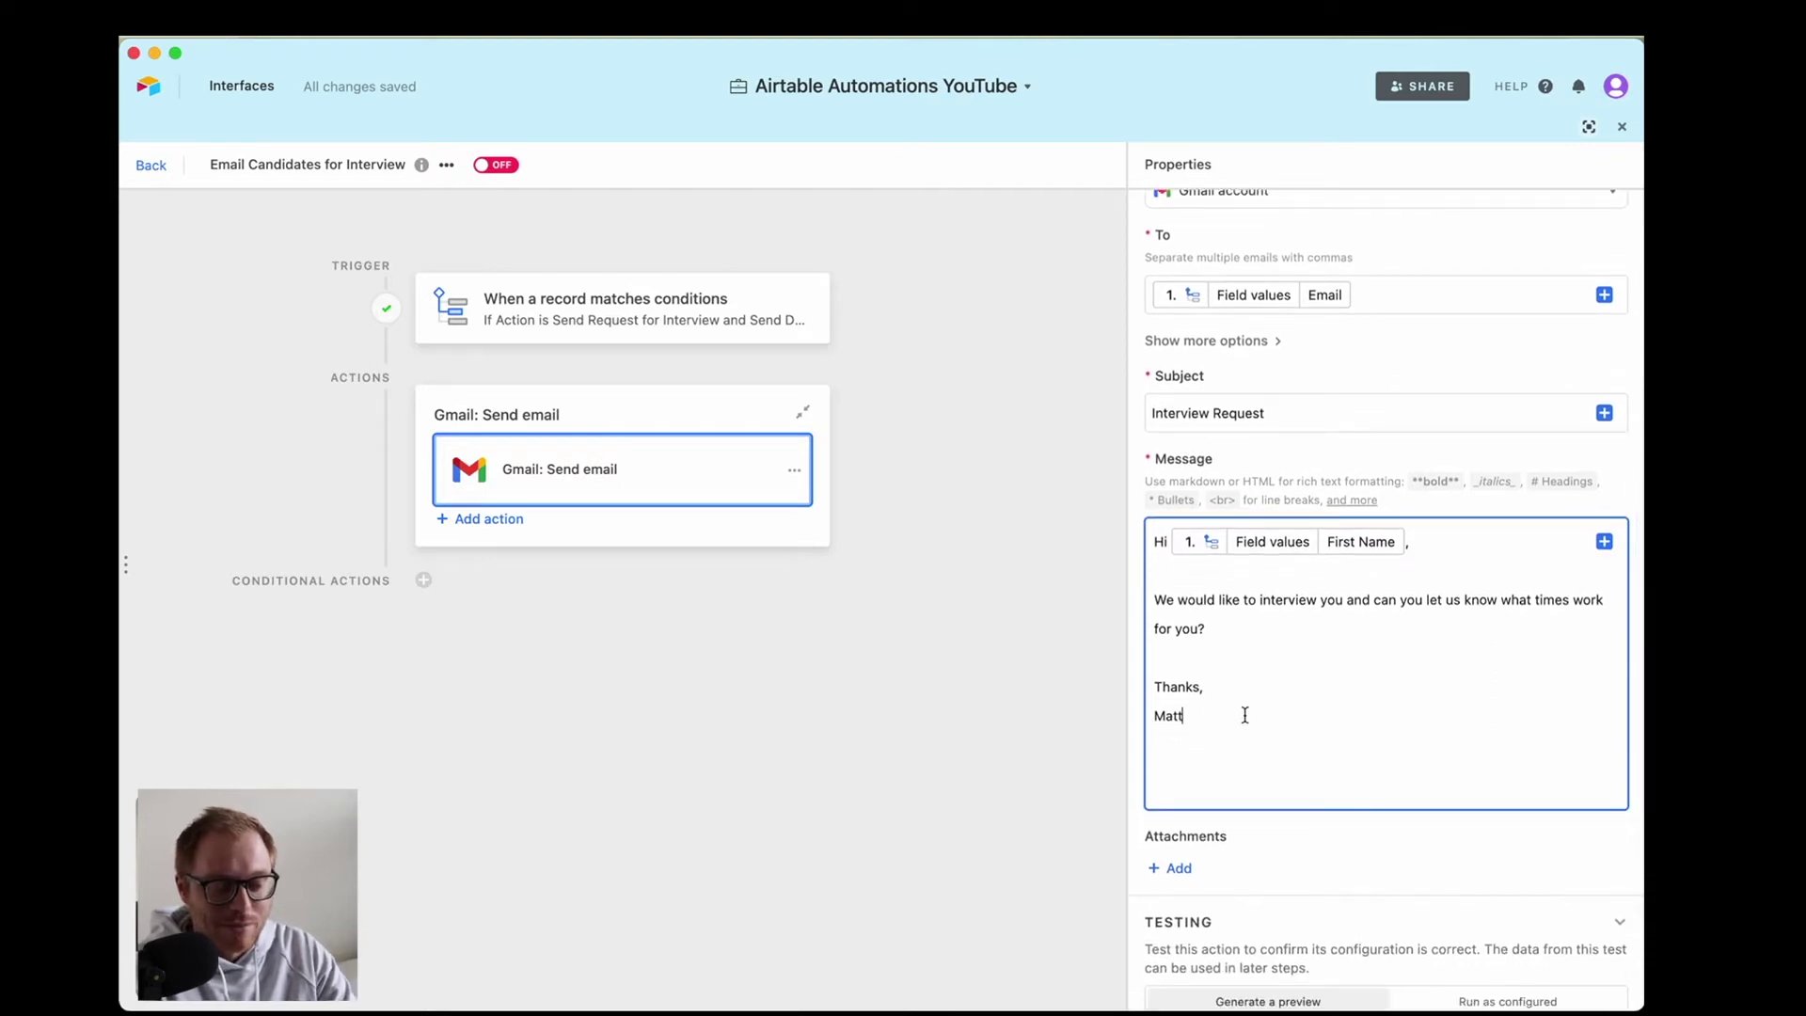
scroll(1255, 681, down, 4)
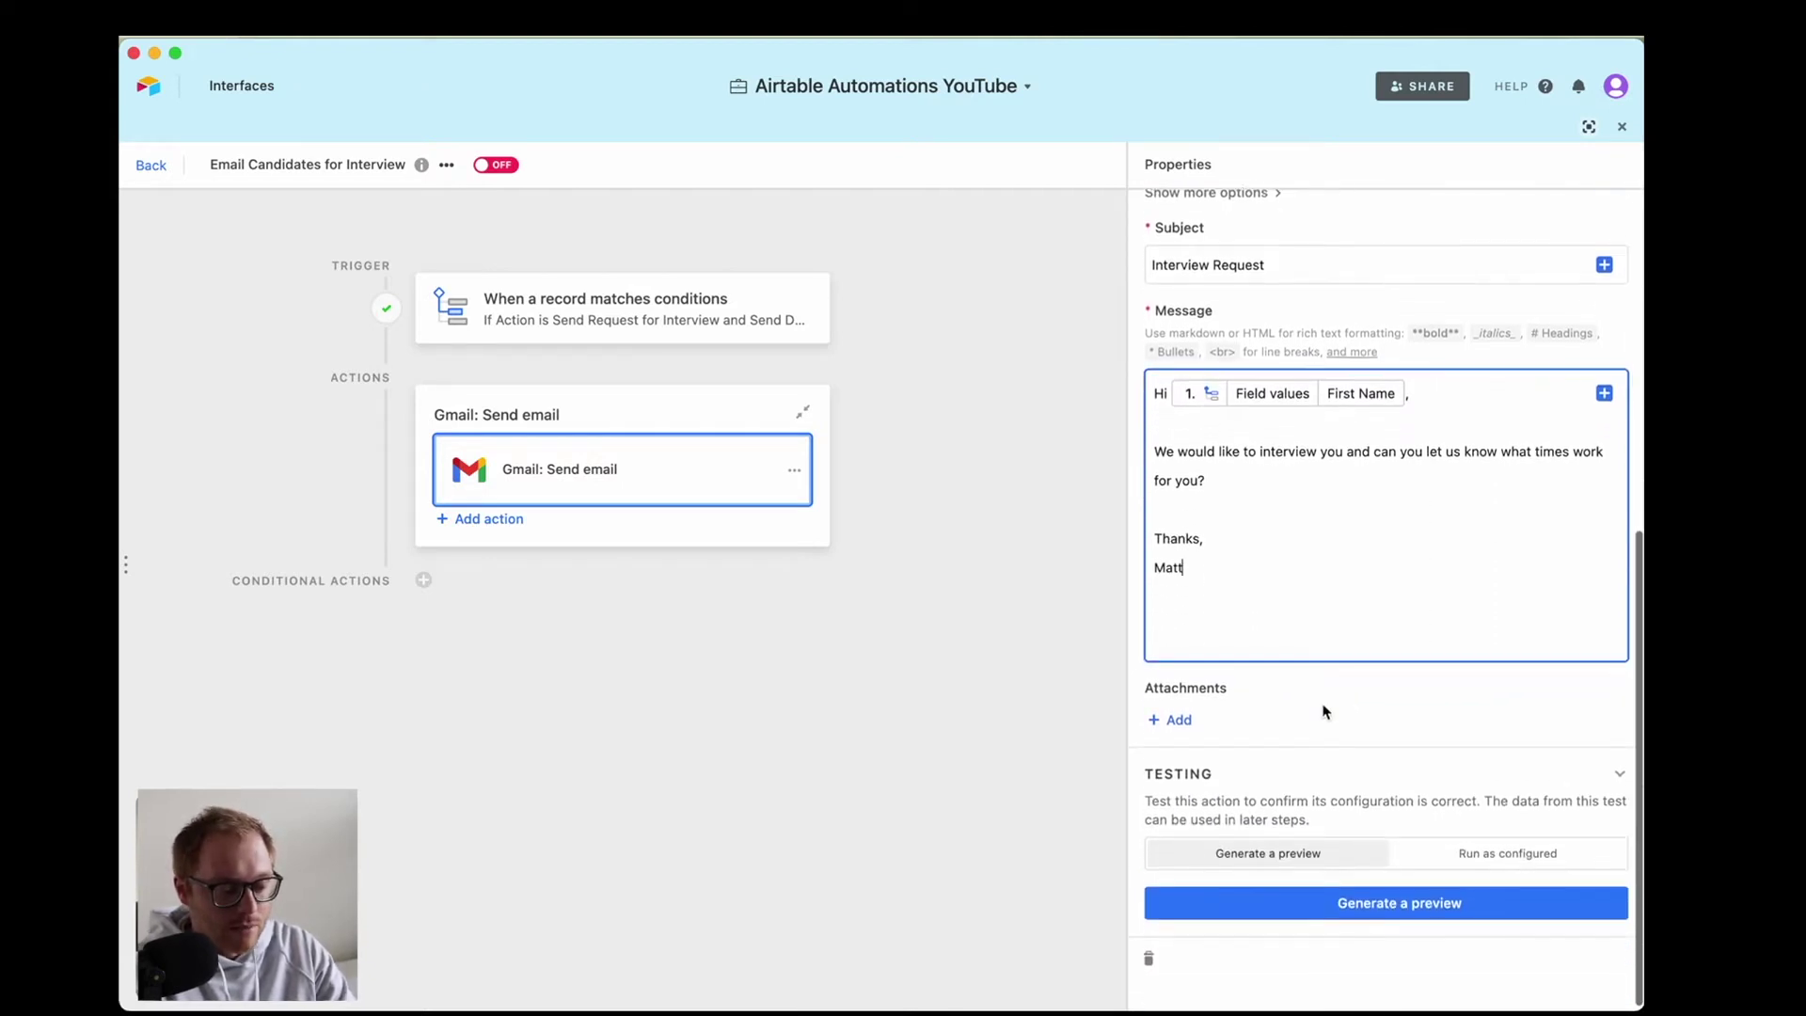
scroll(1340, 713, down, 1)
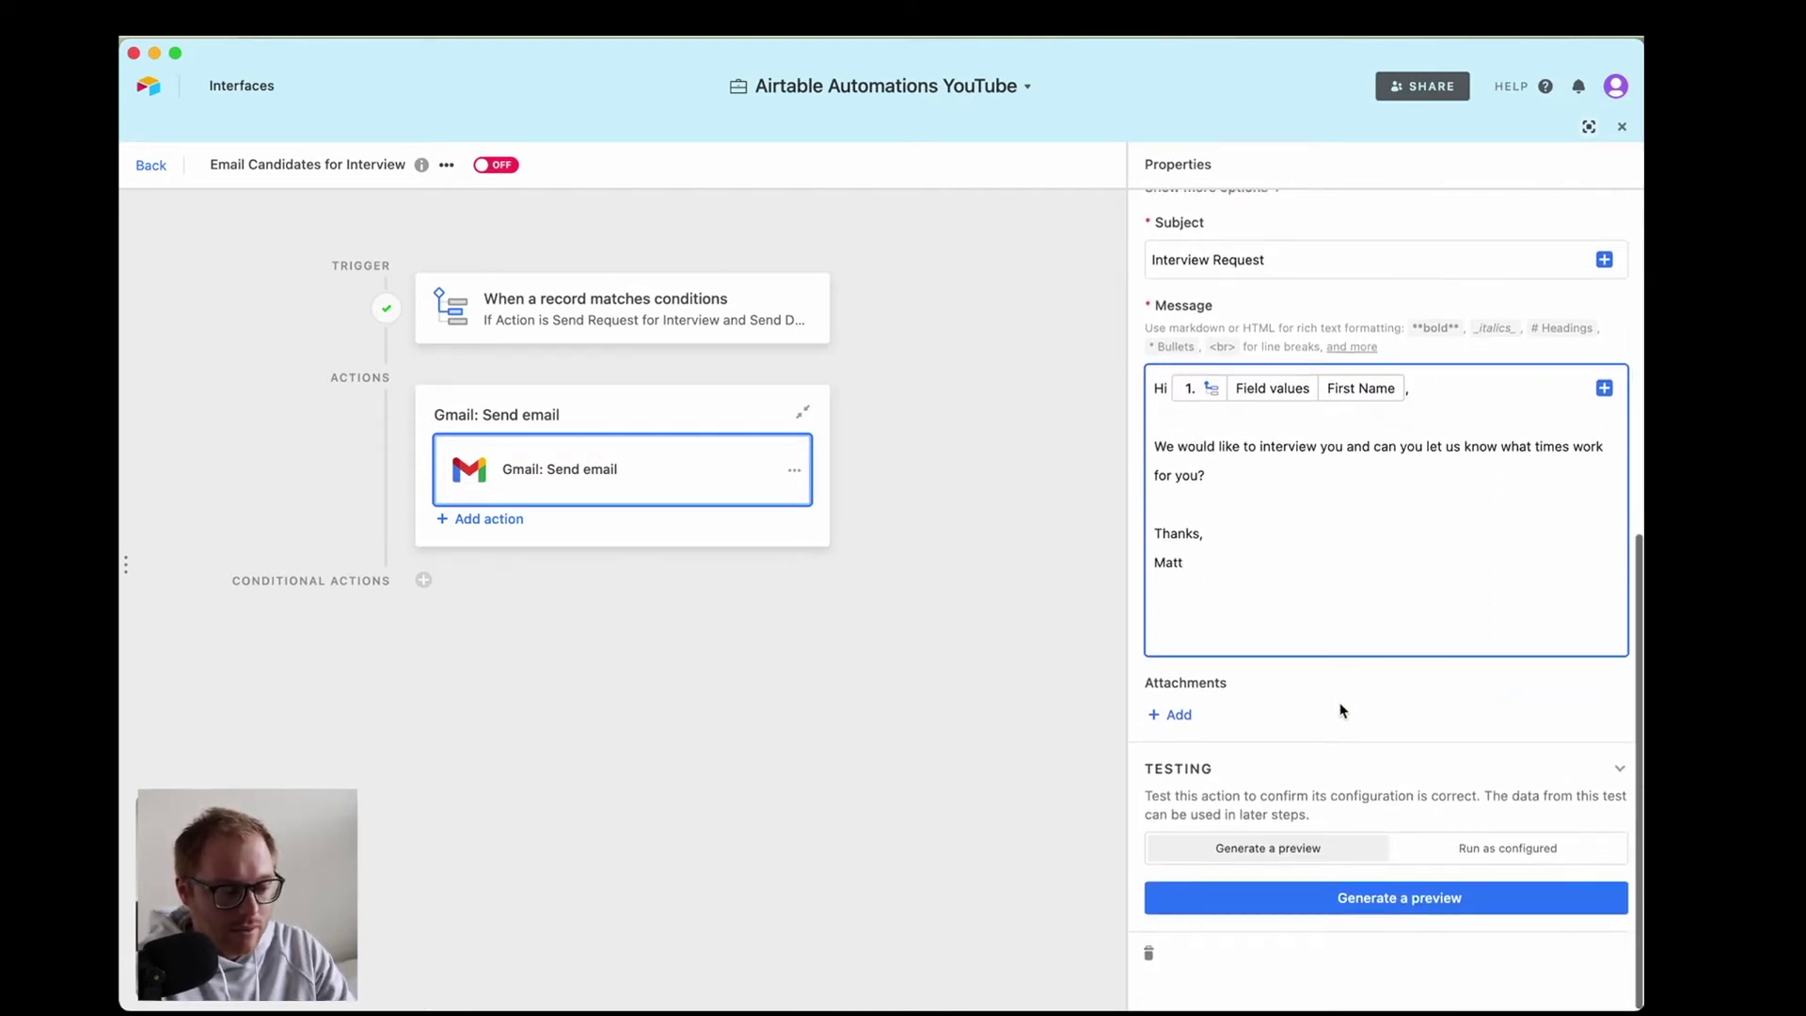
Generate a test preview of the Interview Request email and check its subject and greeting.
click(1397, 906)
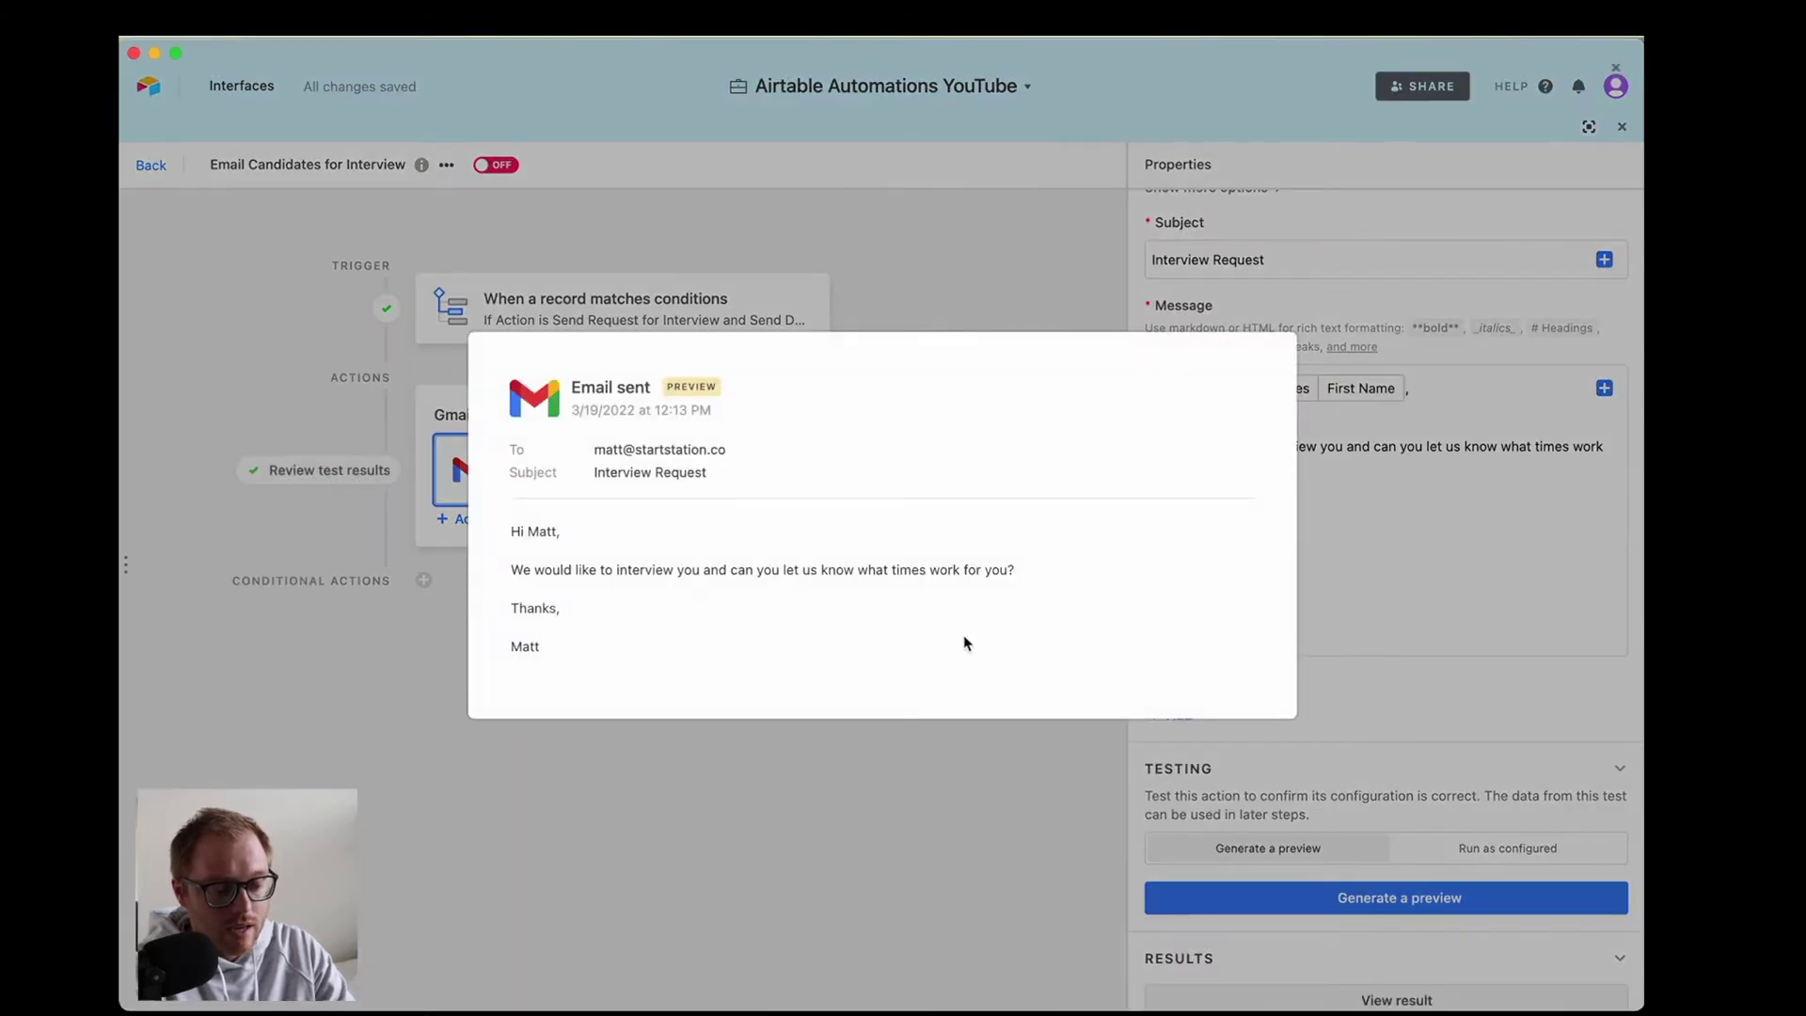
click(626, 451)
mouse_move(626, 451)
mouse_down()
mouse_move(696, 457)
mouse_move(601, 470)
mouse_up()
click(693, 471)
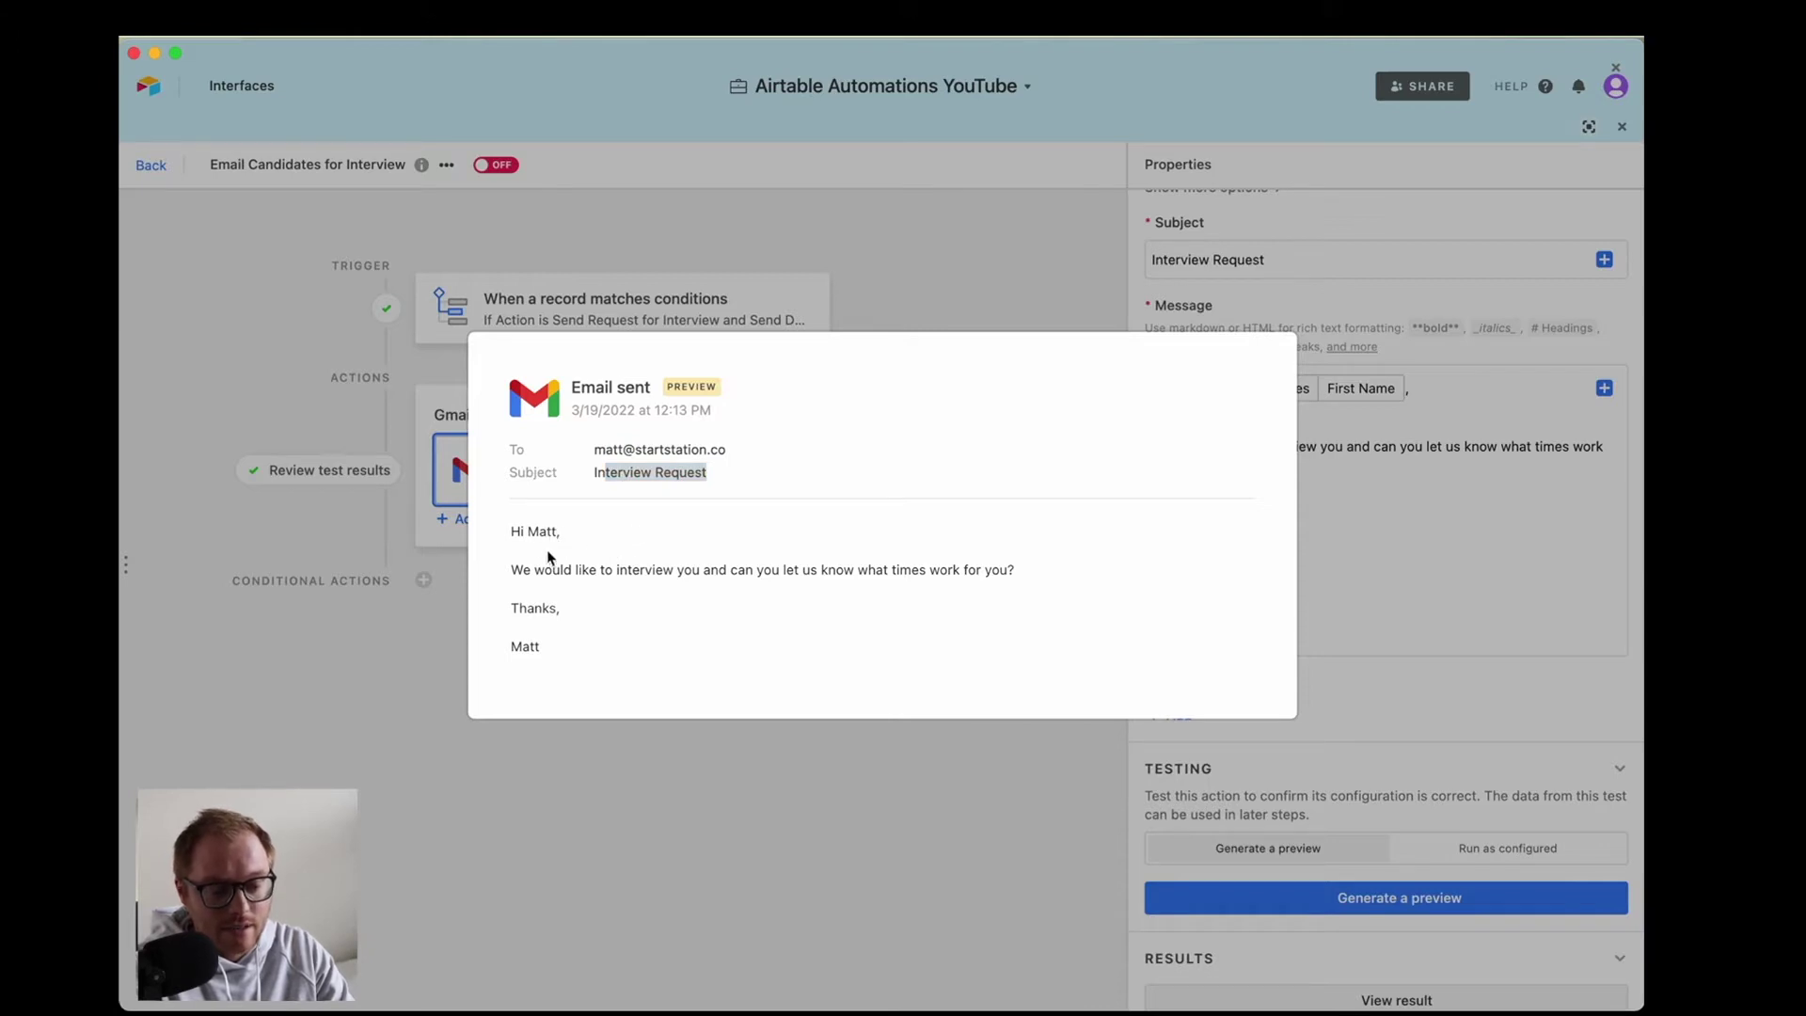
drag(515, 527, 846, 589)
click(519, 568)
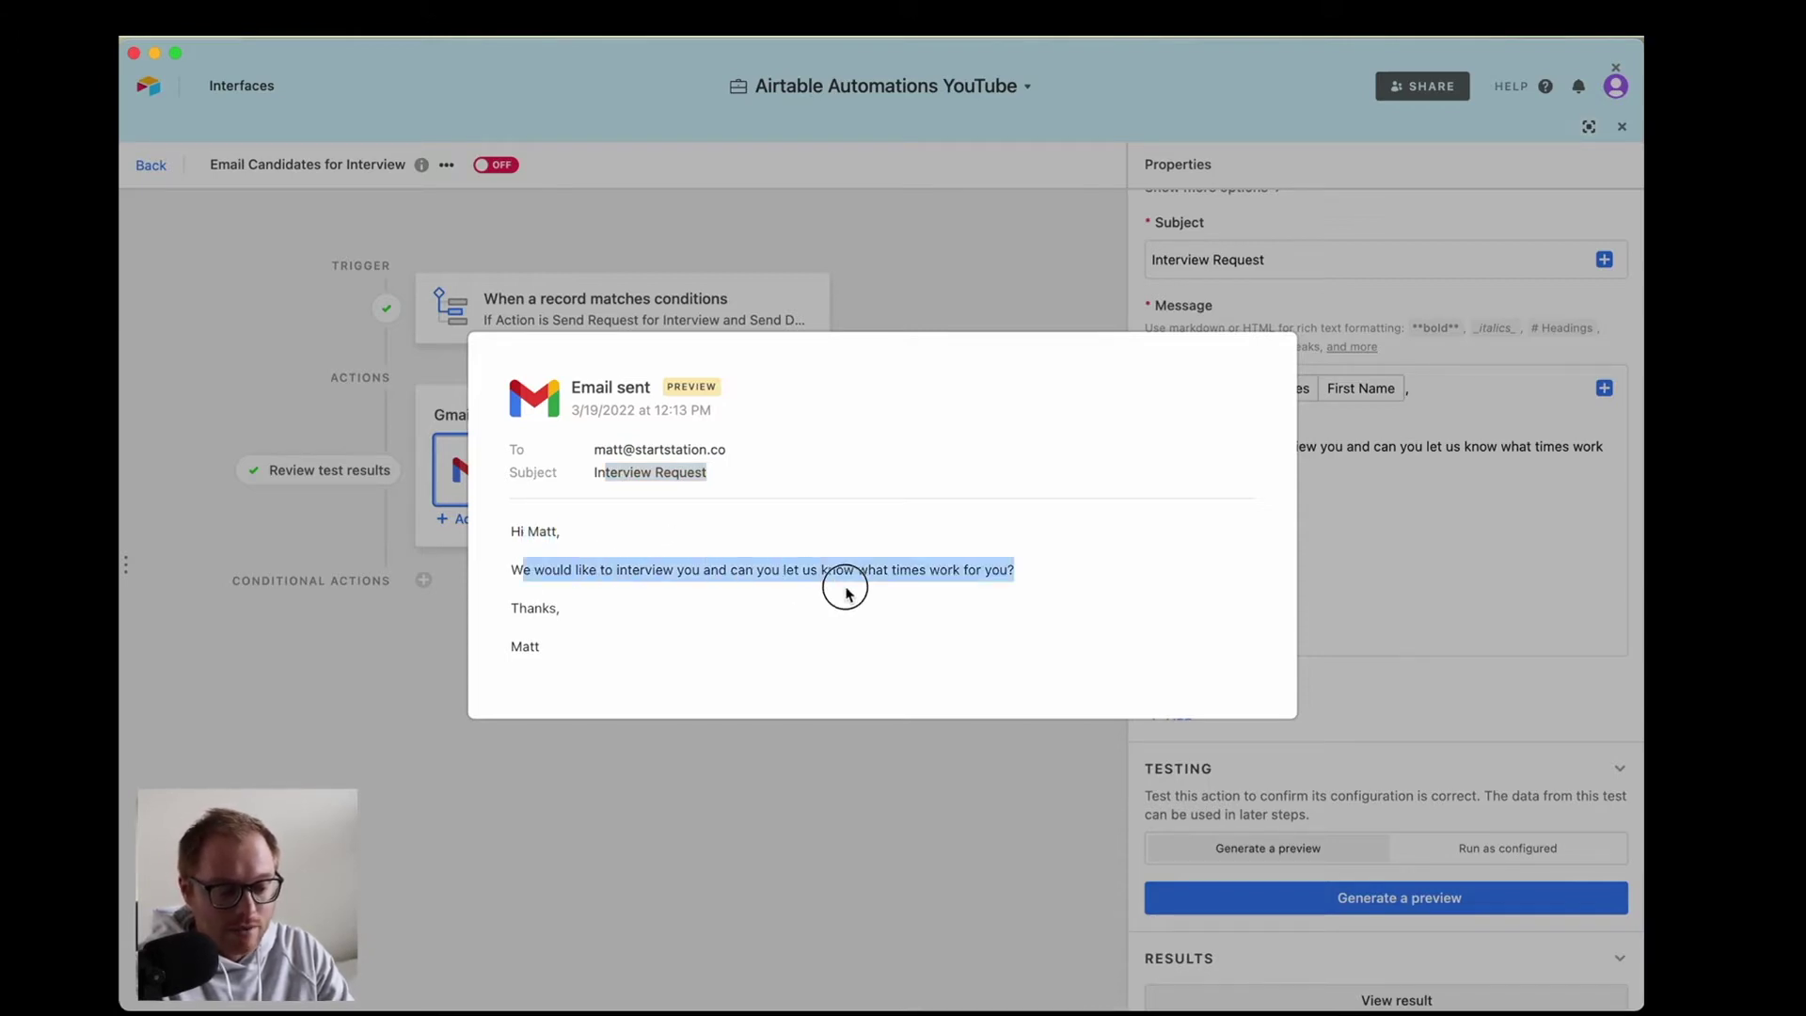
click(782, 624)
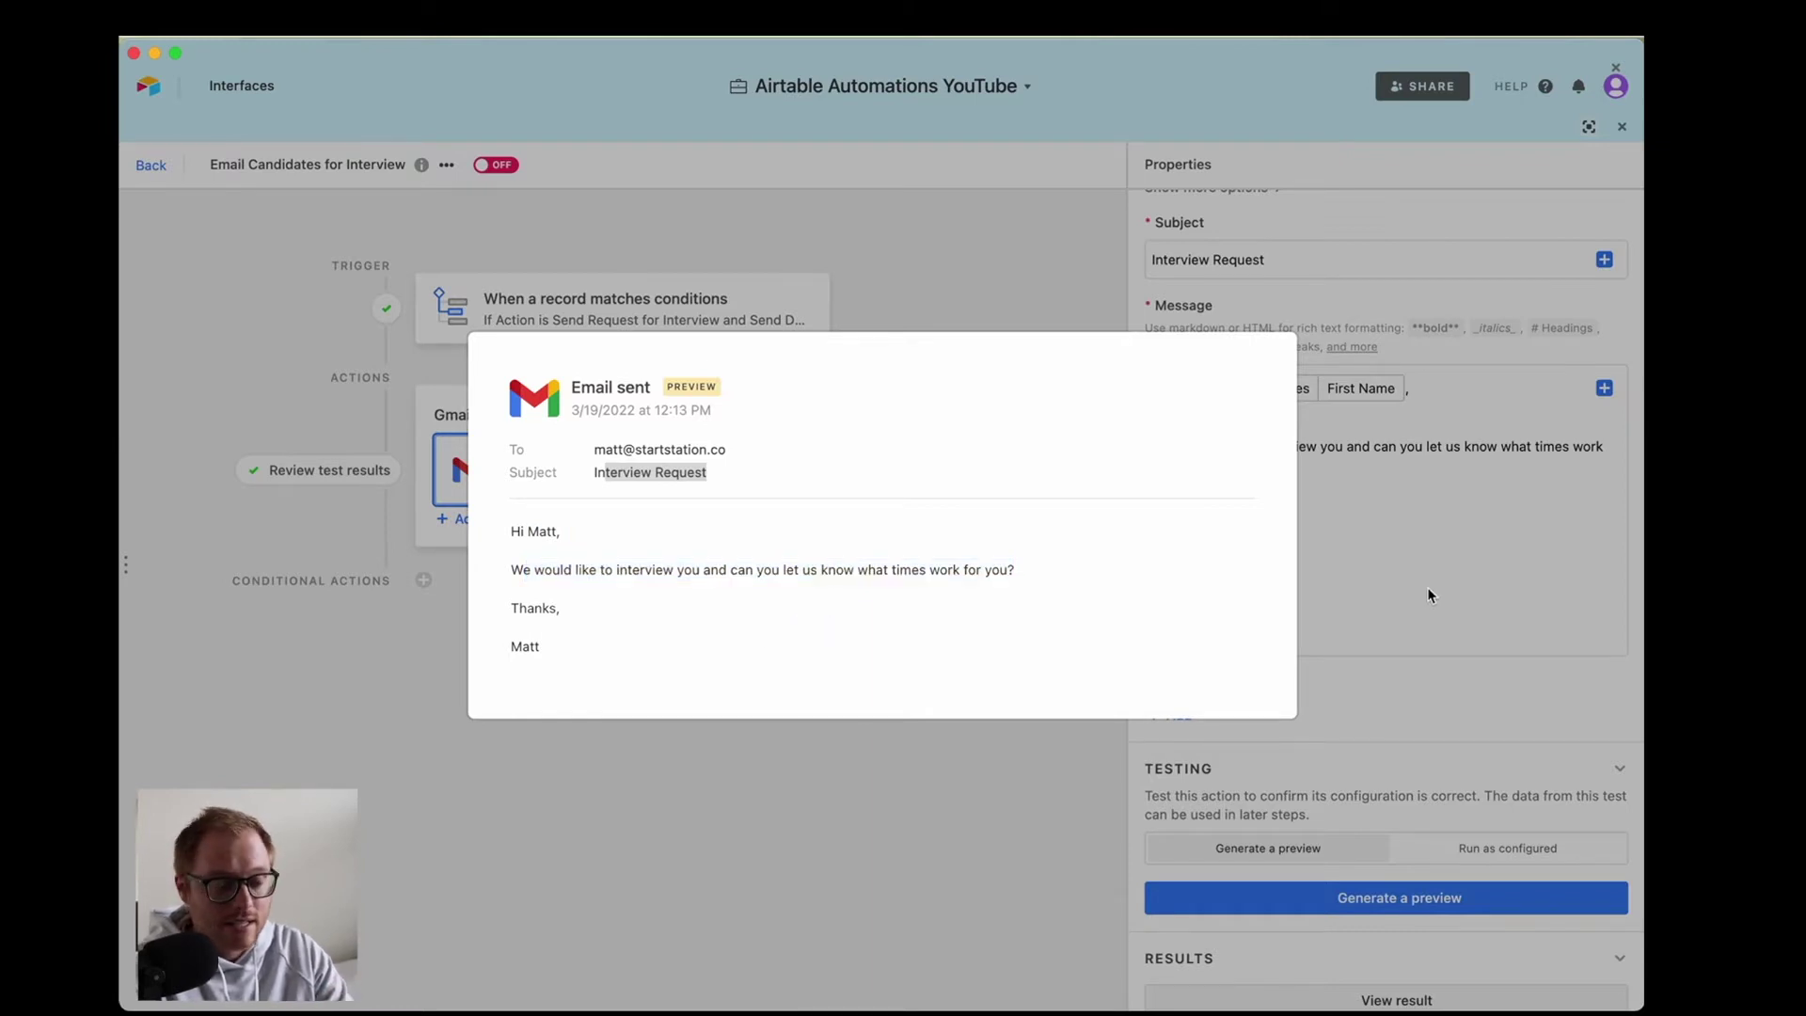
click(1382, 549)
scroll(1383, 550, down, 5)
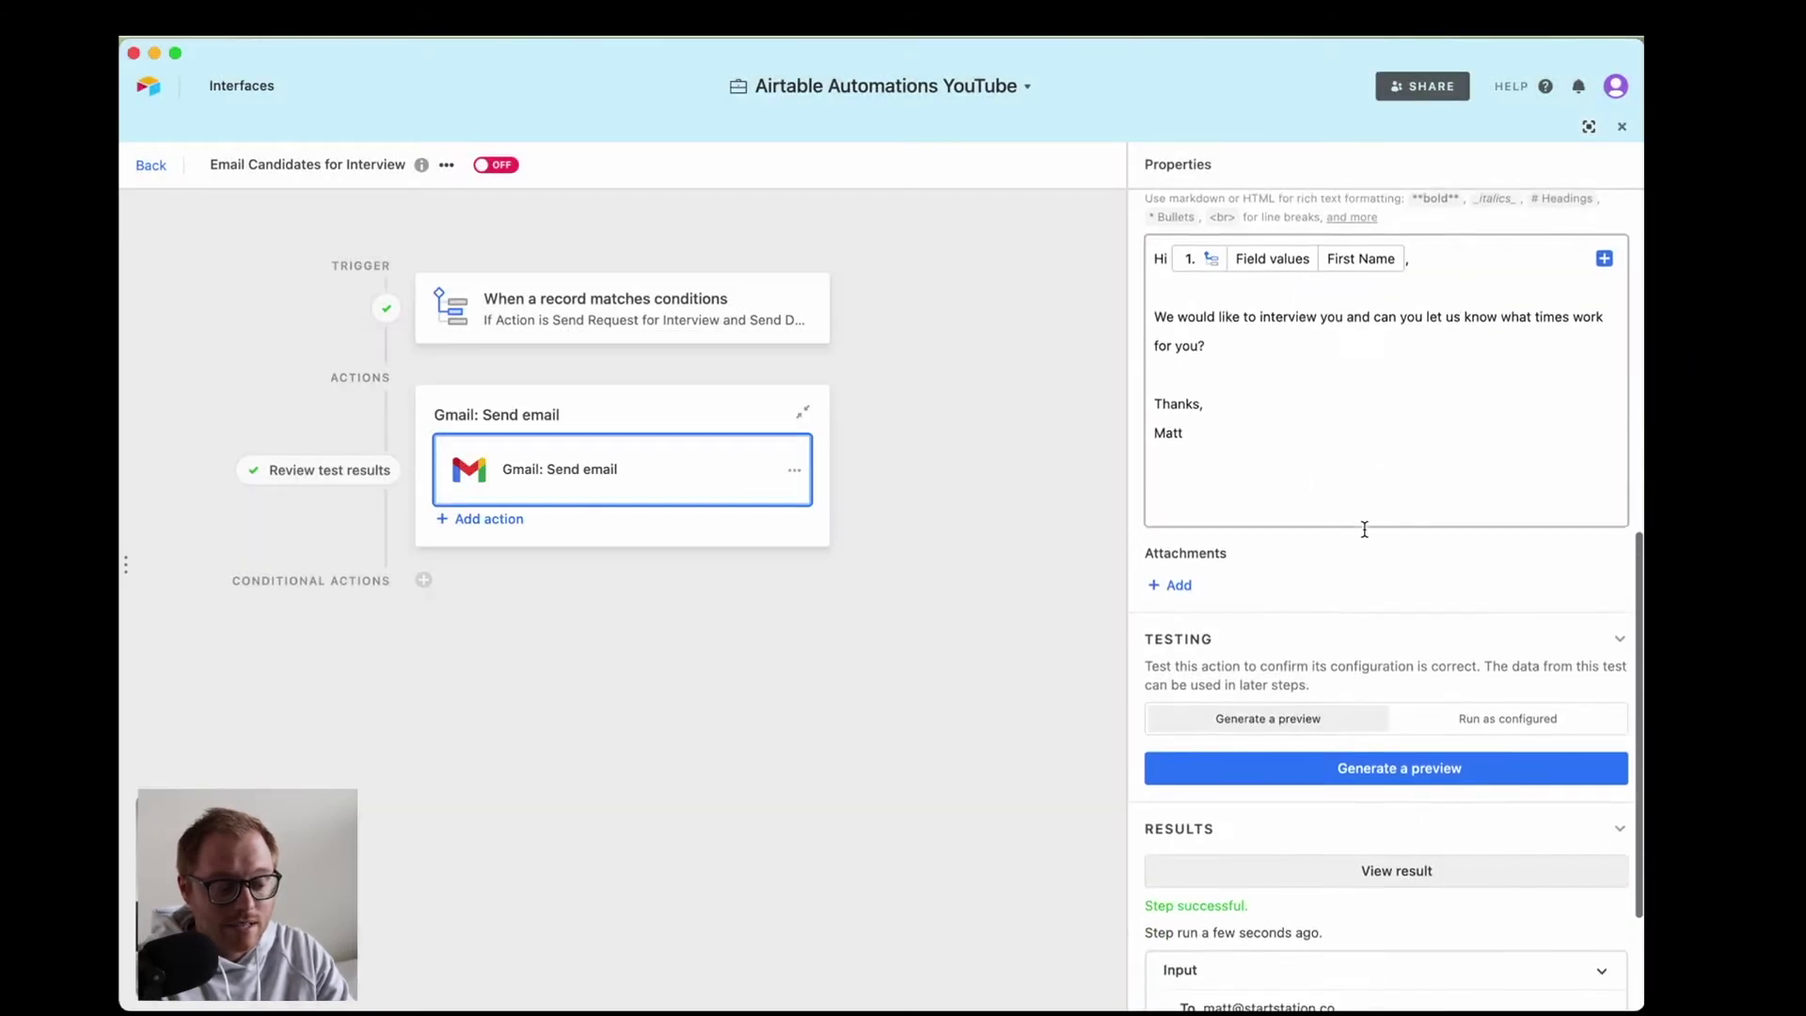
Turn the automation on, go back to the Applicants grid and add an empty second record.
click(505, 170)
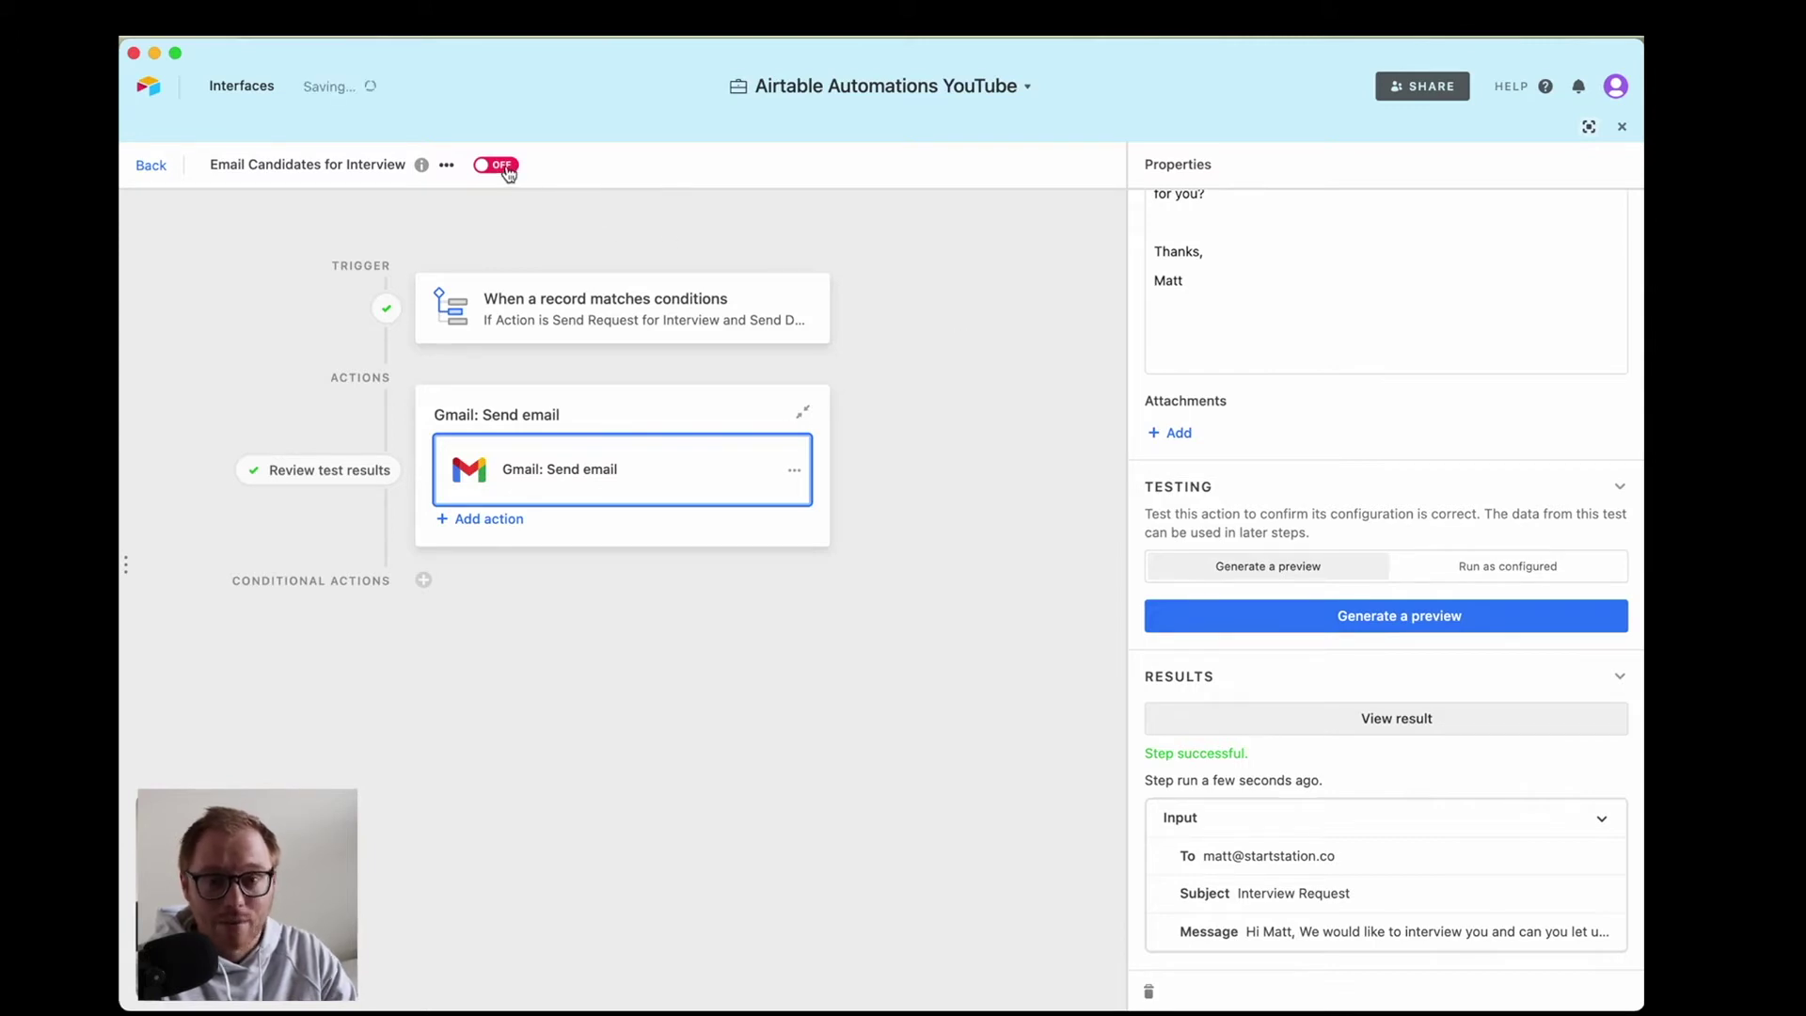
click(151, 166)
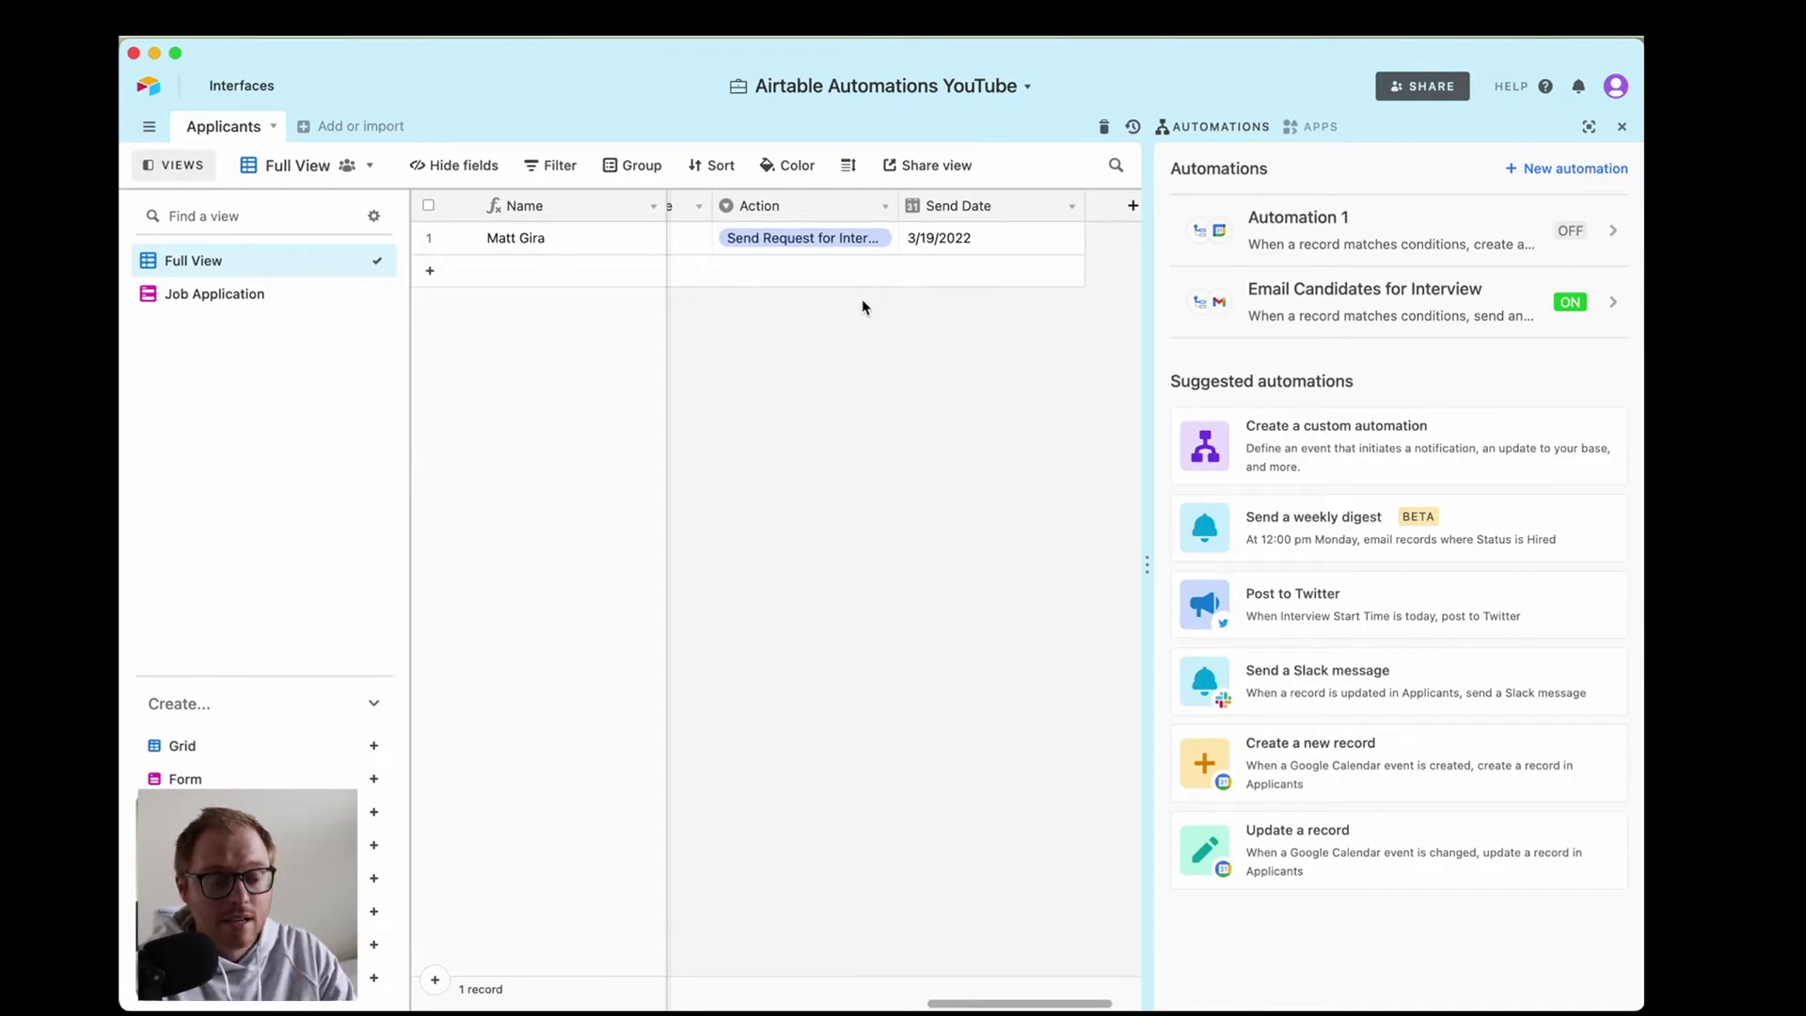
click(824, 273)
click(829, 276)
click(828, 275)
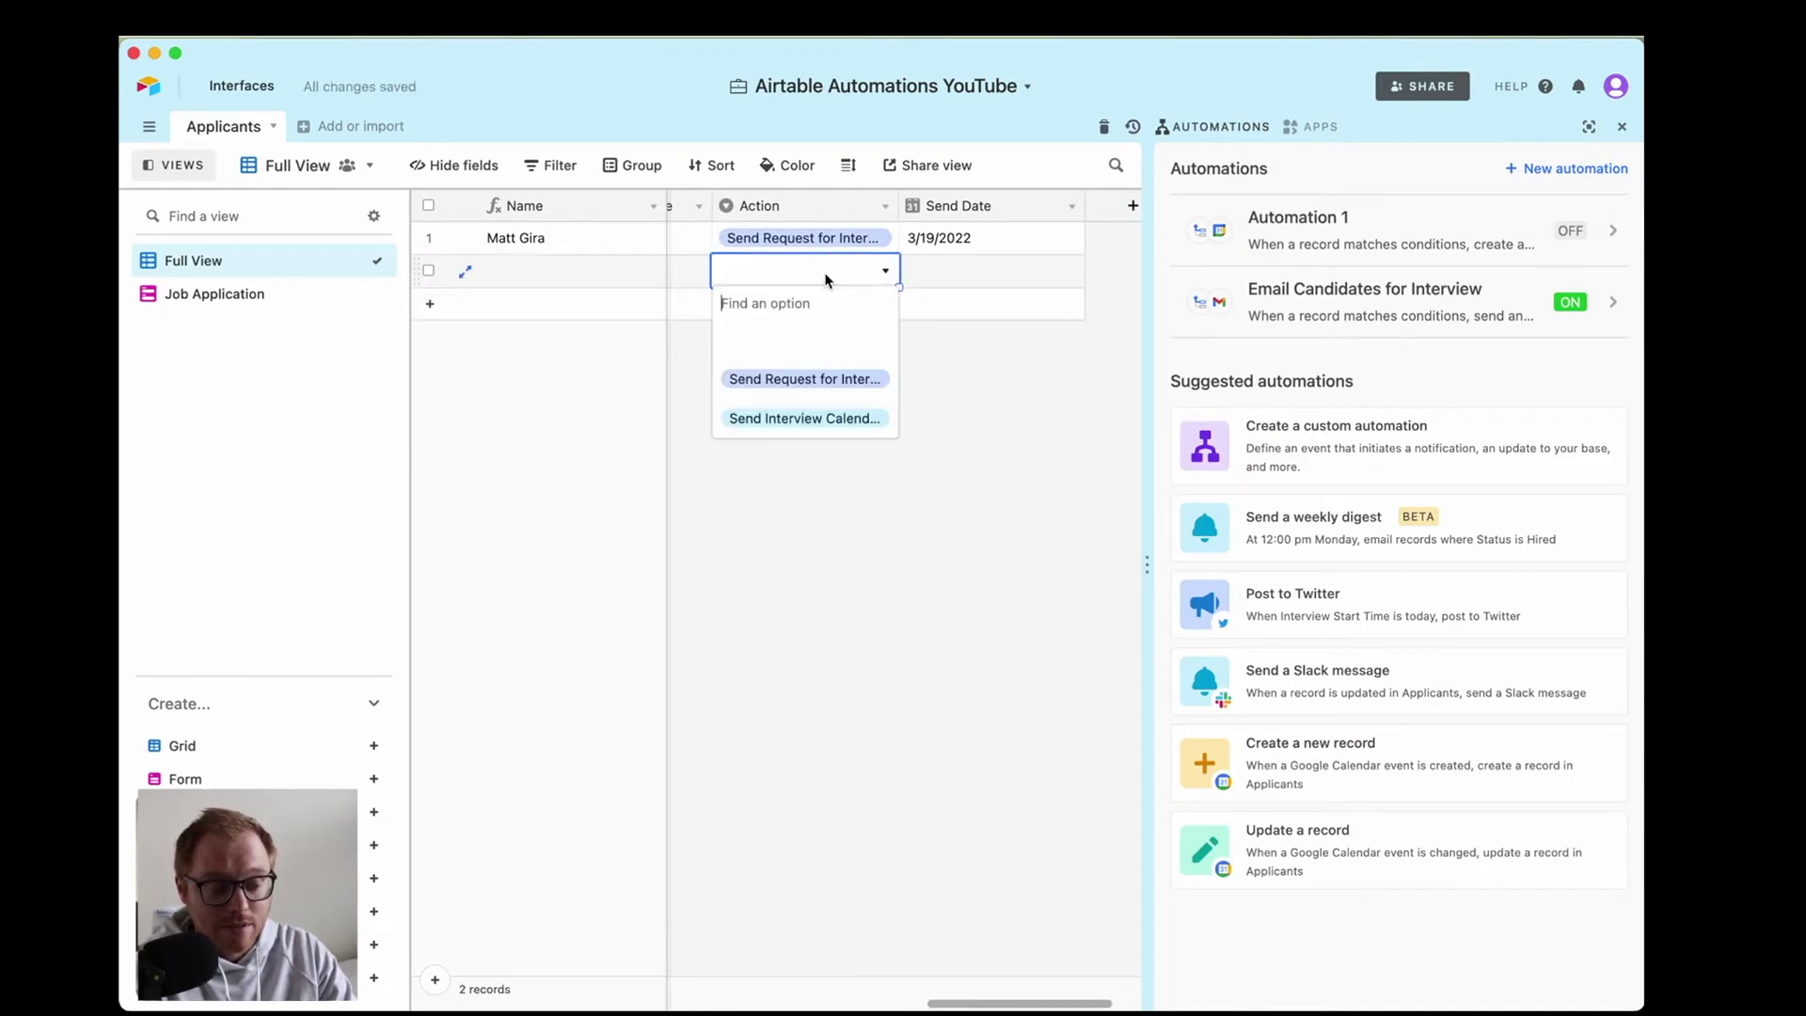
click(973, 406)
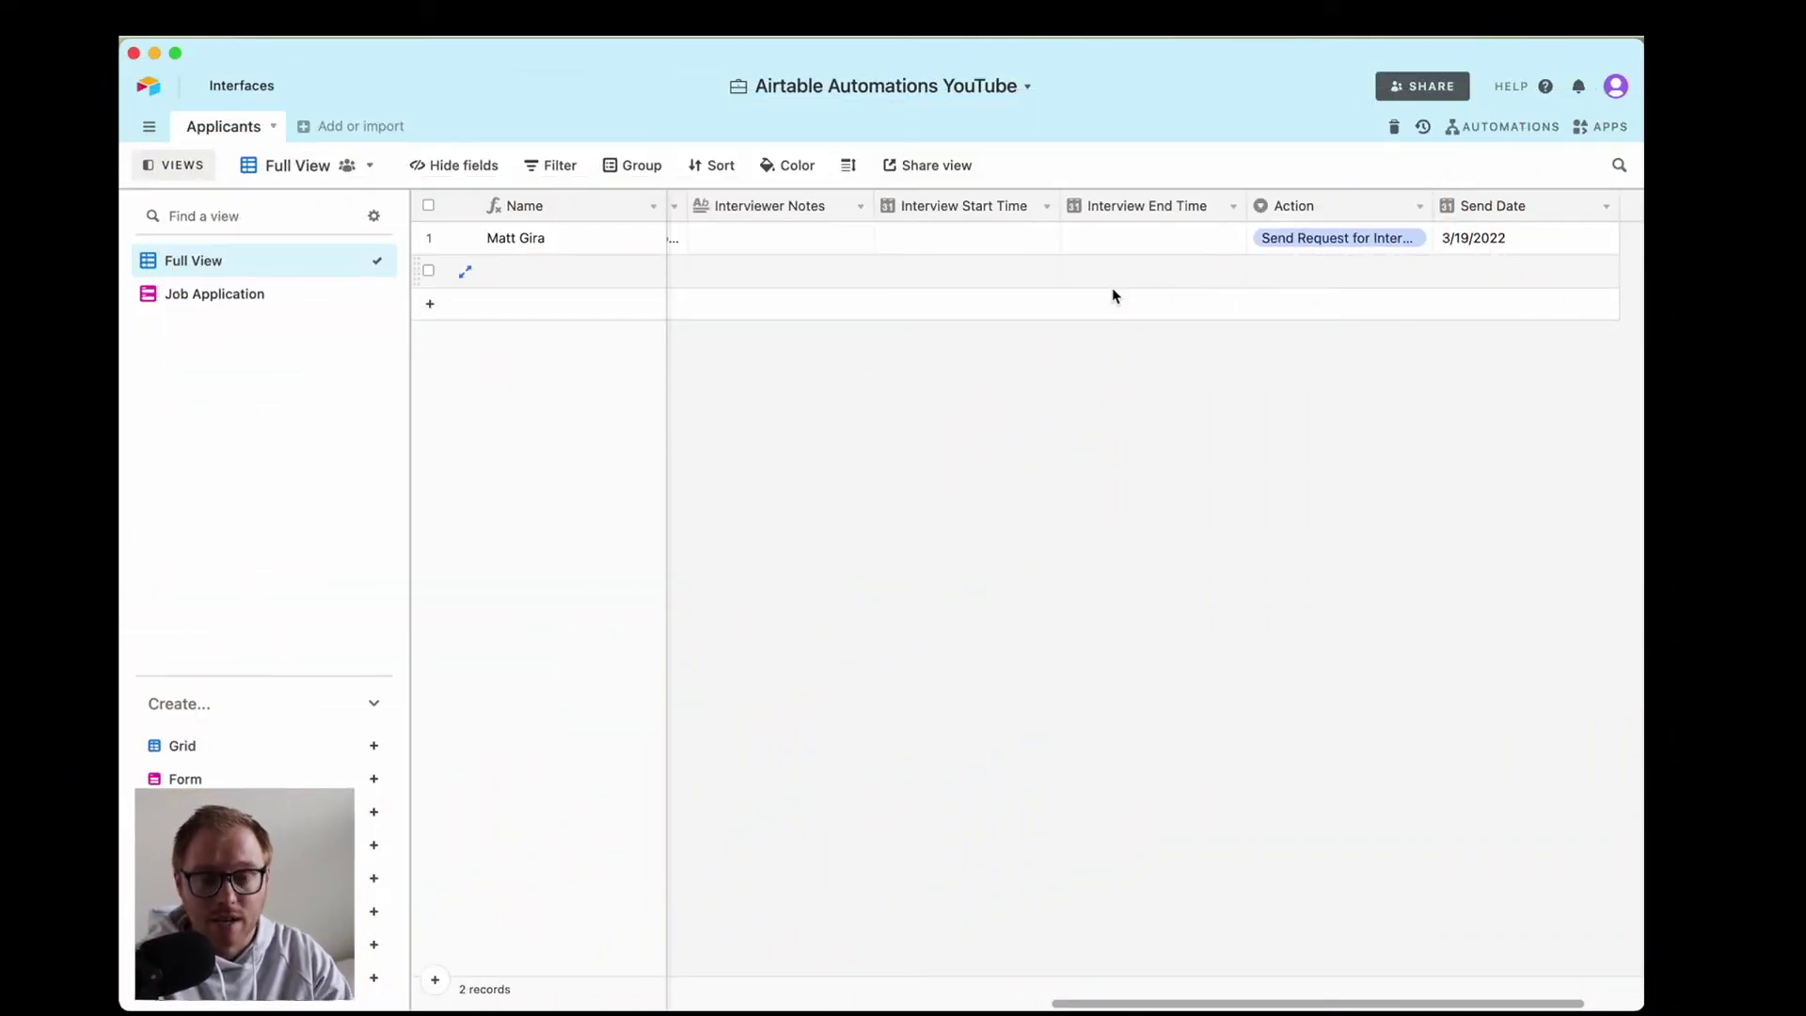
Set the first applicant's Status to Applied.
scroll(976, 289, left, 15)
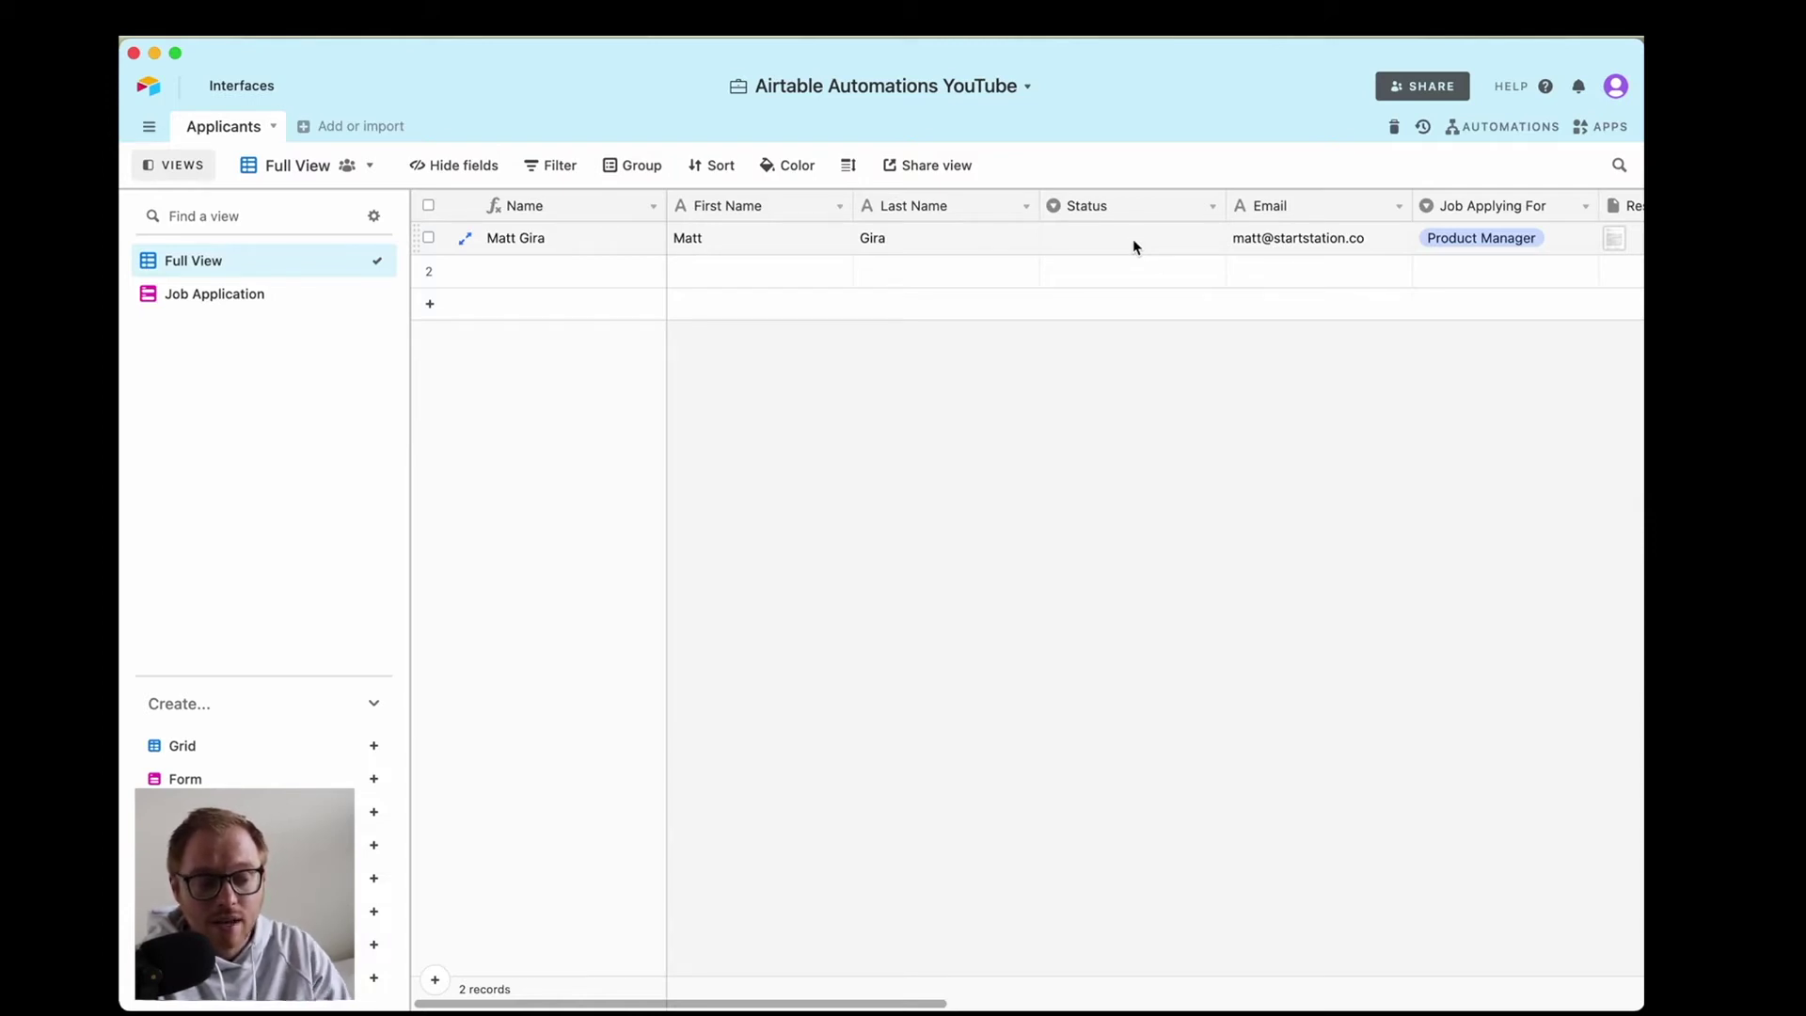
click(1121, 249)
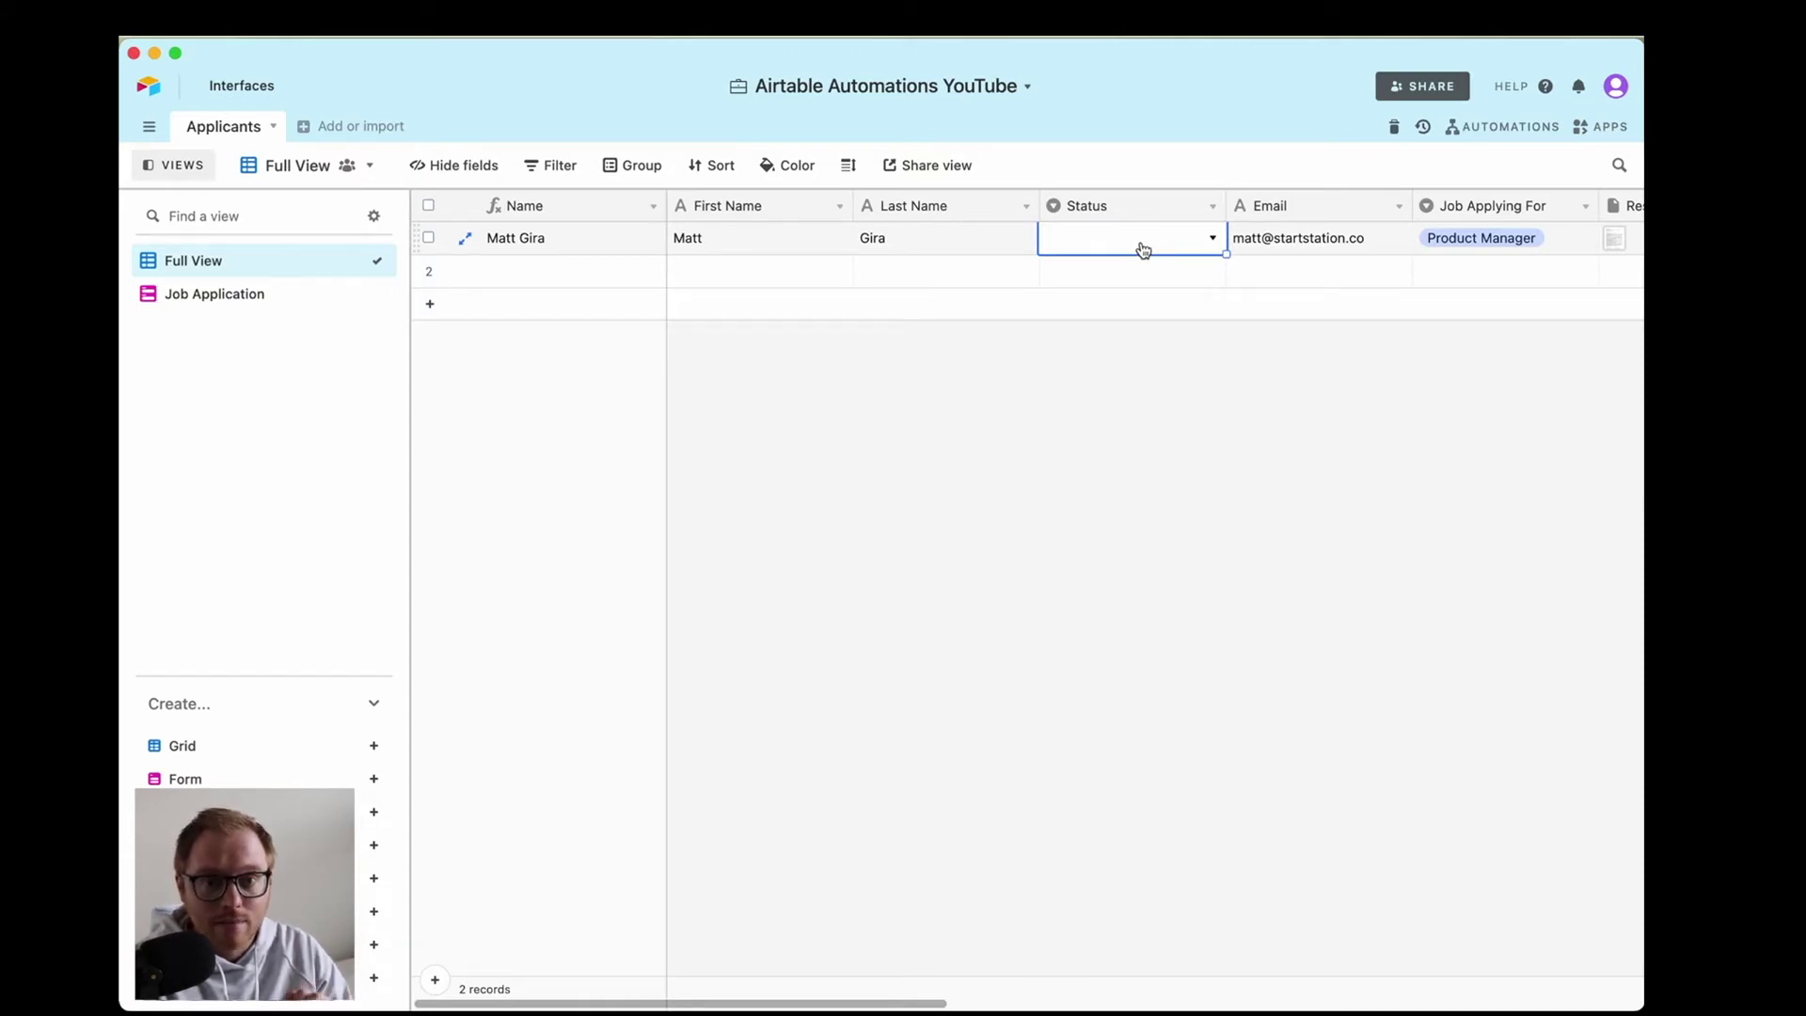
click(1142, 249)
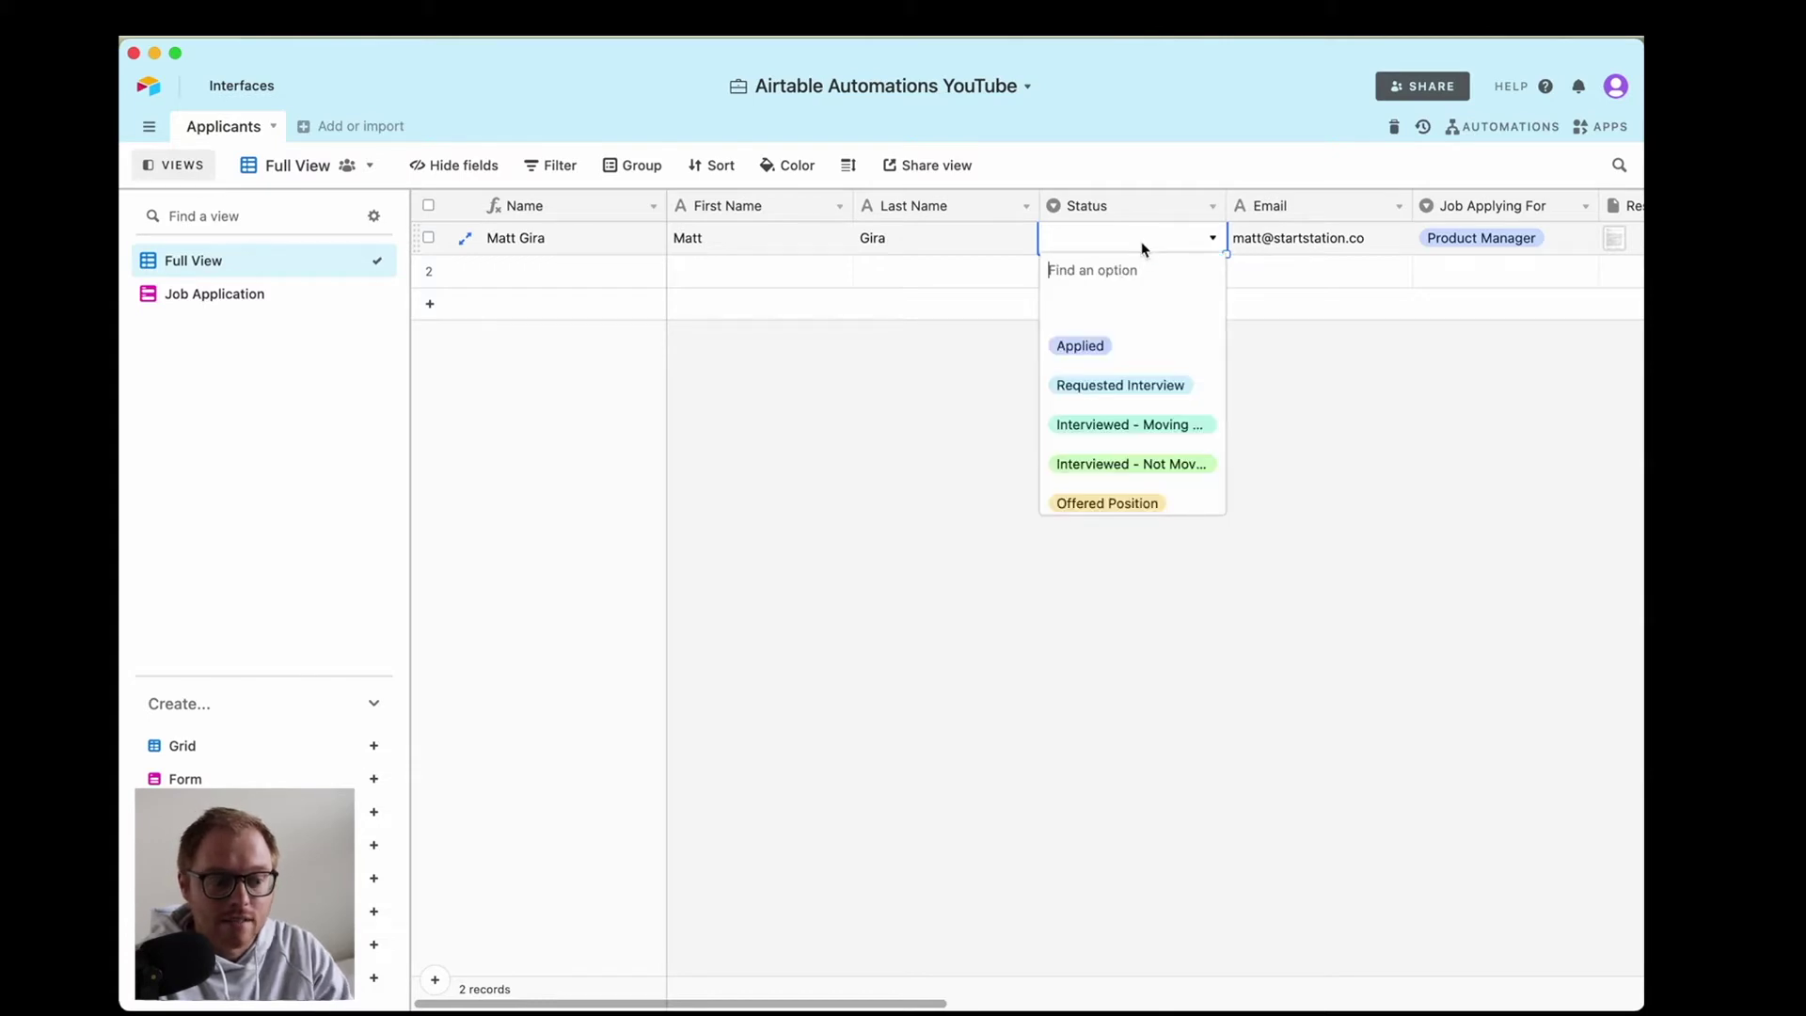
click(1116, 341)
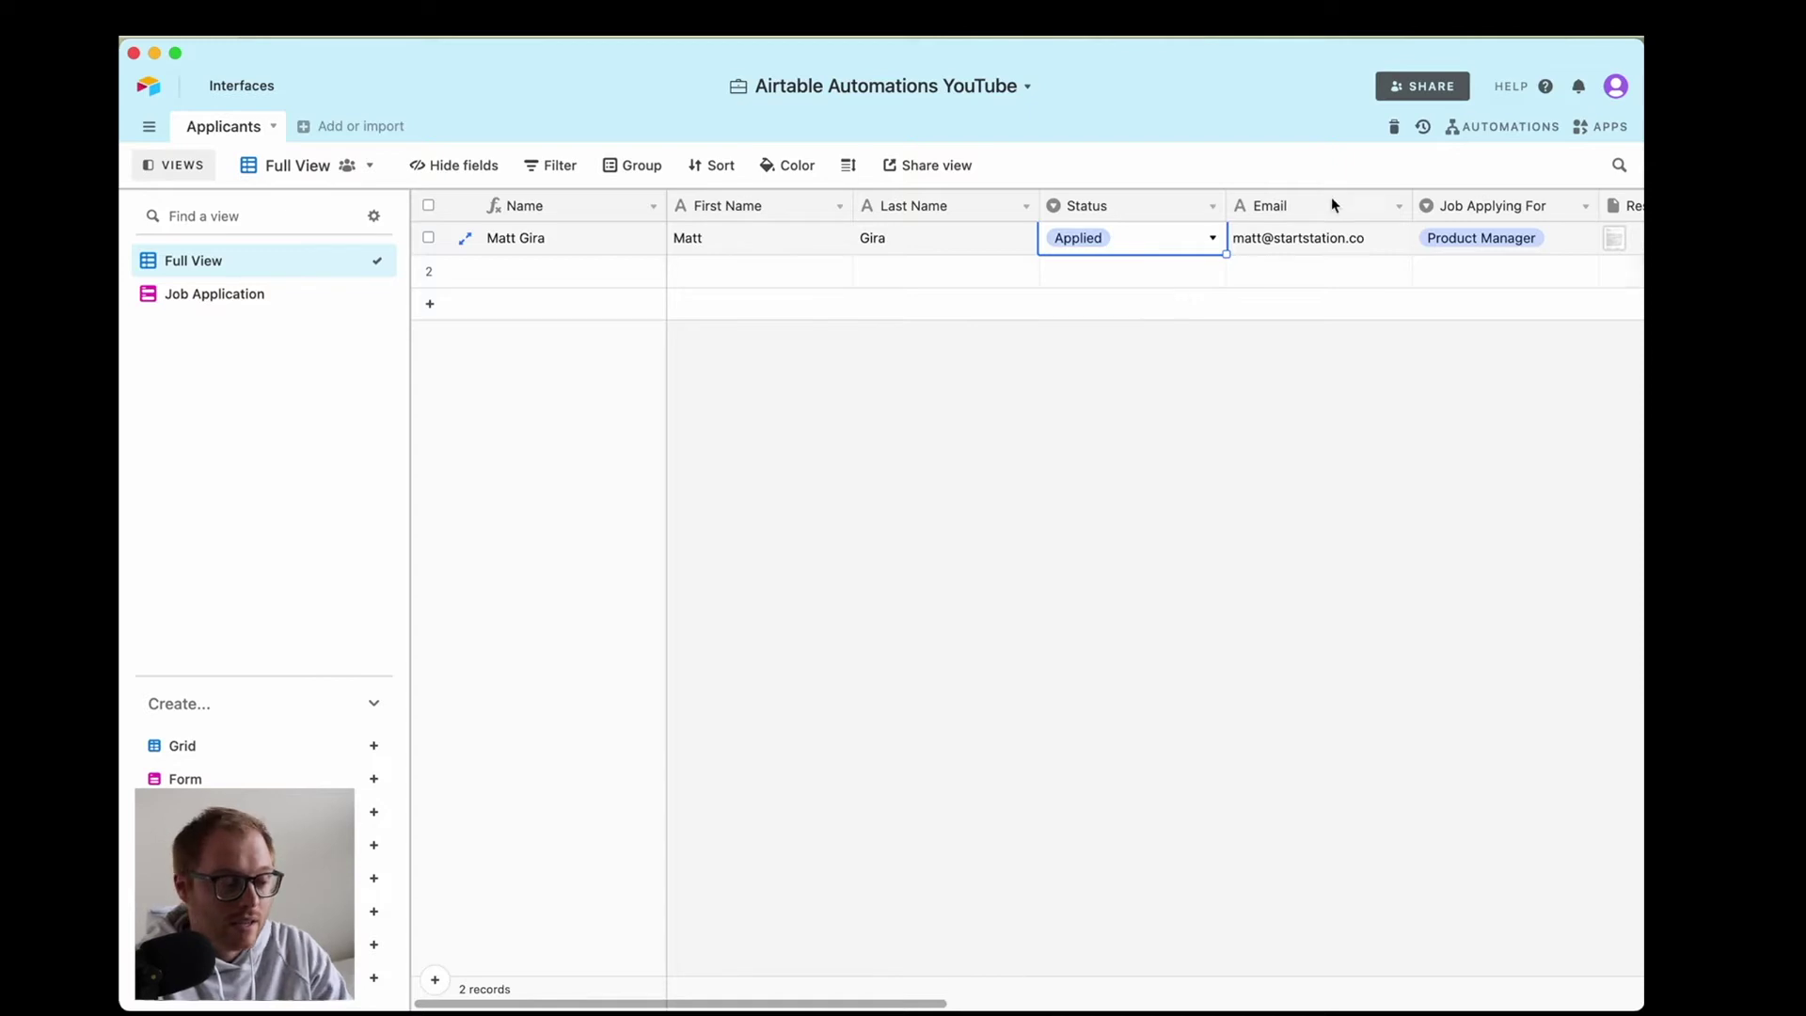
click(1501, 127)
Create a custom automation named 'Change original status'.
click(1345, 467)
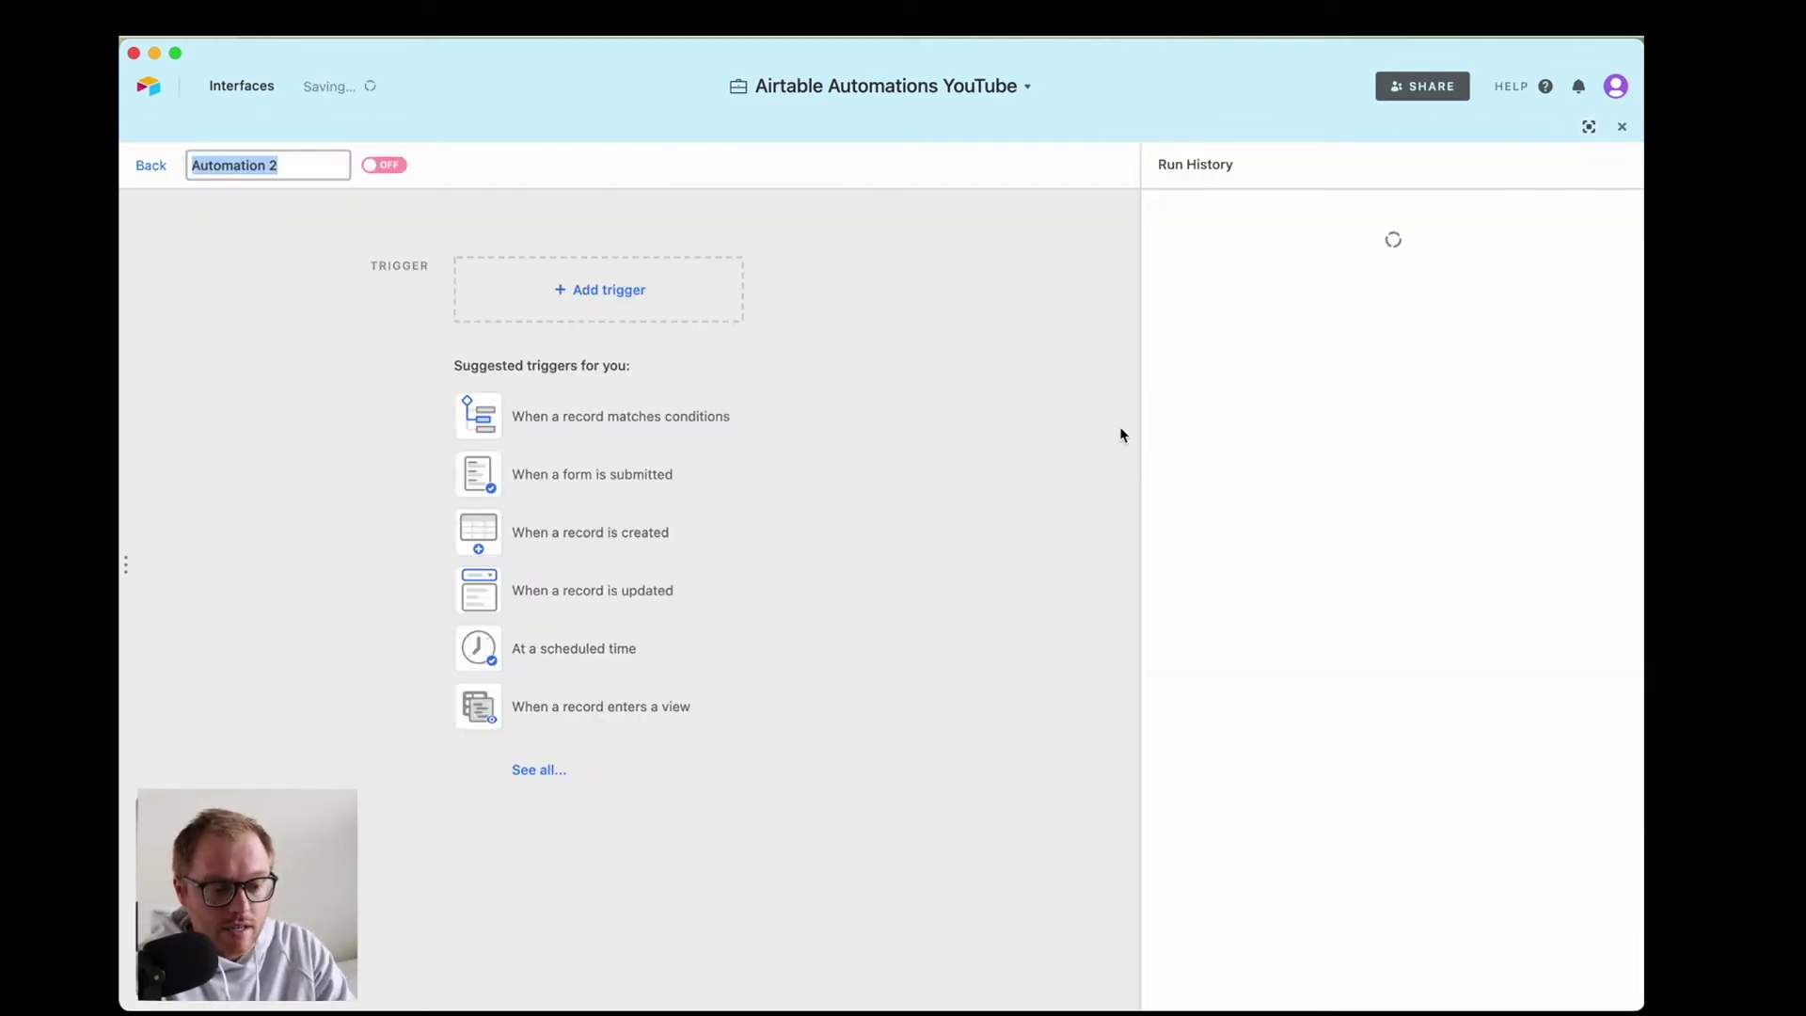
text(Change or)
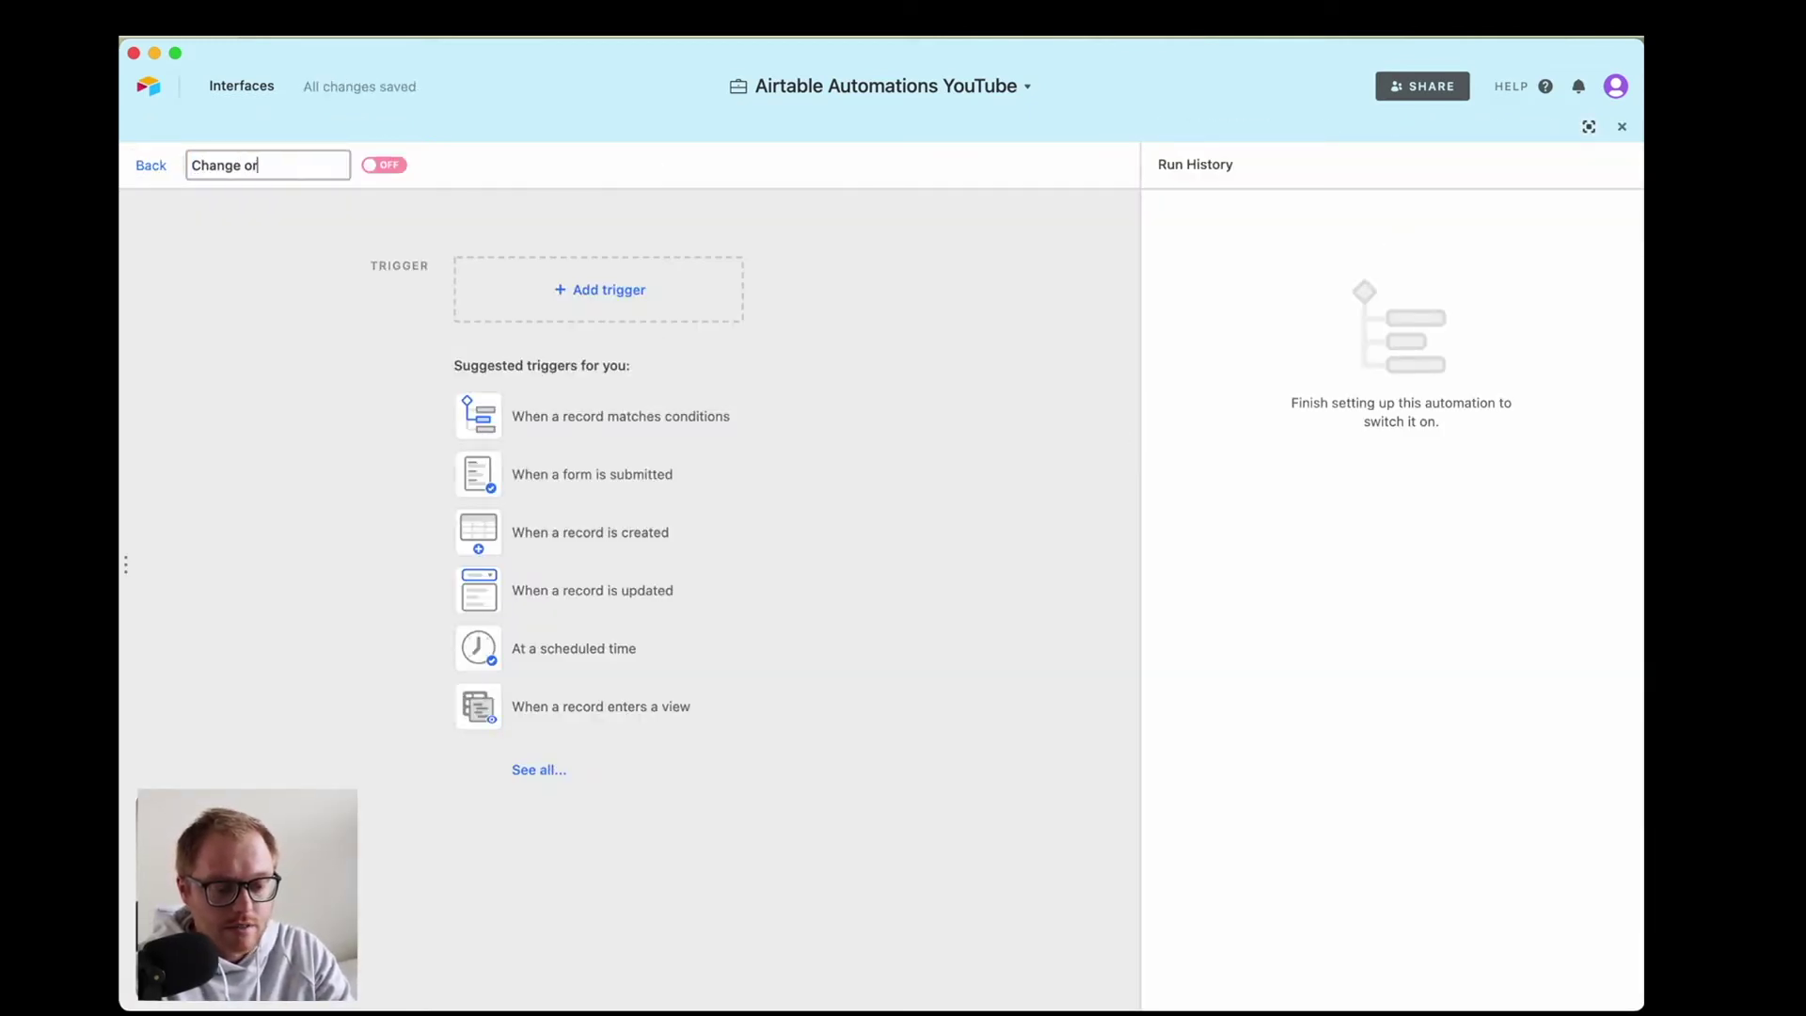
text(iginal status)
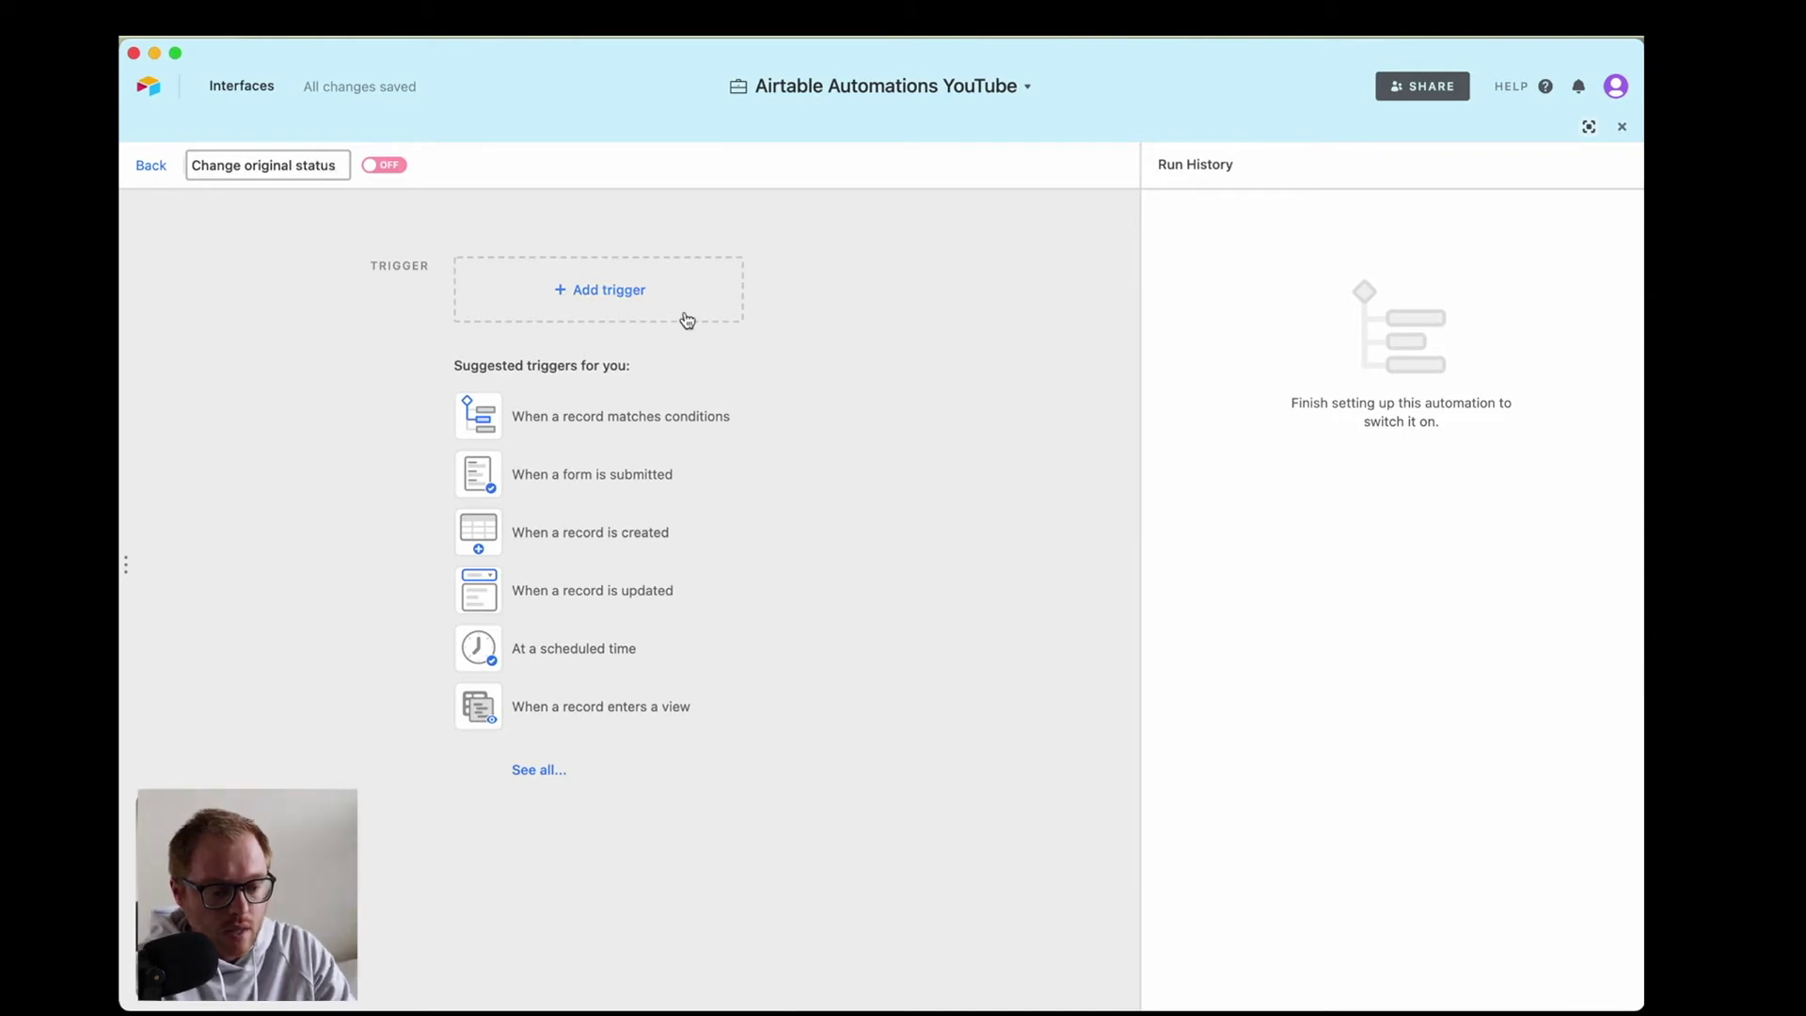
click(636, 291)
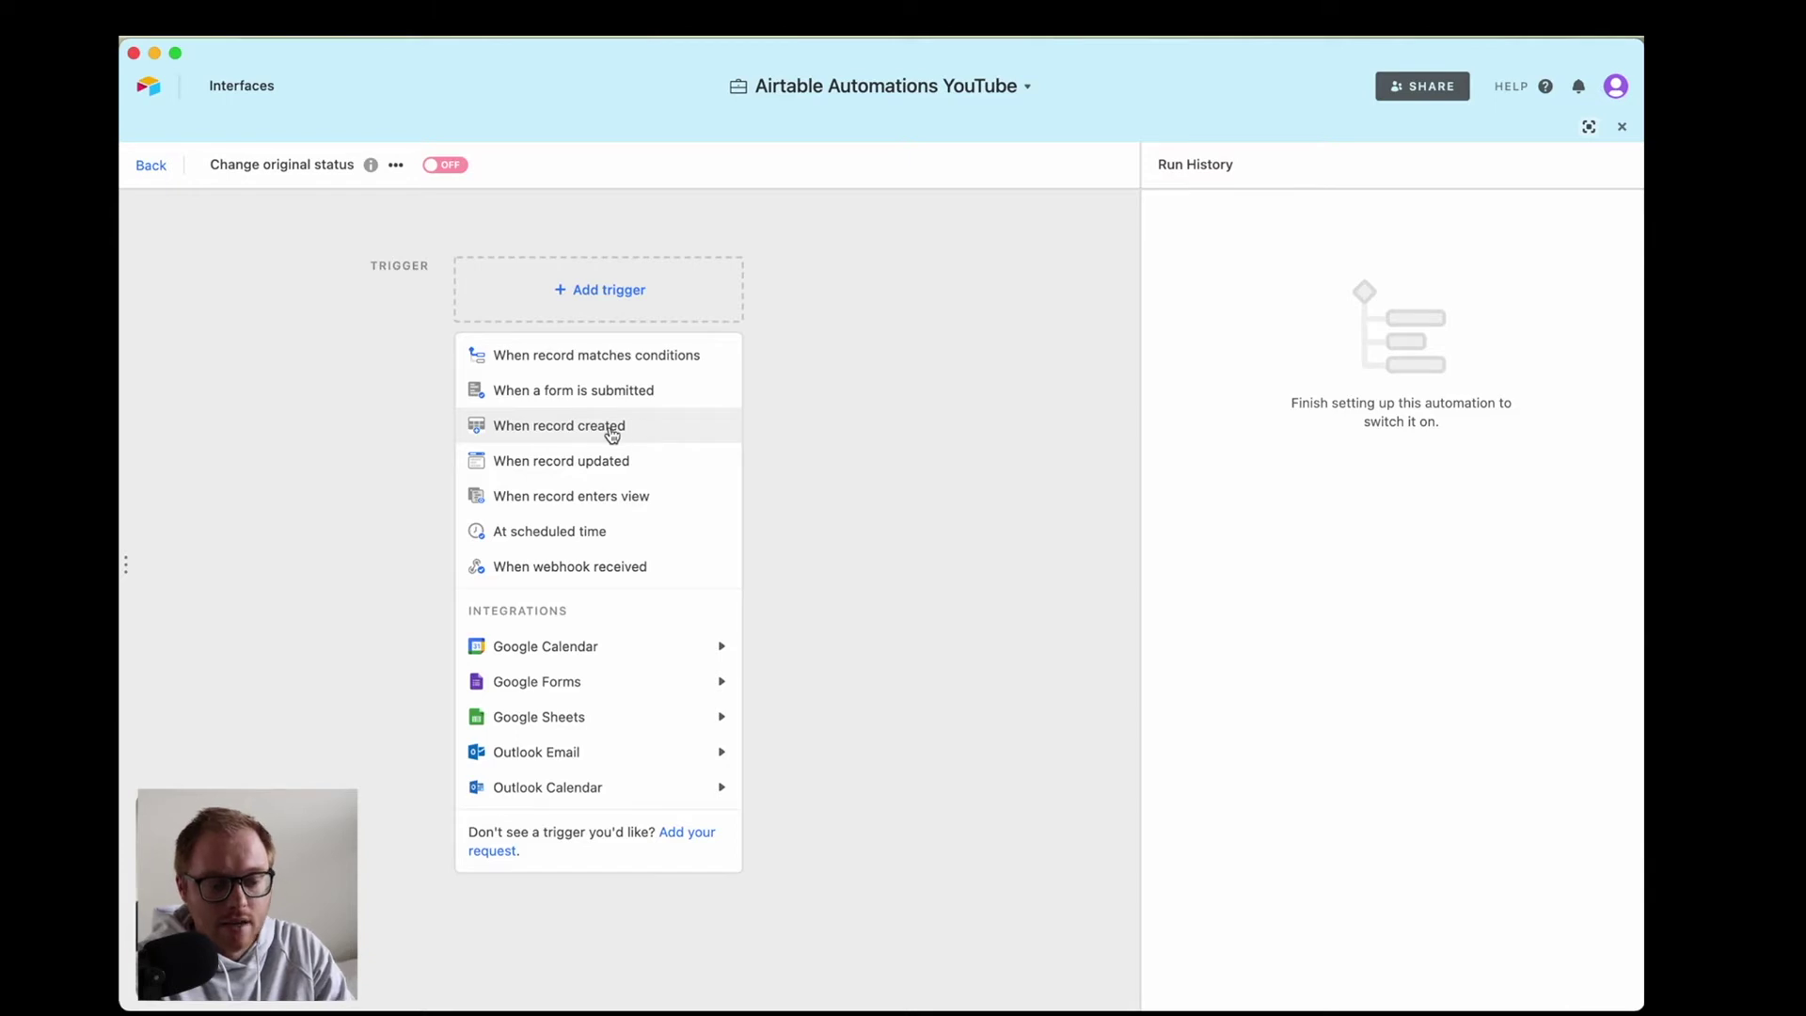
Trigger it when a record is created in Applicants and test the trigger.
click(663, 425)
click(1245, 457)
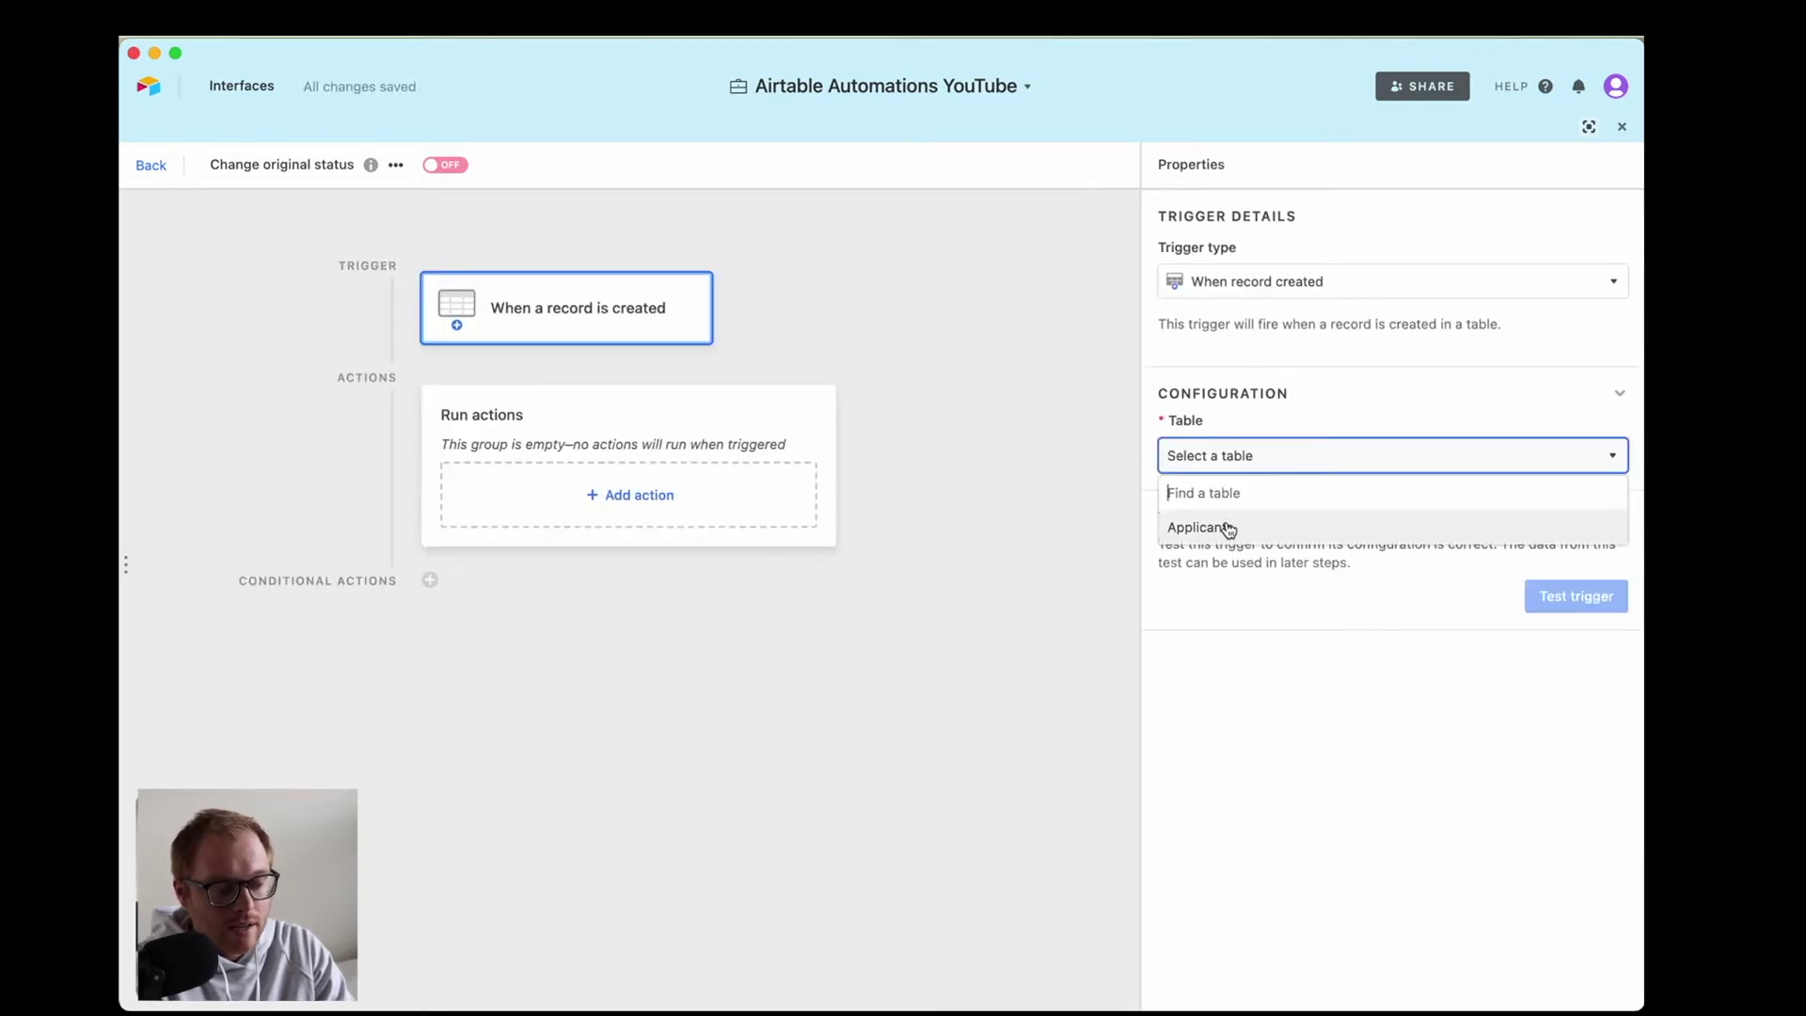
click(1201, 523)
click(1573, 594)
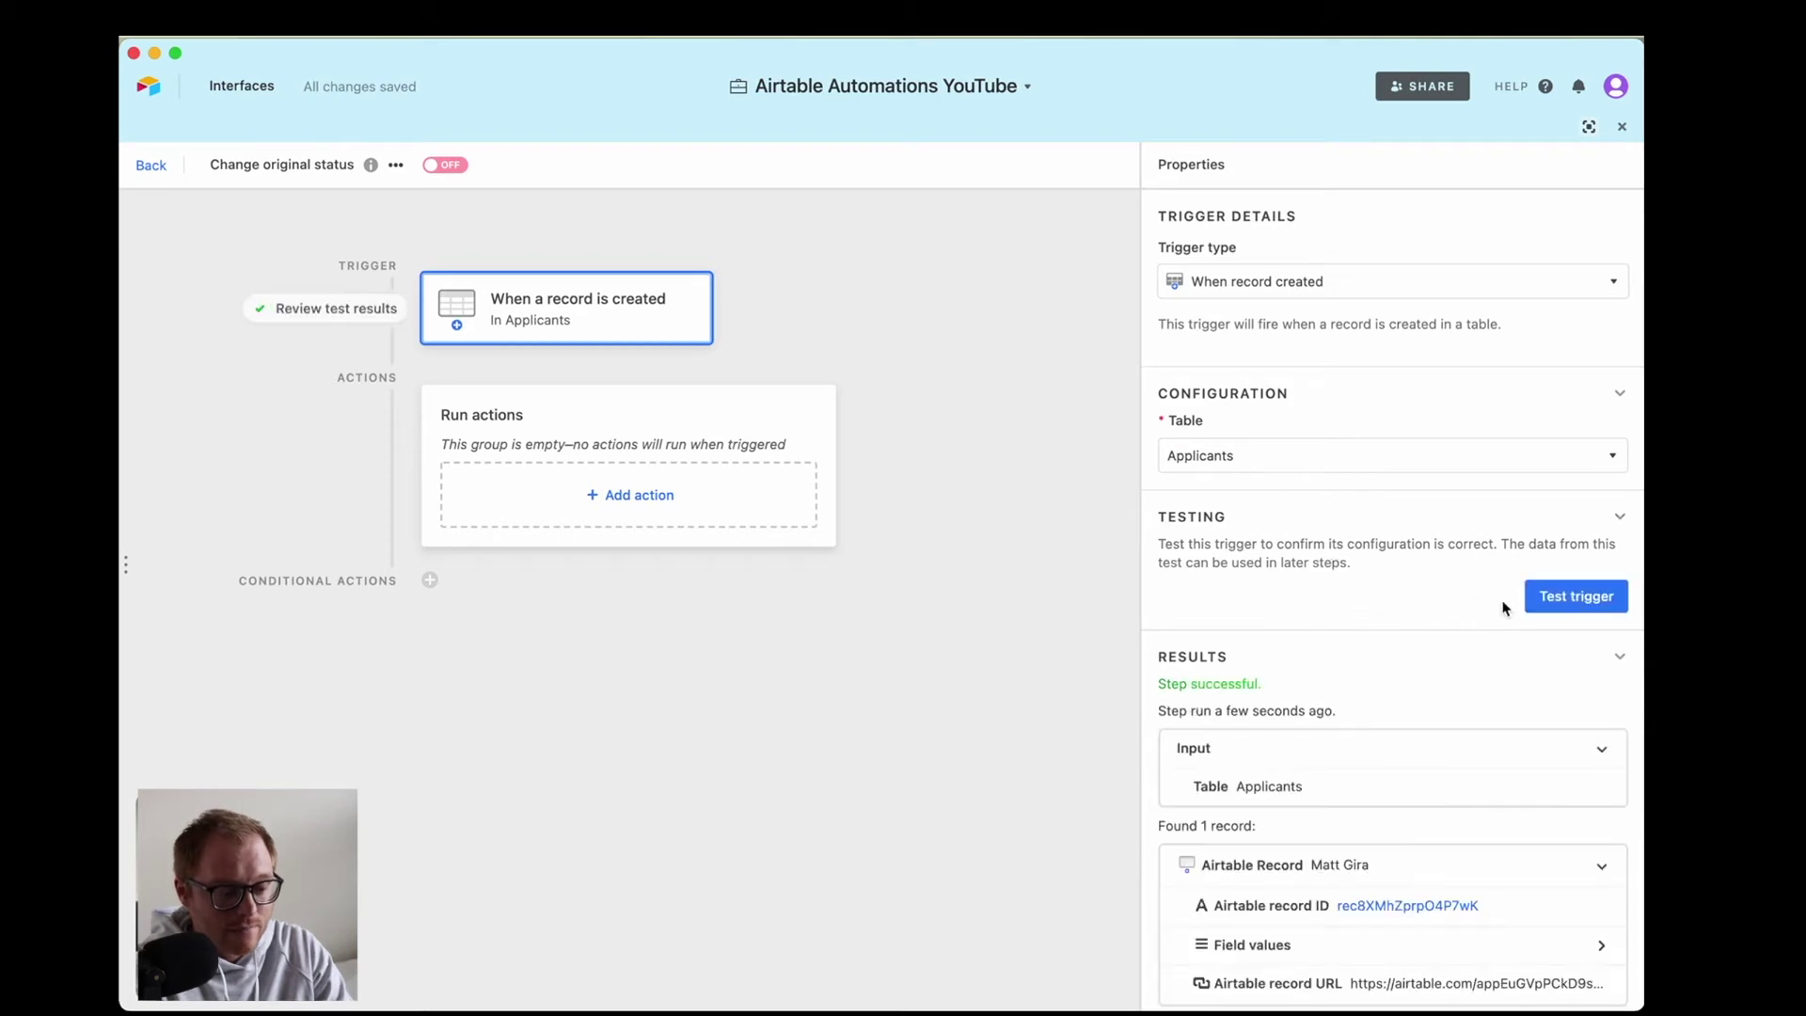
click(648, 505)
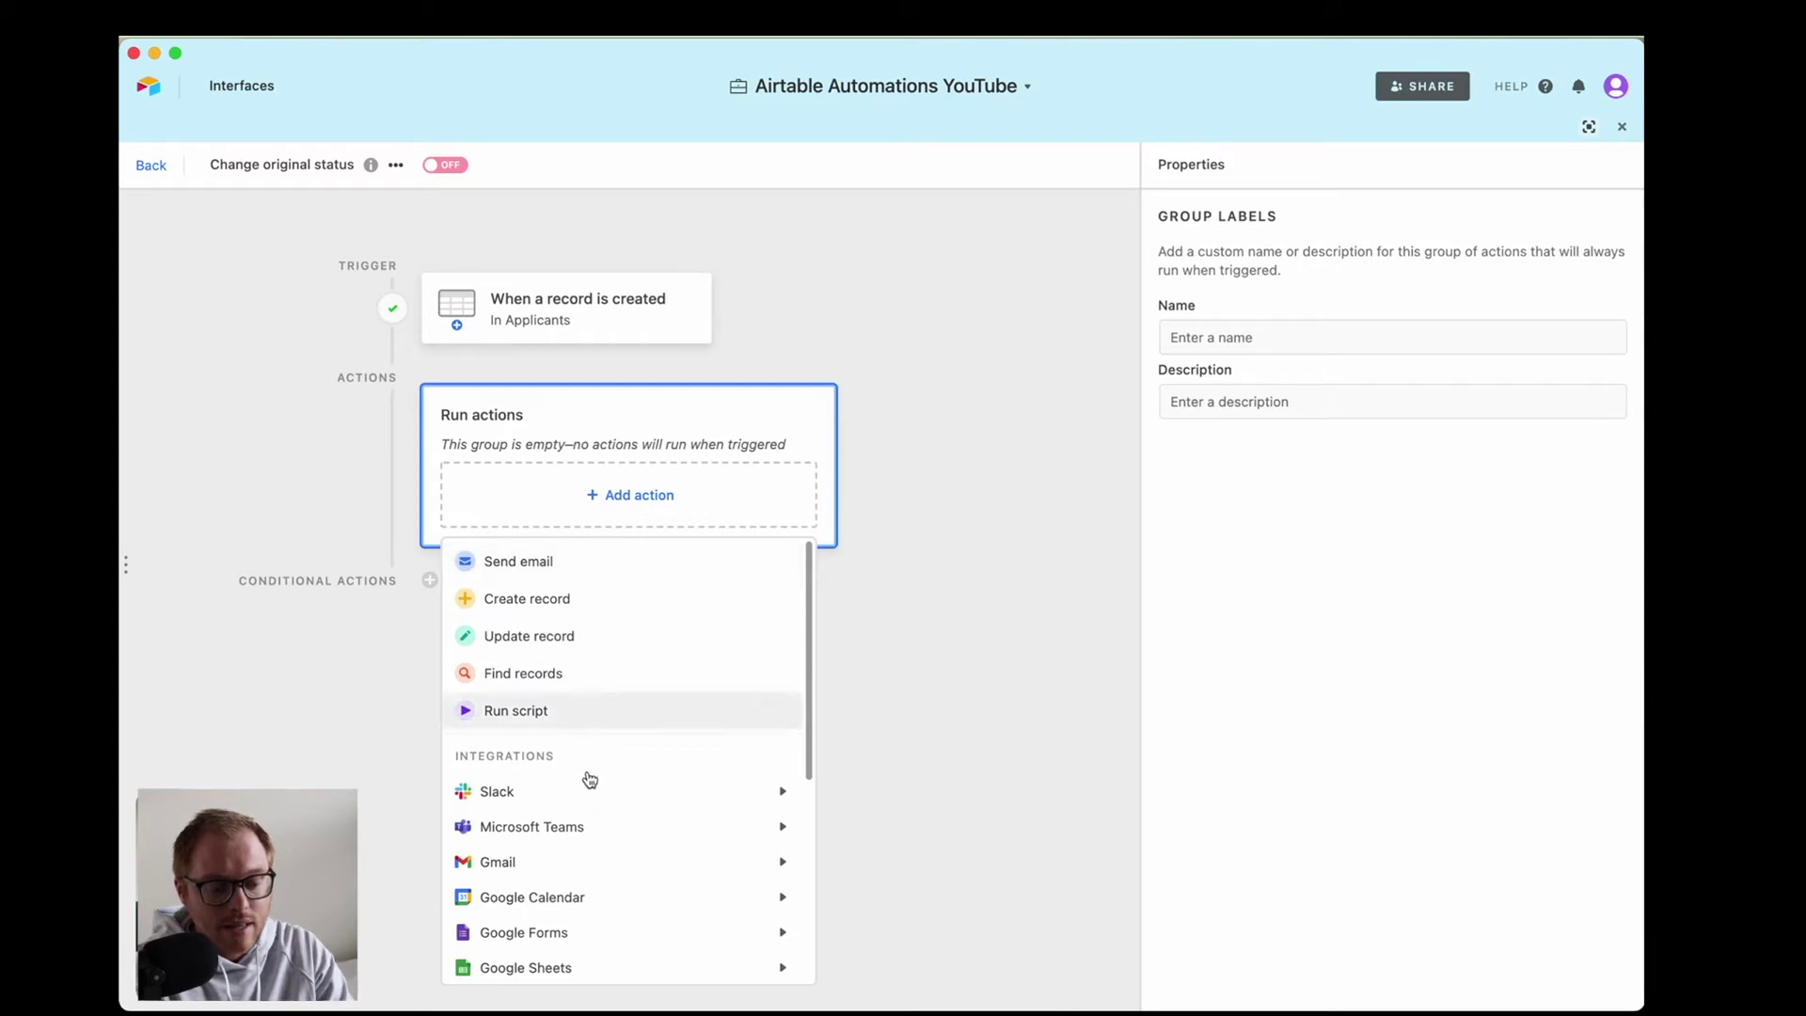
Add an Update record action that targets the Applicants table.
scroll(576, 826, down, 3)
mouse_move(581, 924)
scroll(581, 925, down, 4)
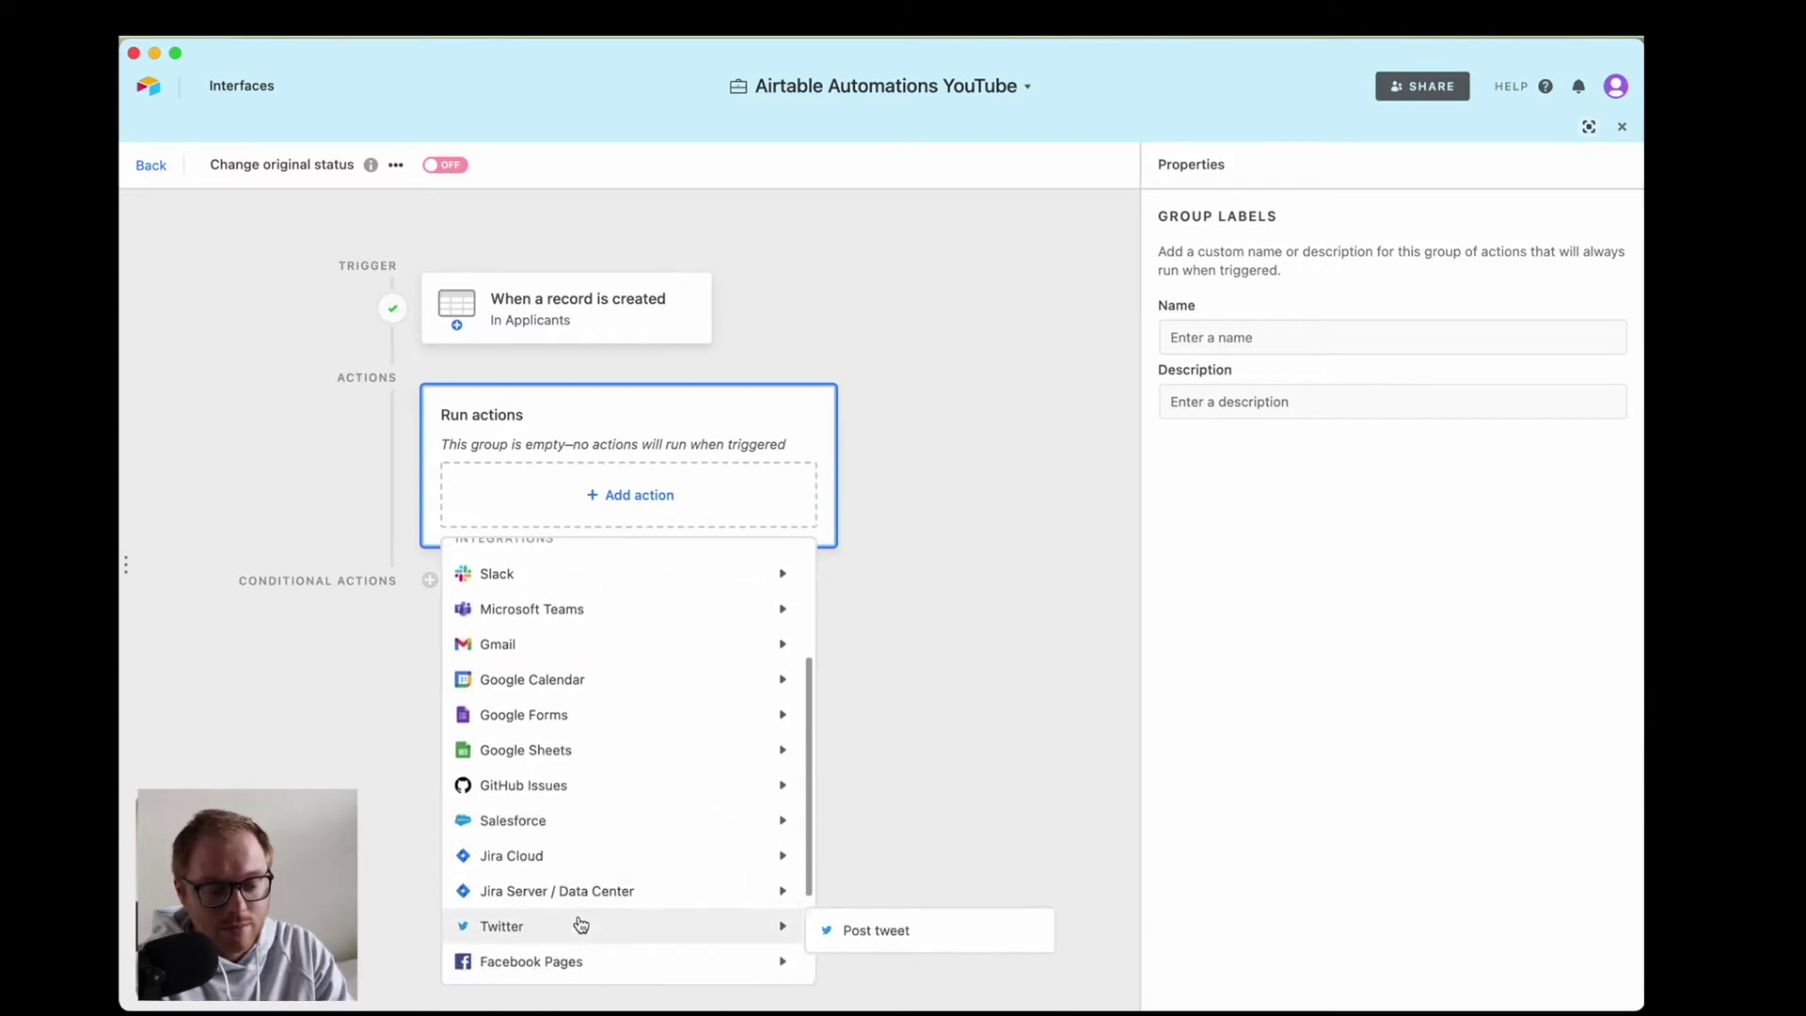
mouse_move(636, 788)
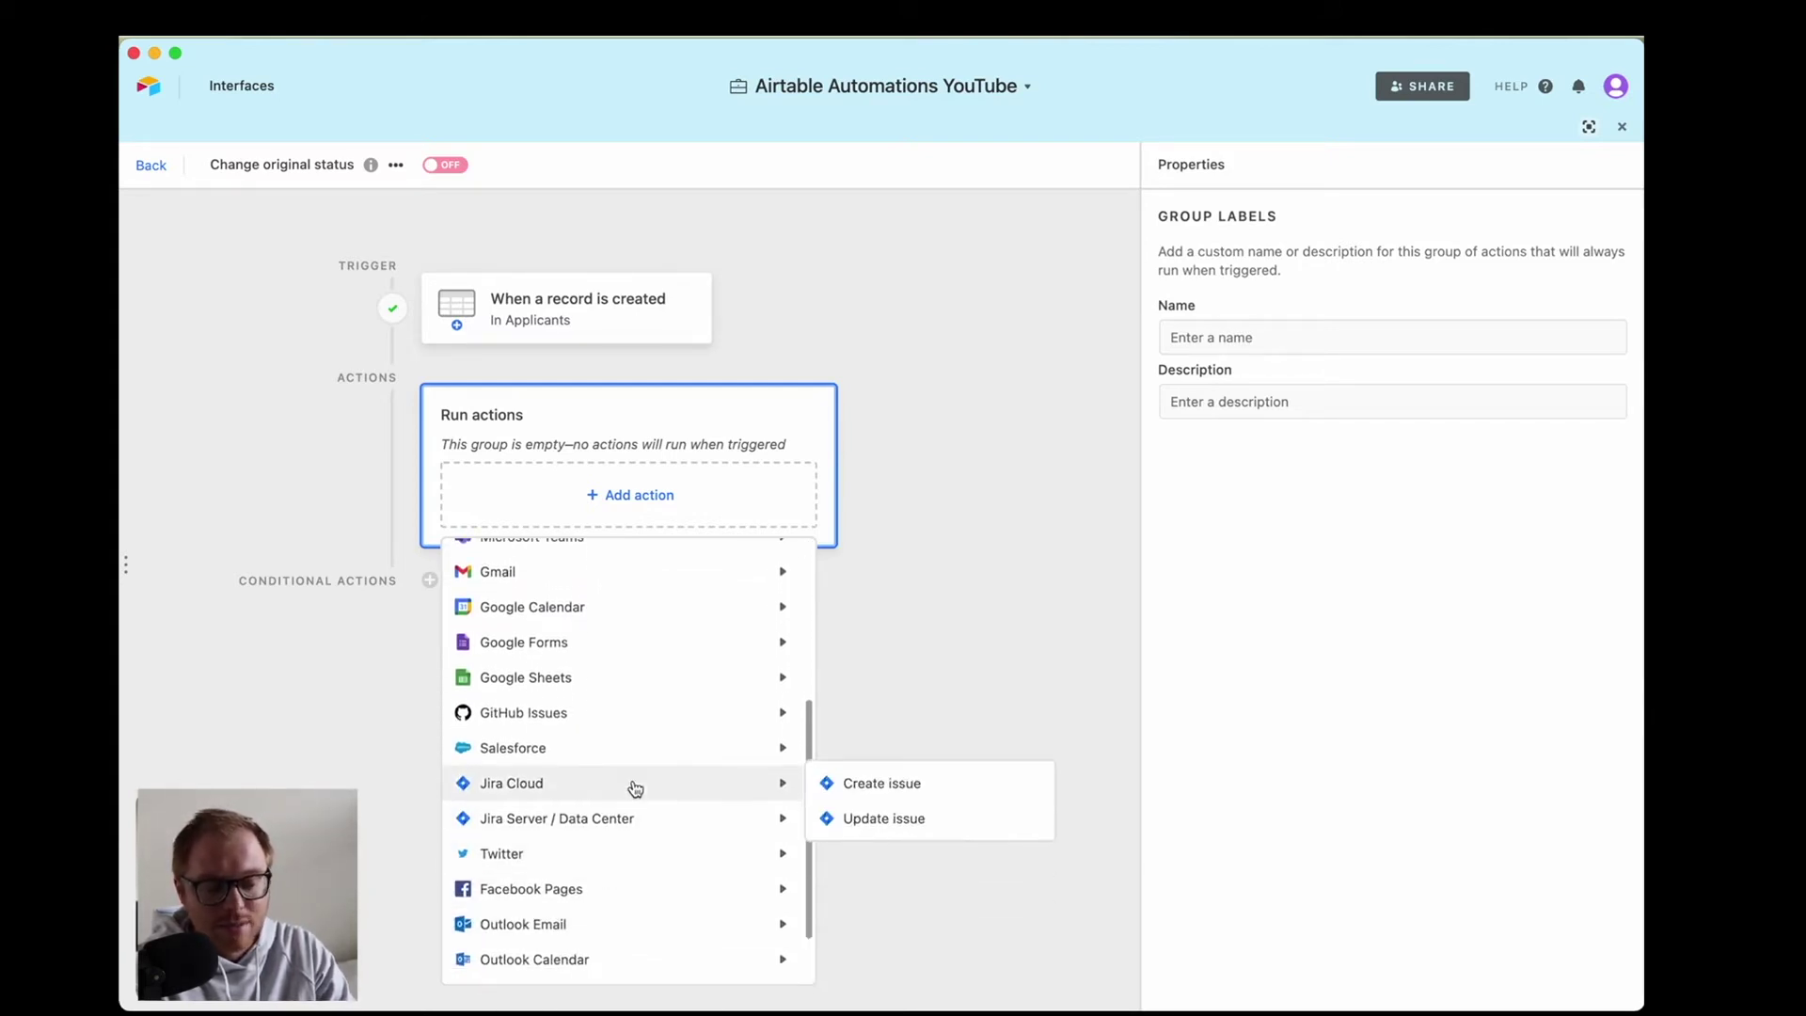
scroll(653, 719, up, 7)
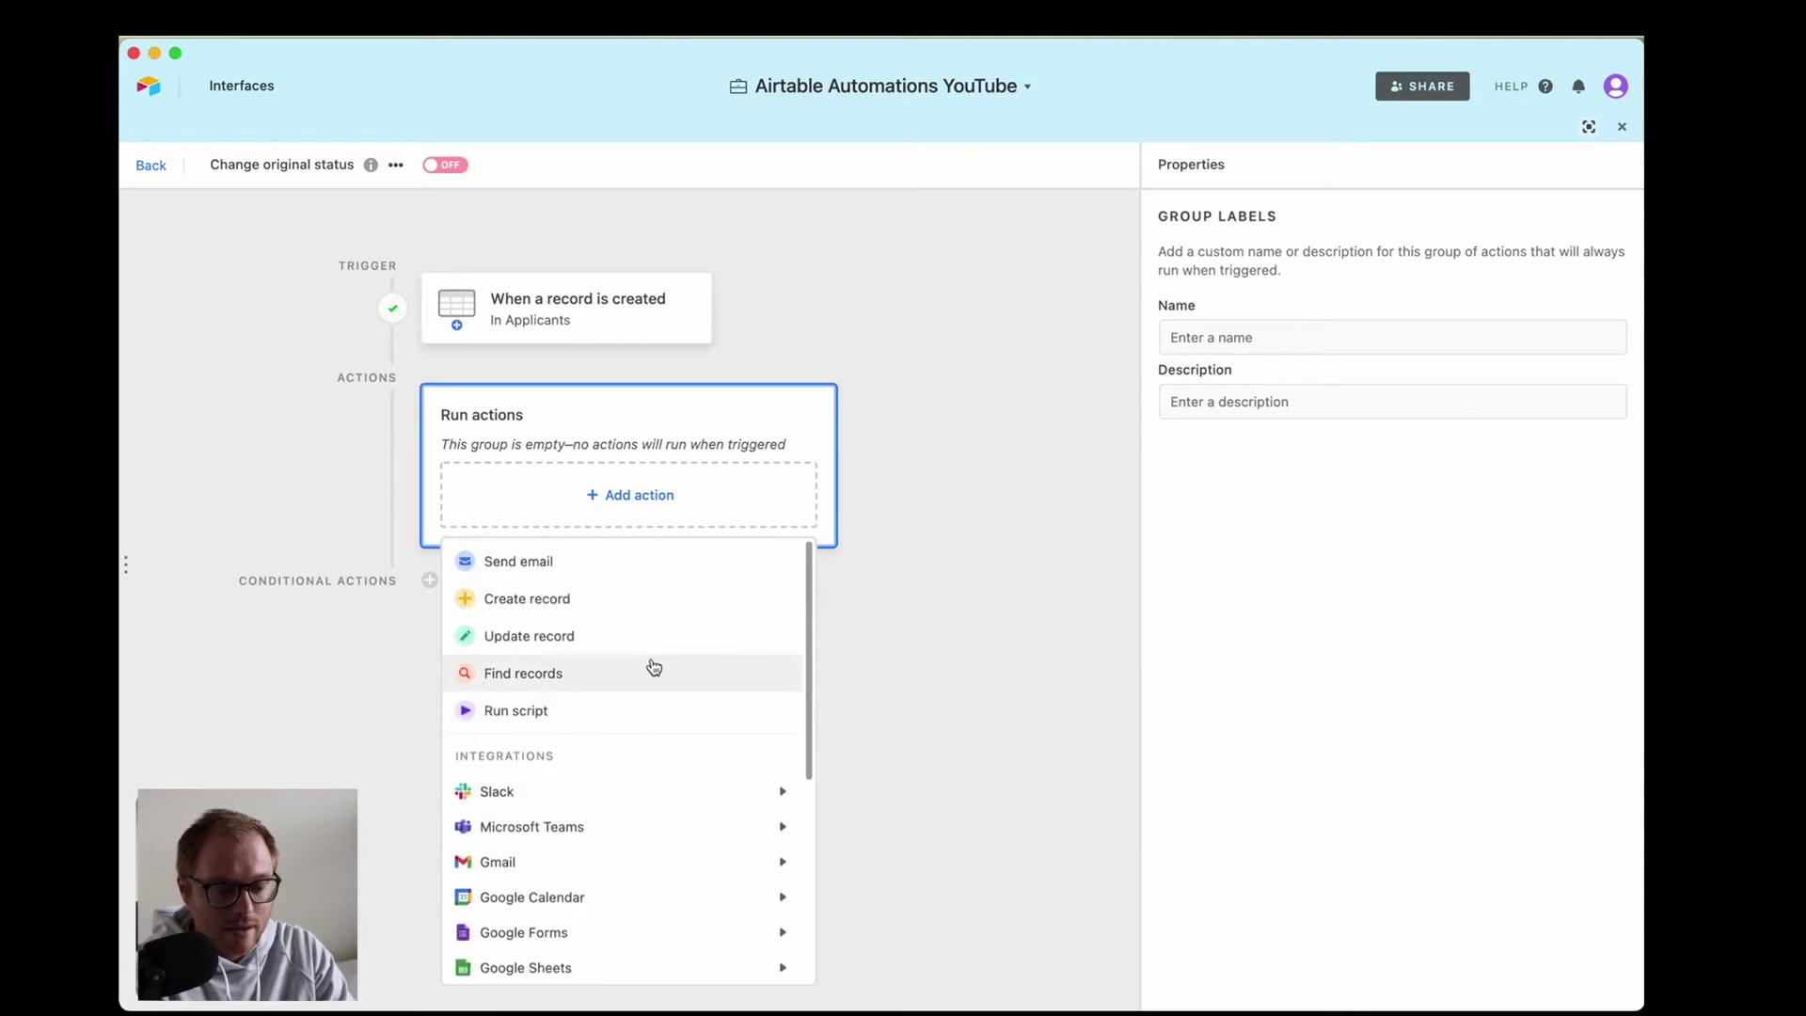
click(532, 645)
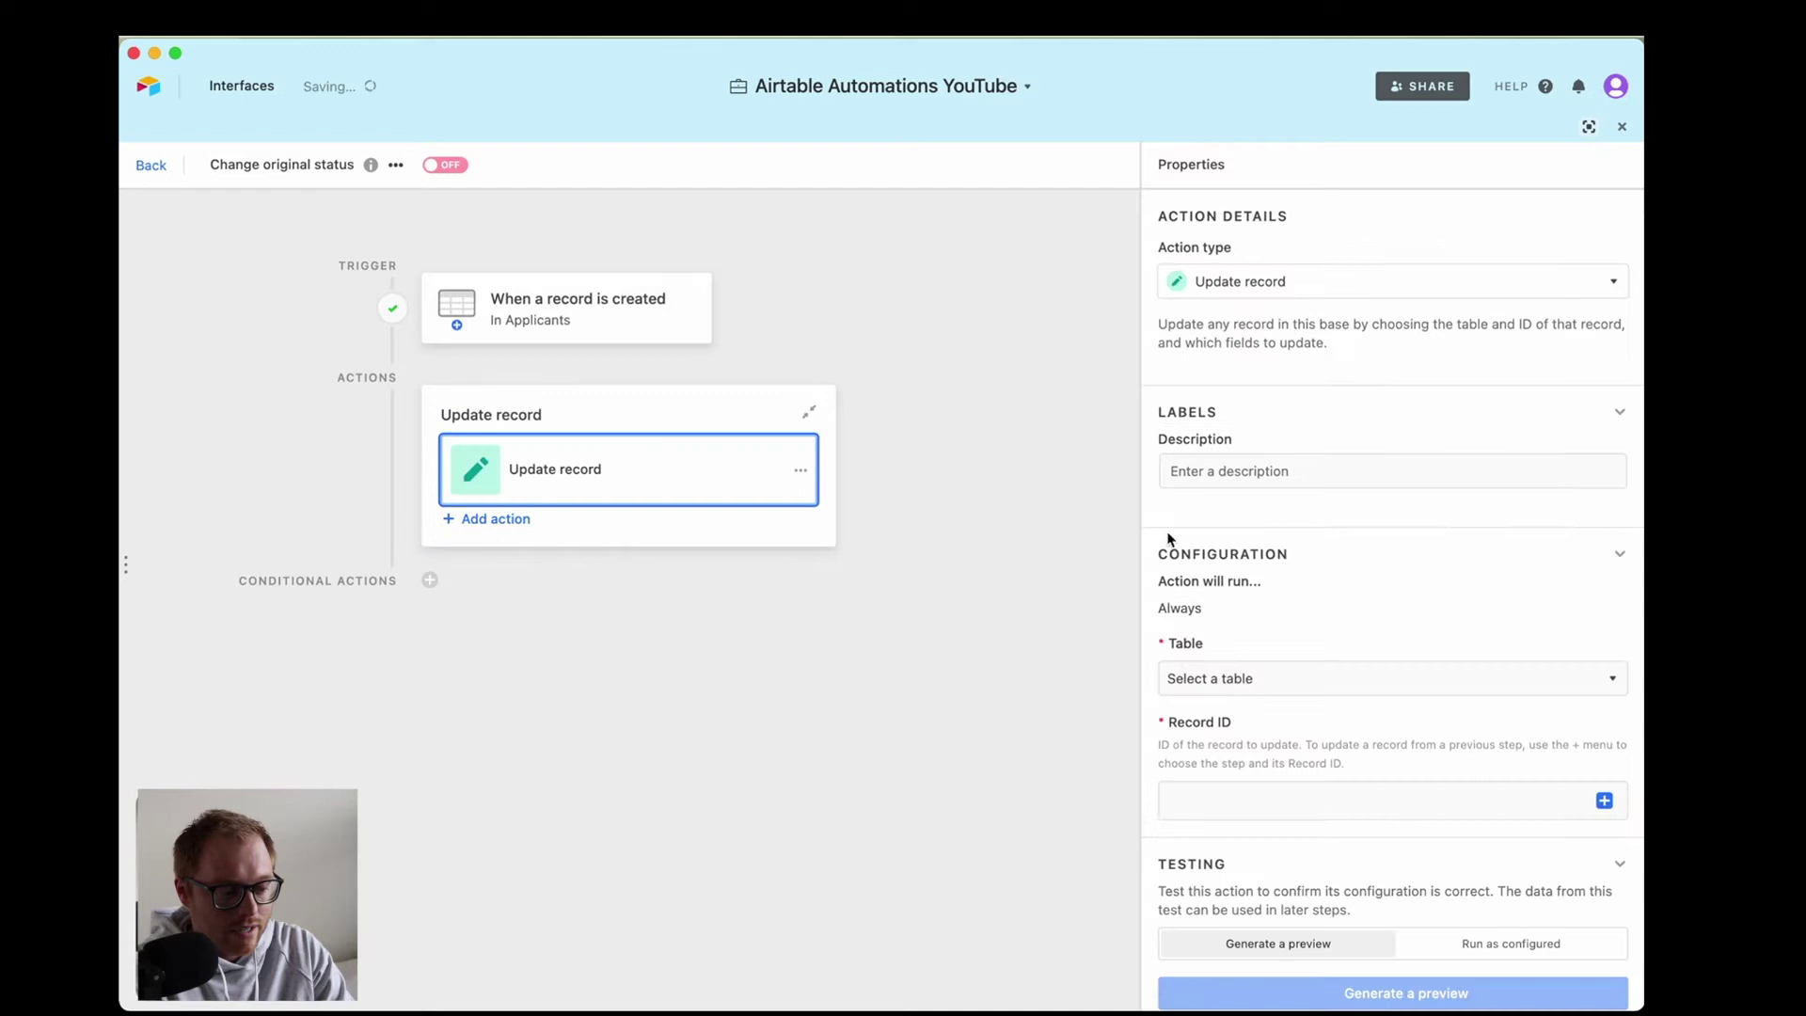
scroll(1338, 605, down, 2)
click(1270, 584)
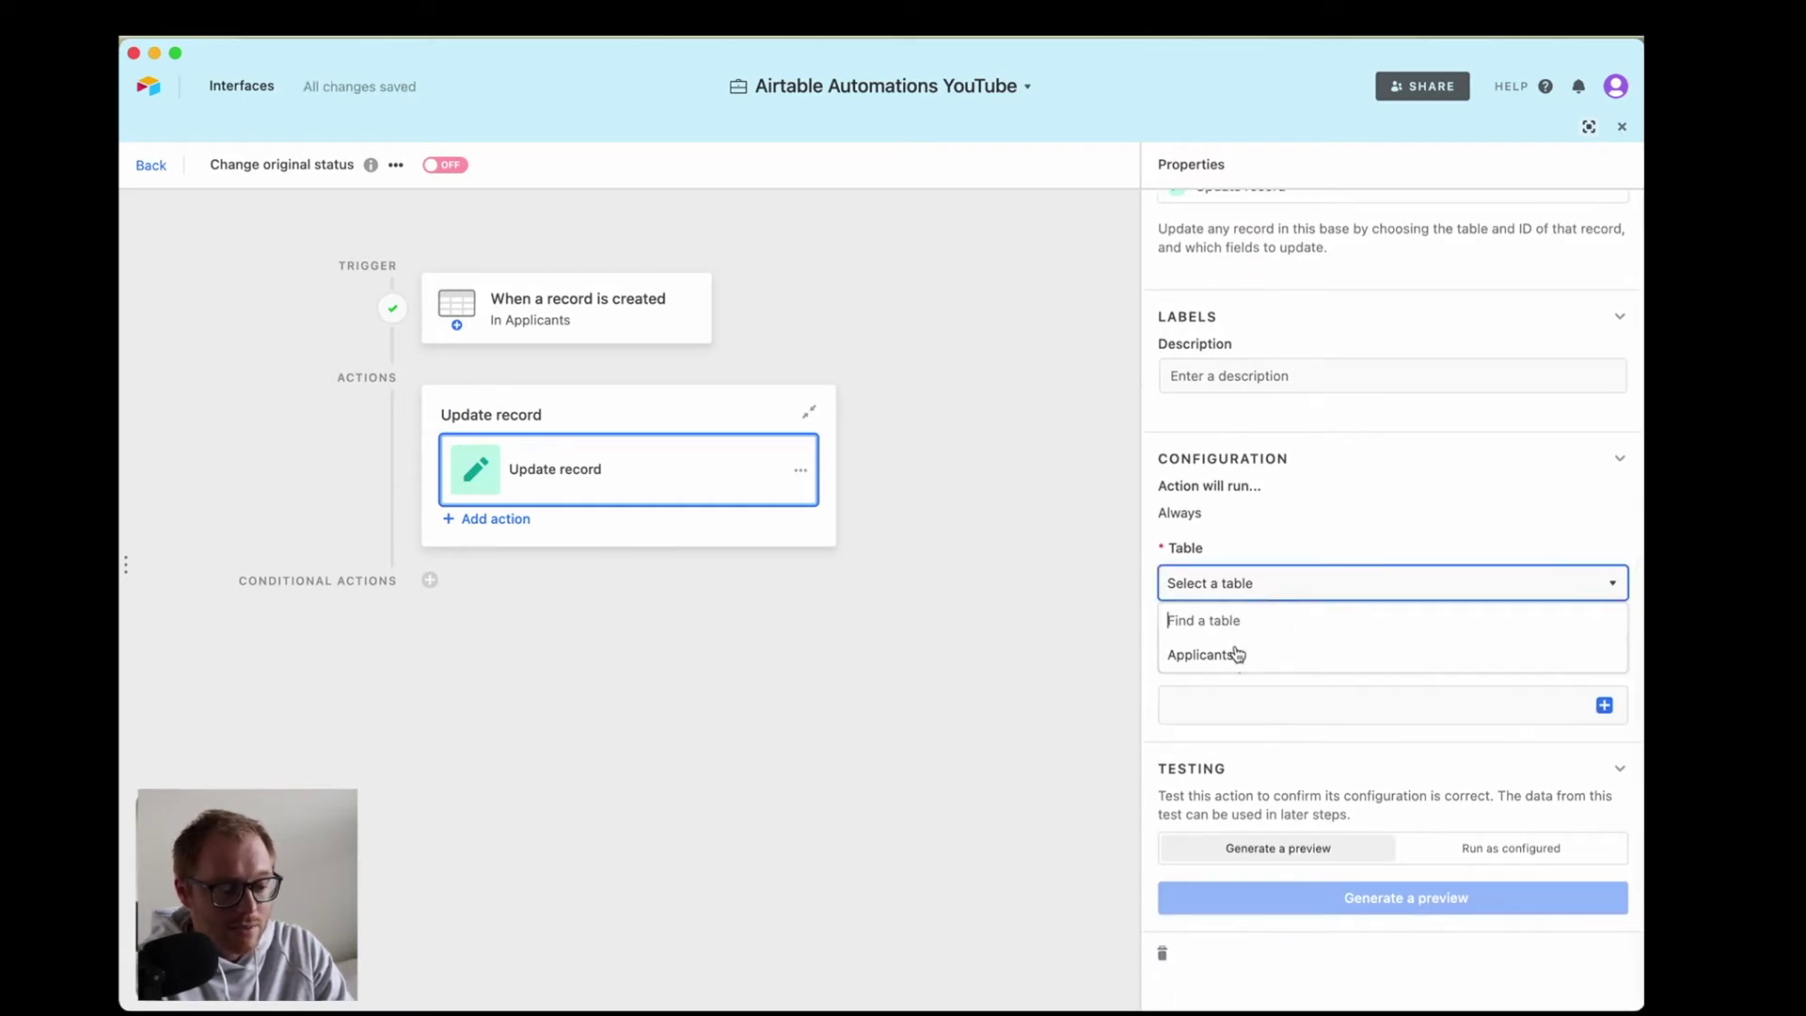
click(1243, 655)
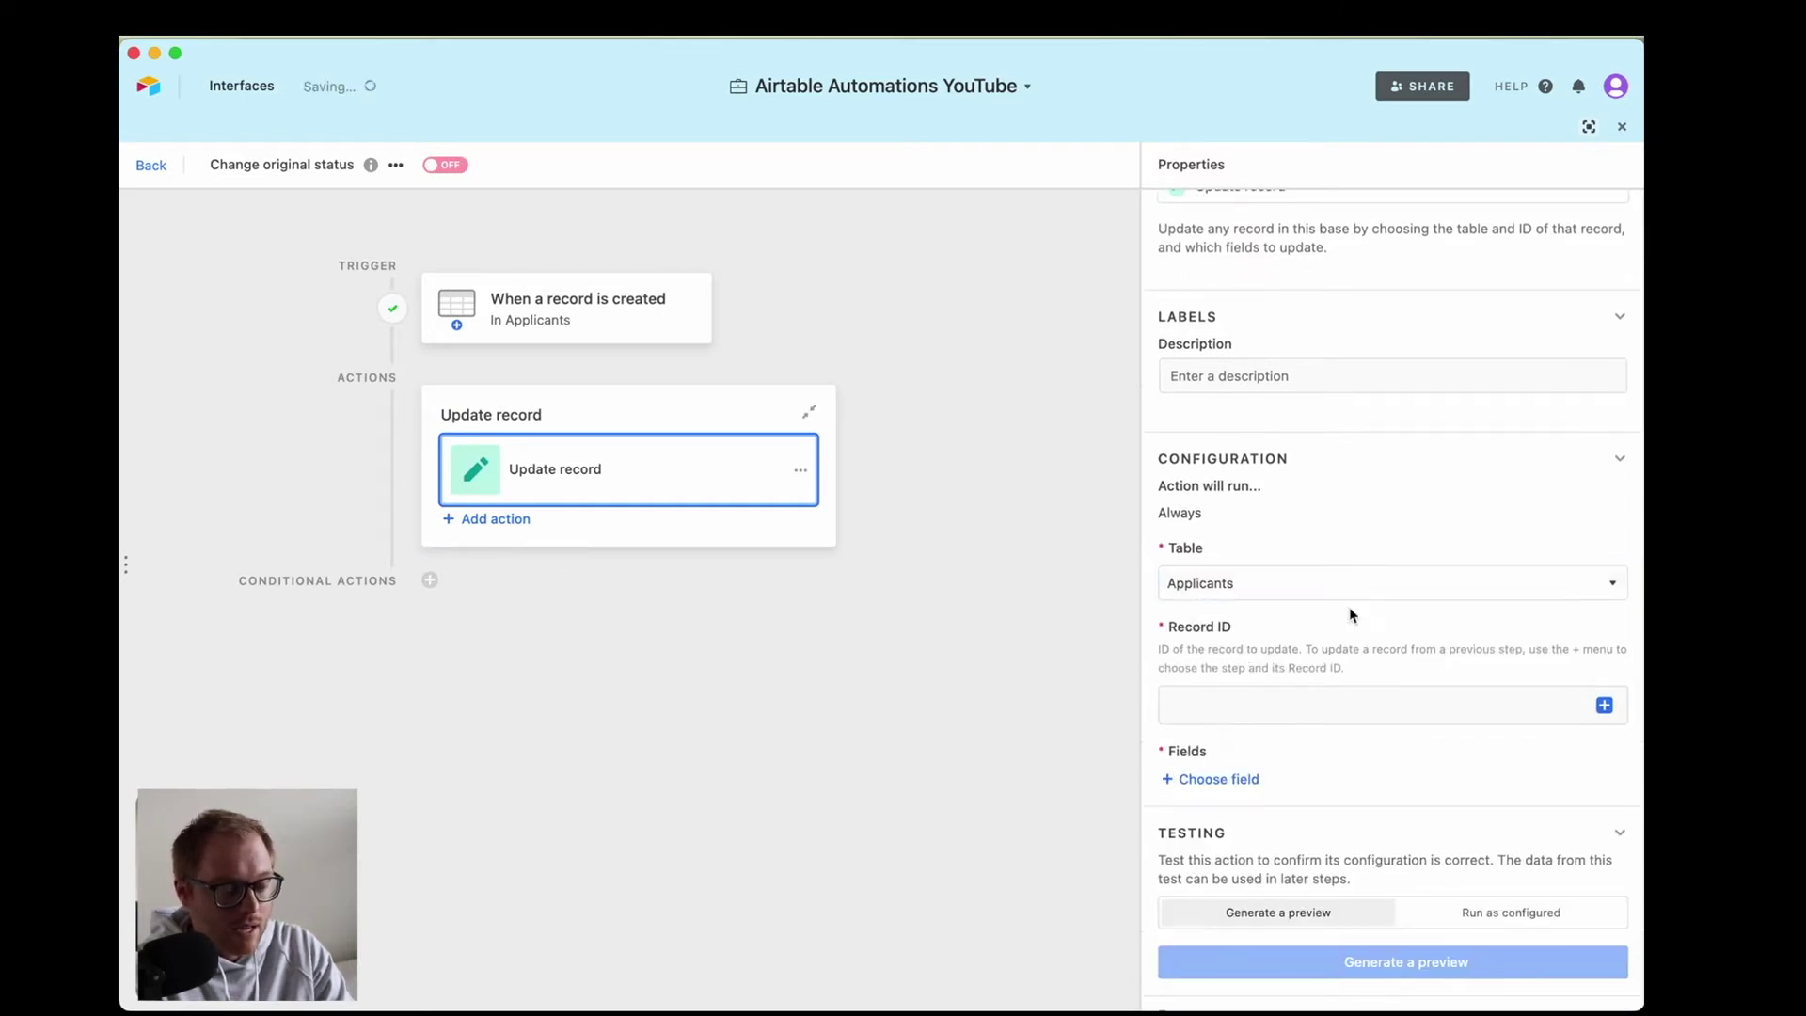
Set the Record ID to the Step 1 trigger record's Airtable record ID.
click(1283, 708)
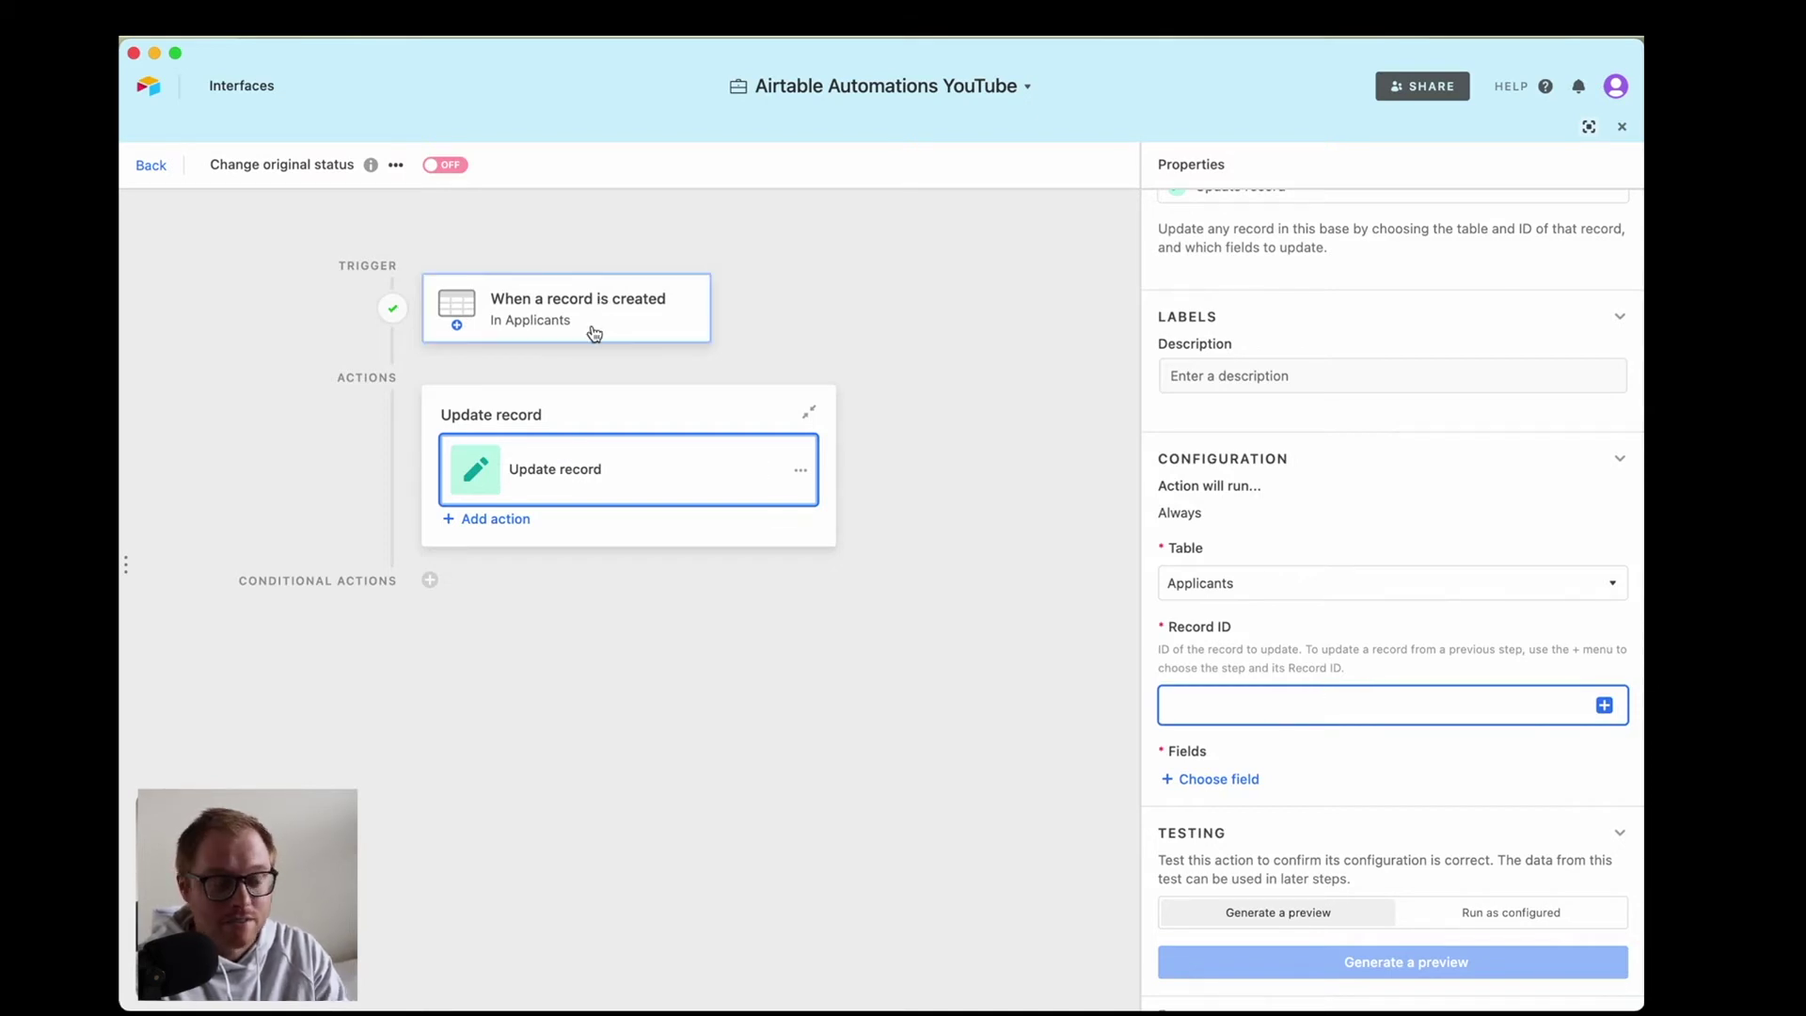
click(1603, 705)
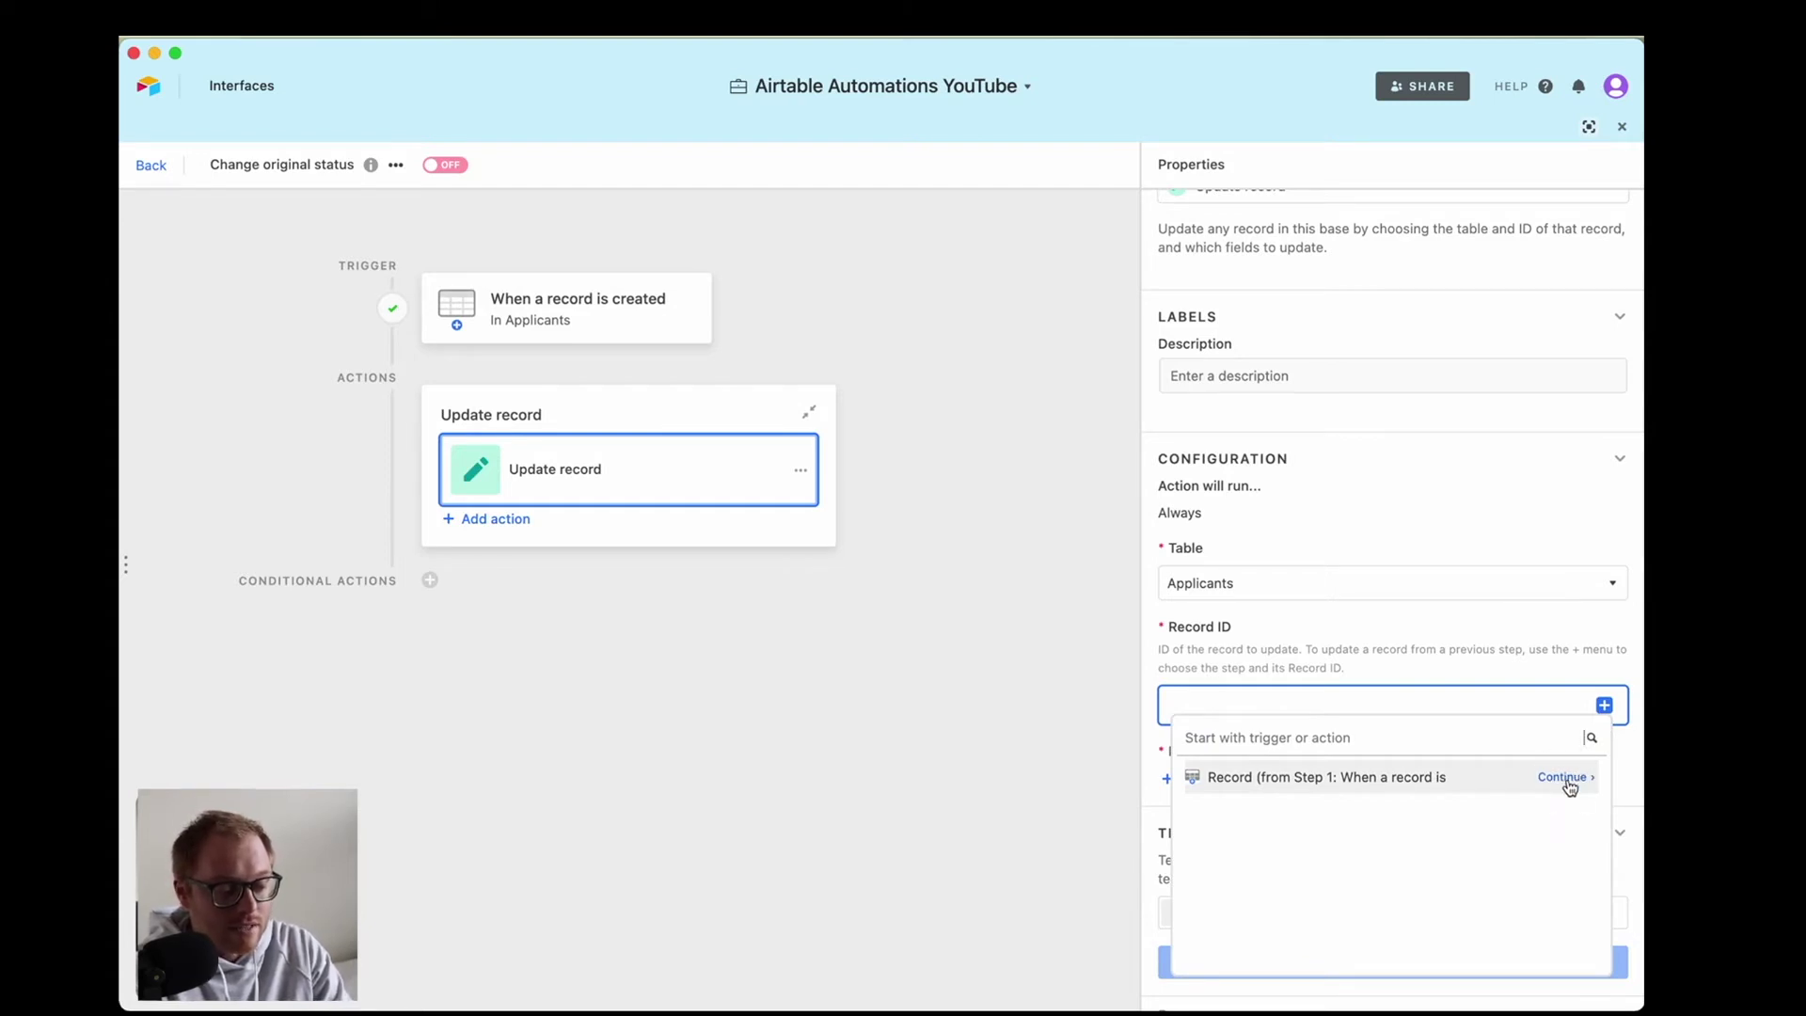
click(1565, 778)
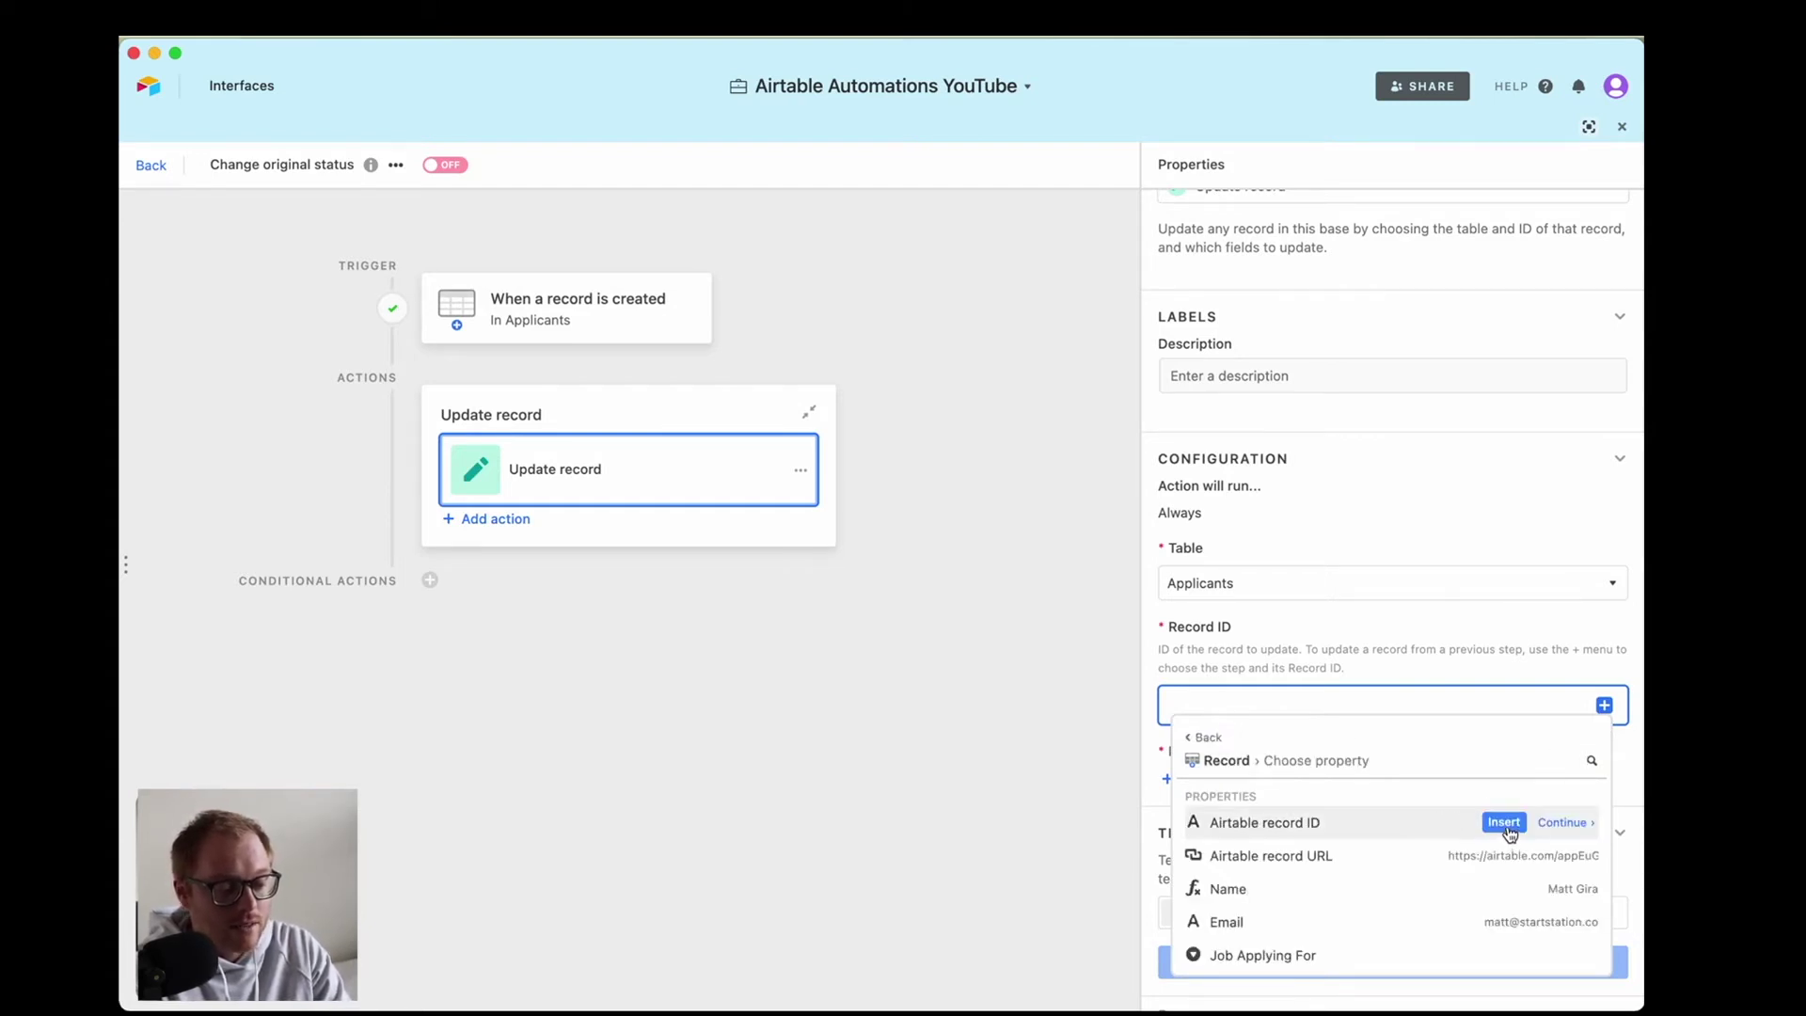
click(1503, 822)
scroll(1318, 725, down, 2)
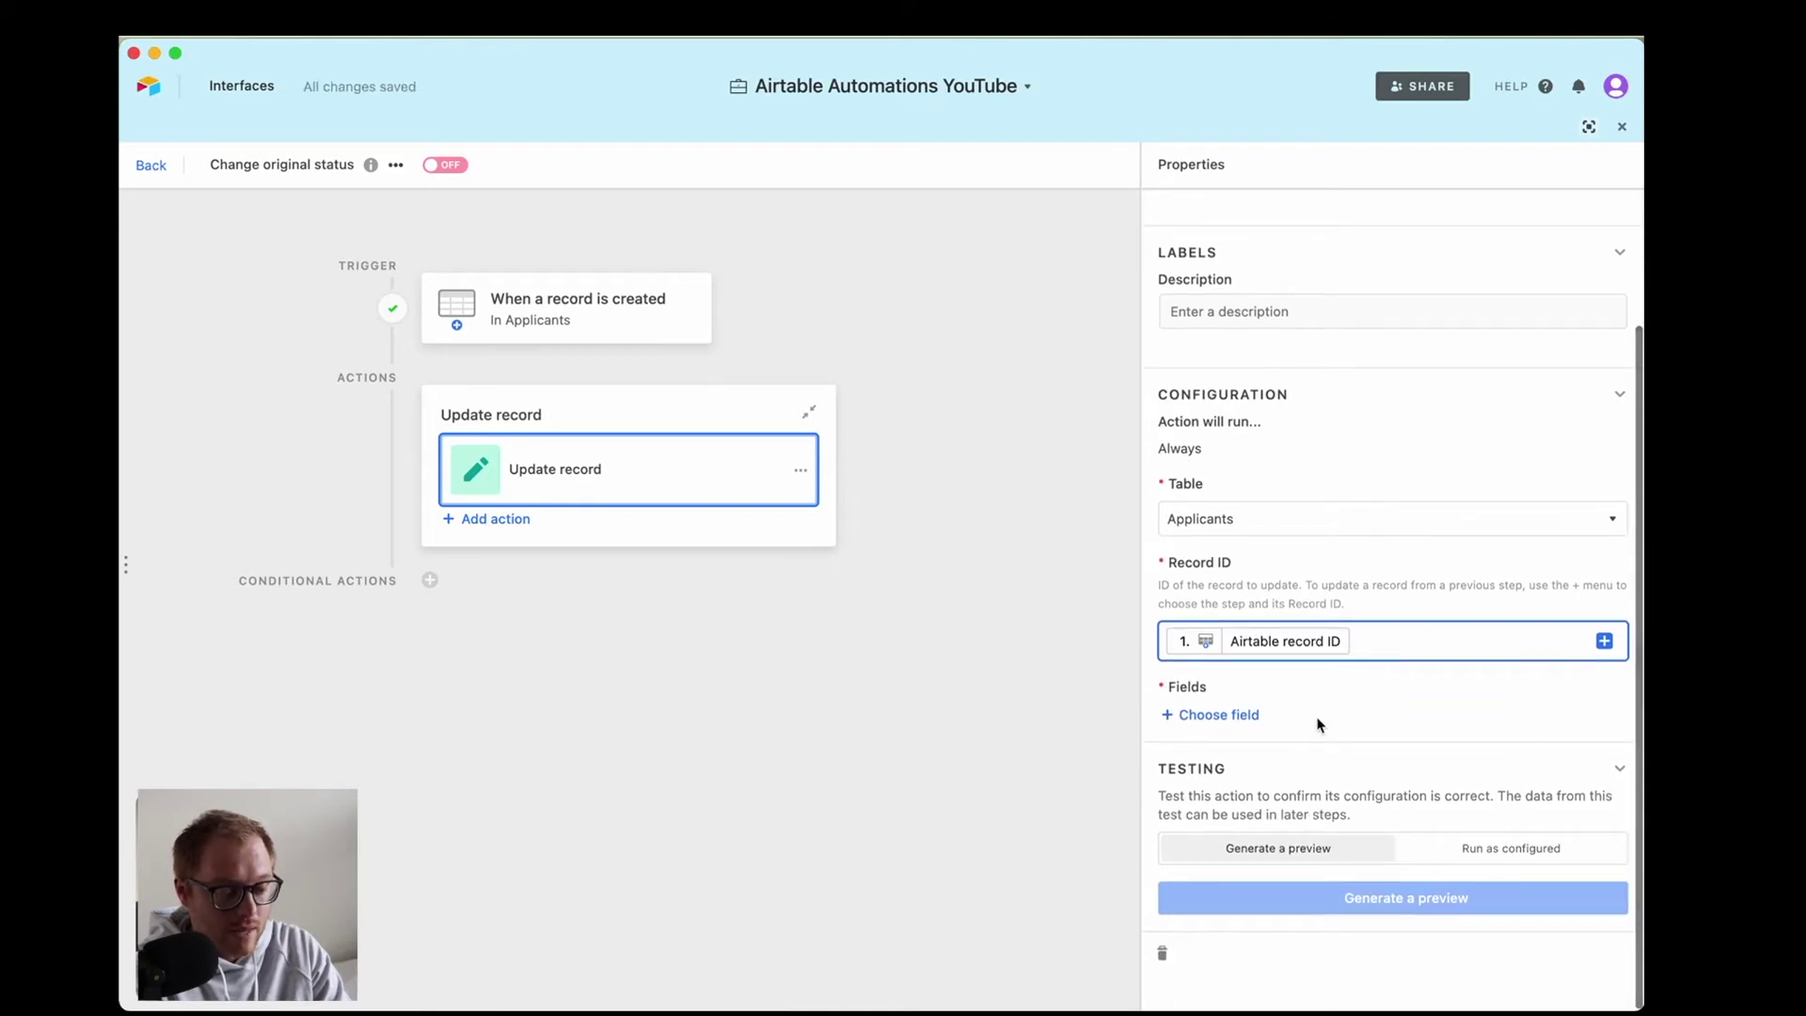
scroll(1318, 725, down, 1)
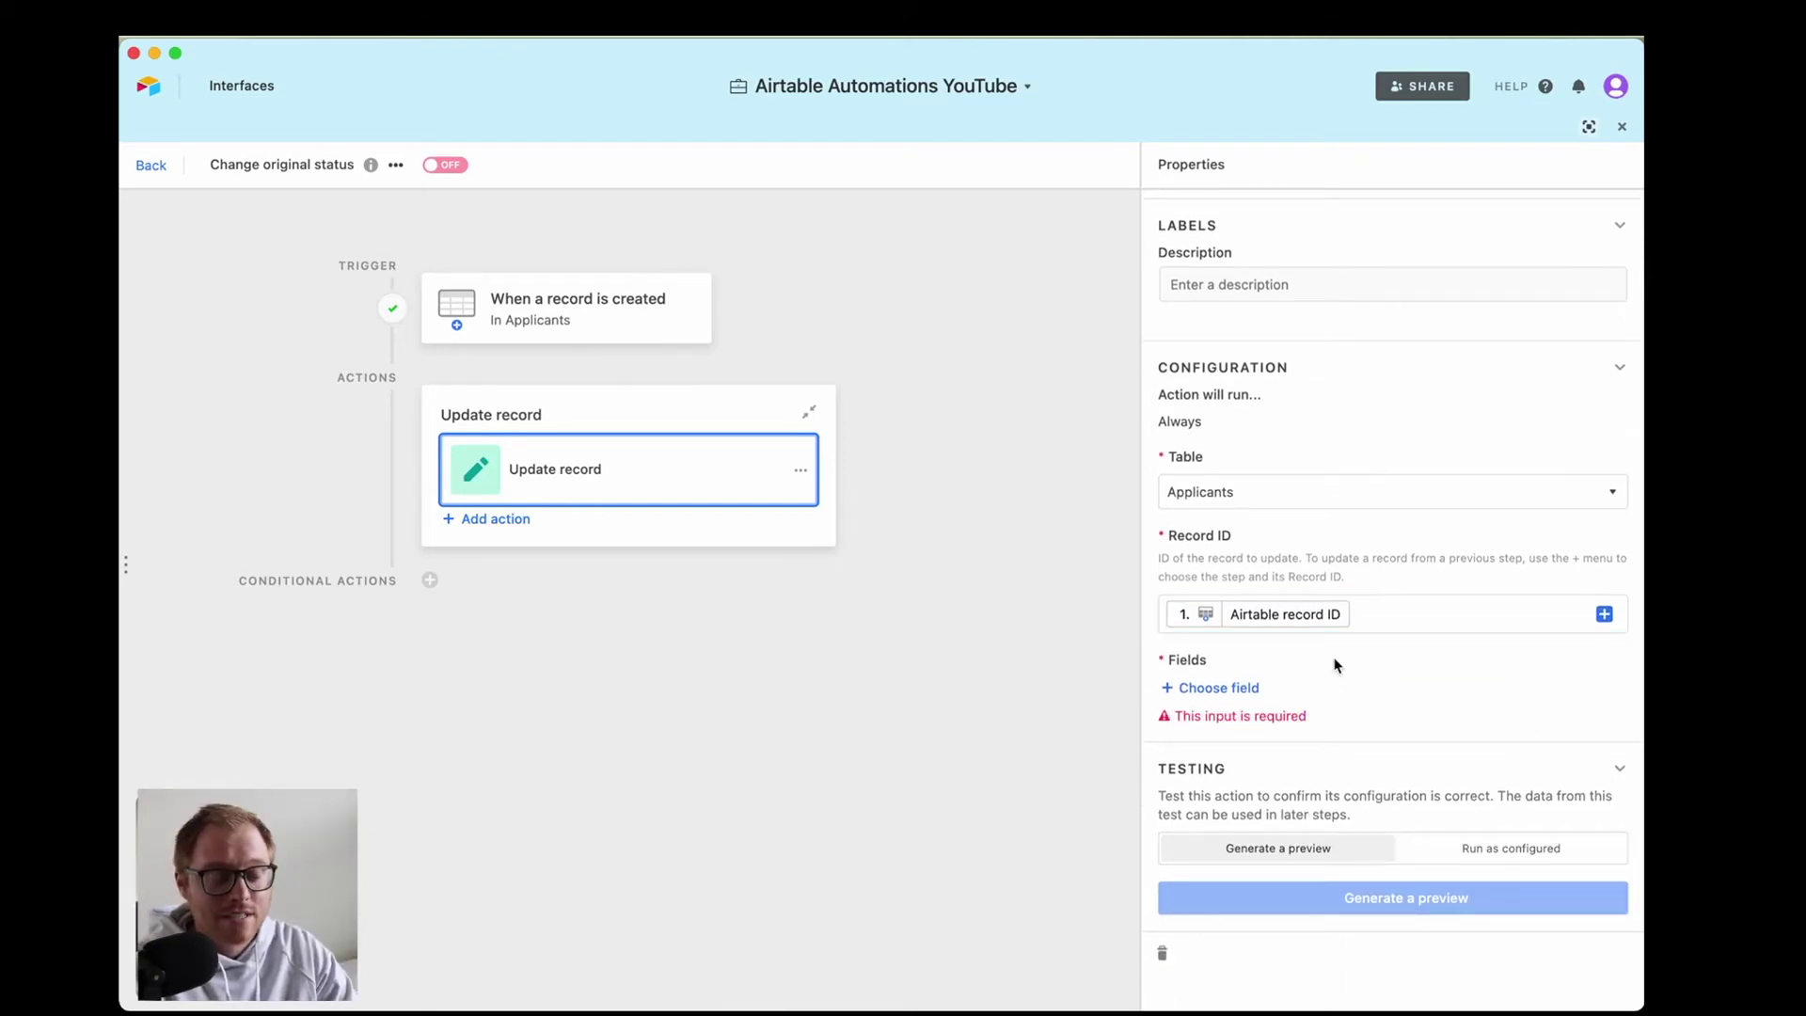
Have the Update record action set the Status field to 'Applied'.
click(1225, 697)
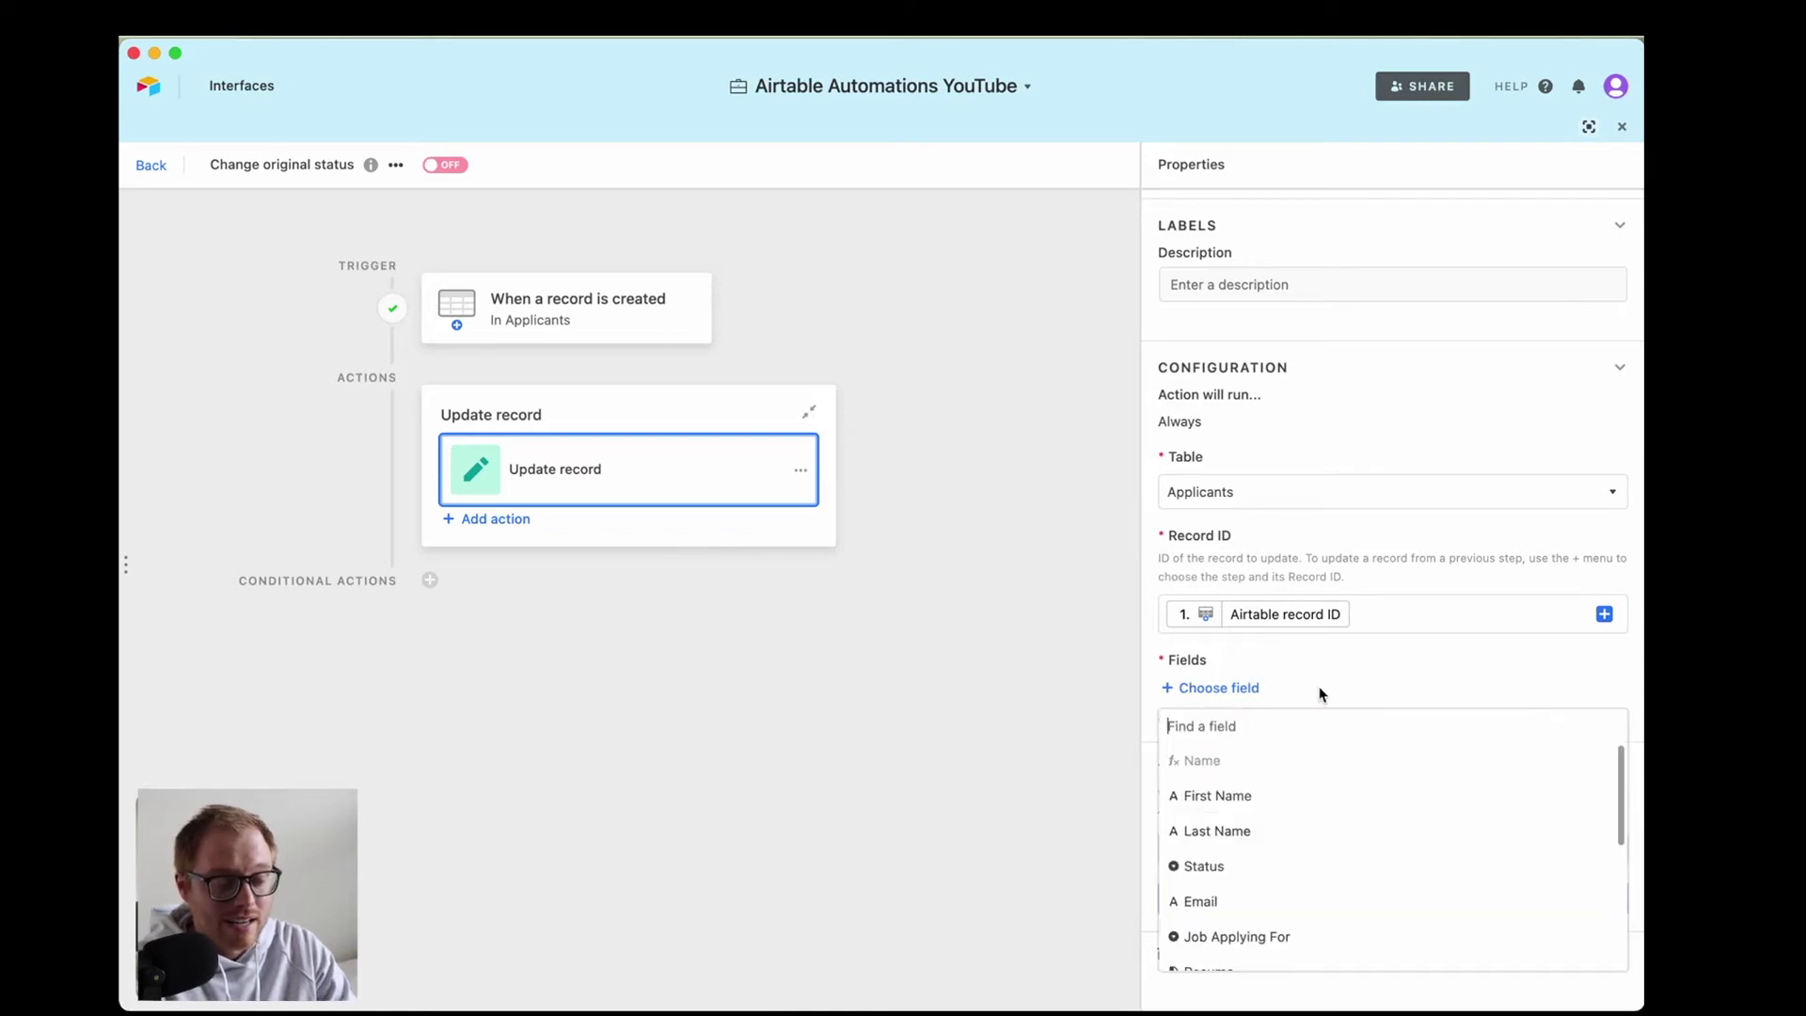
click(1221, 866)
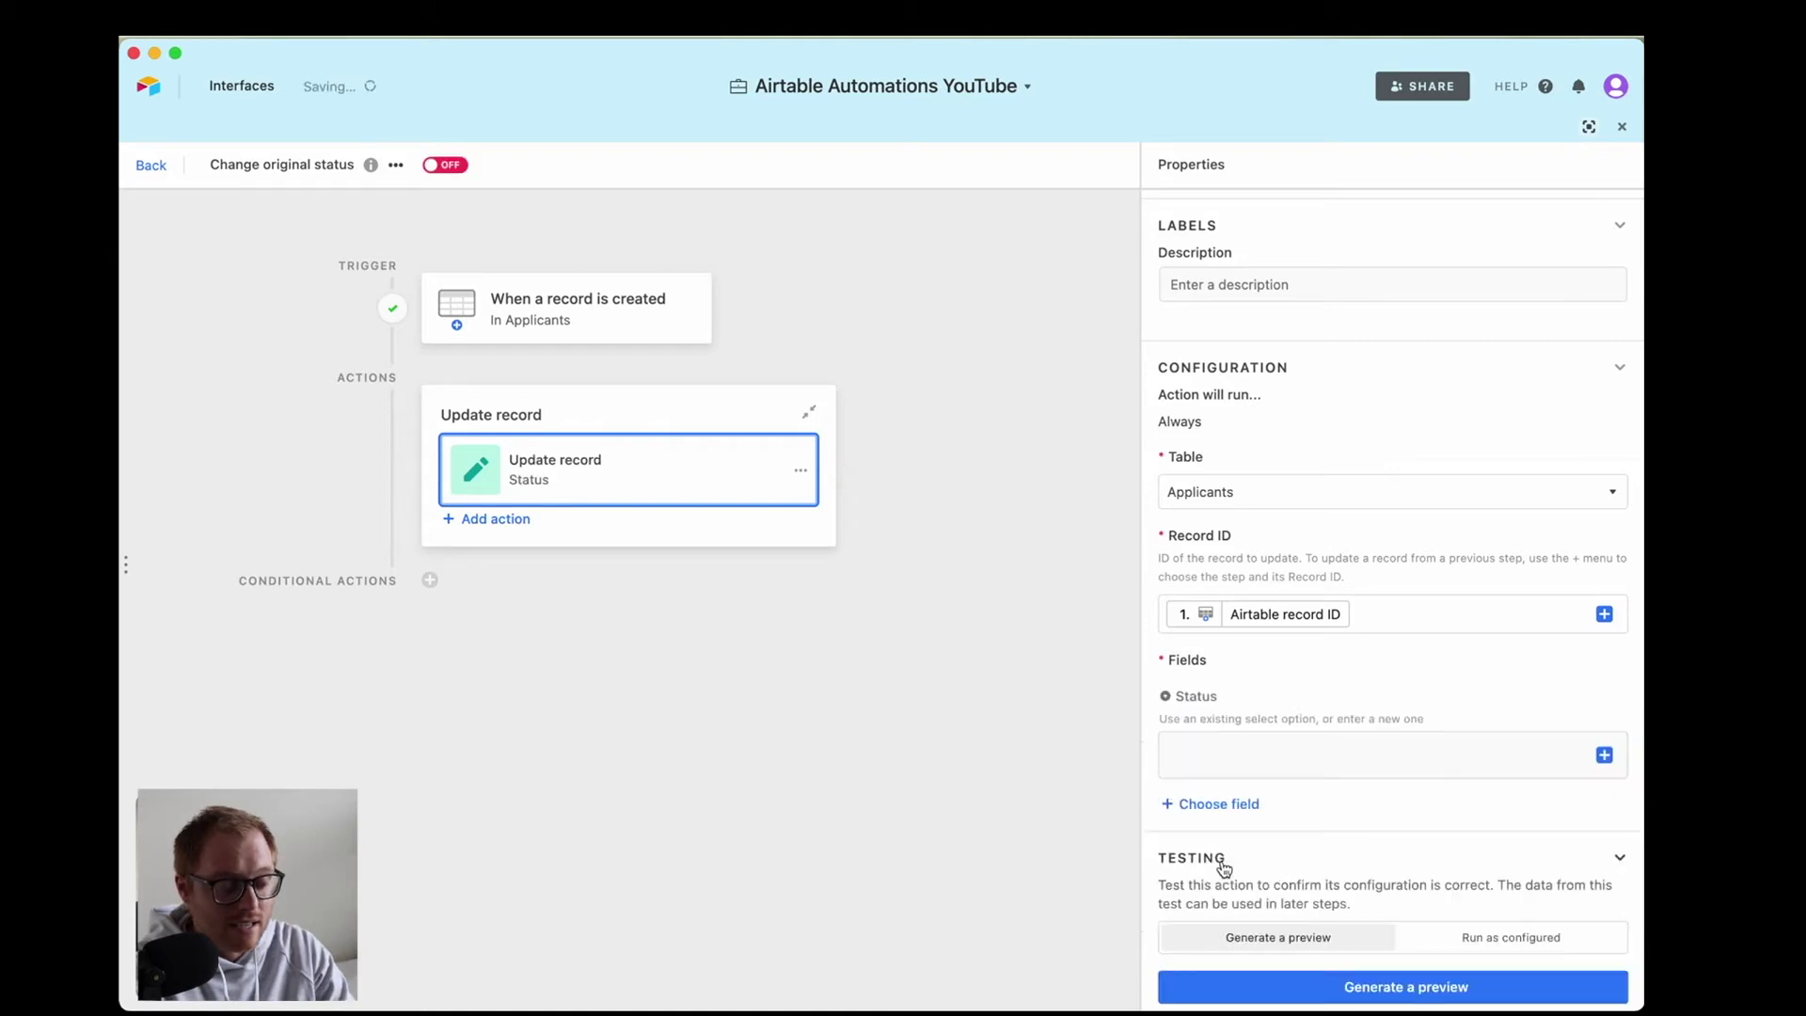
click(1213, 742)
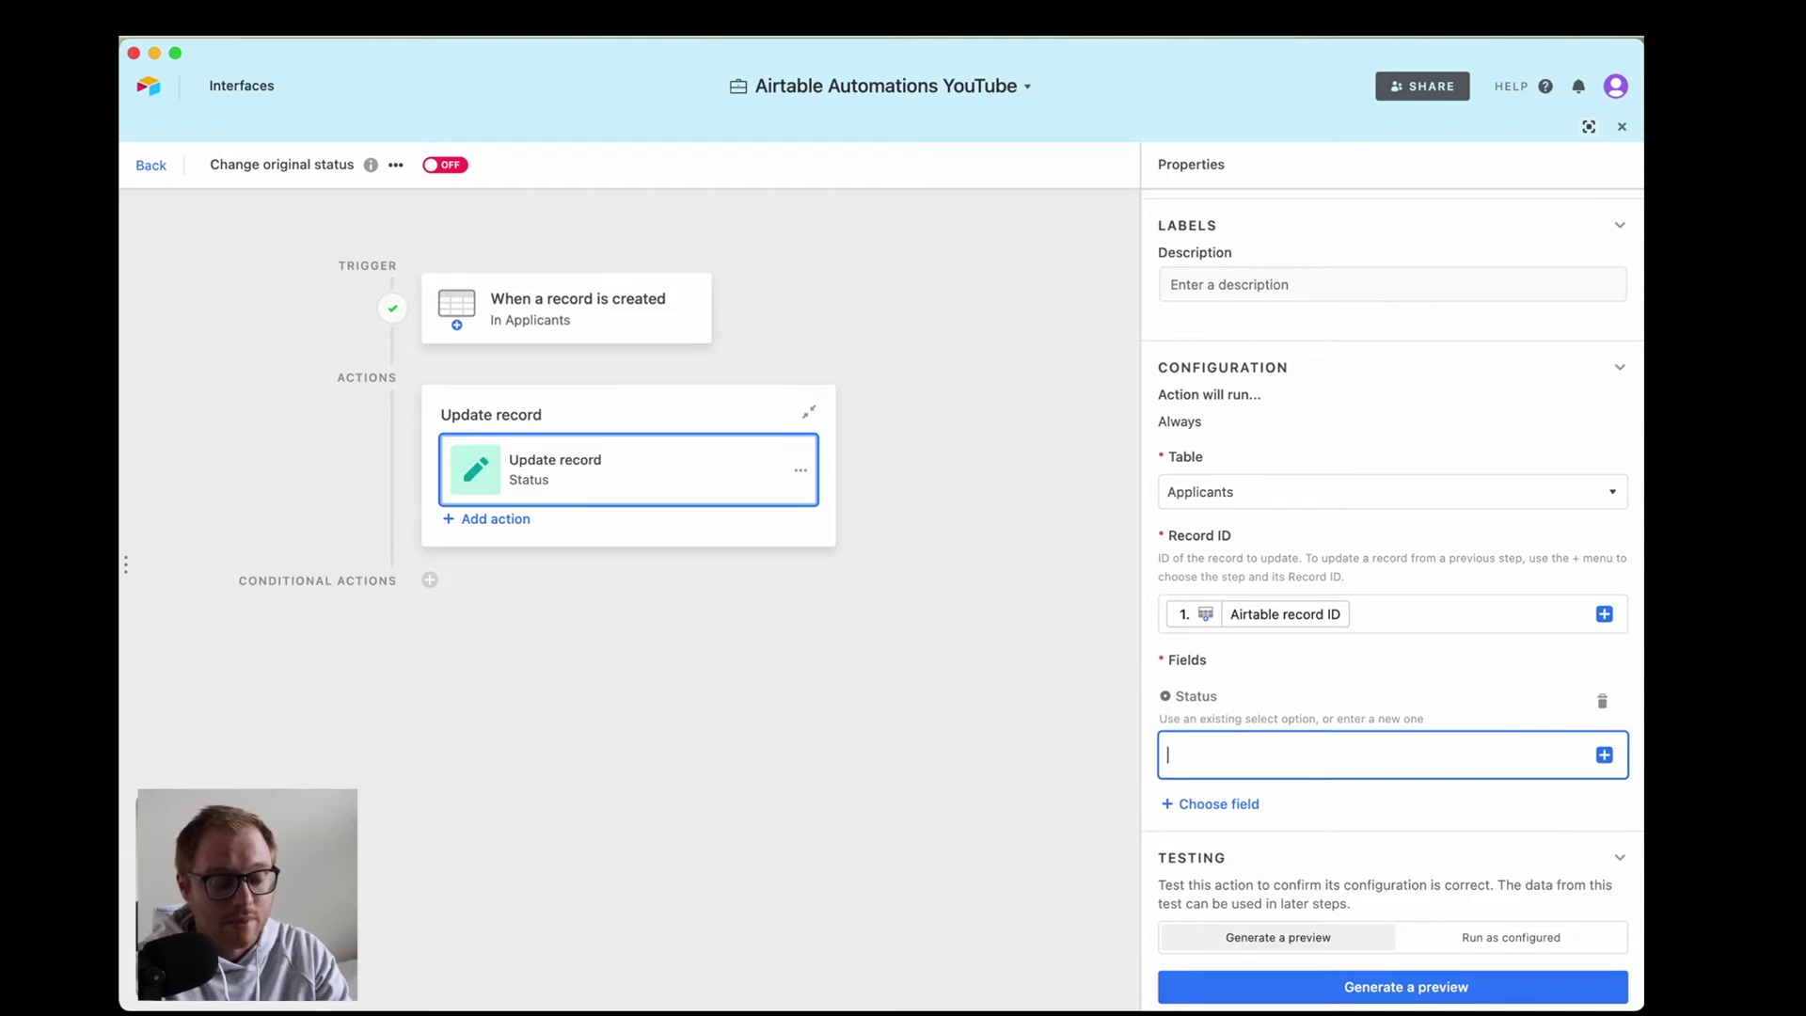
text(Applied)
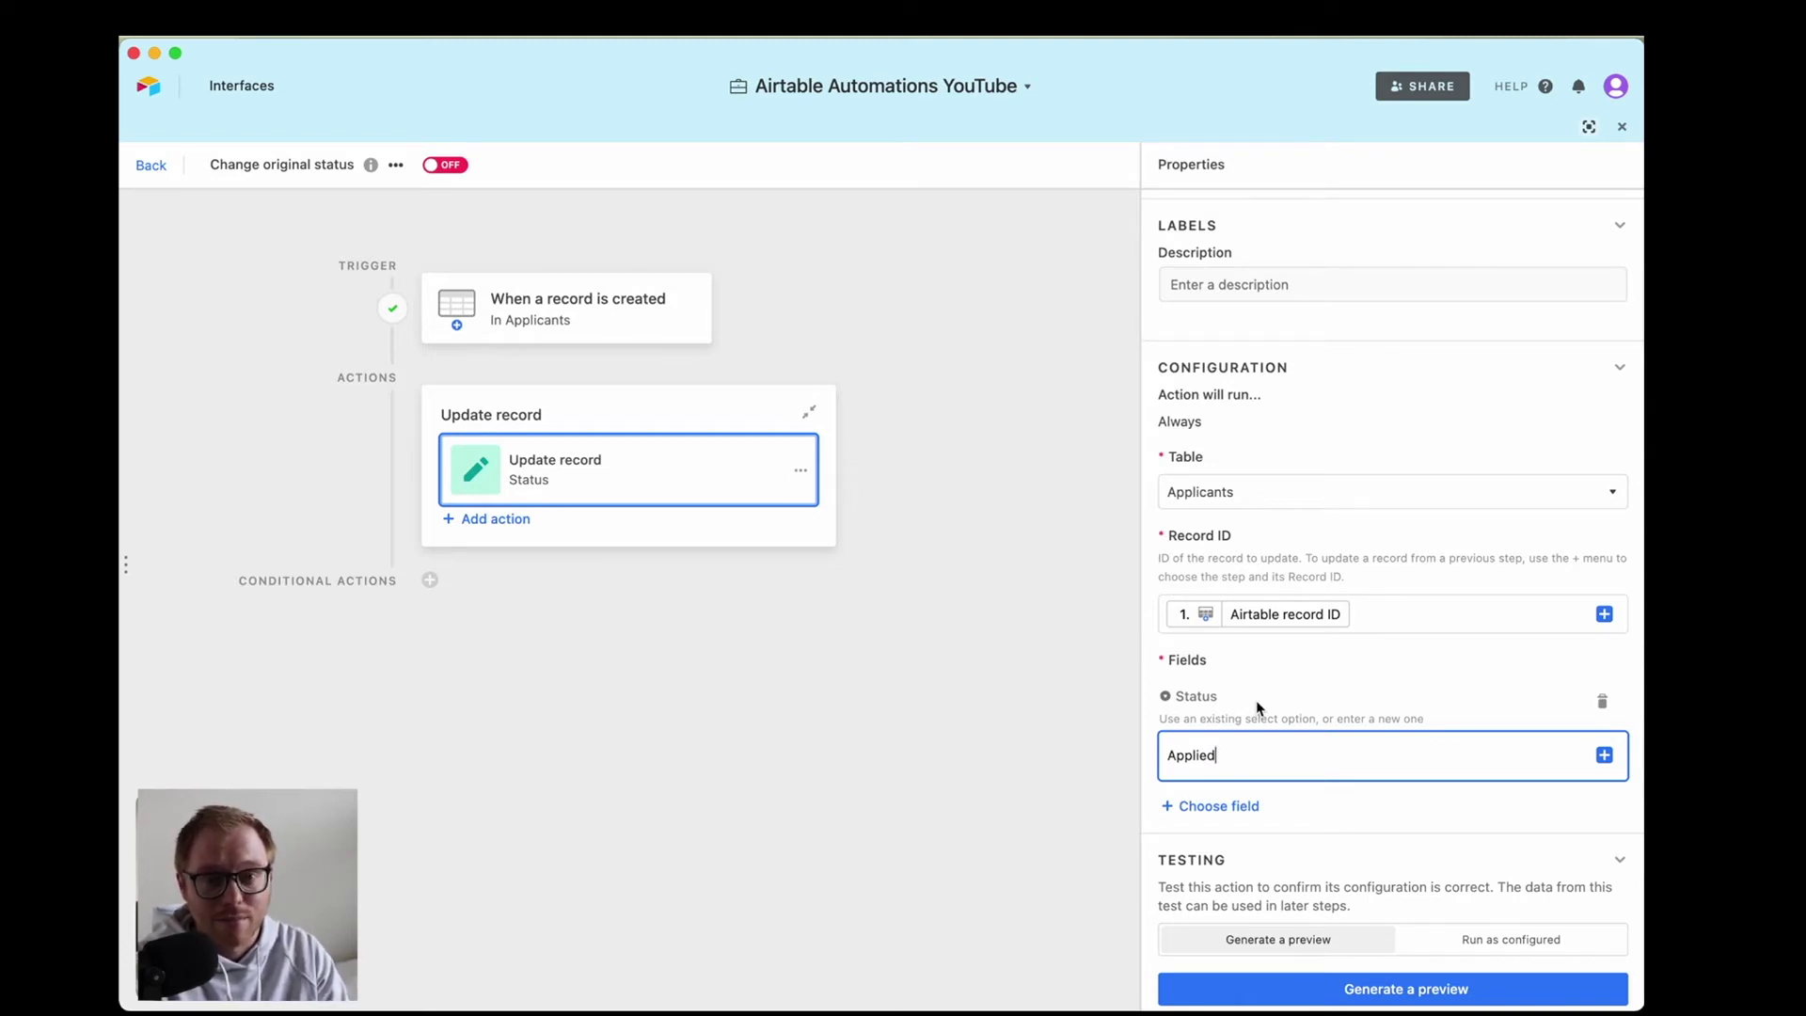
key(Left)
key(Left)
key(Left)
key(Left)
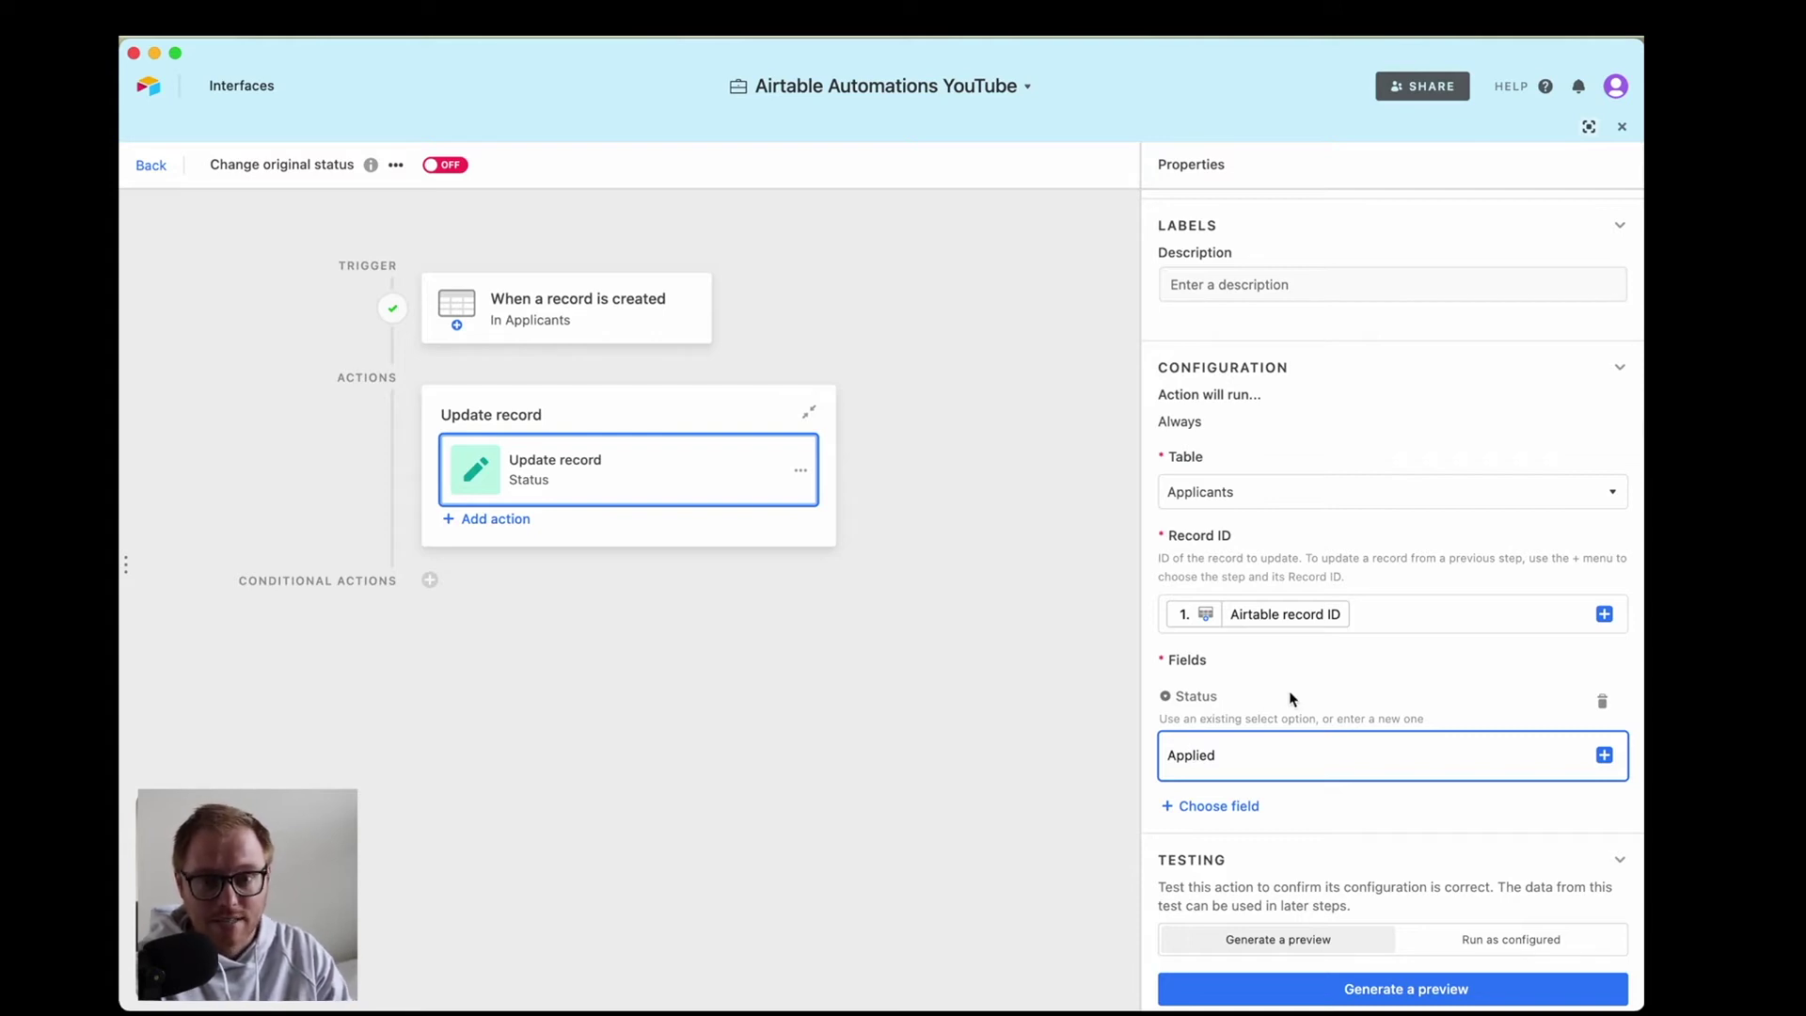
scroll(1333, 711, down, 2)
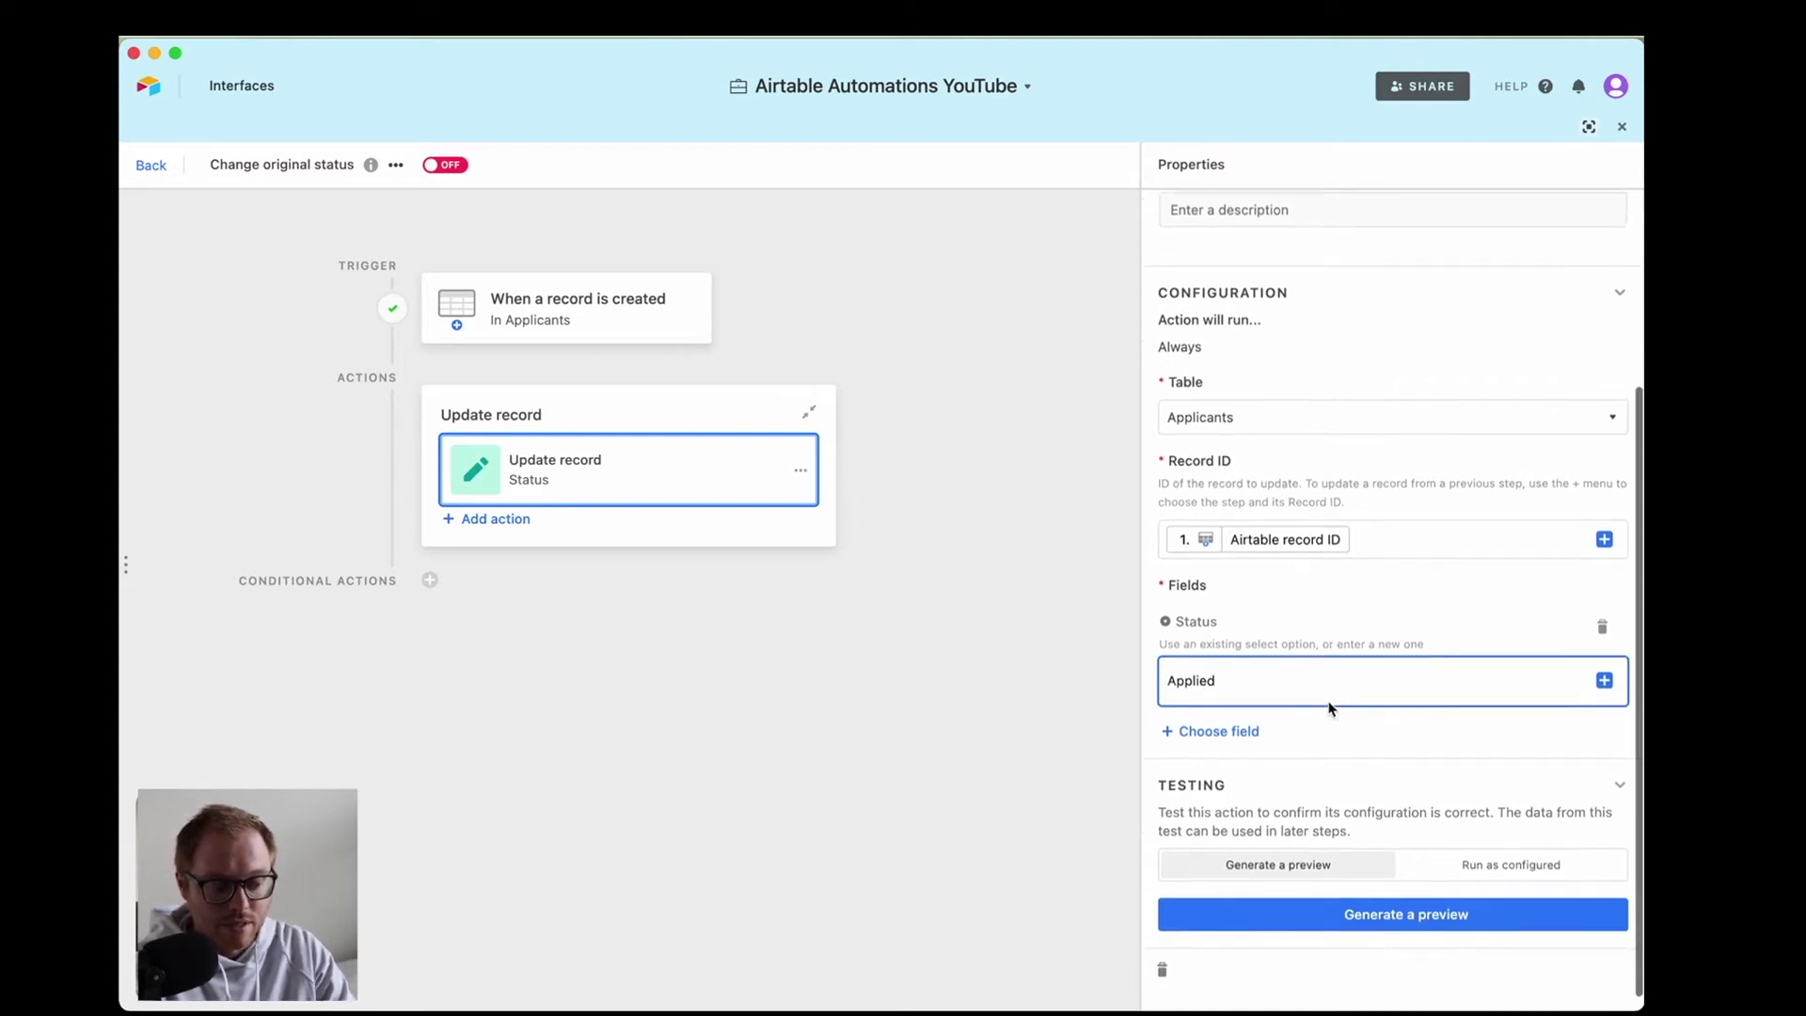
Generate a preview of the Update record action to confirm the record gets updated.
click(1375, 915)
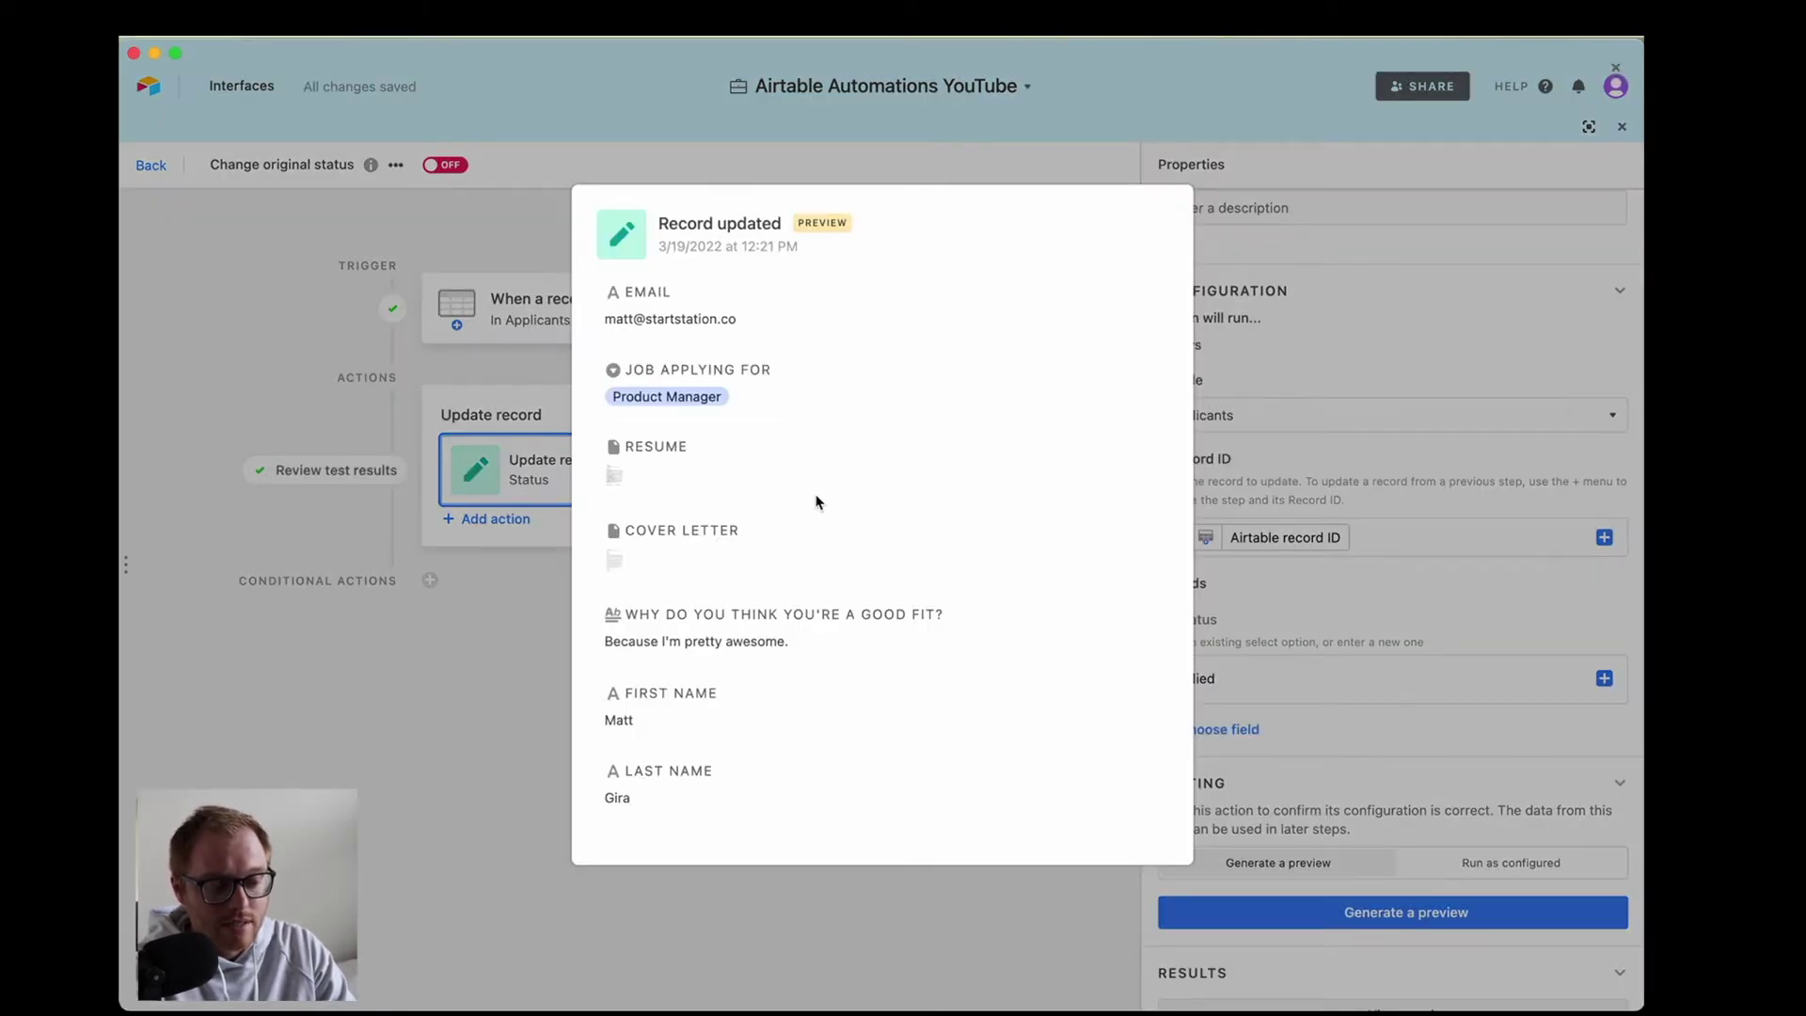
scroll(737, 536, down, 1)
scroll(737, 553, down, 5)
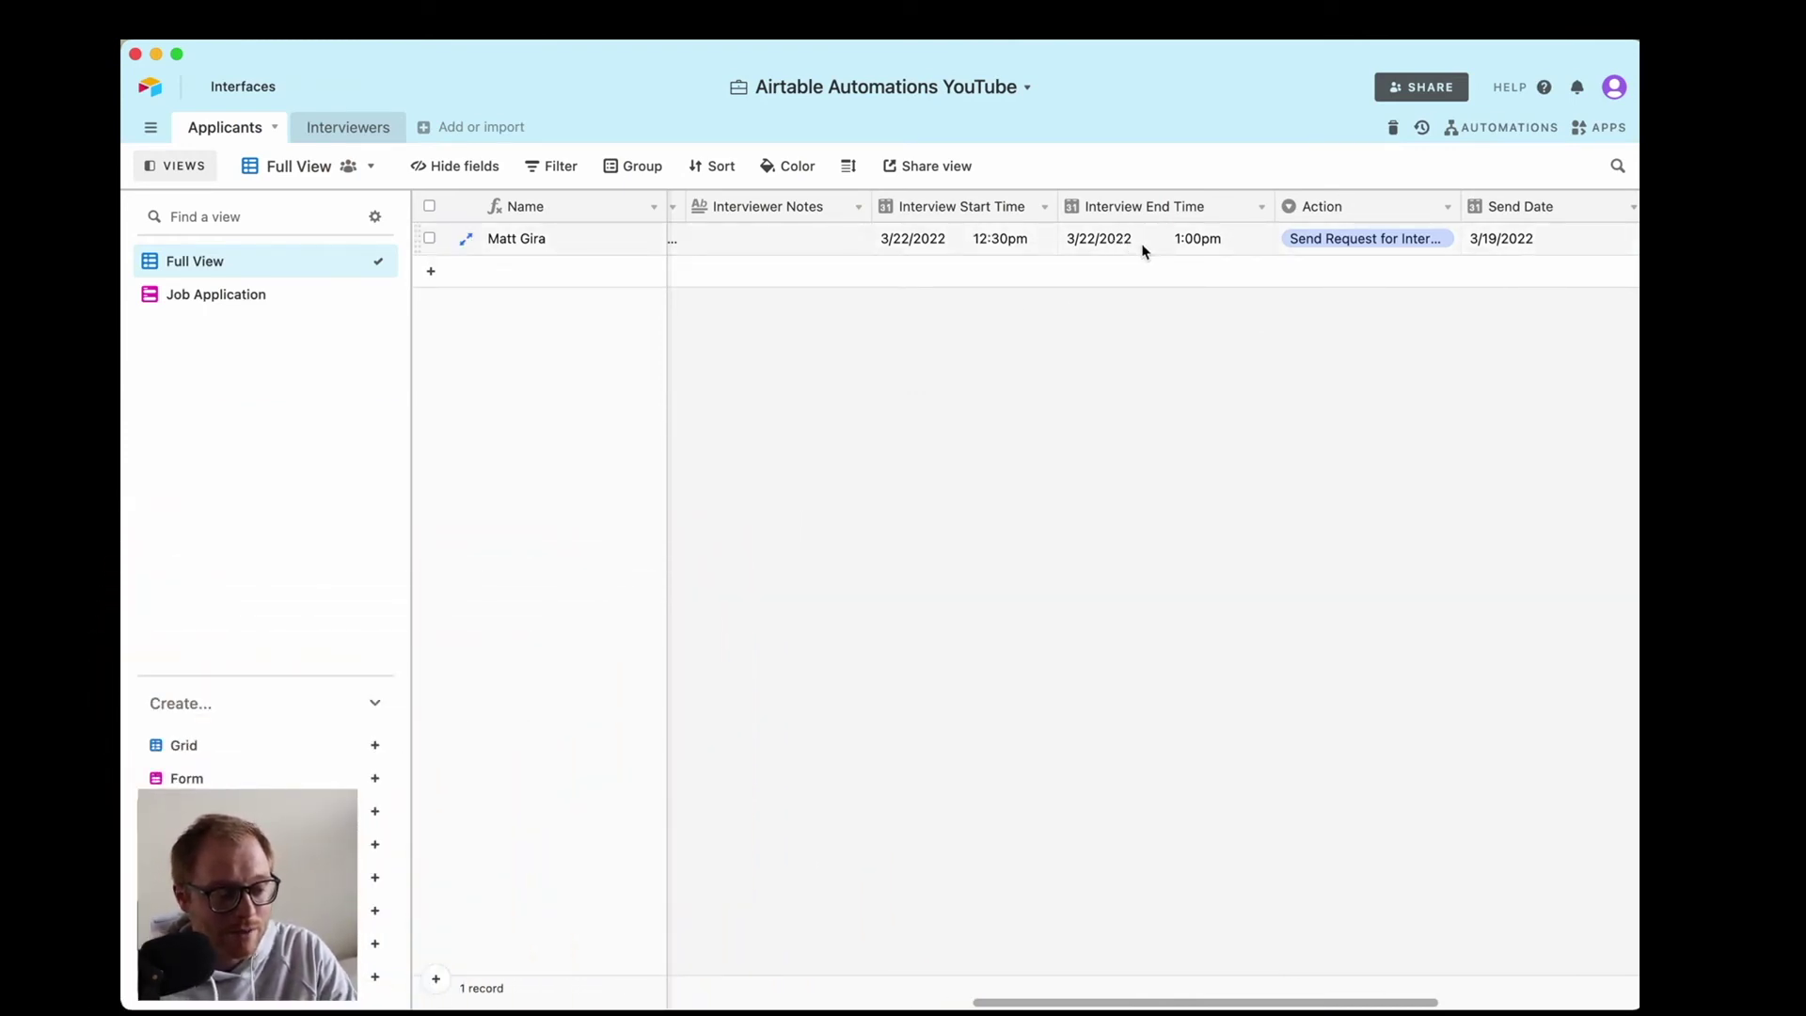
Link interviewer Bob to the applicant's Interviewers cell so the interviewer email fills in.
scroll(1176, 242, right, 4)
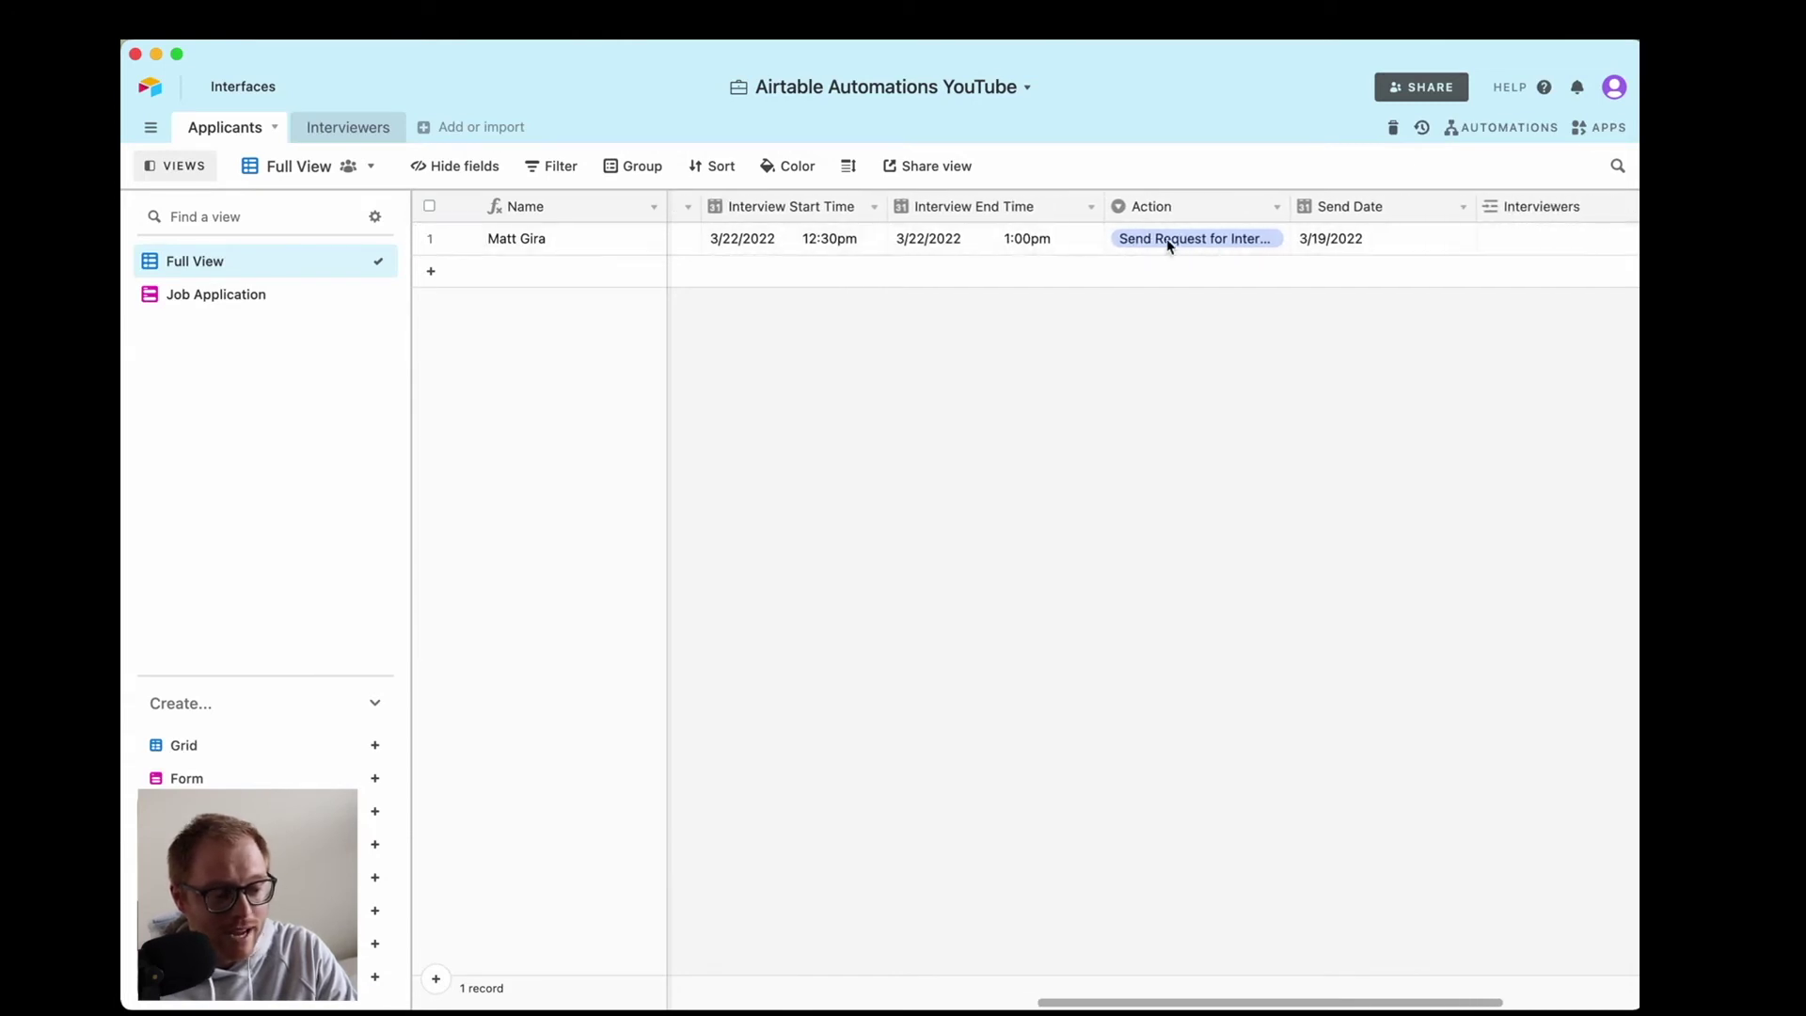
scroll(1389, 249, right, 4)
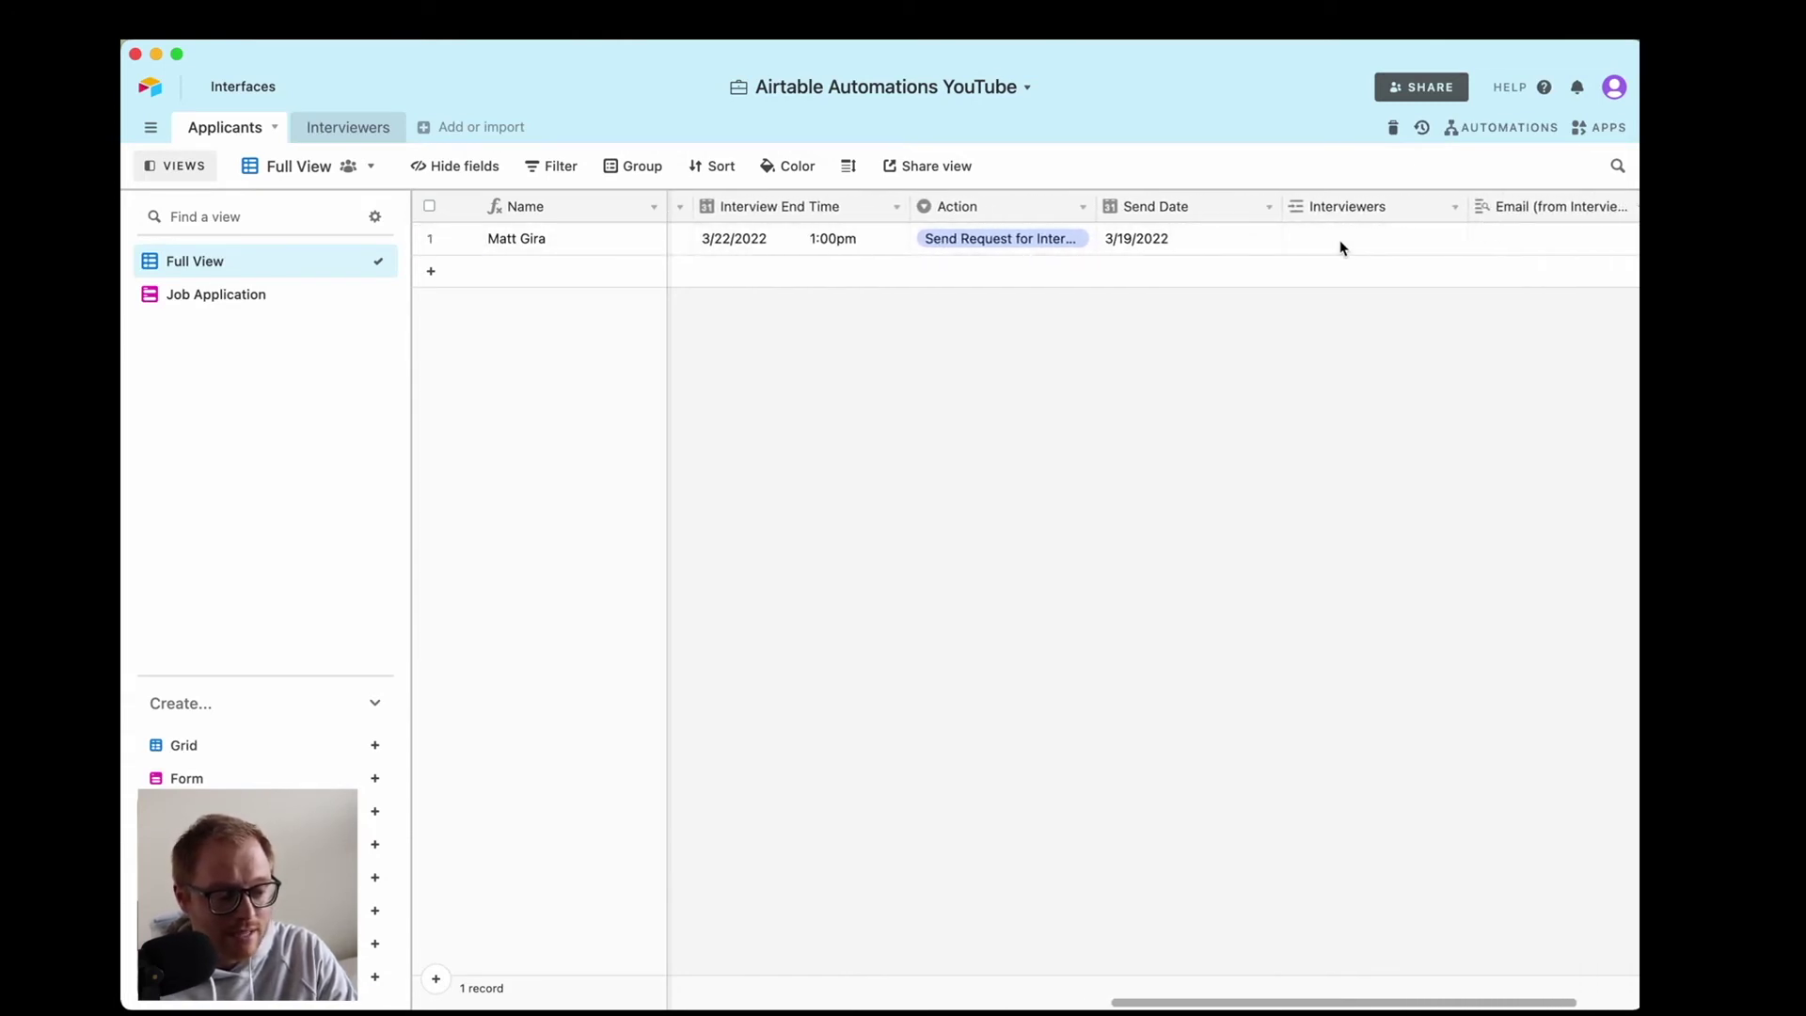
scroll(1336, 248, right, 1)
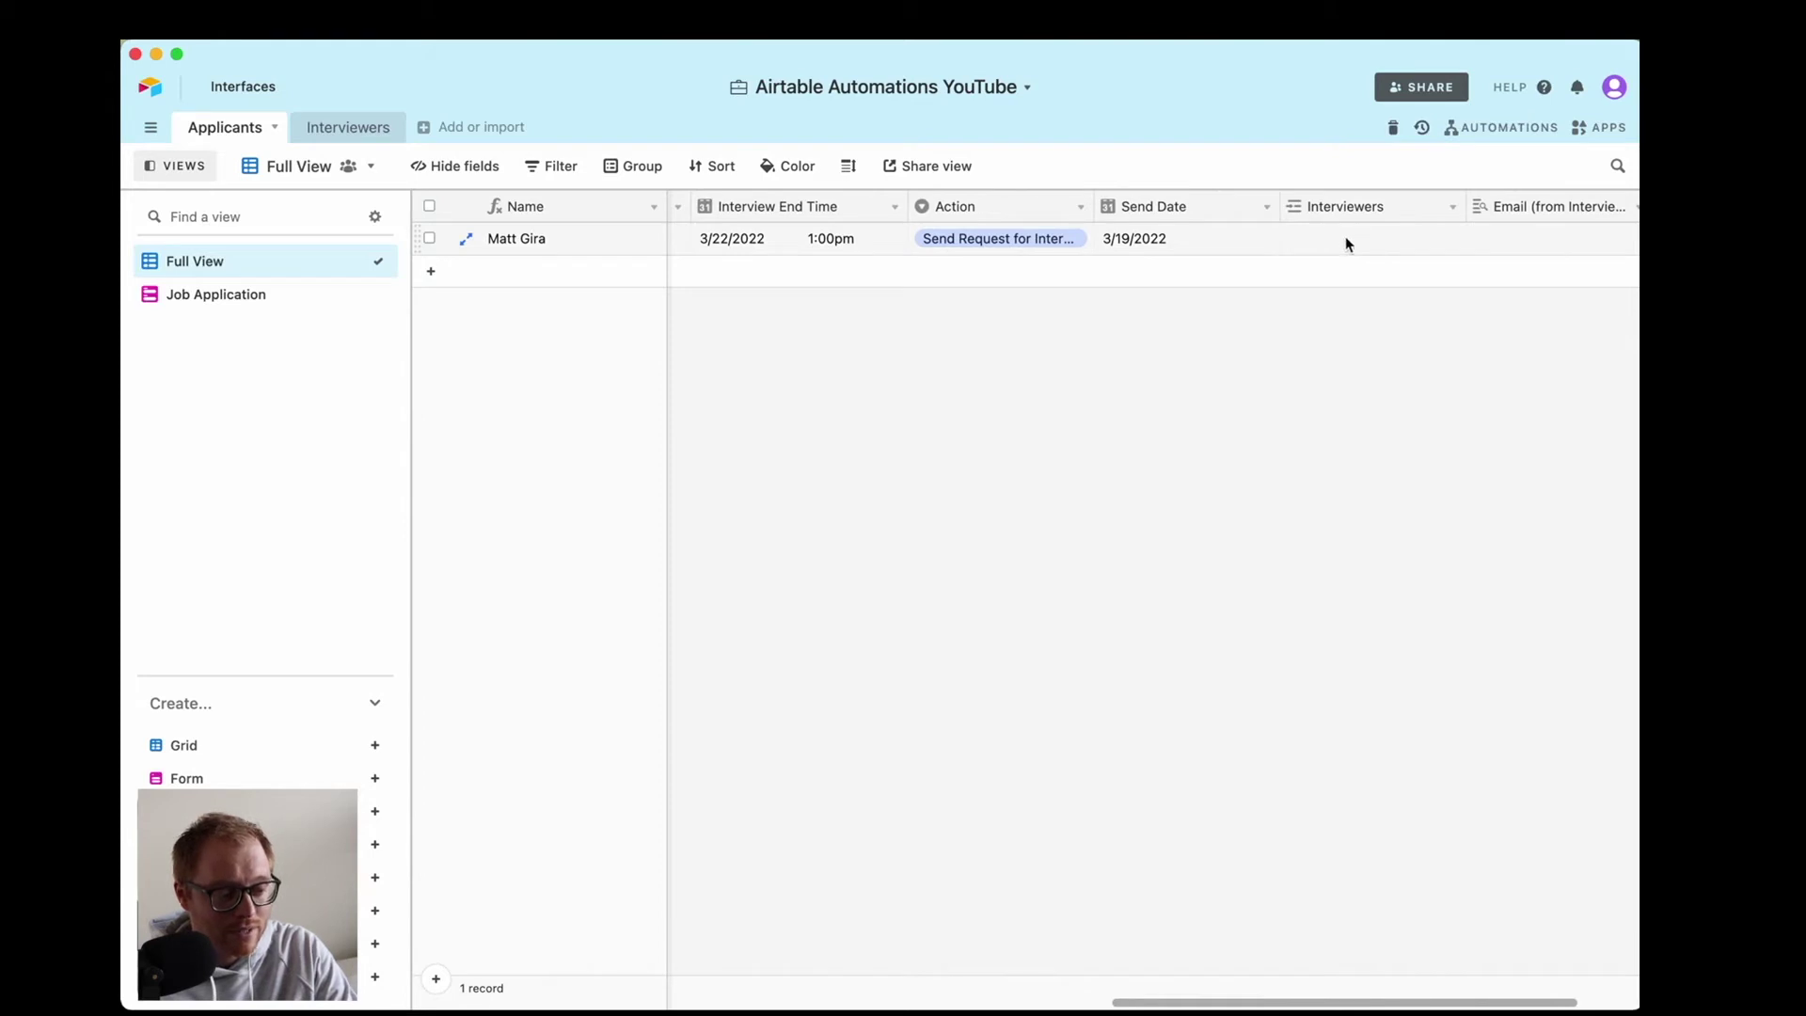
click(1336, 243)
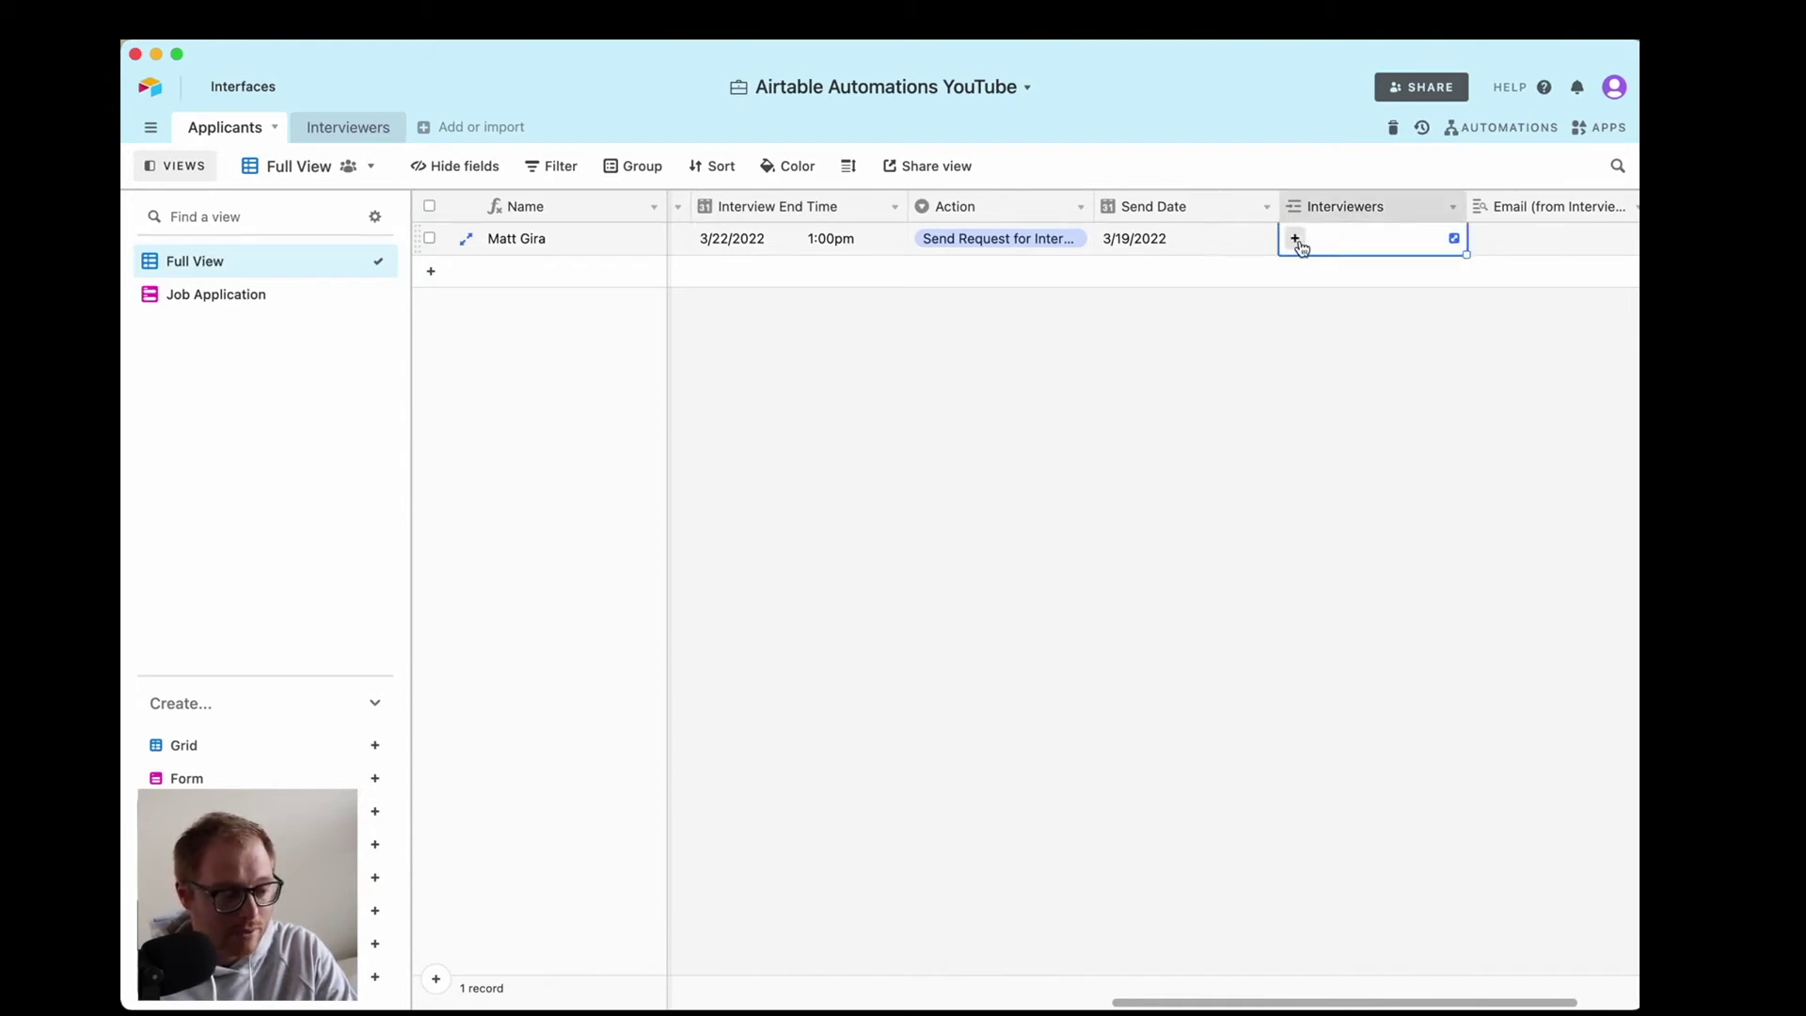
click(1295, 239)
click(1157, 184)
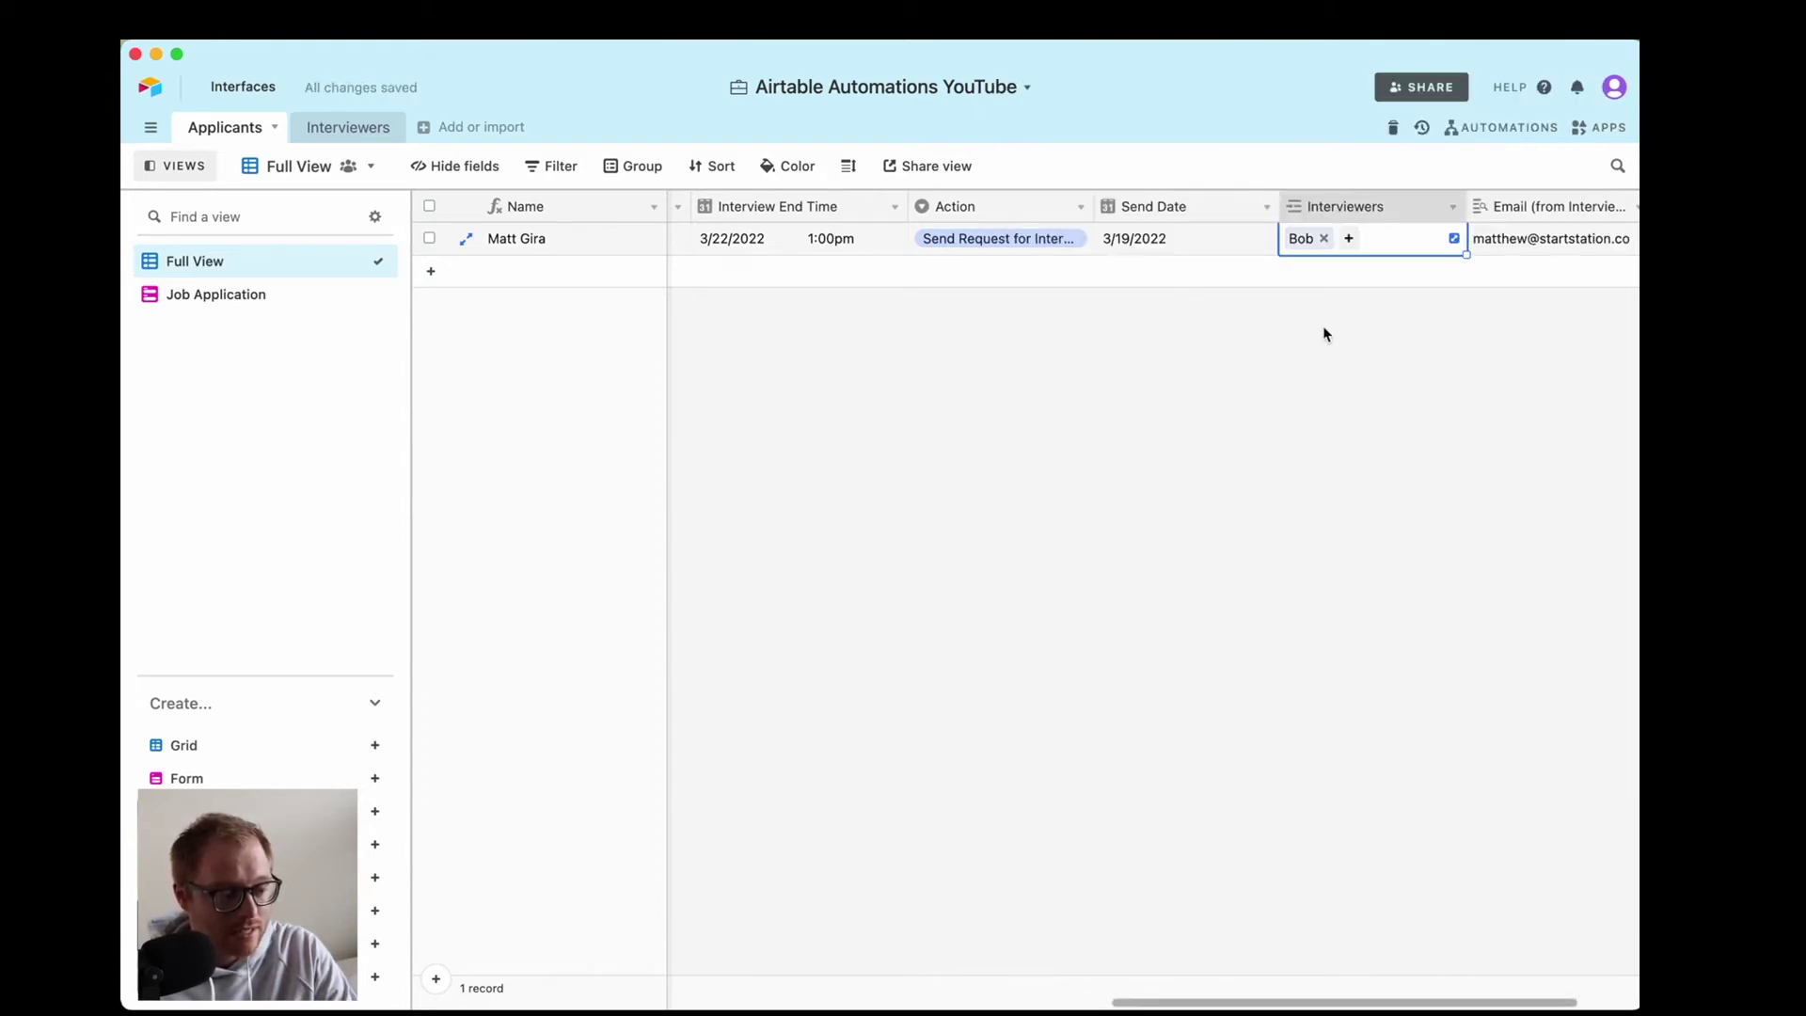
scroll(1322, 326, right, 2)
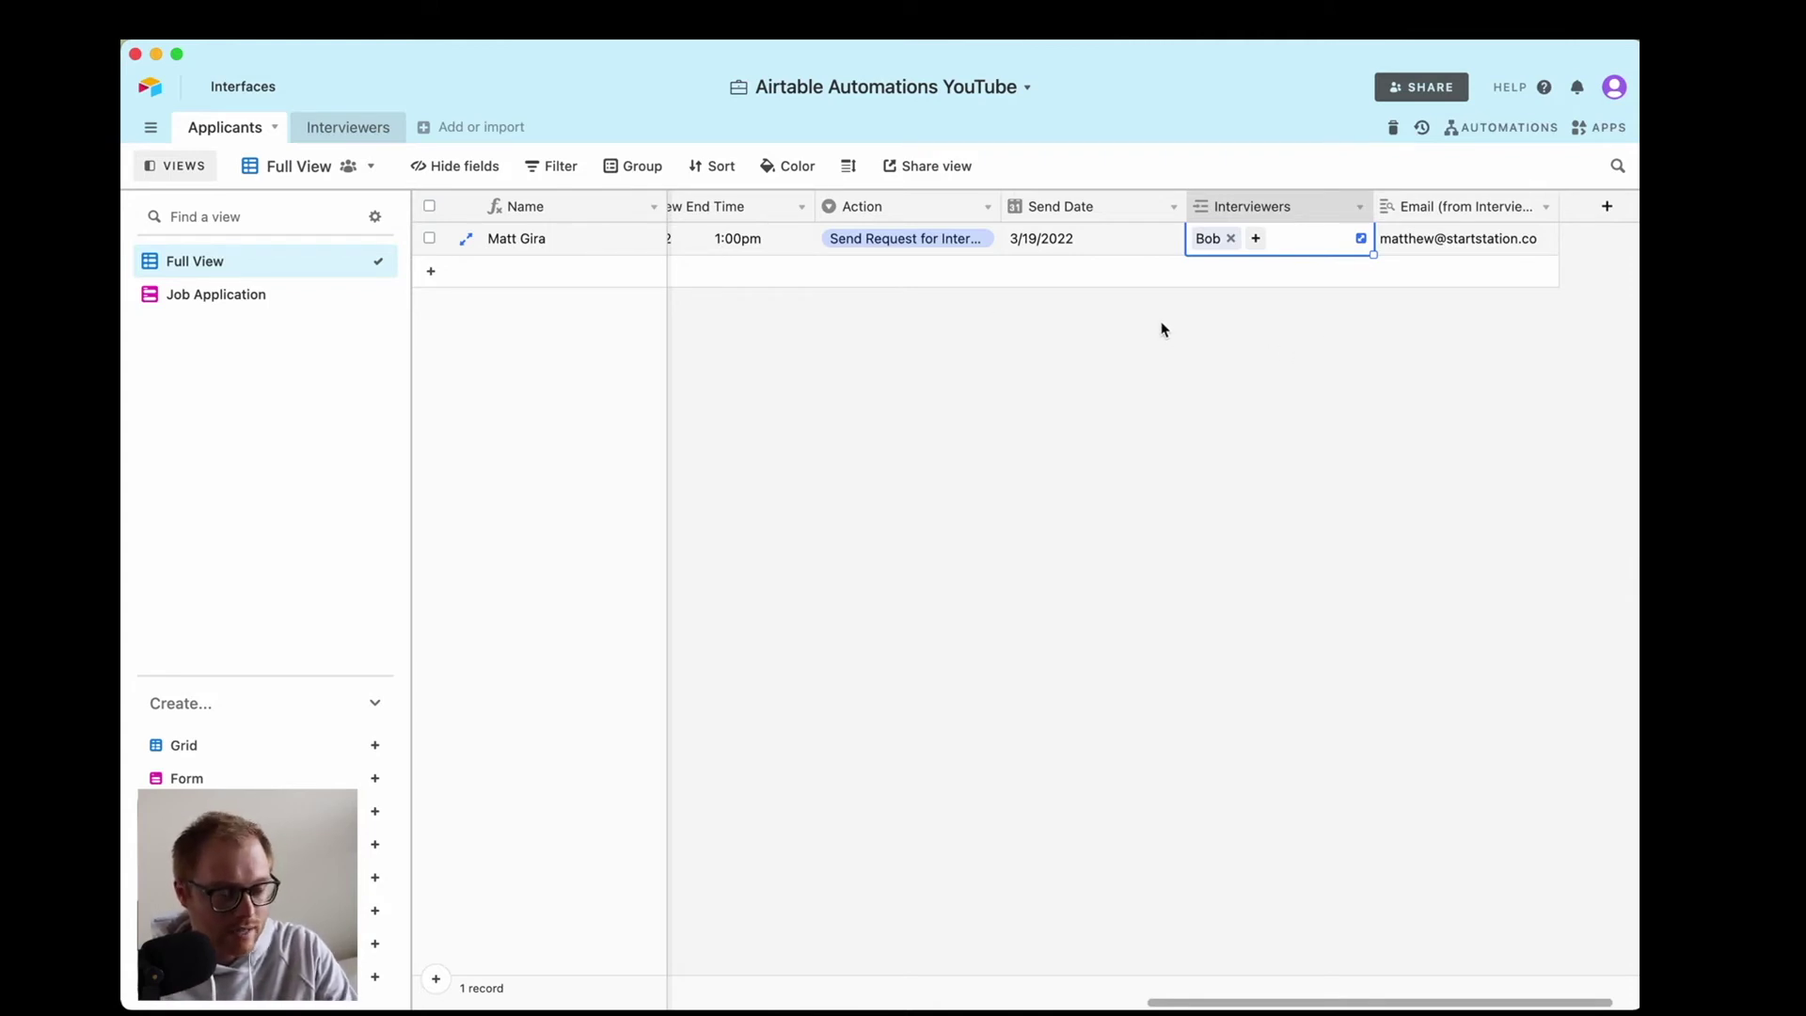
scroll(1163, 329, left, 1)
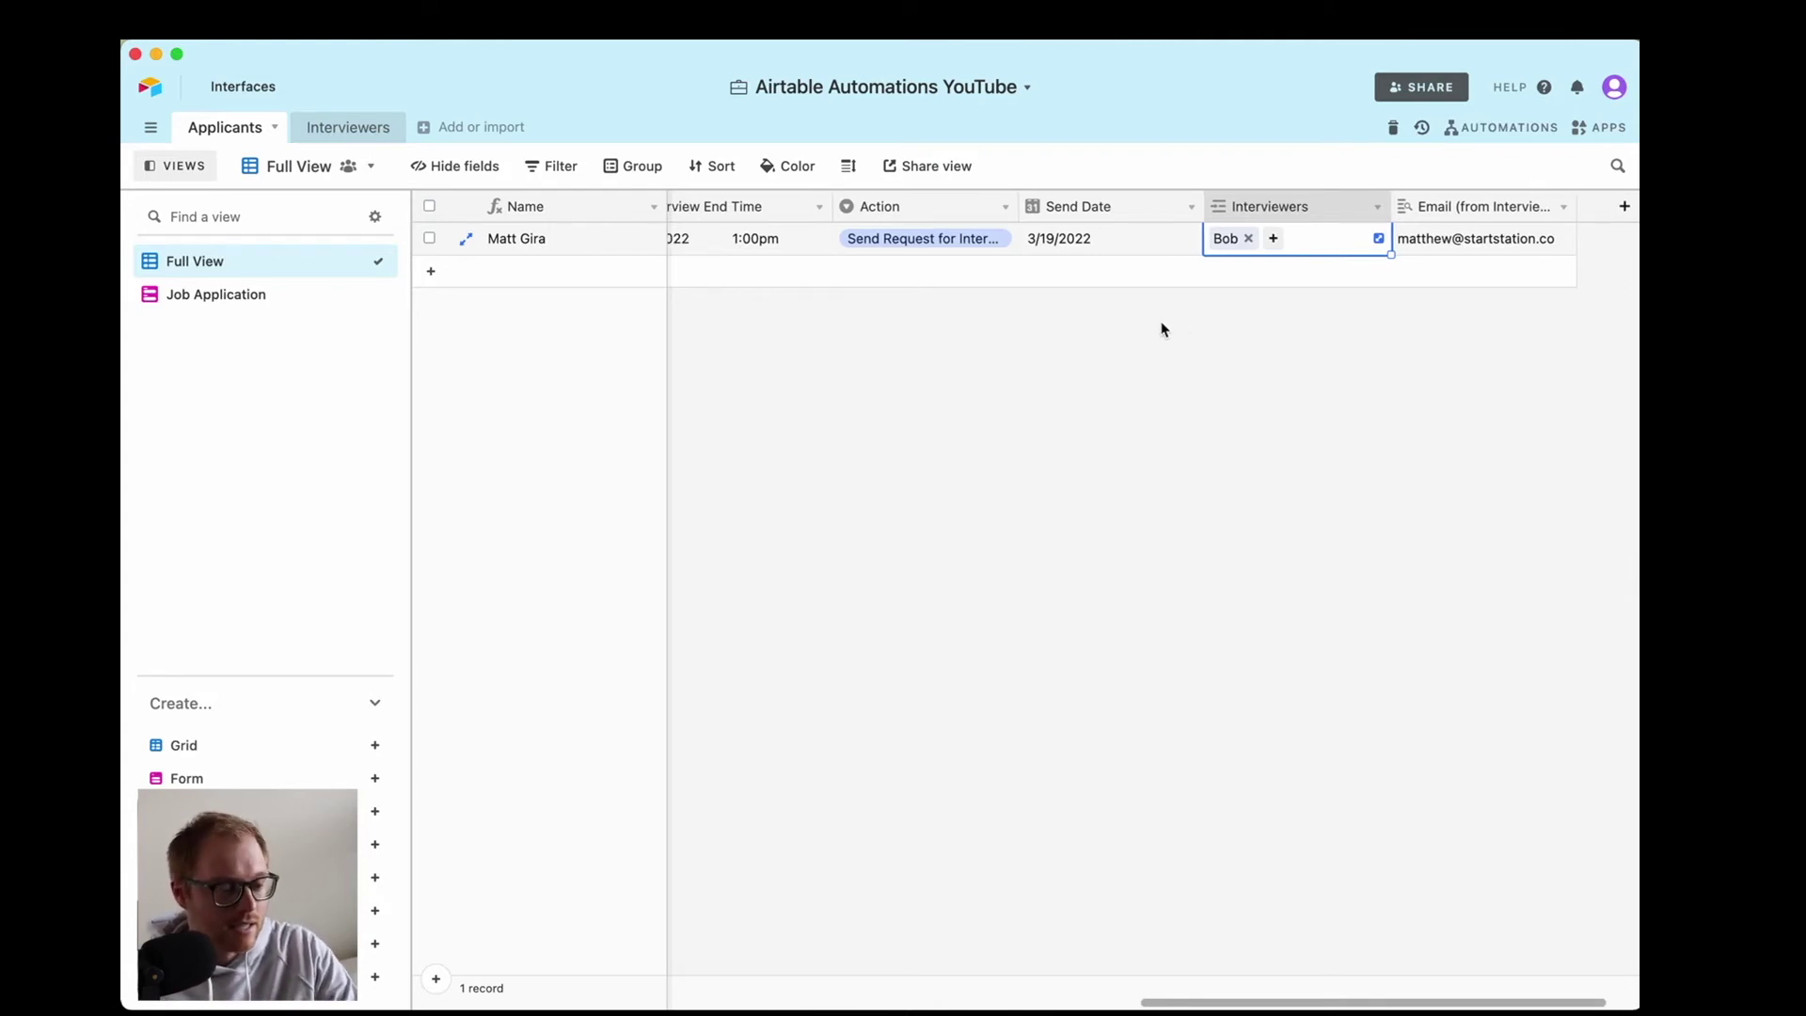
Start a new custom automation from Automations, named 'Send a calendar invite'.
click(1486, 129)
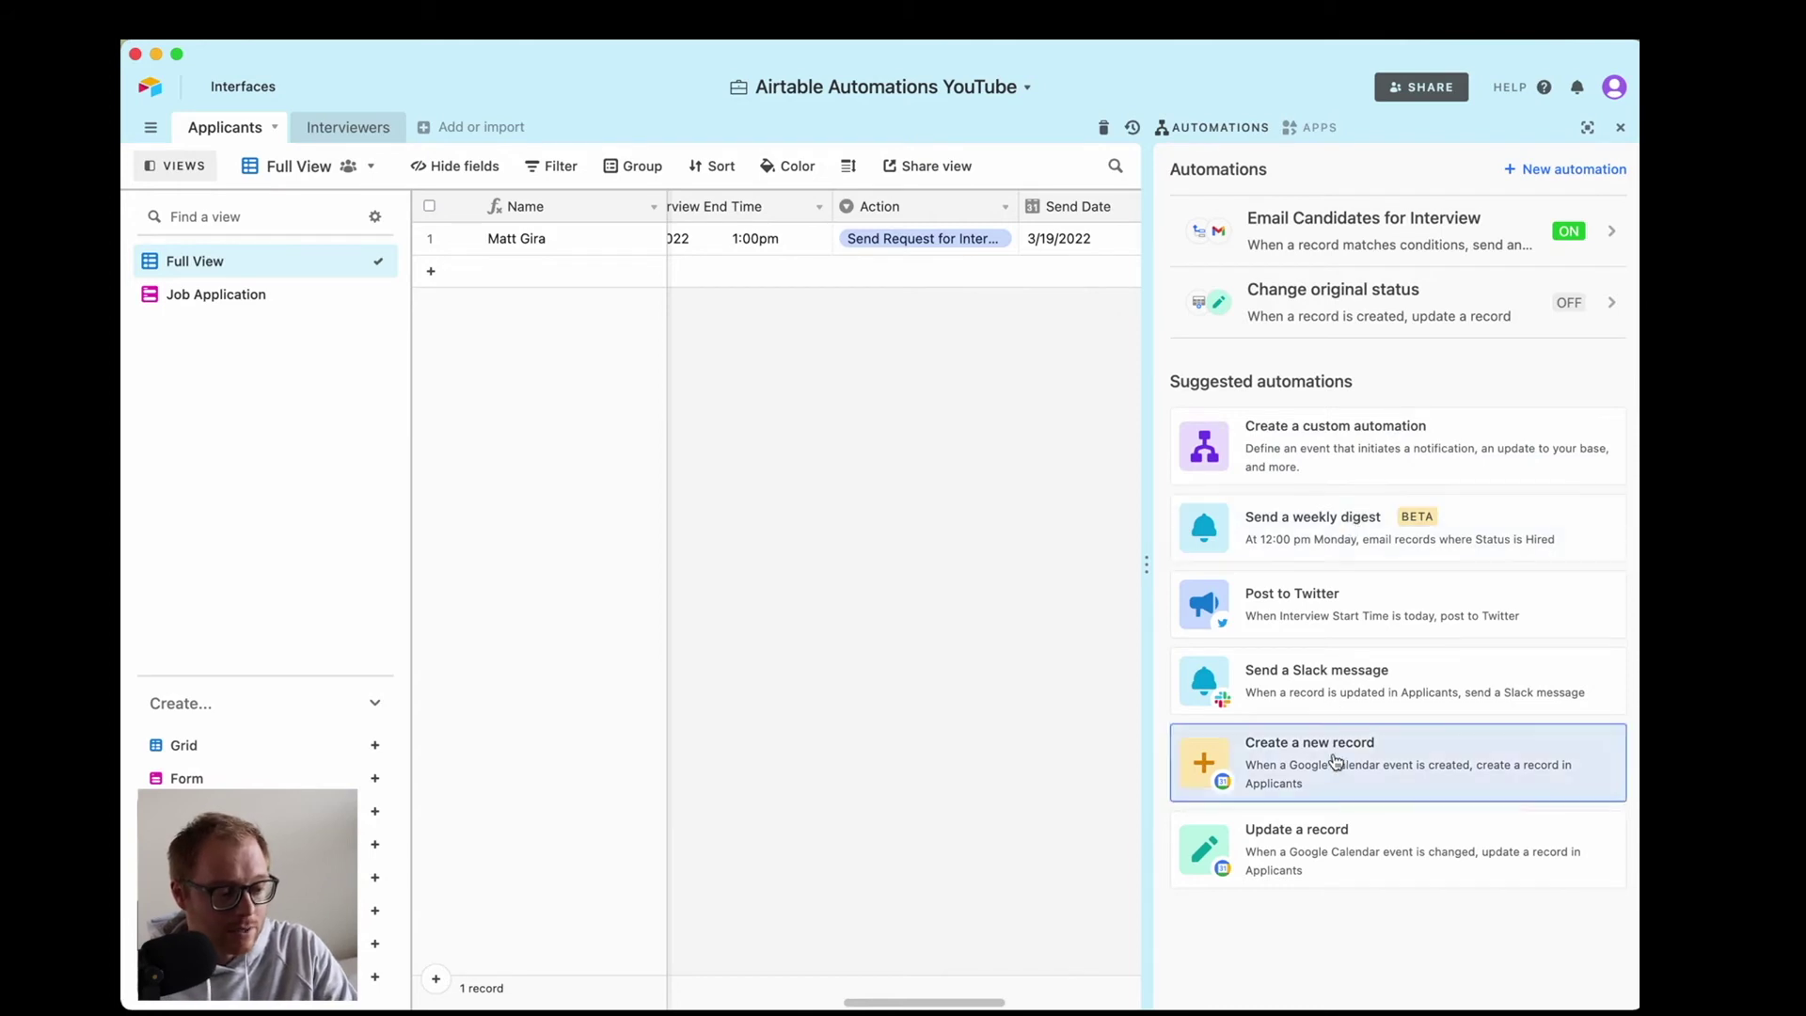
click(1317, 467)
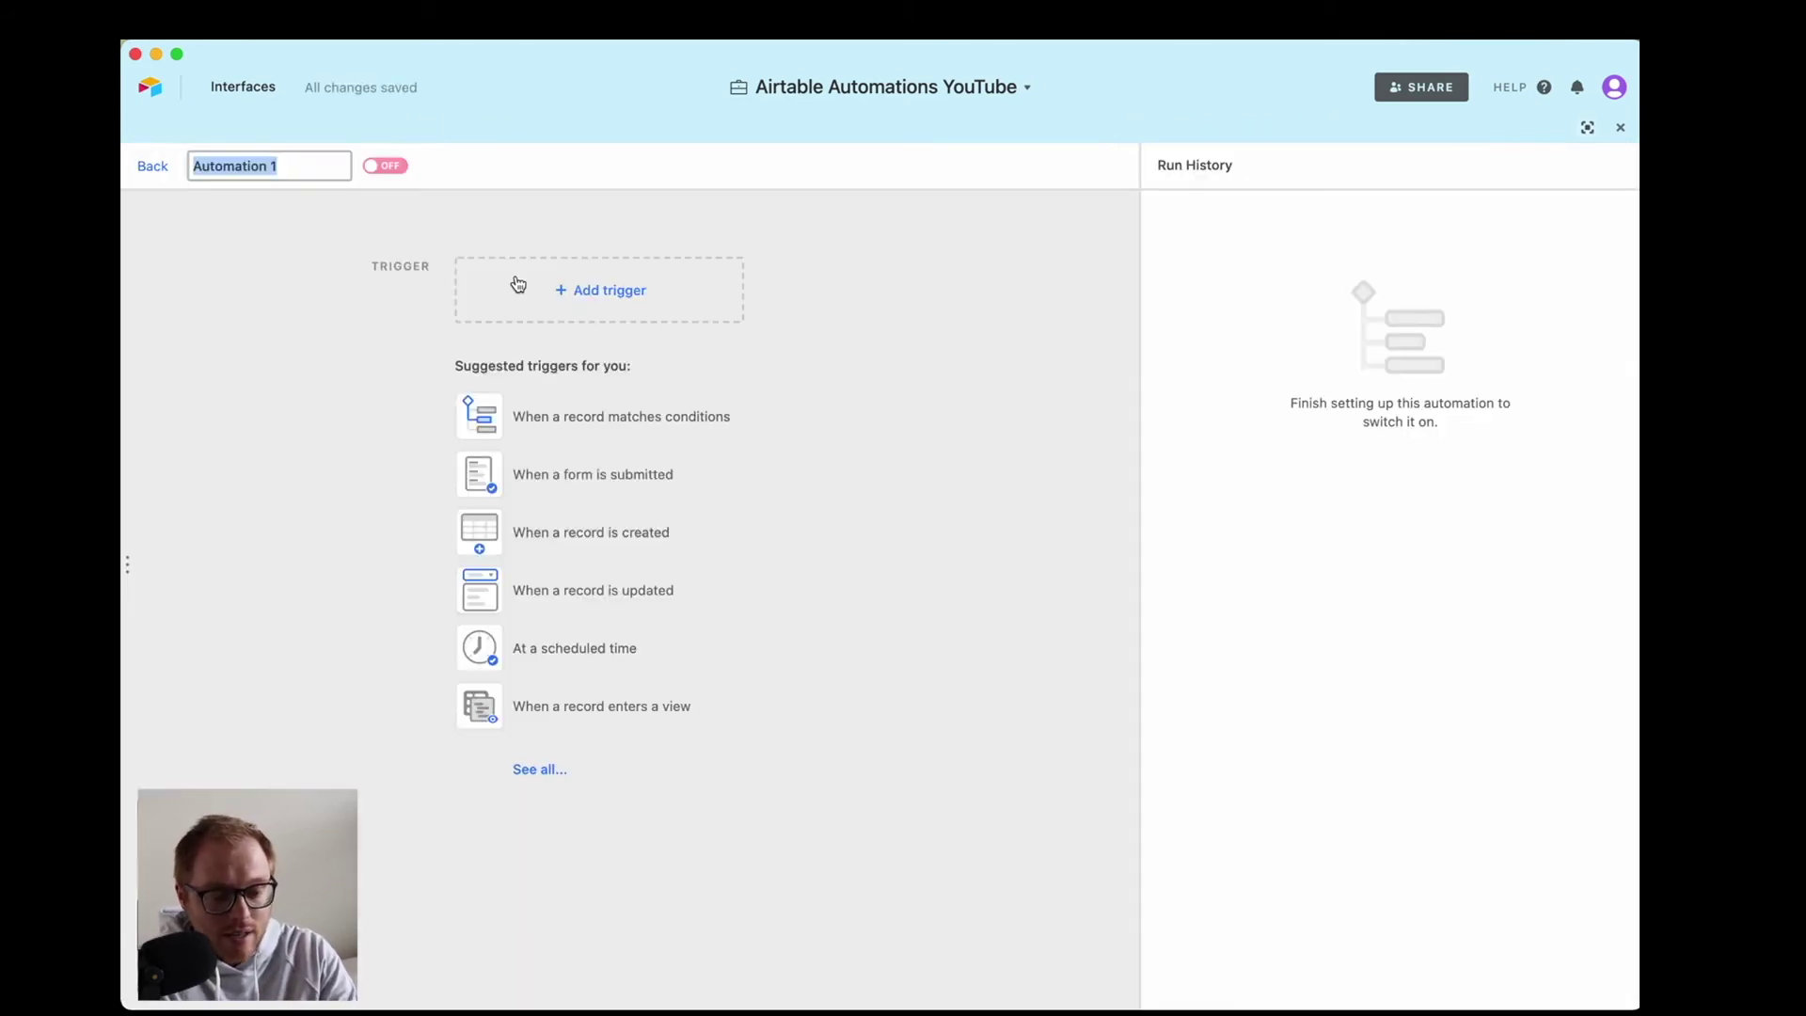
text(Send a)
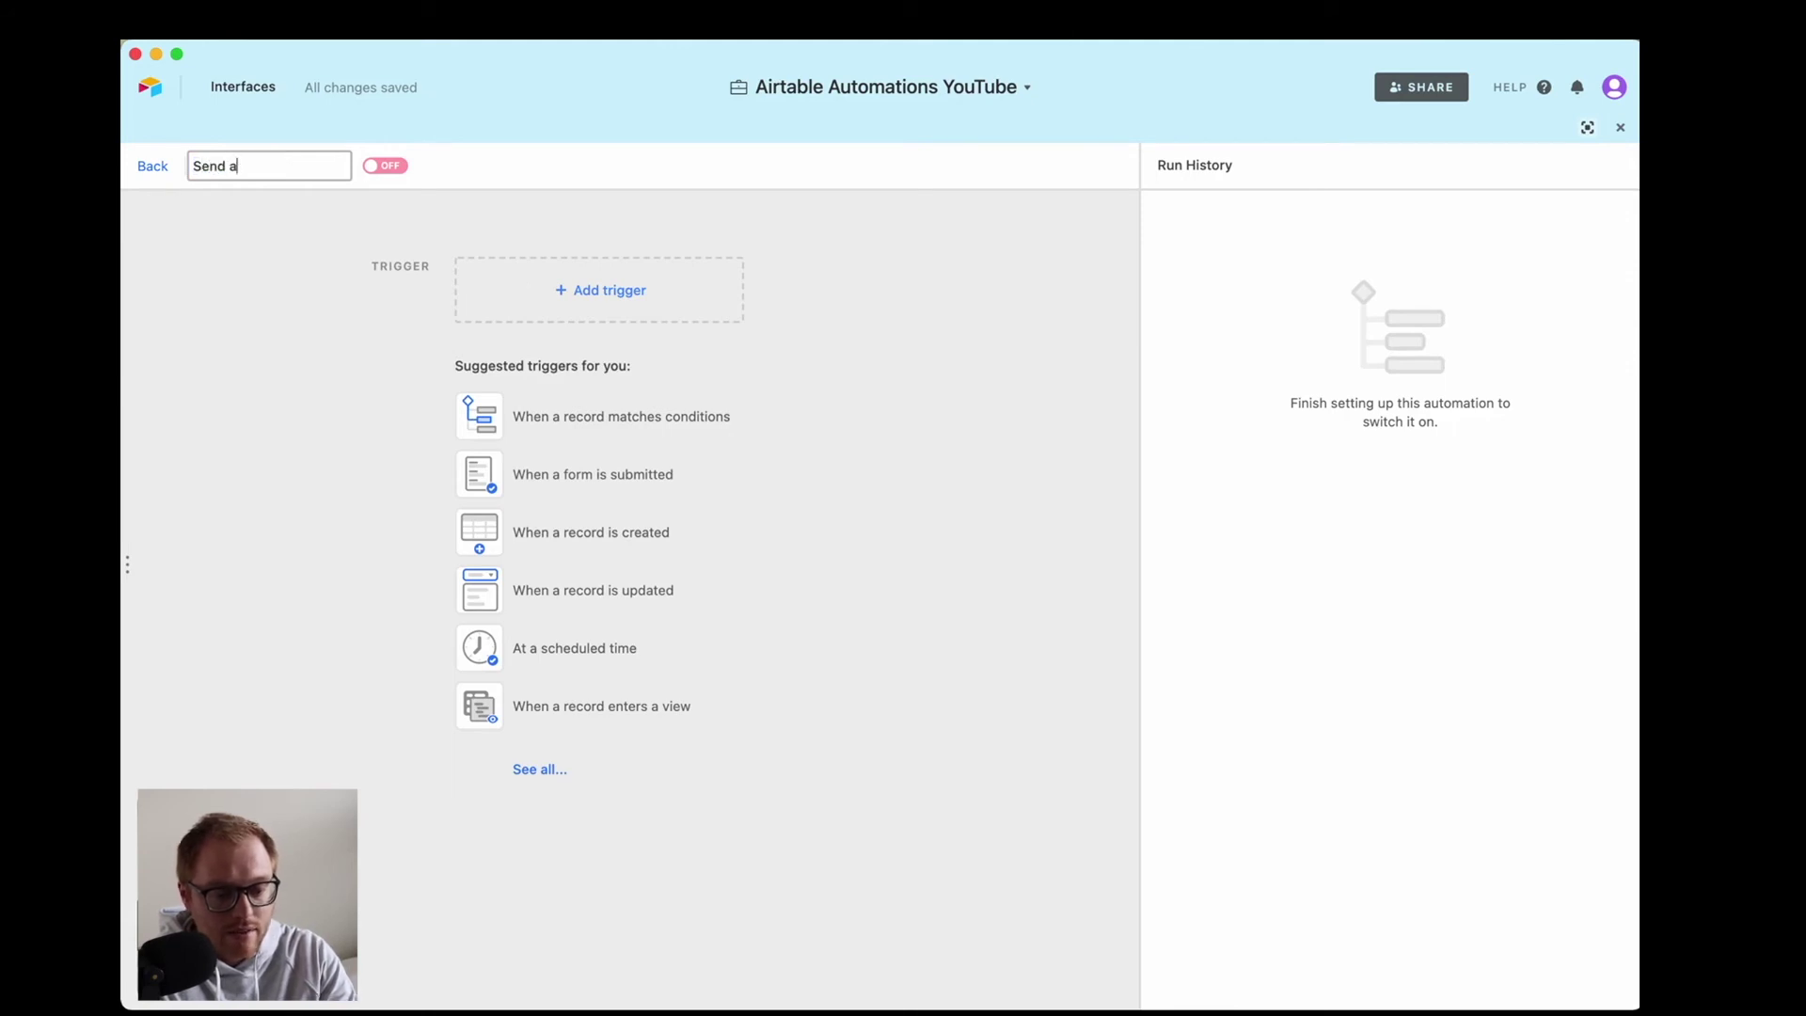
text( calendar invite)
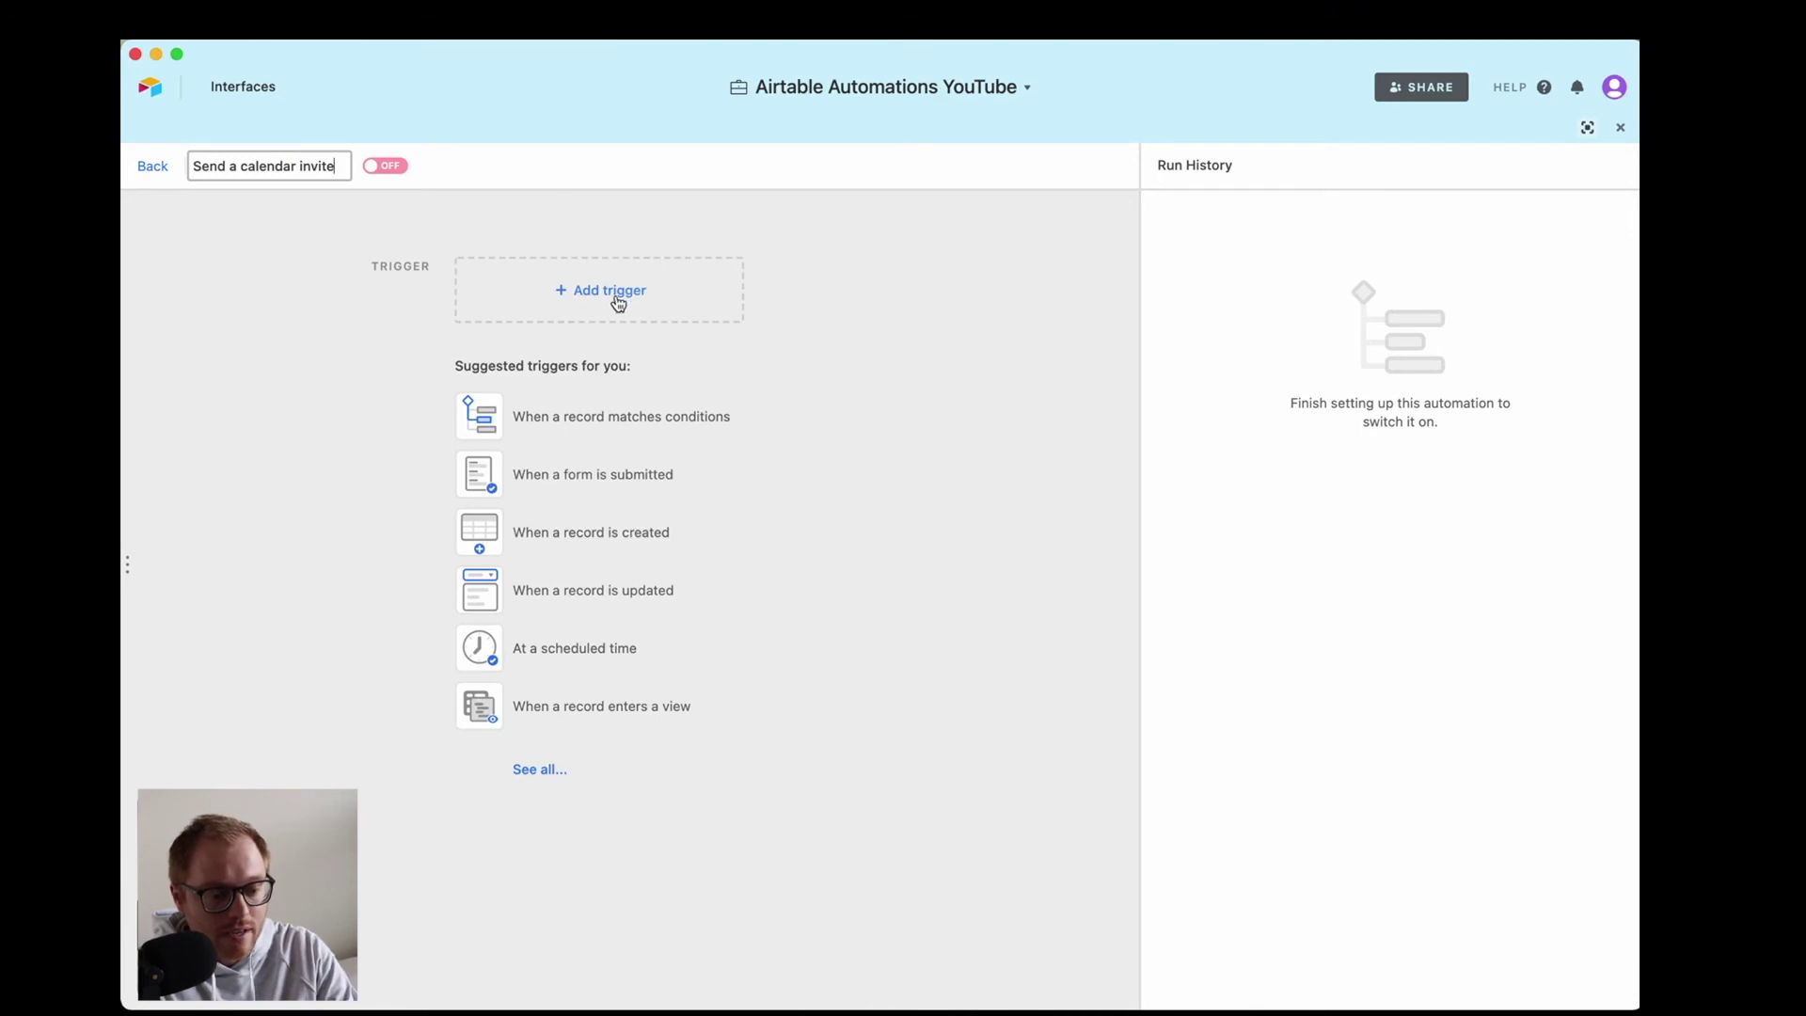
click(616, 296)
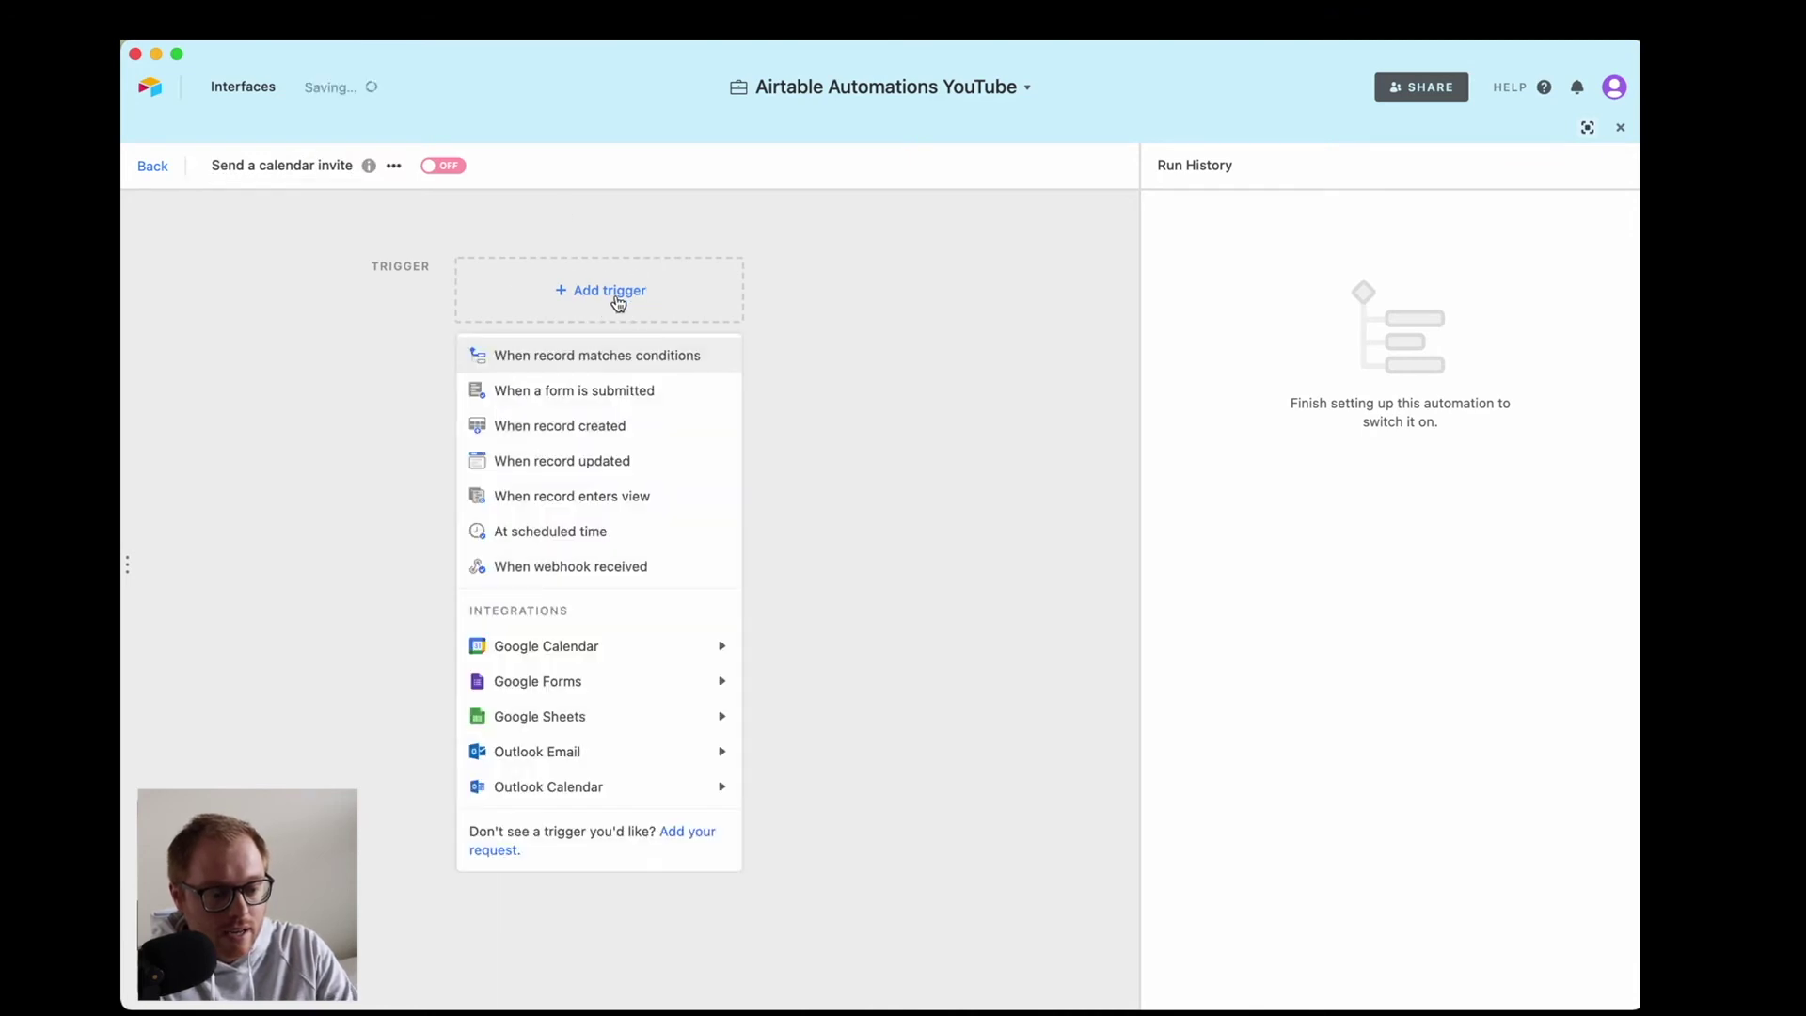
Trigger when an Applicants record matches conditions, first requiring Action is Send Interview Calendar Invite.
click(677, 356)
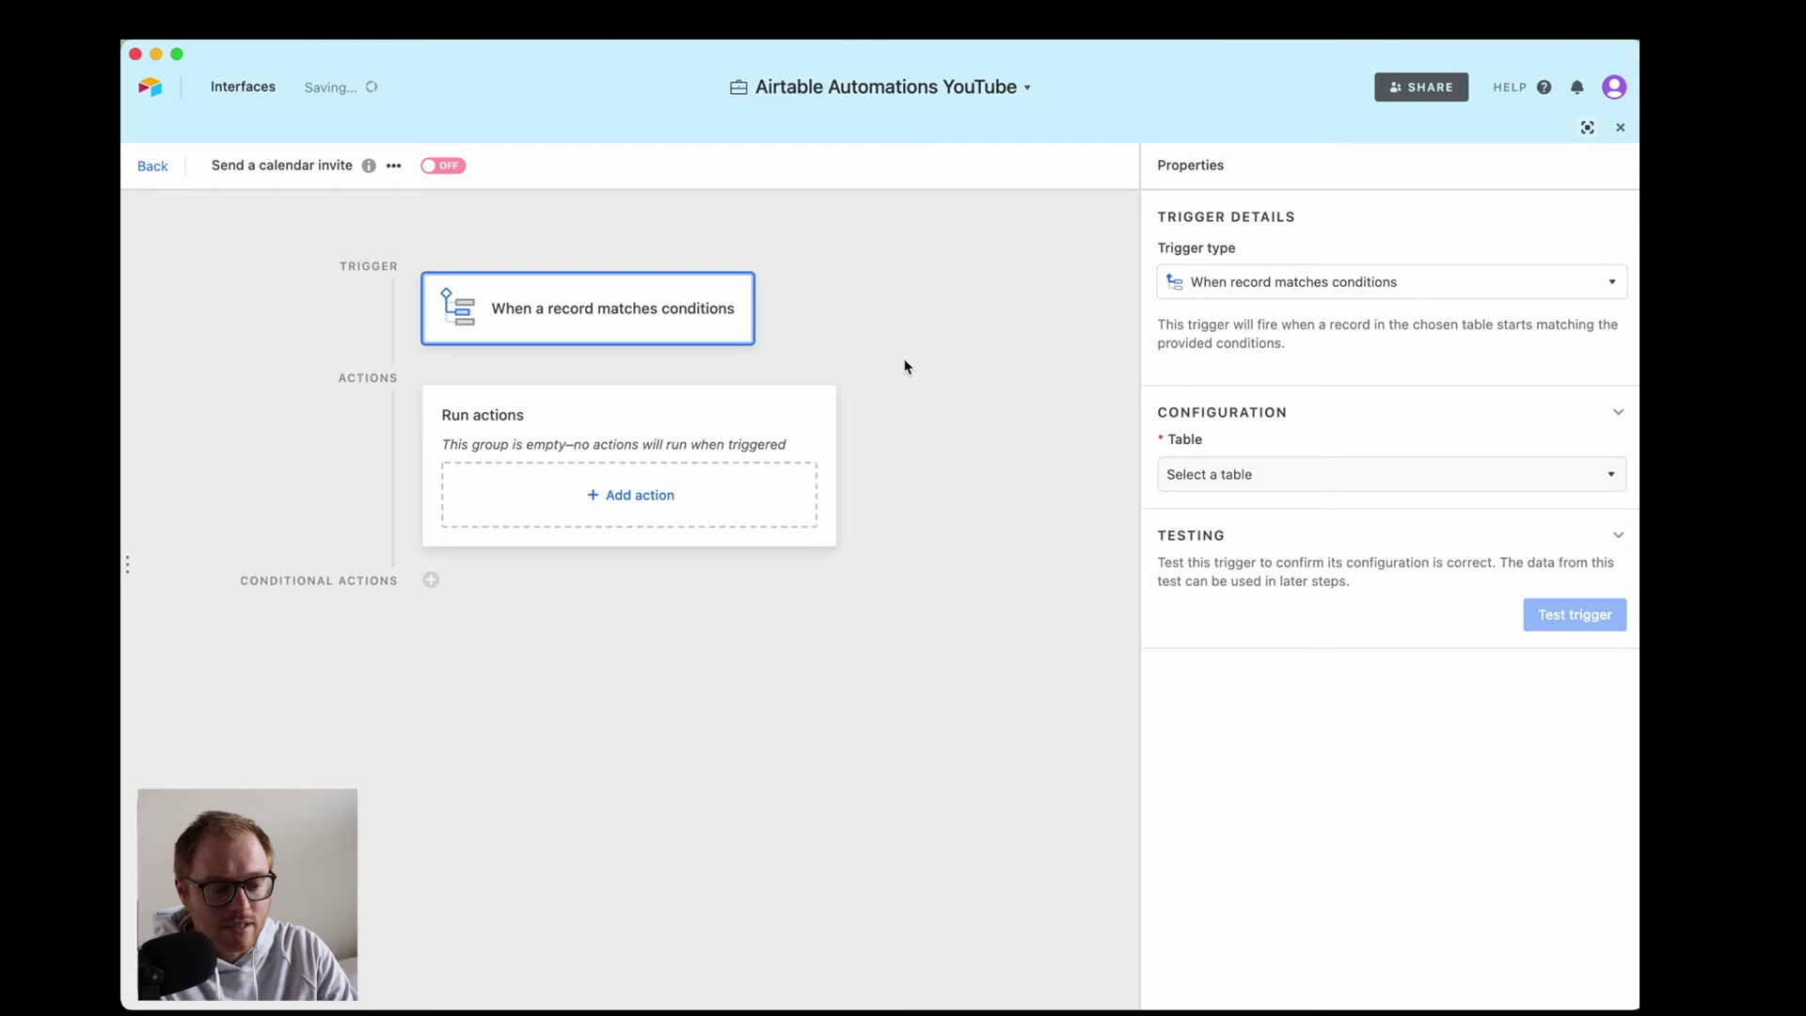
click(1232, 475)
click(1229, 547)
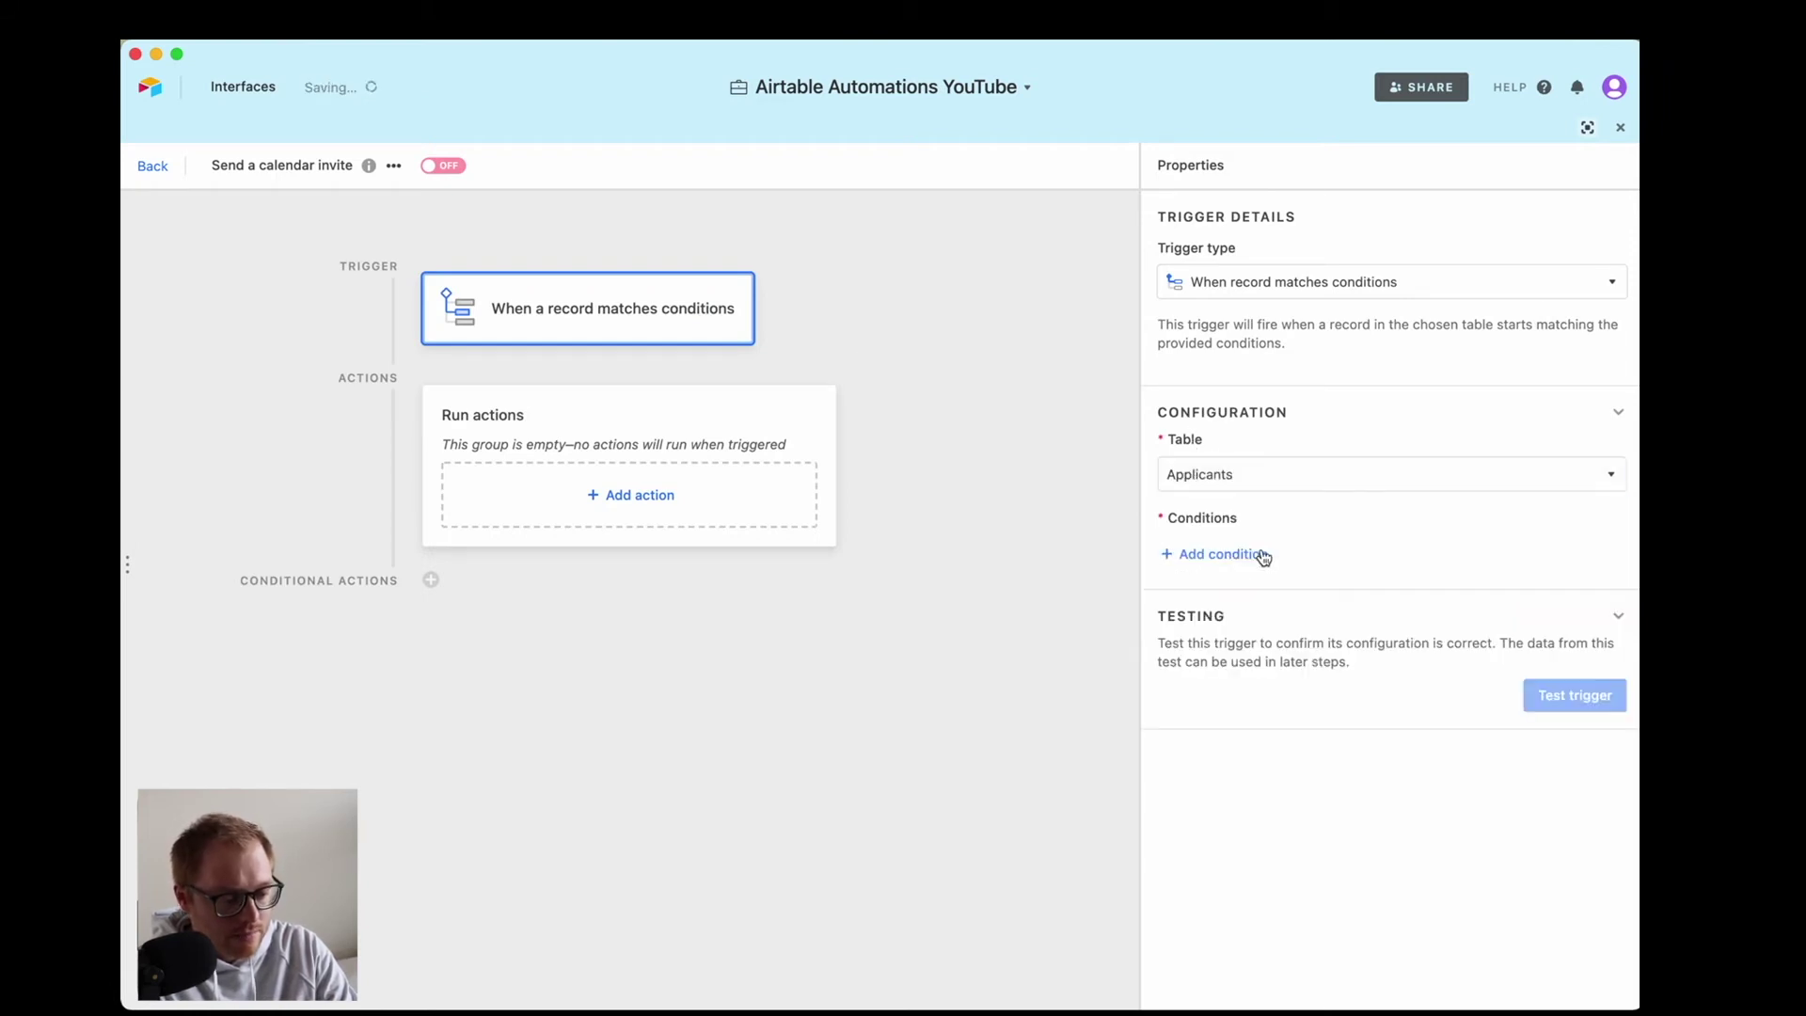
click(1256, 554)
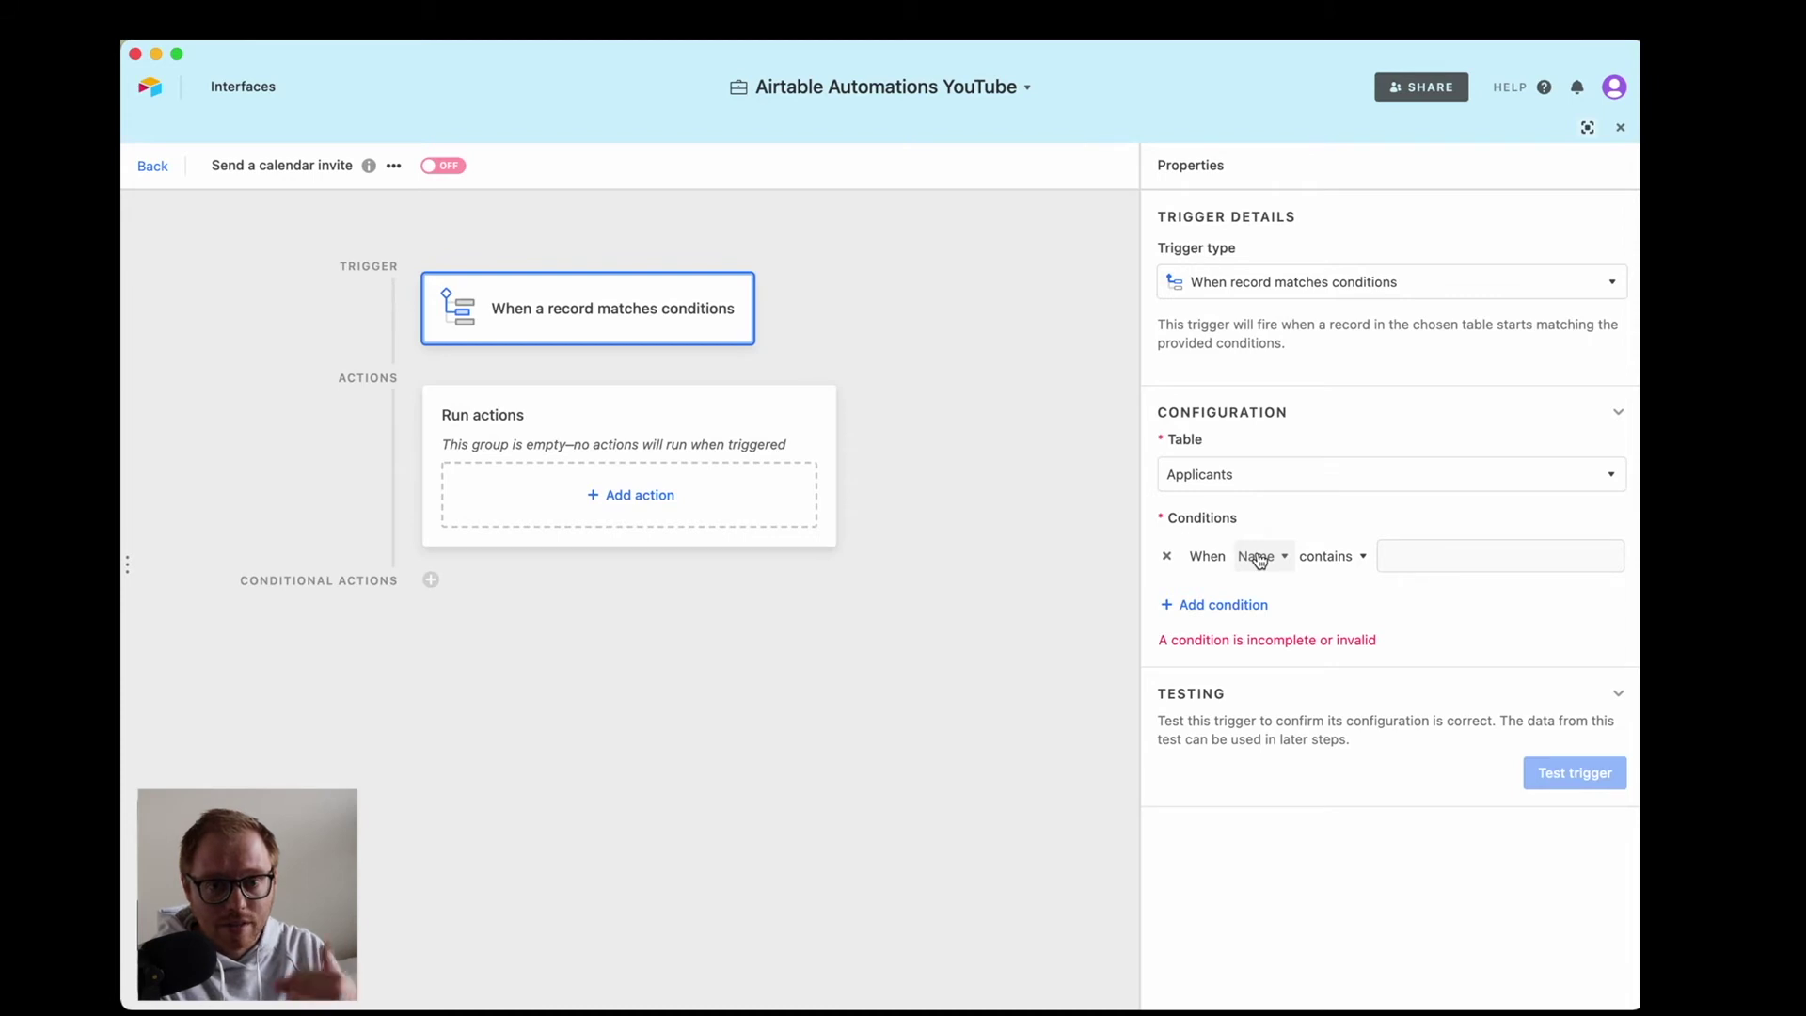
click(1260, 557)
scroll(1279, 695, down, 5)
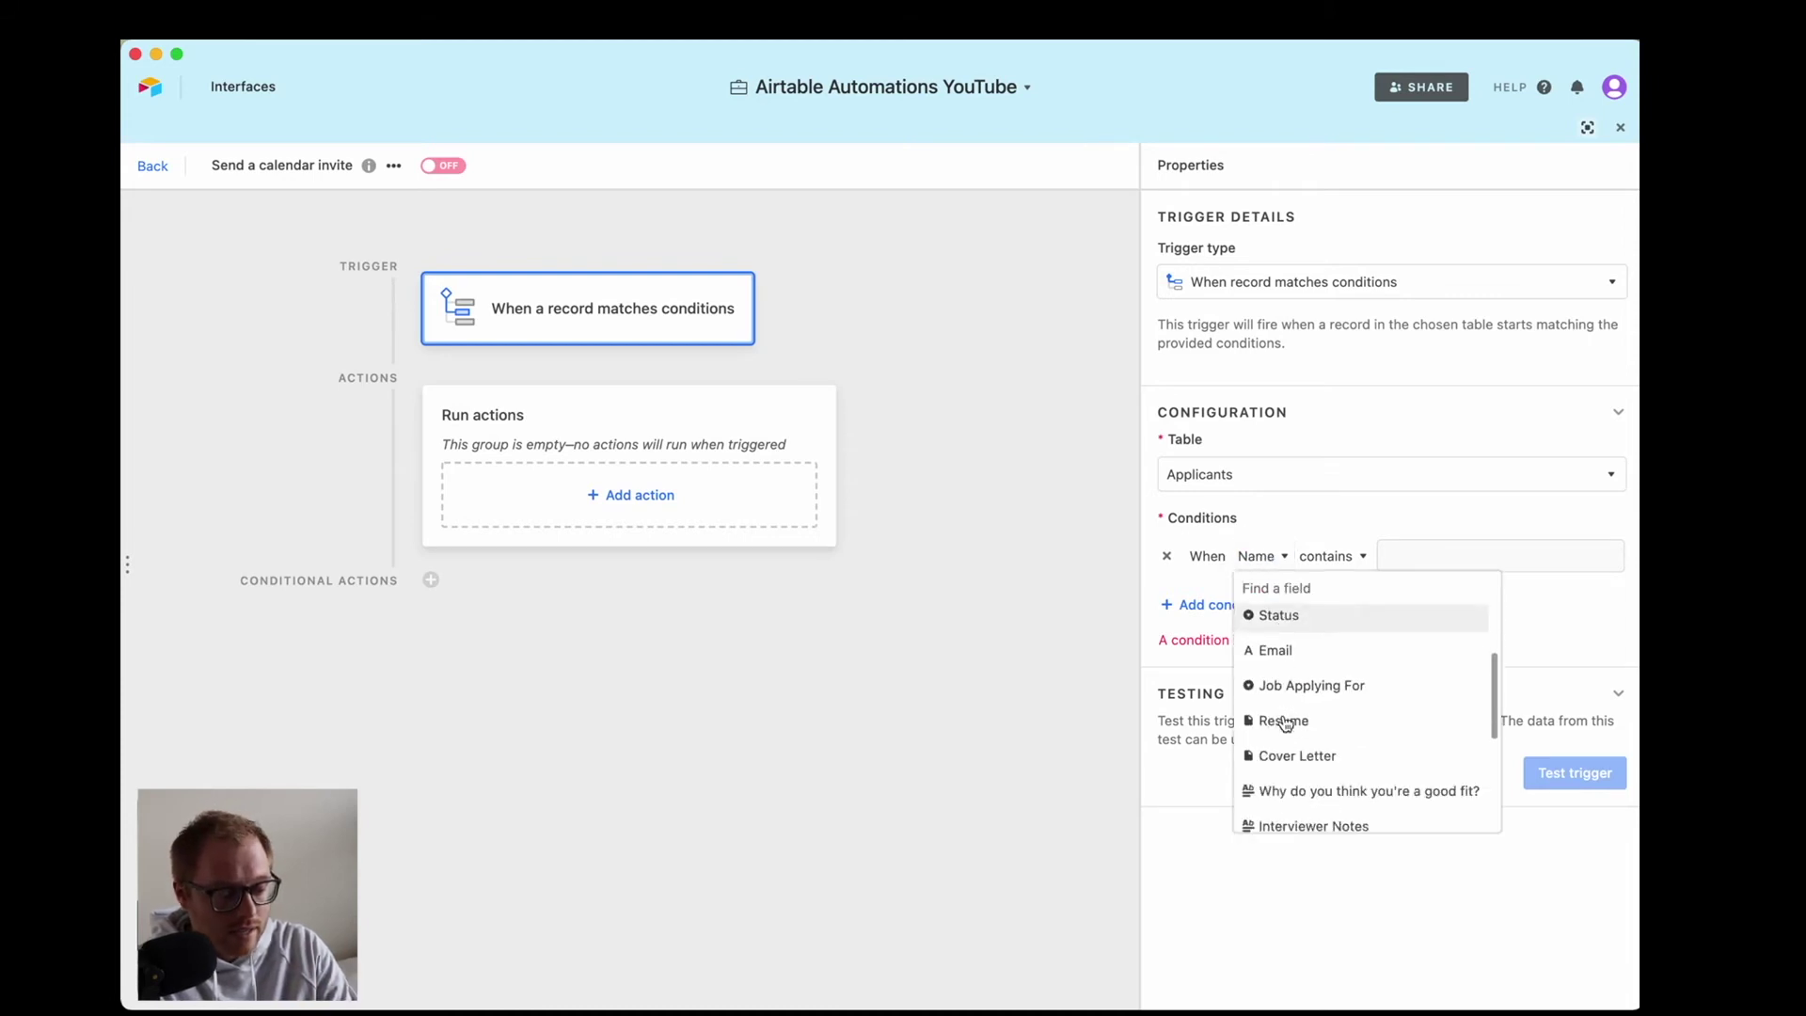
click(1309, 712)
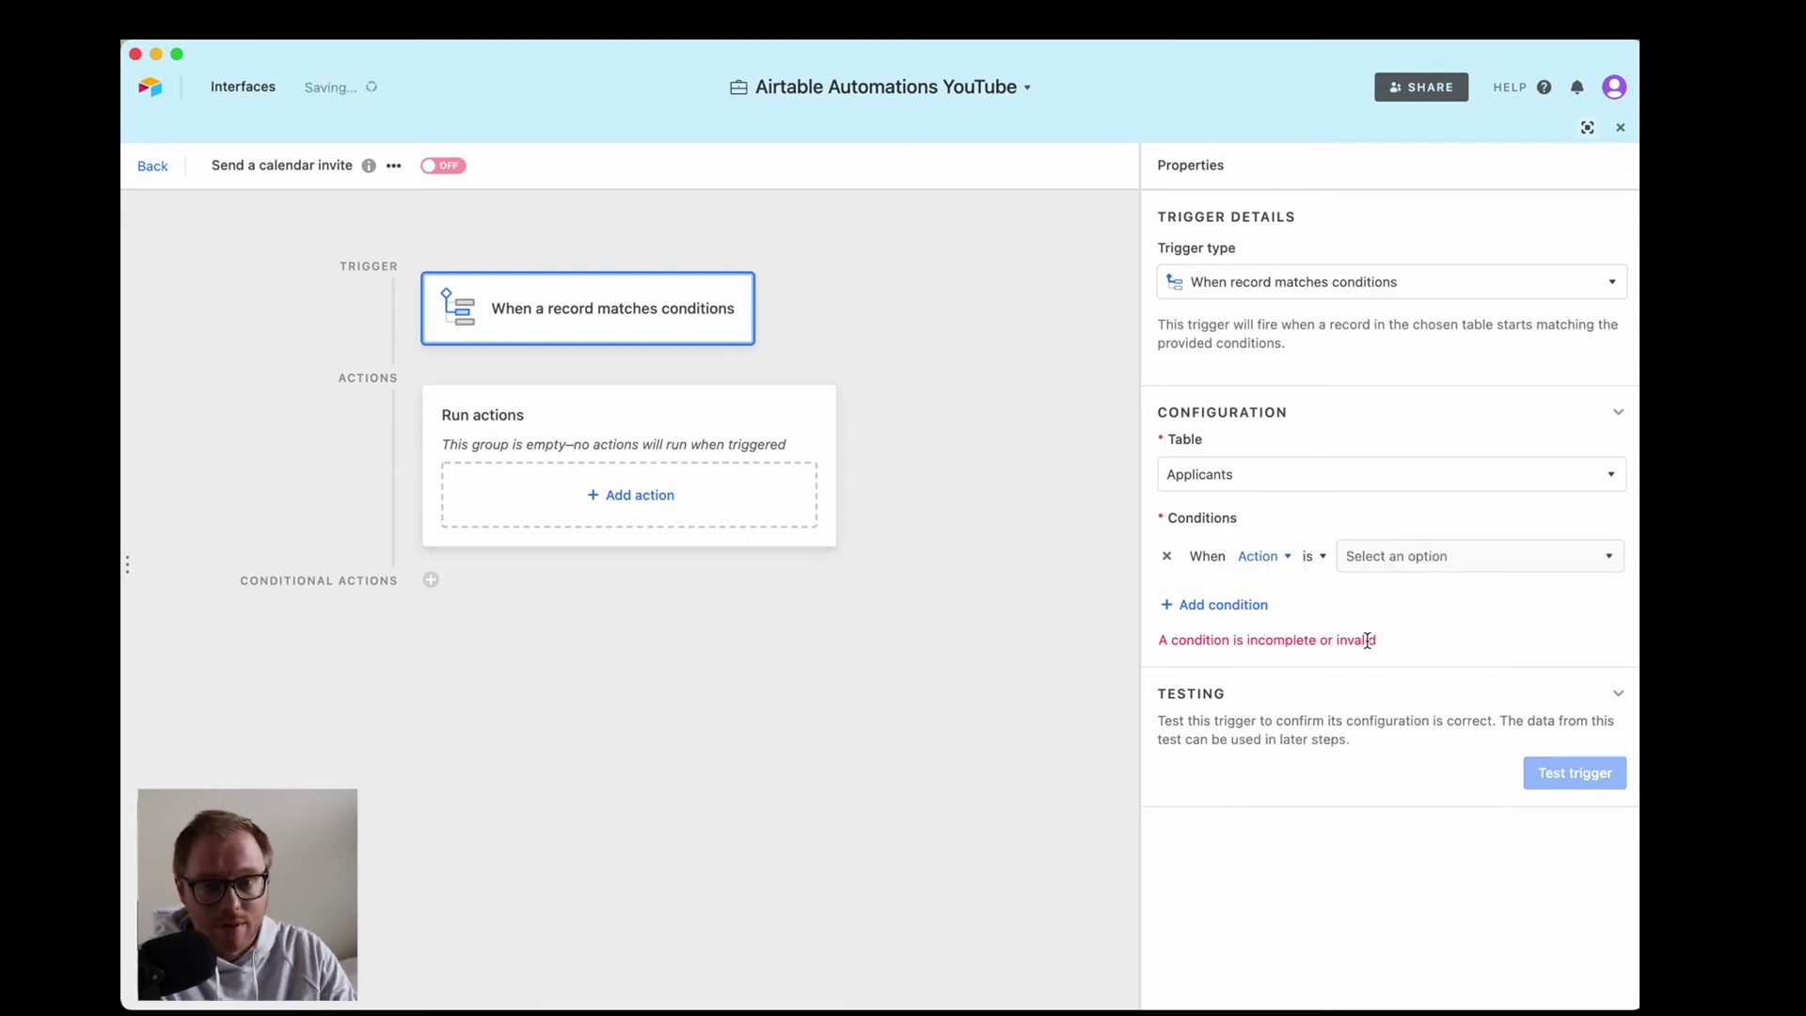
click(1398, 556)
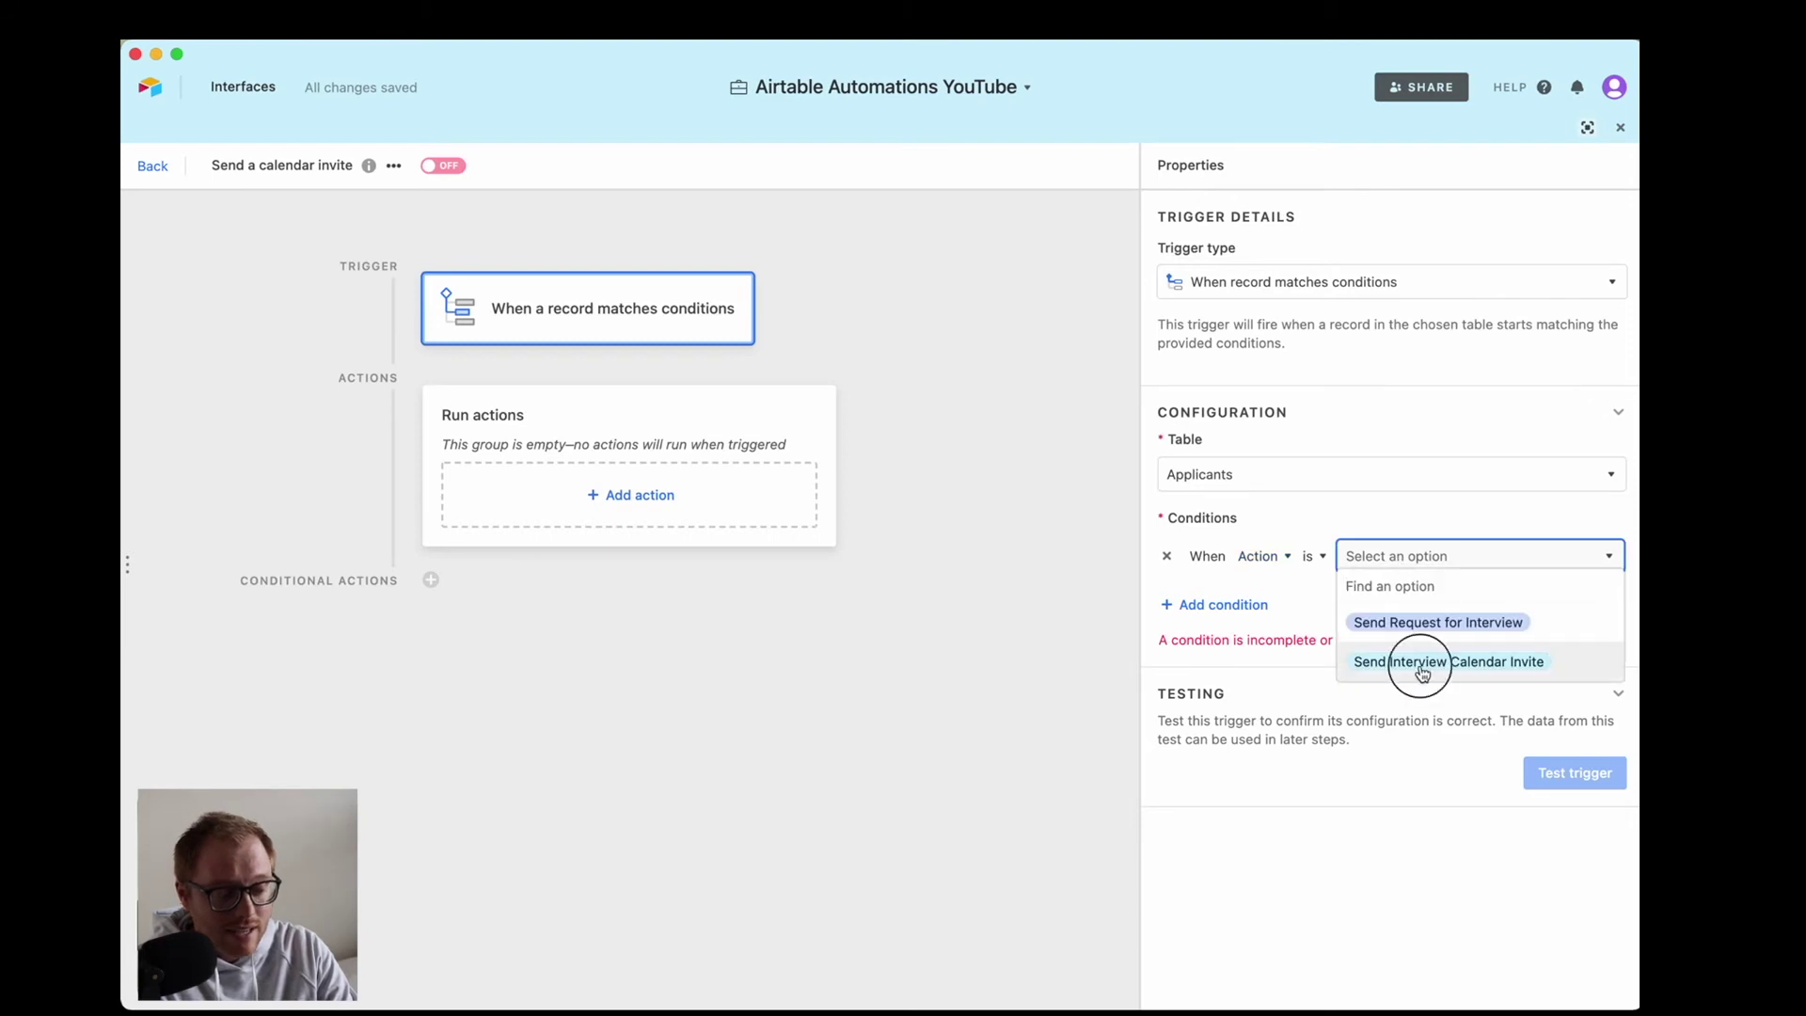
click(1419, 658)
Add a second trigger condition requiring Send Date to be today.
click(1213, 604)
click(1263, 602)
scroll(1317, 769, down, 5)
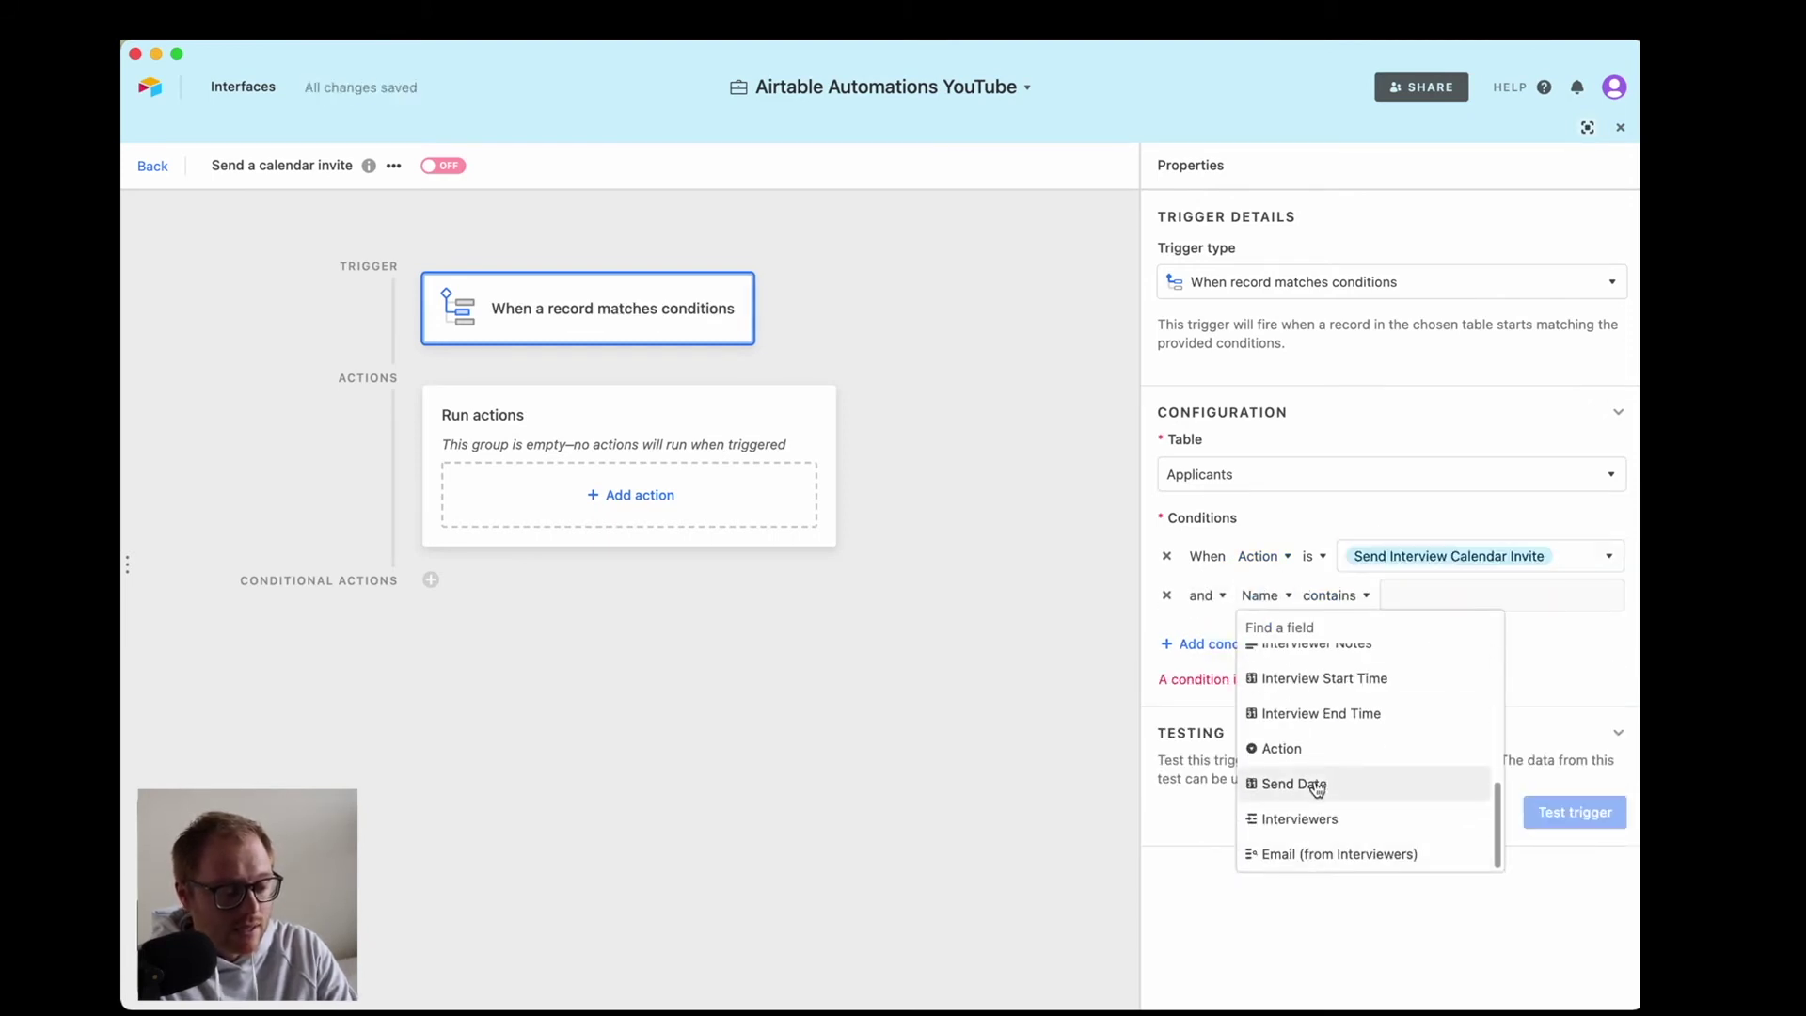
click(1314, 784)
click(1403, 595)
scroll(1413, 663, up, 2)
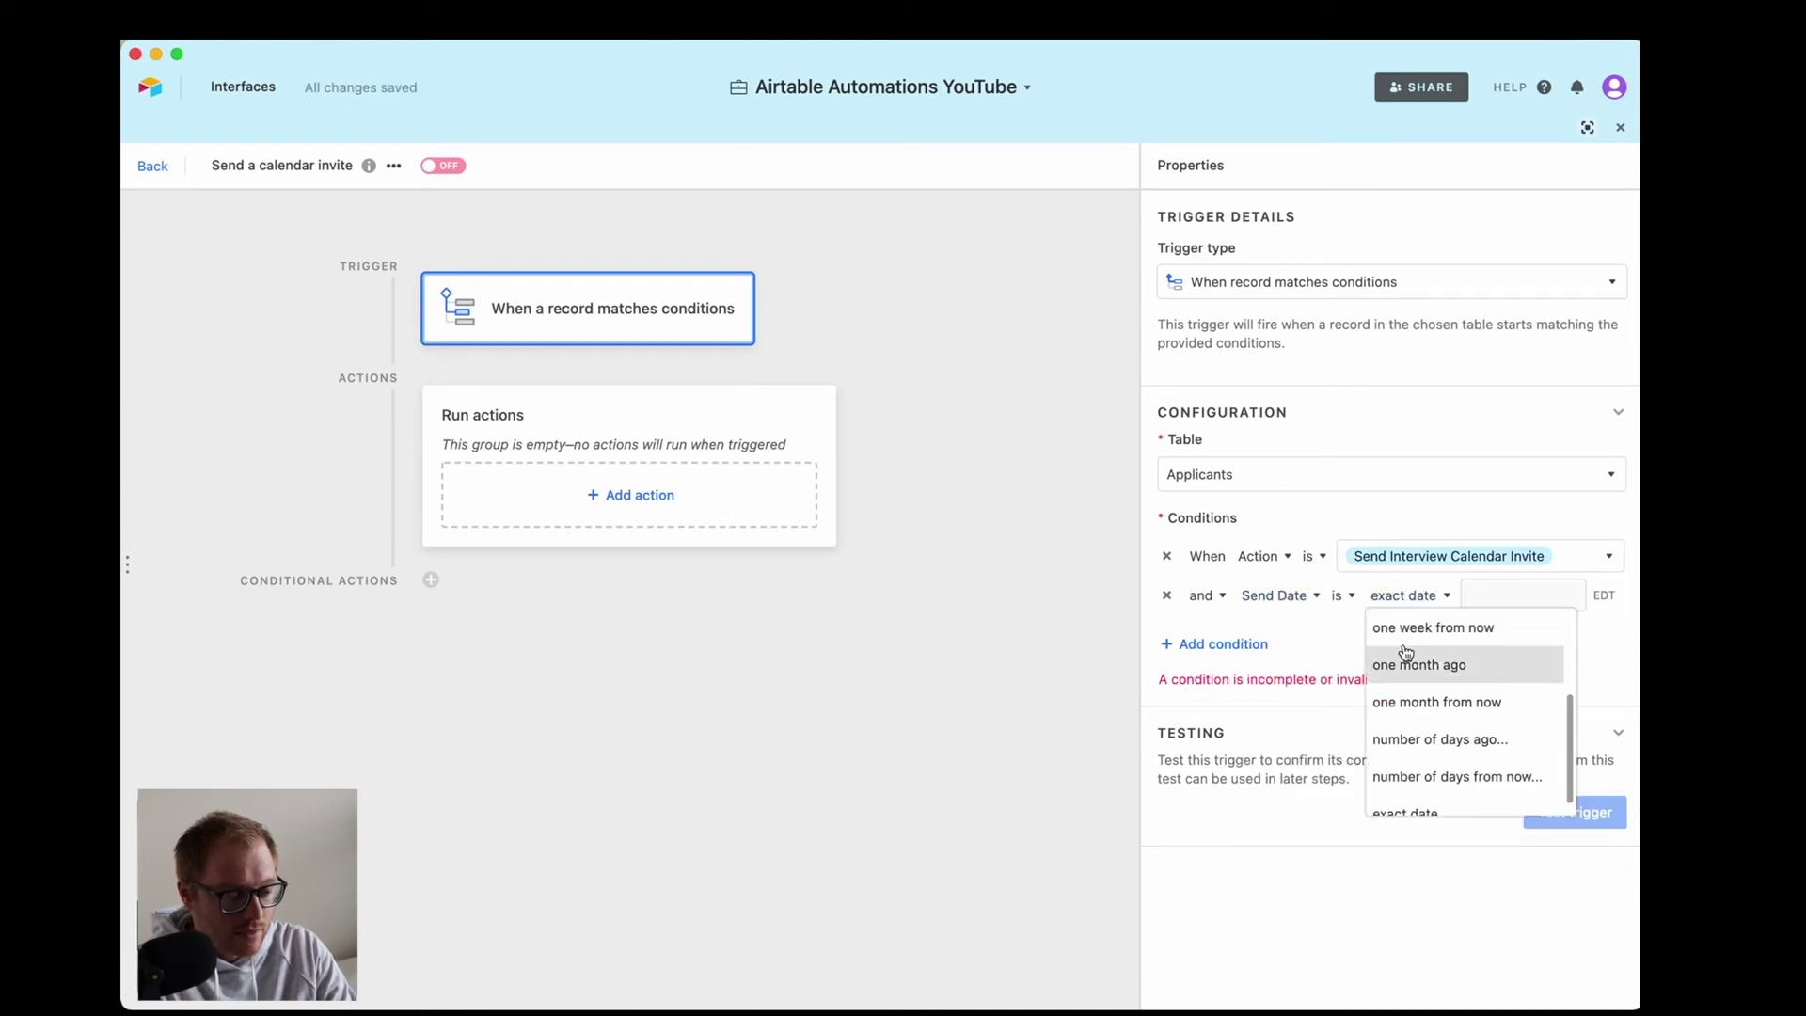
scroll(1412, 663, up, 2)
click(1406, 628)
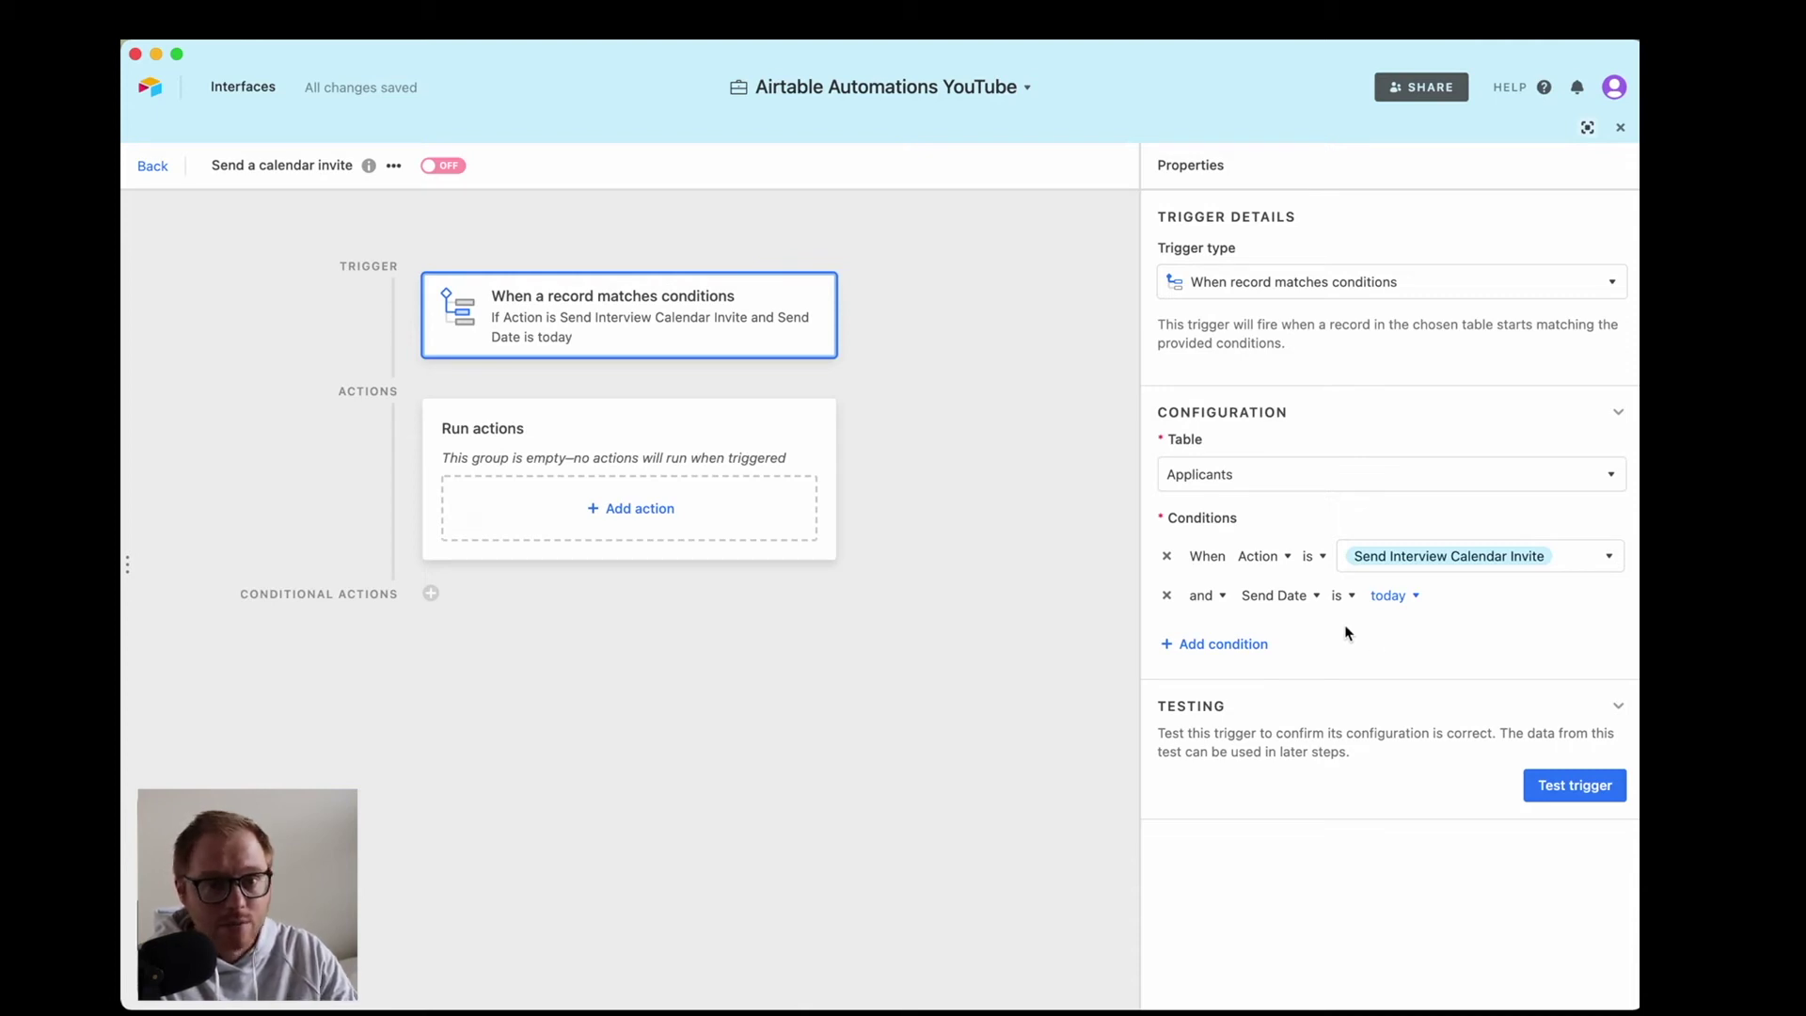
Return to the Applicants grid and open the applicant's Action cell options.
click(153, 167)
scroll(850, 308, right, 3)
scroll(884, 307, left, 3)
click(777, 240)
click(779, 240)
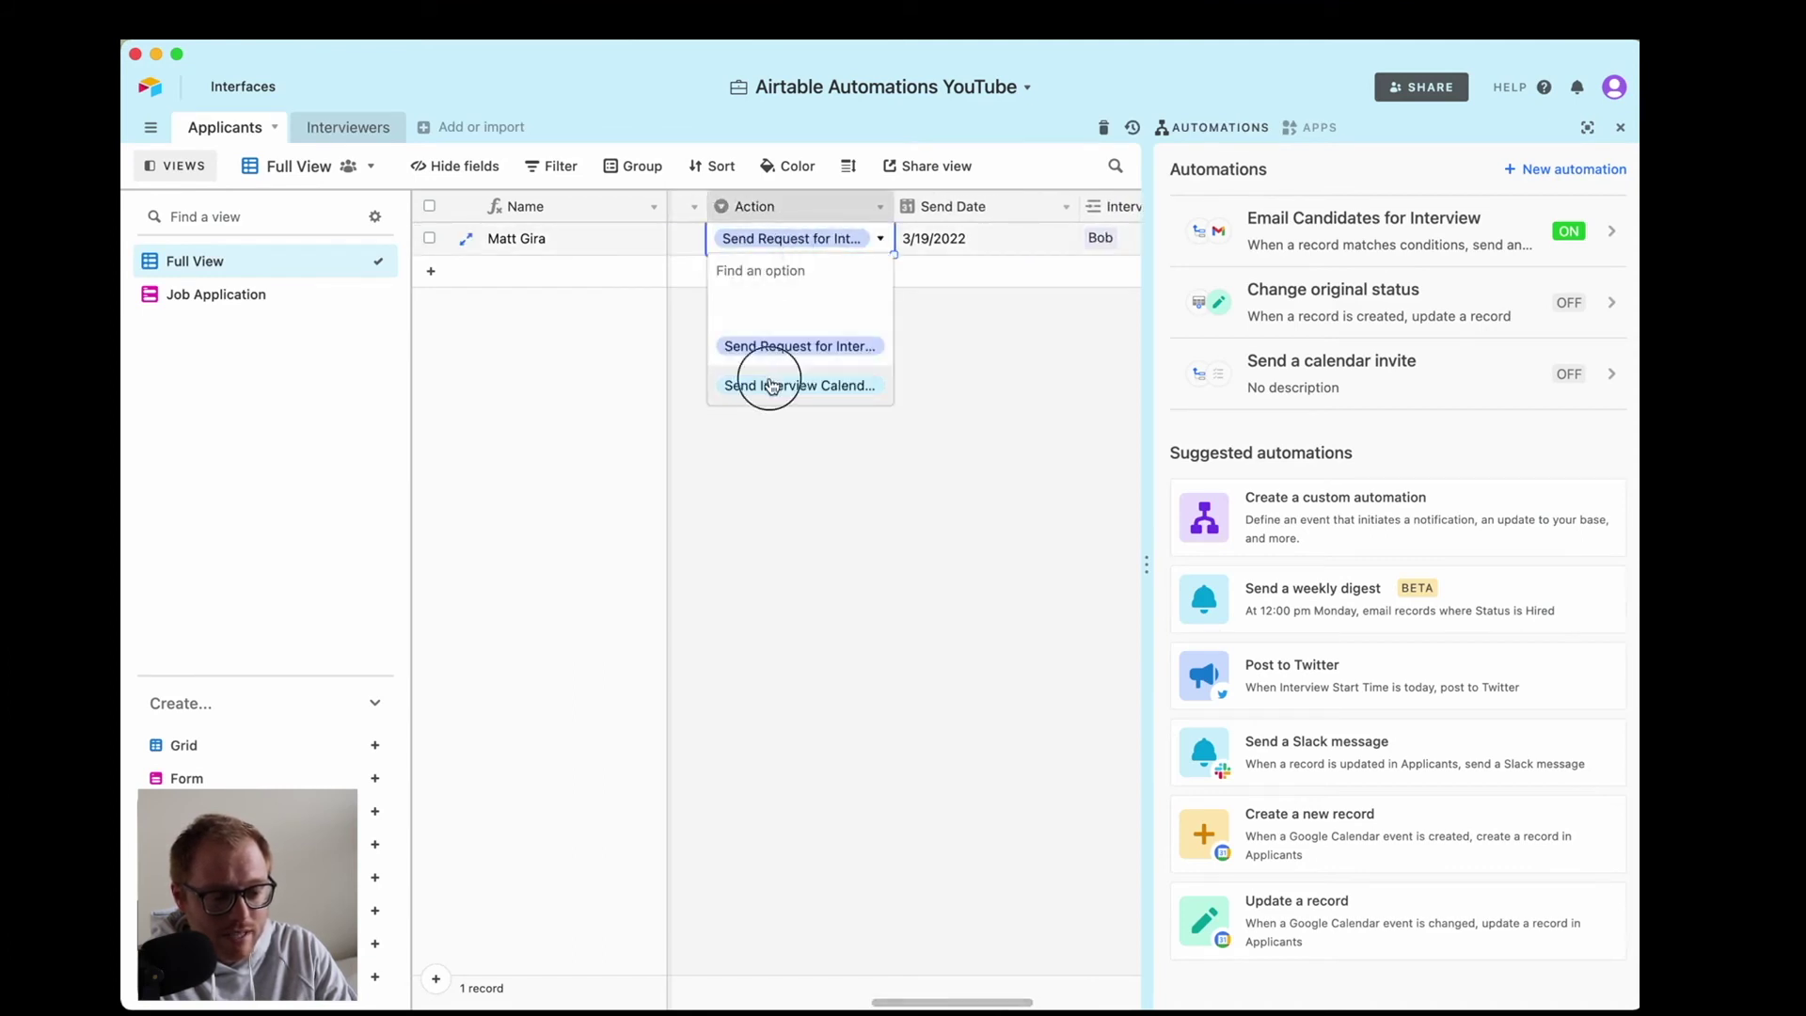
Set the applicant's Action to Send Interview Calendar Invite and test the automation's trigger.
click(771, 385)
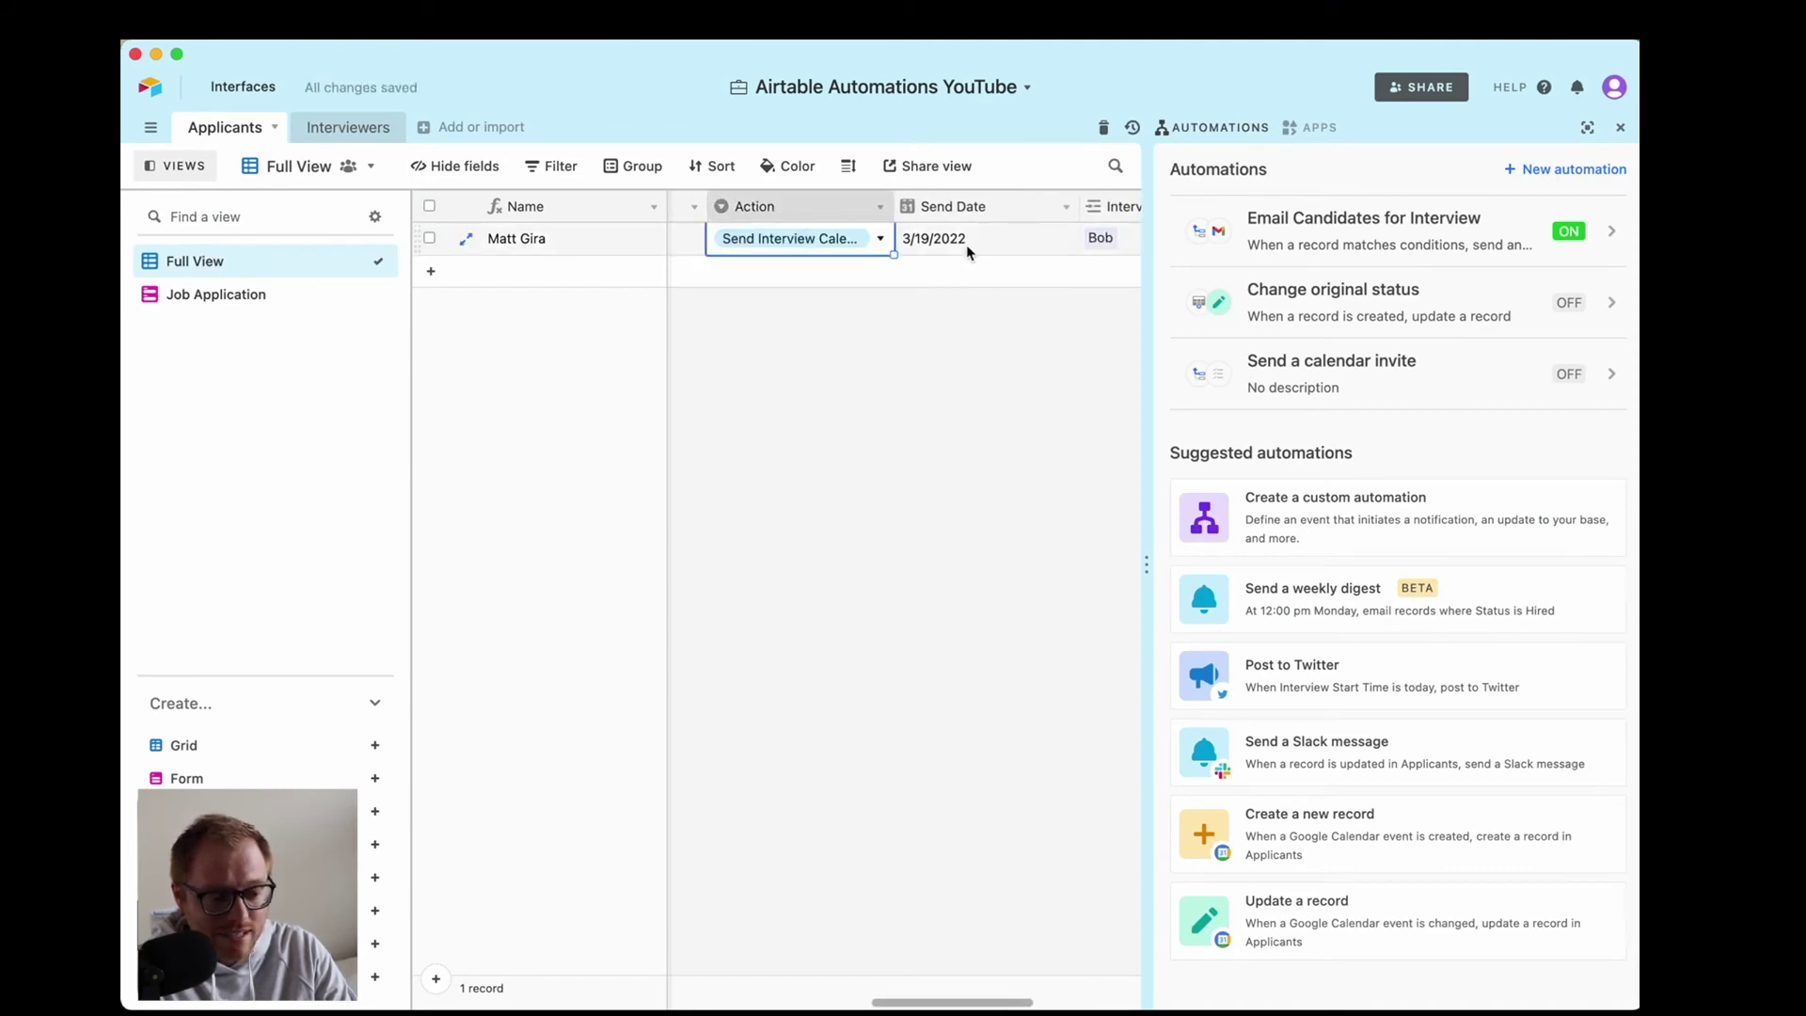
click(1379, 383)
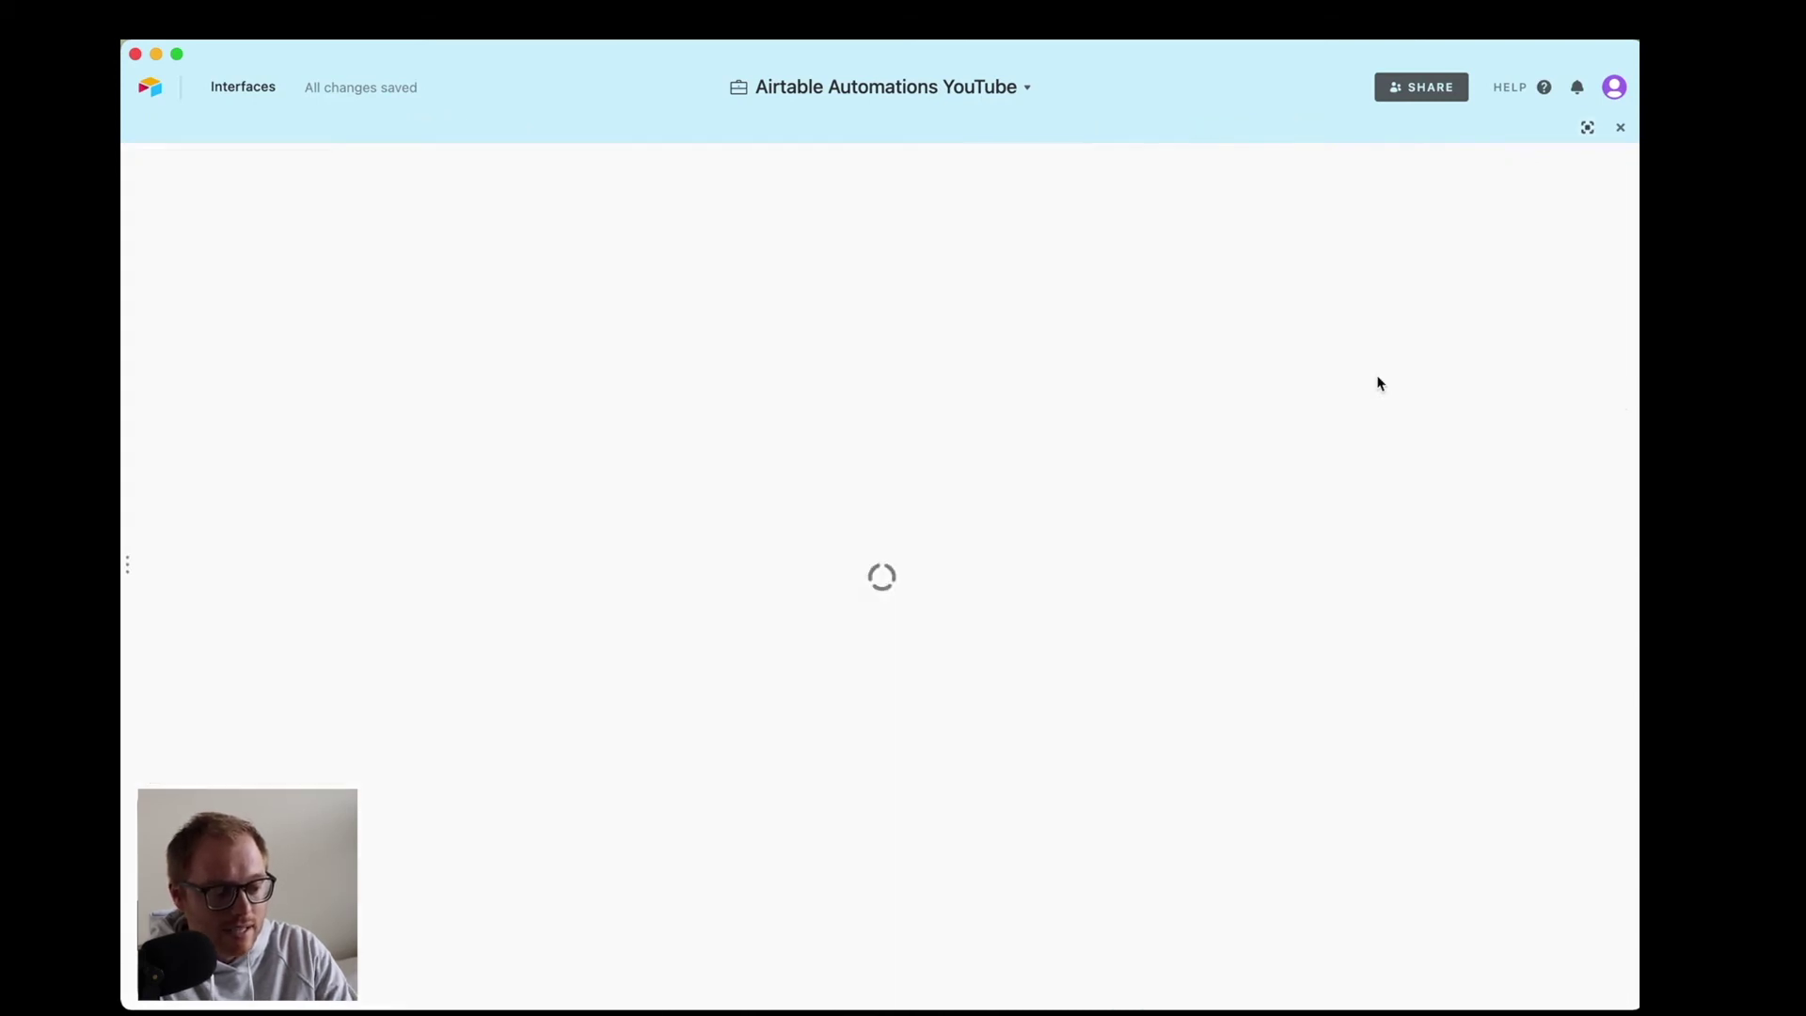
click(689, 329)
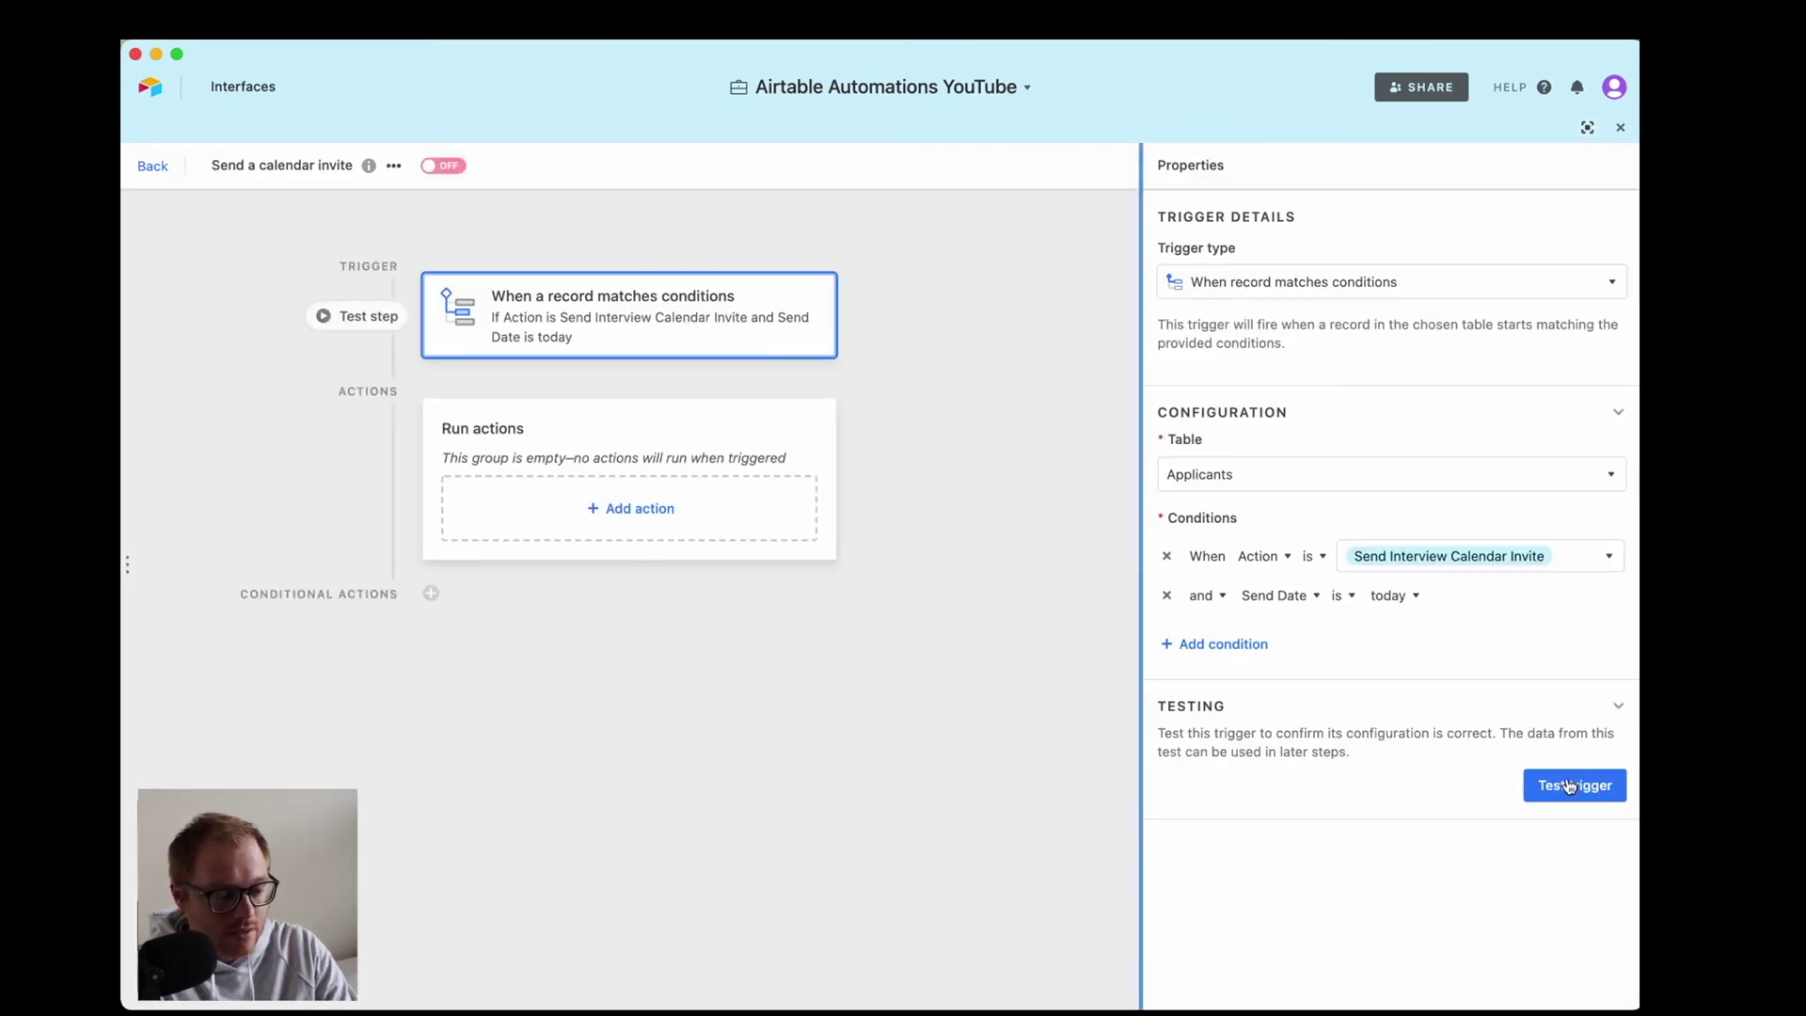
click(1568, 793)
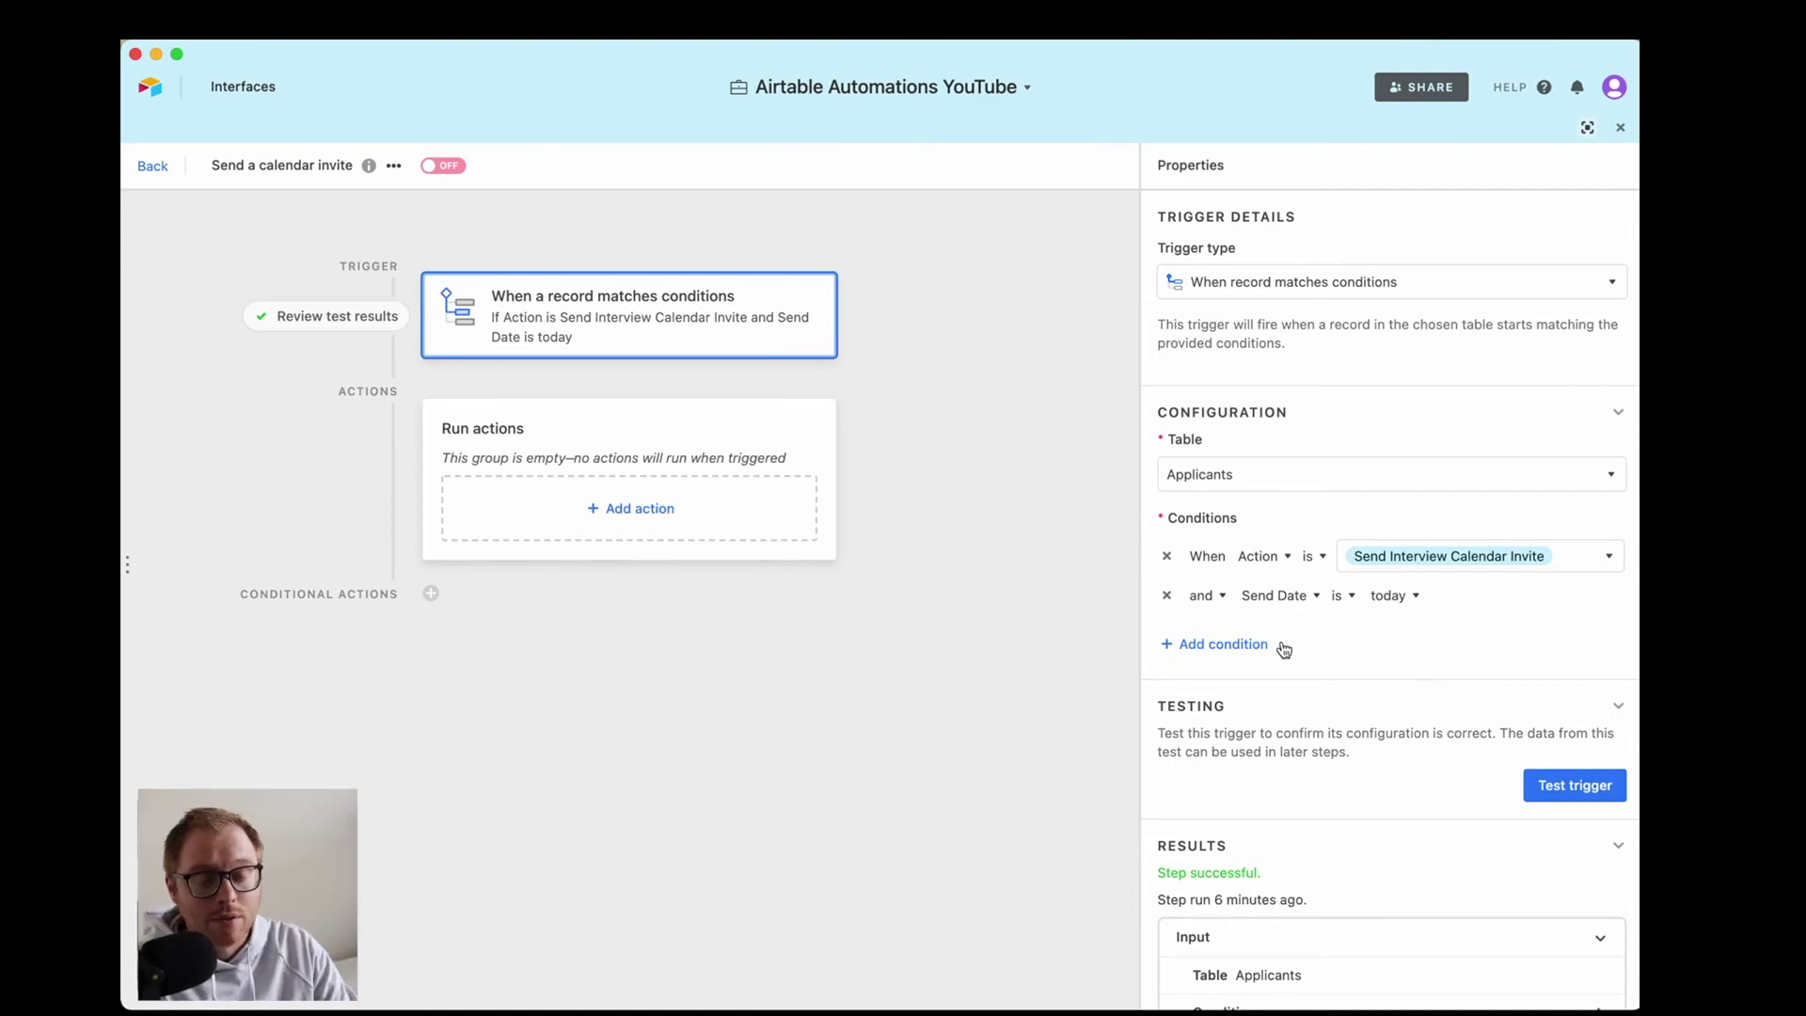
Add a Google Calendar Create event action to the automation.
click(637, 520)
scroll(625, 739, down, 1)
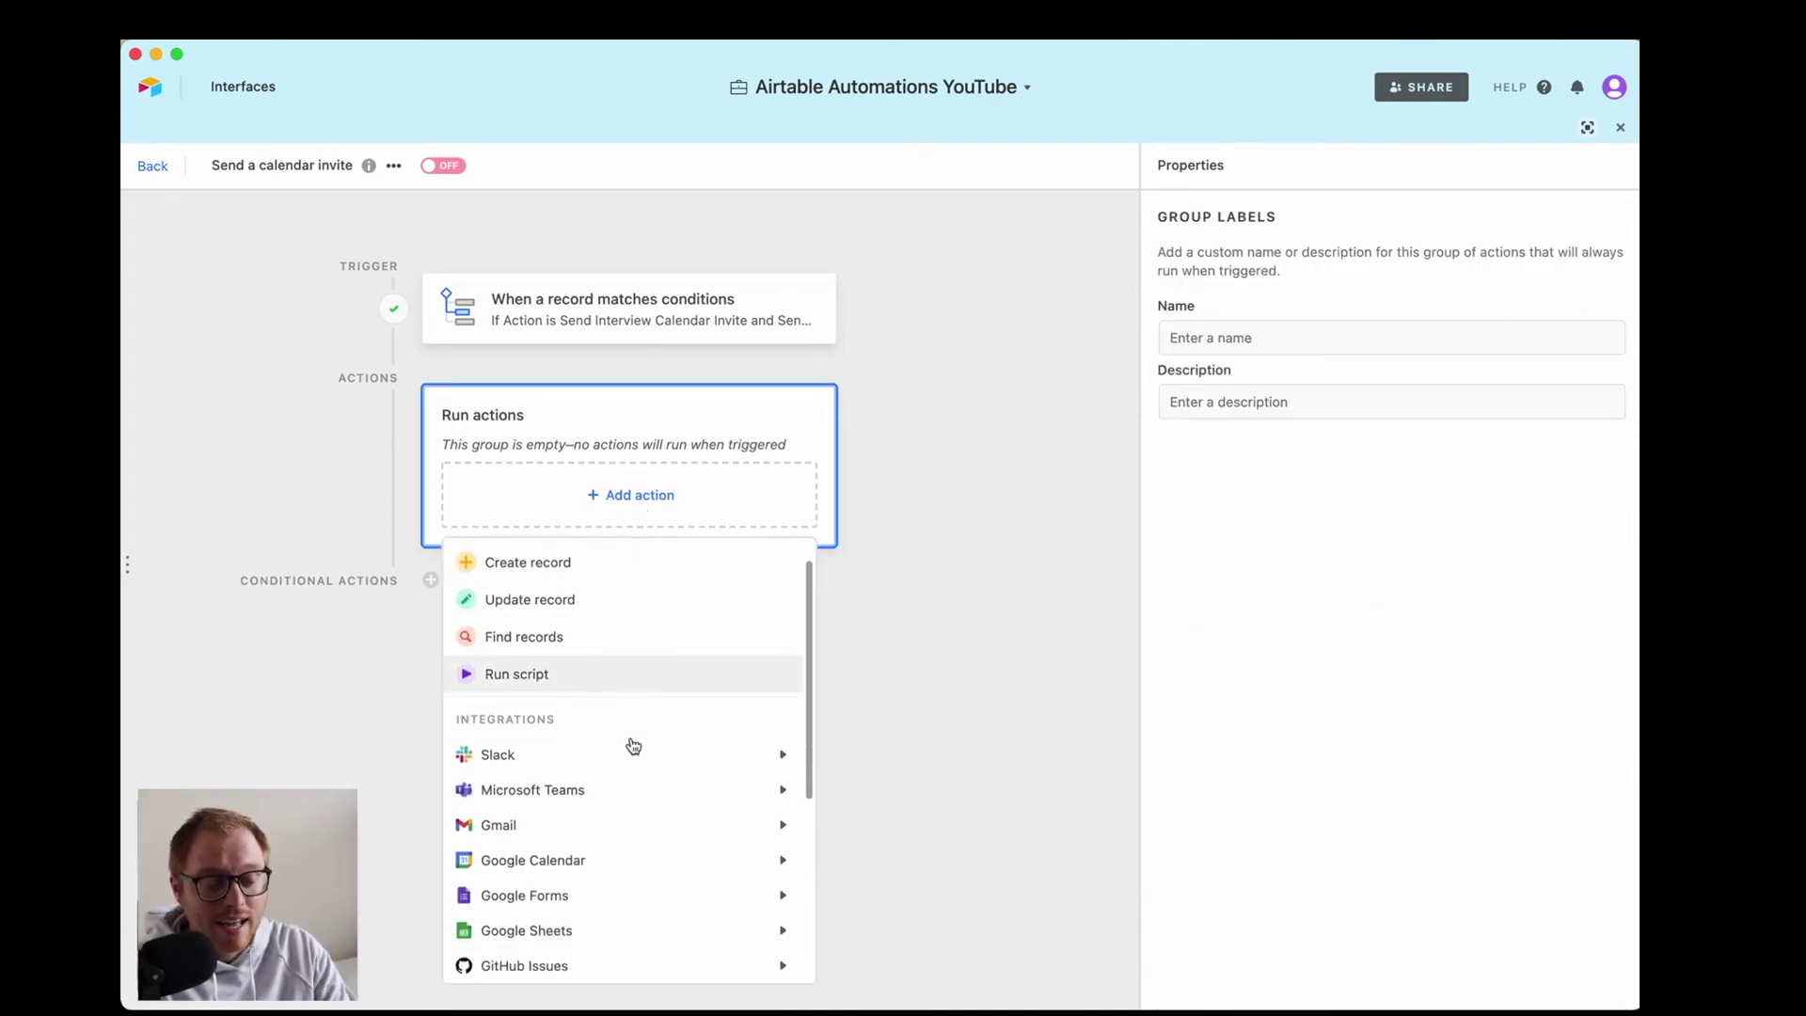
mouse_move(633, 746)
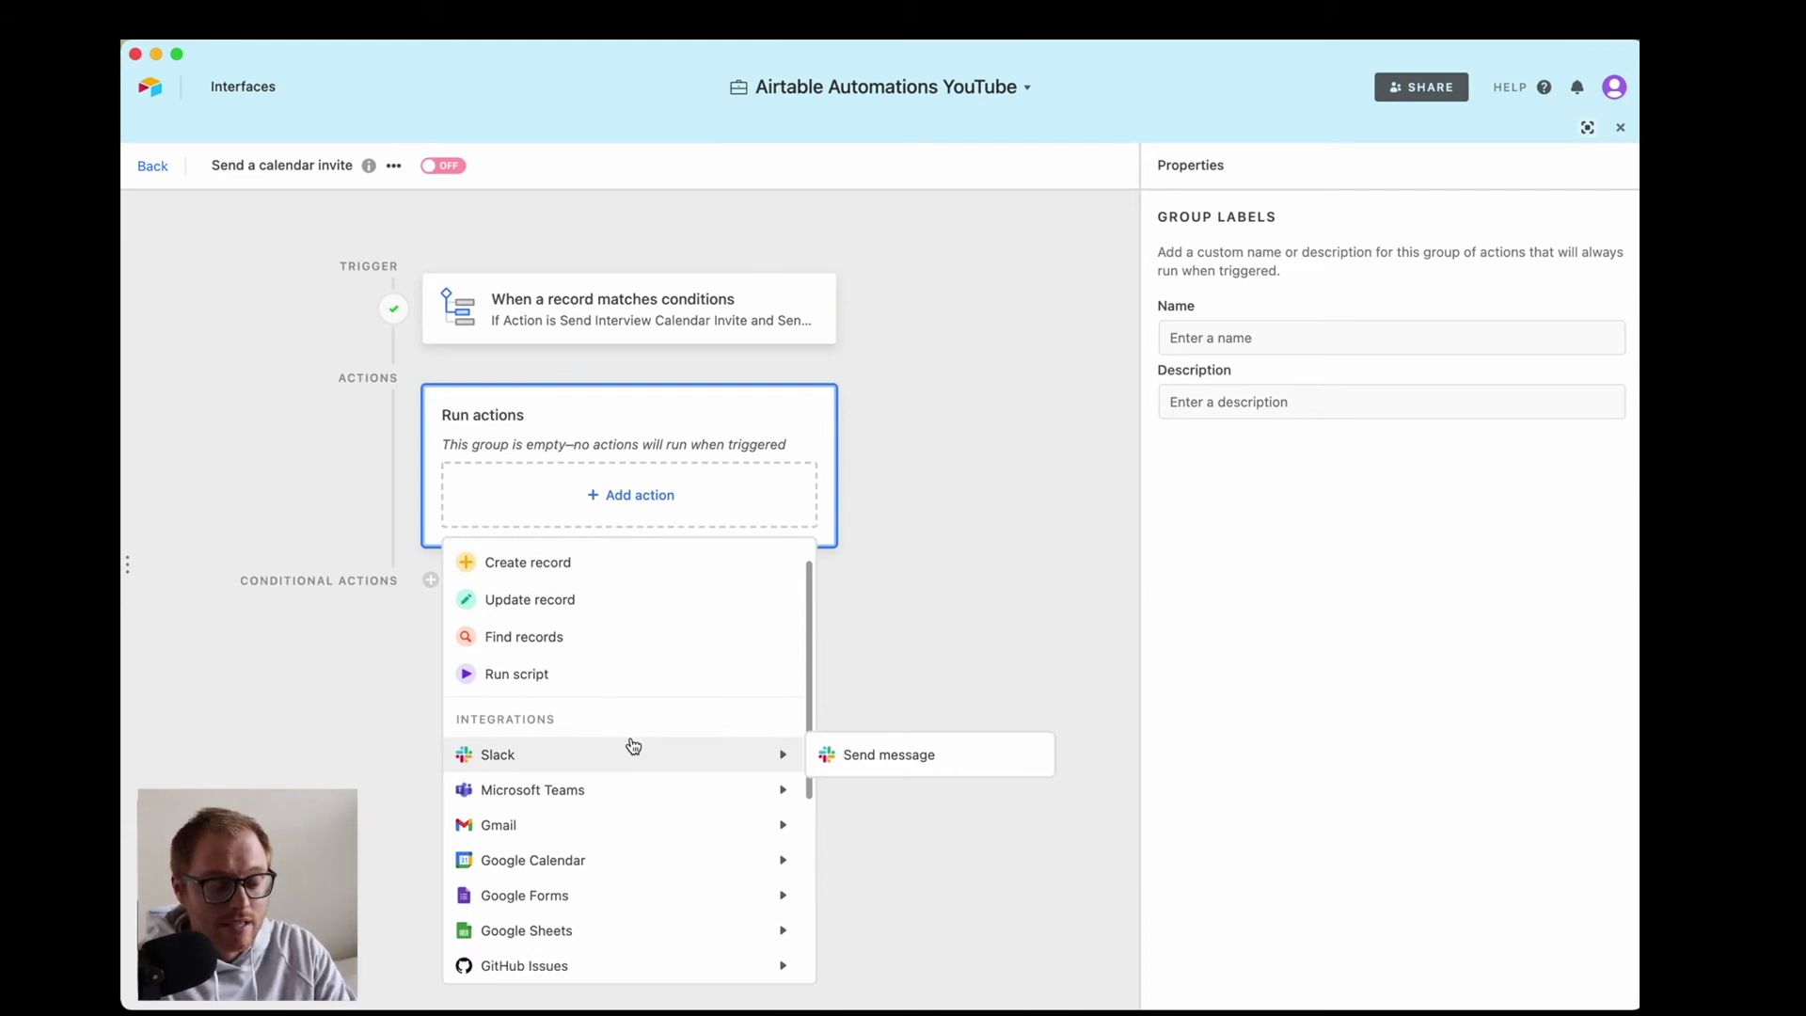
mouse_move(576, 867)
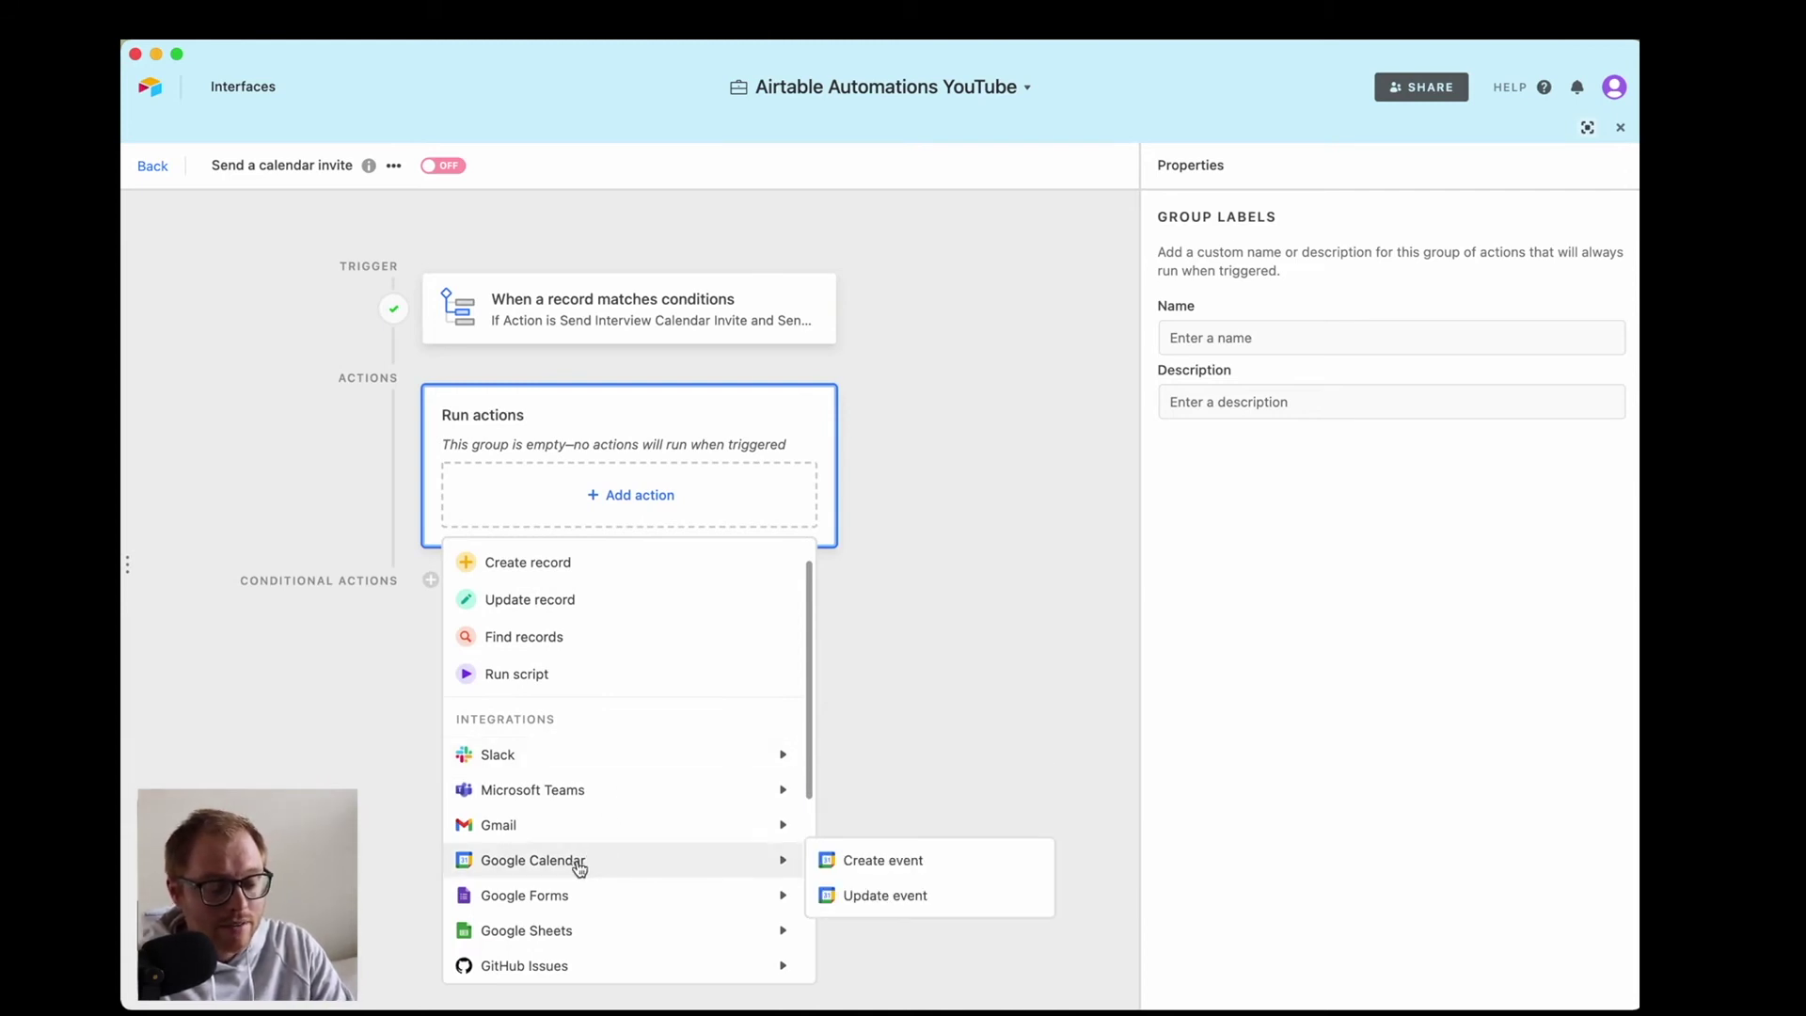
click(891, 870)
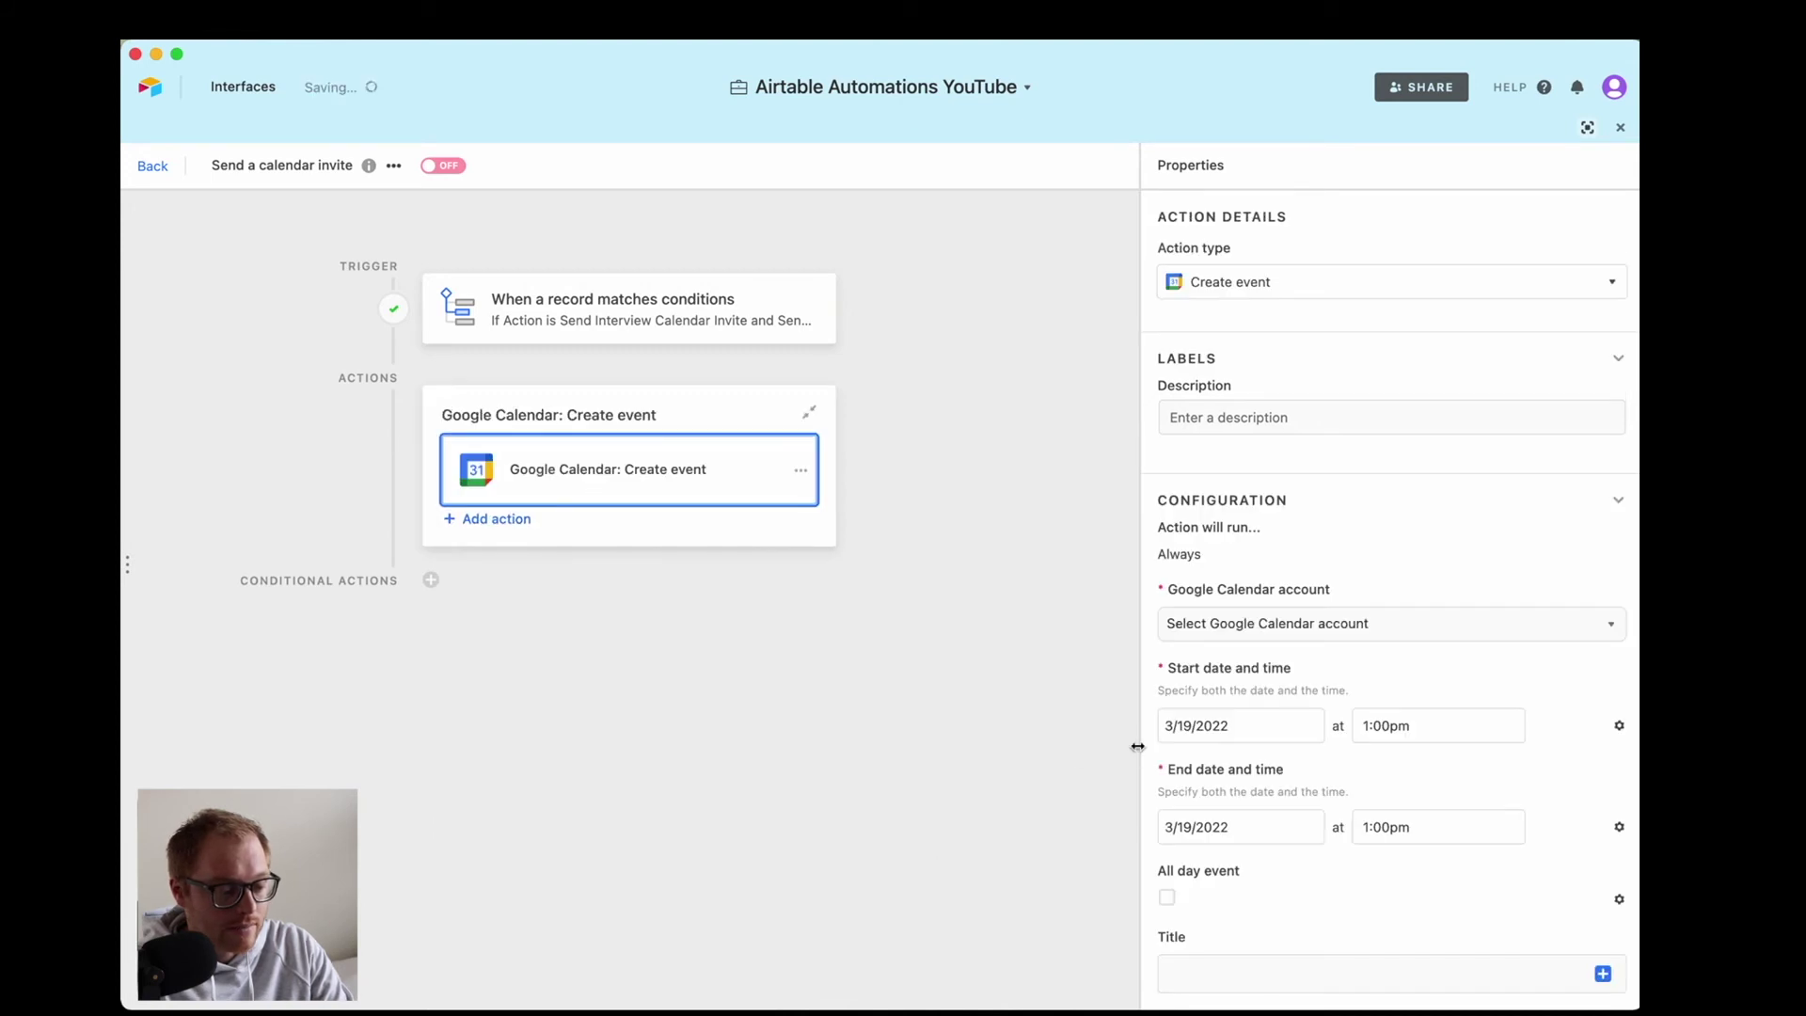
scroll(1400, 592, down, 2)
Select the connected Google Calendar account and its Matt - Time Blocking calendar.
click(1336, 533)
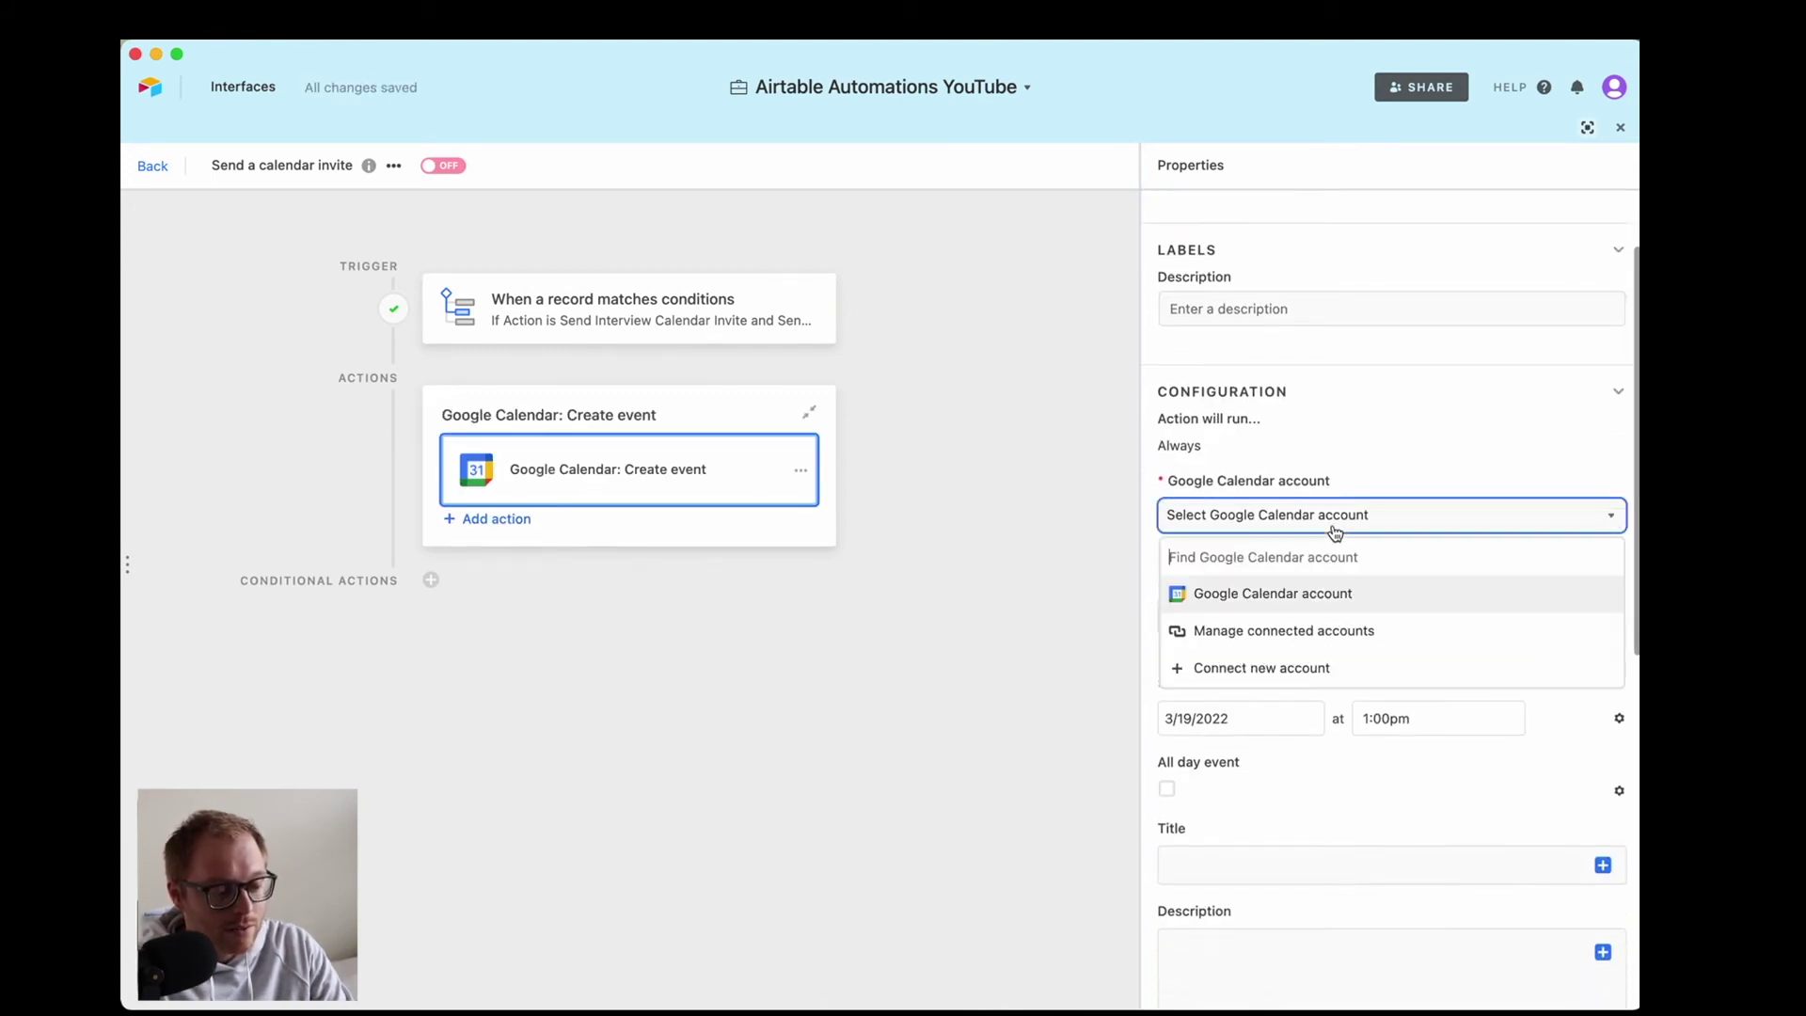
click(1287, 592)
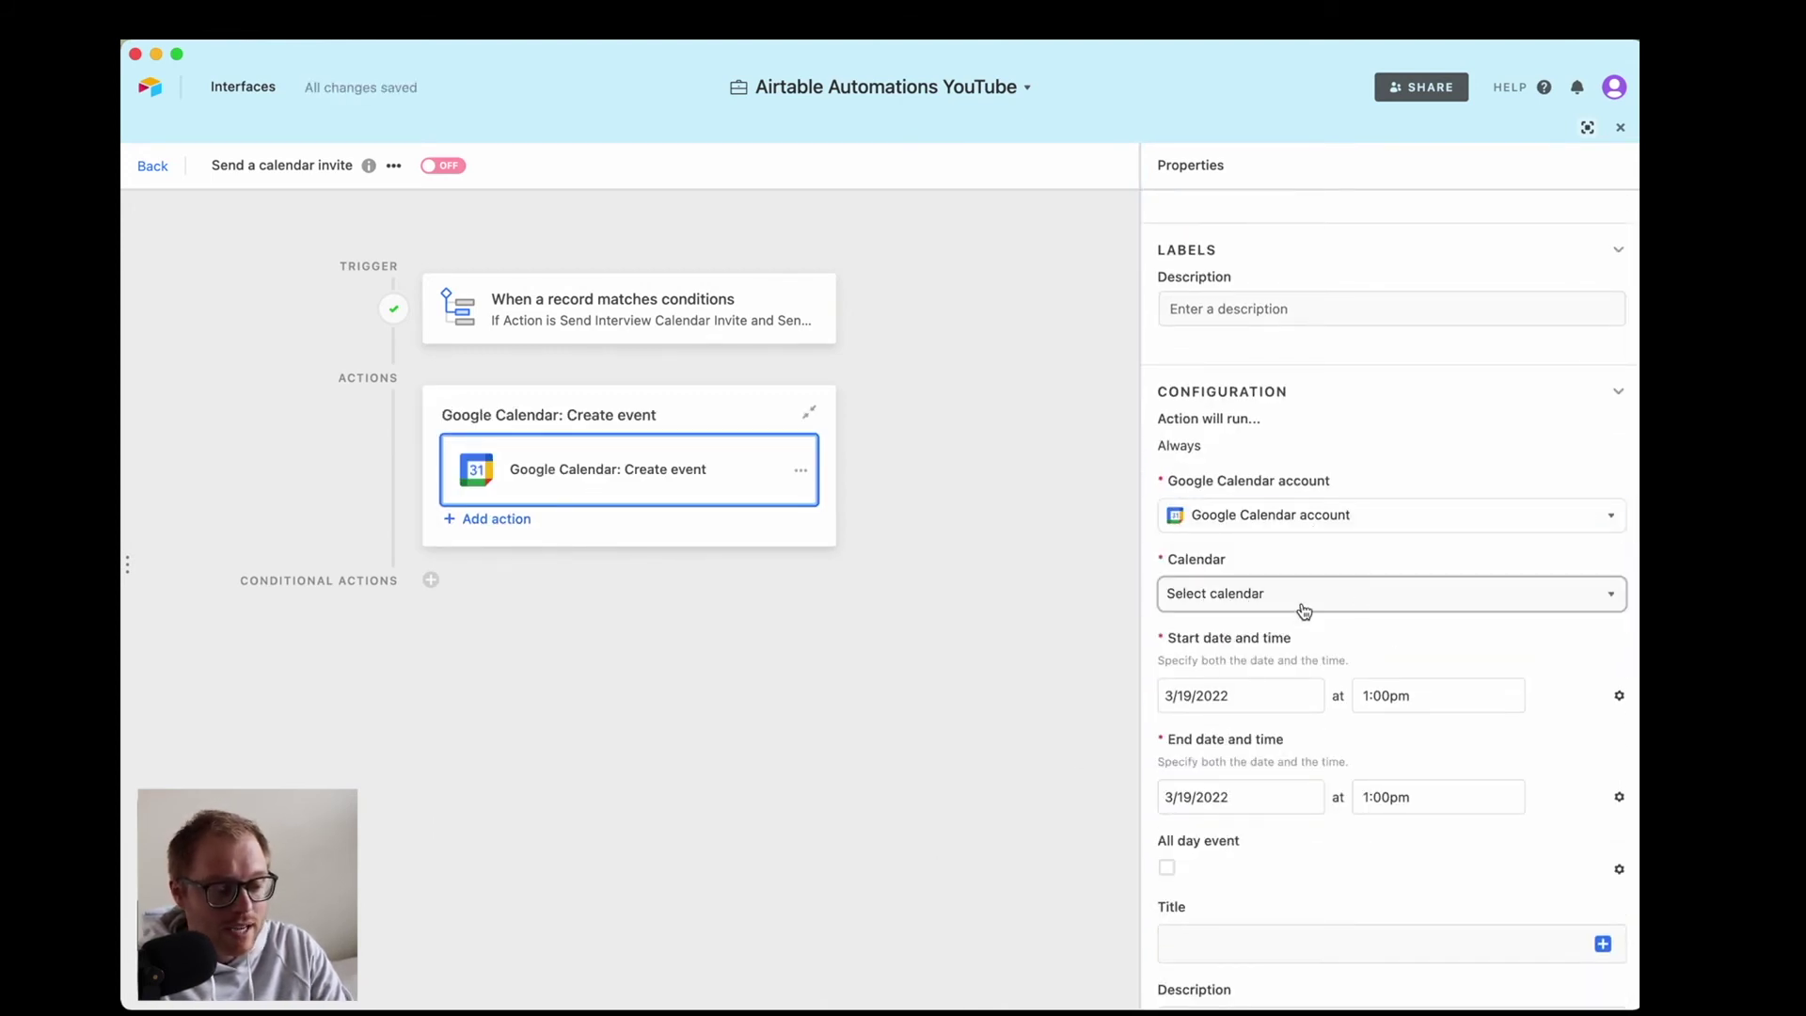
click(1282, 608)
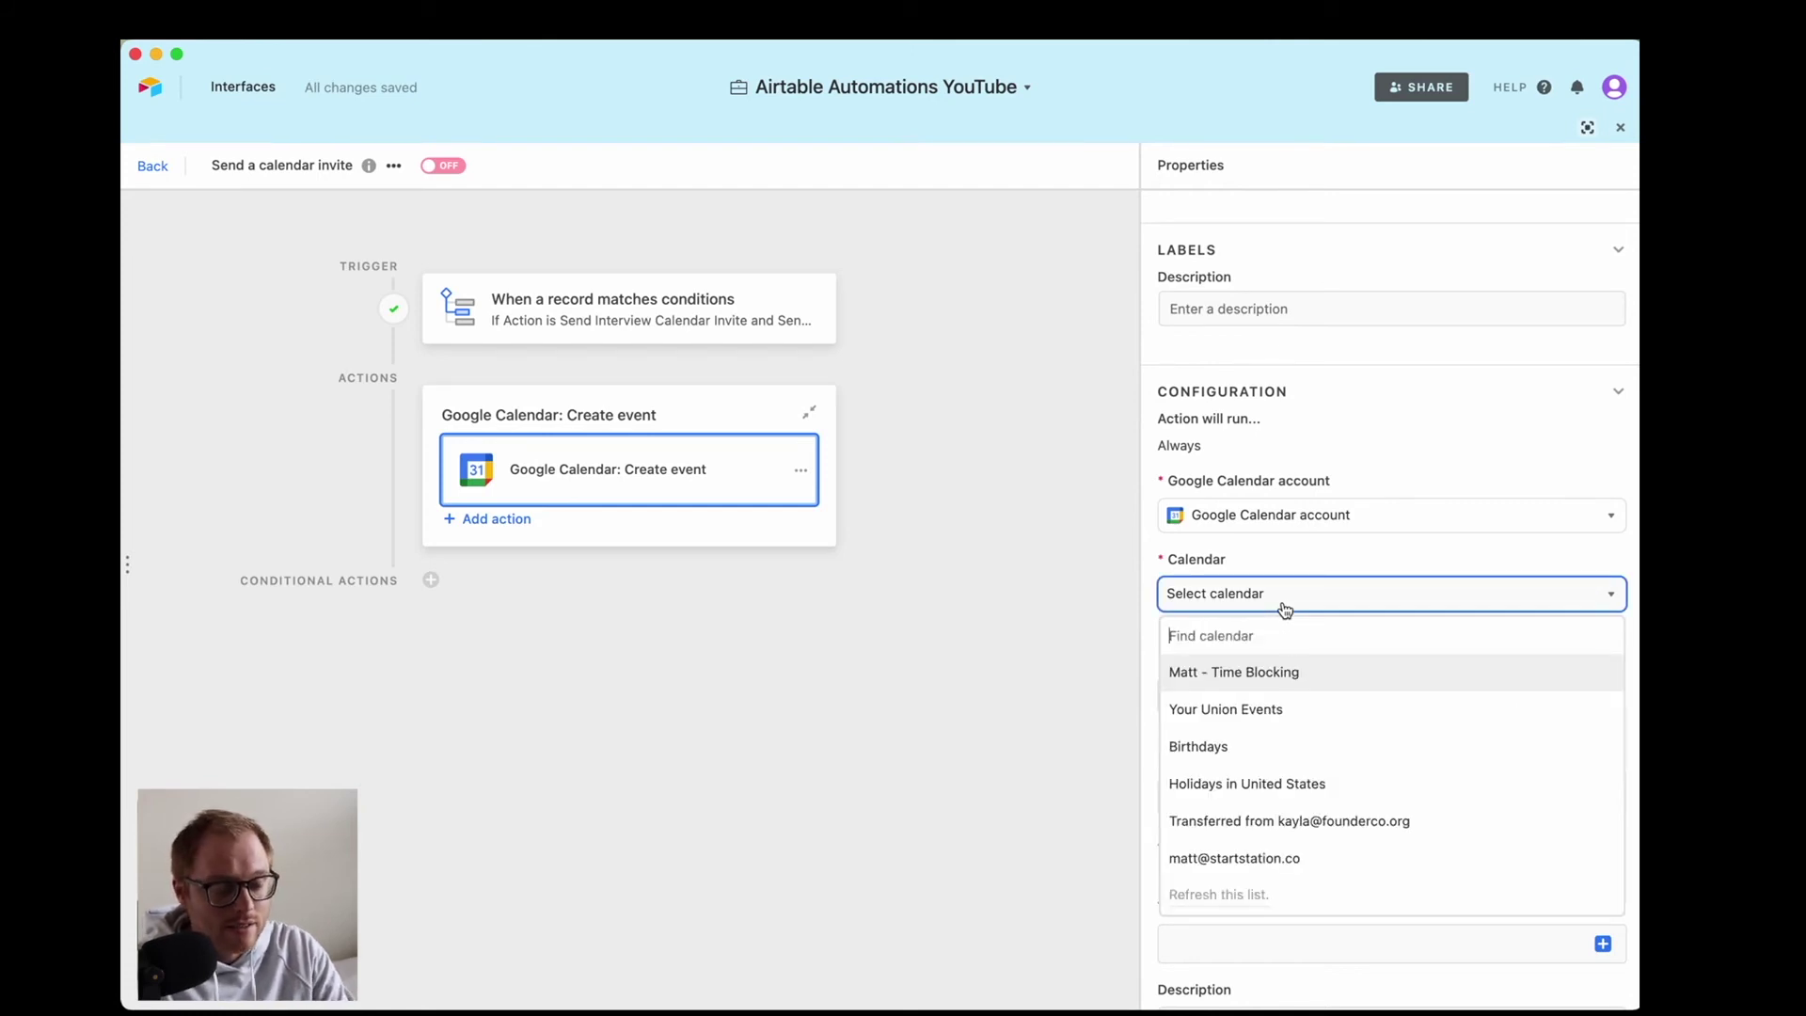
click(1295, 673)
scroll(1409, 643, down, 3)
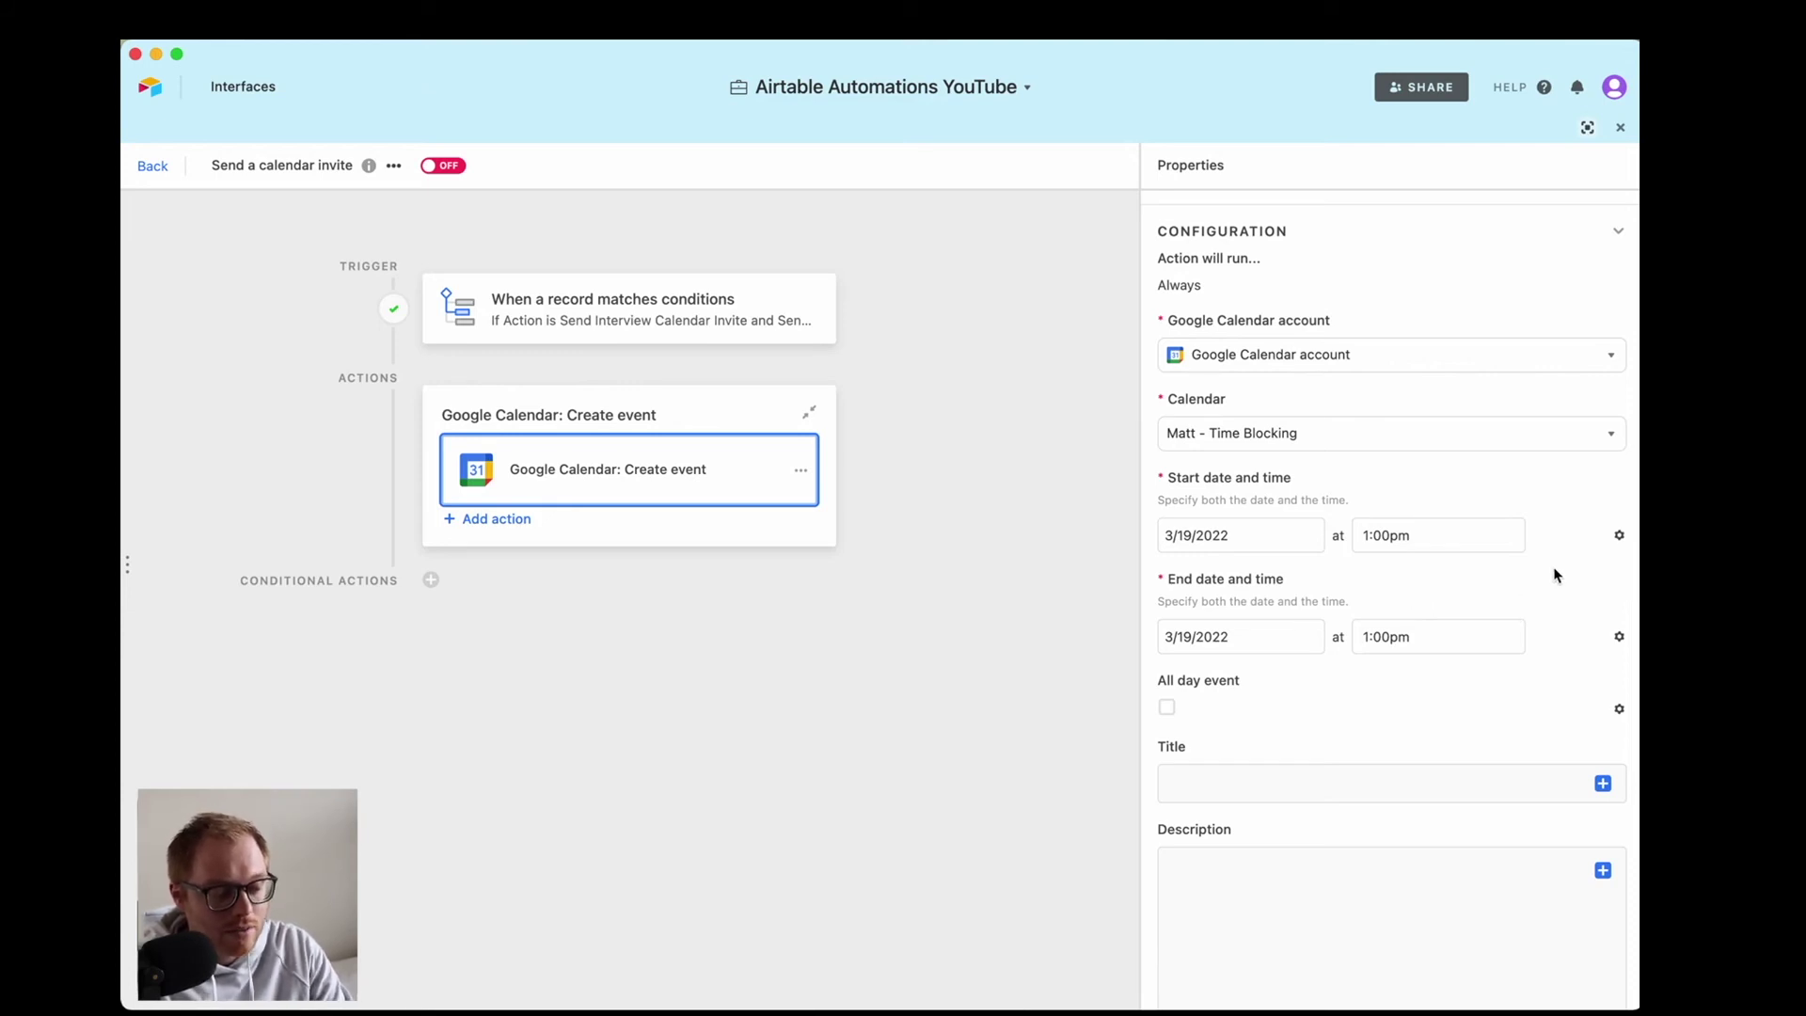
Make the event start date and time dynamic, taken from the record's Interview Start Time.
click(1620, 537)
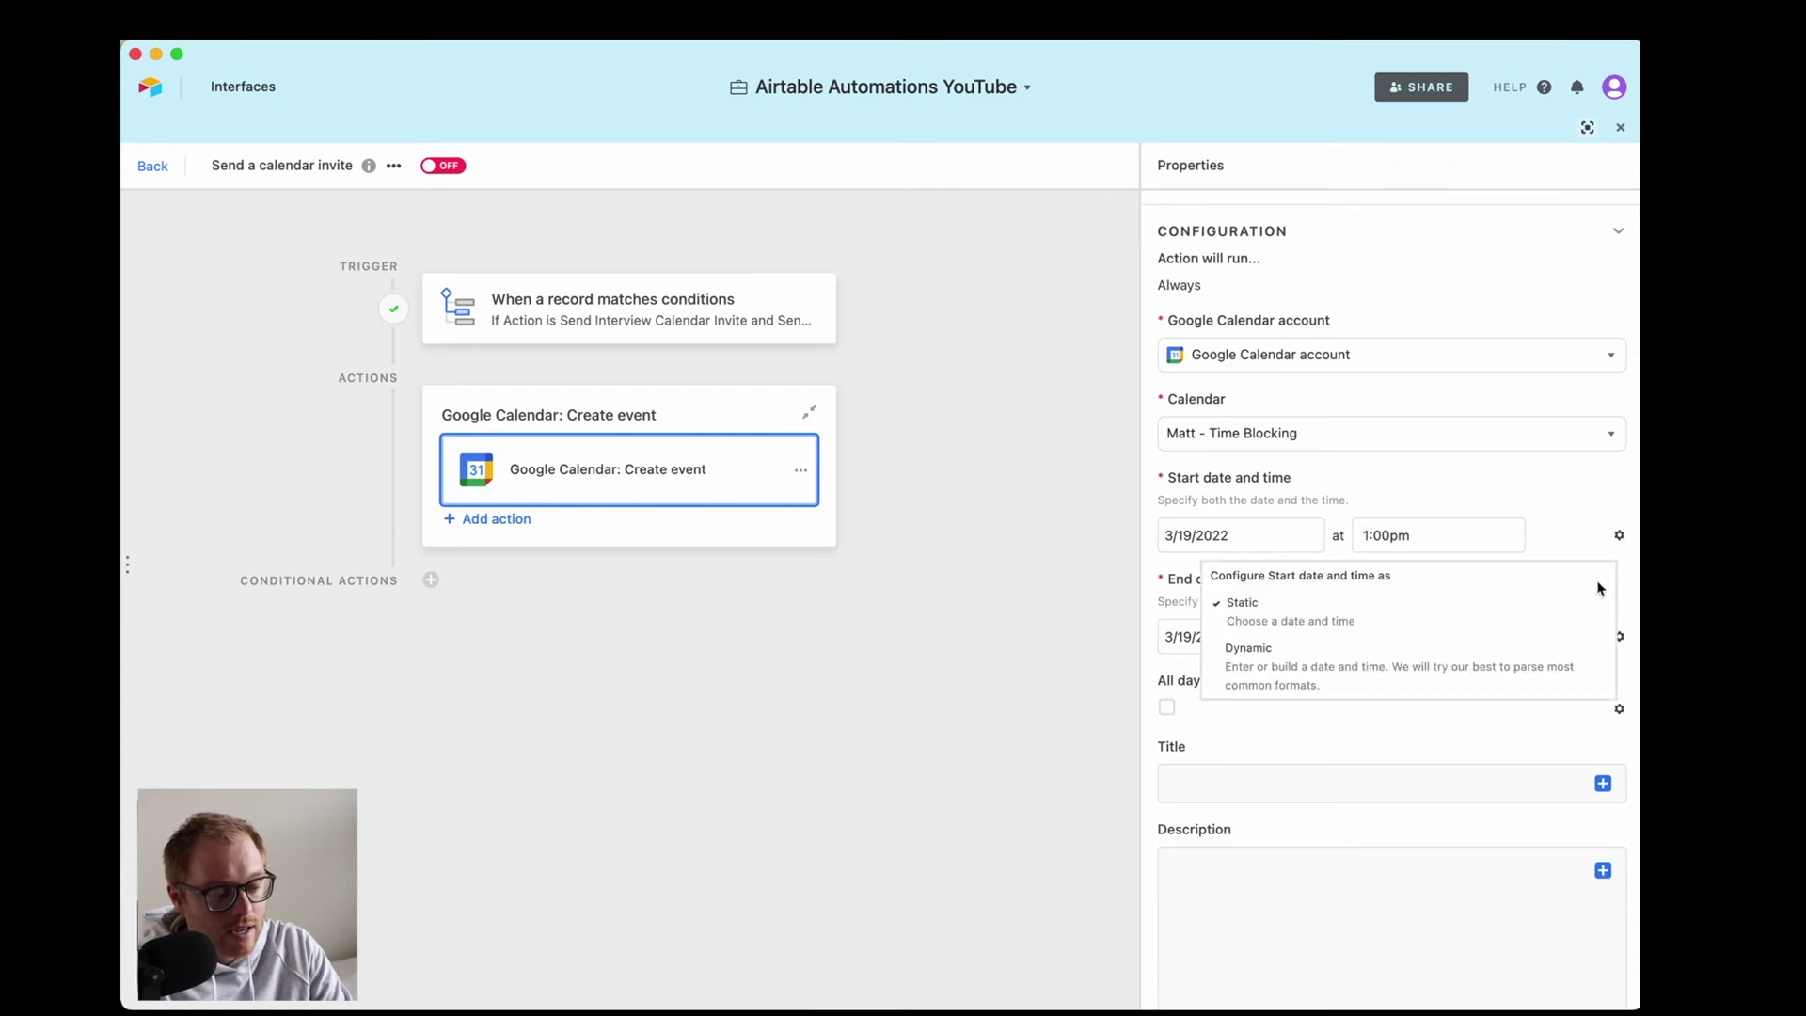
click(1557, 667)
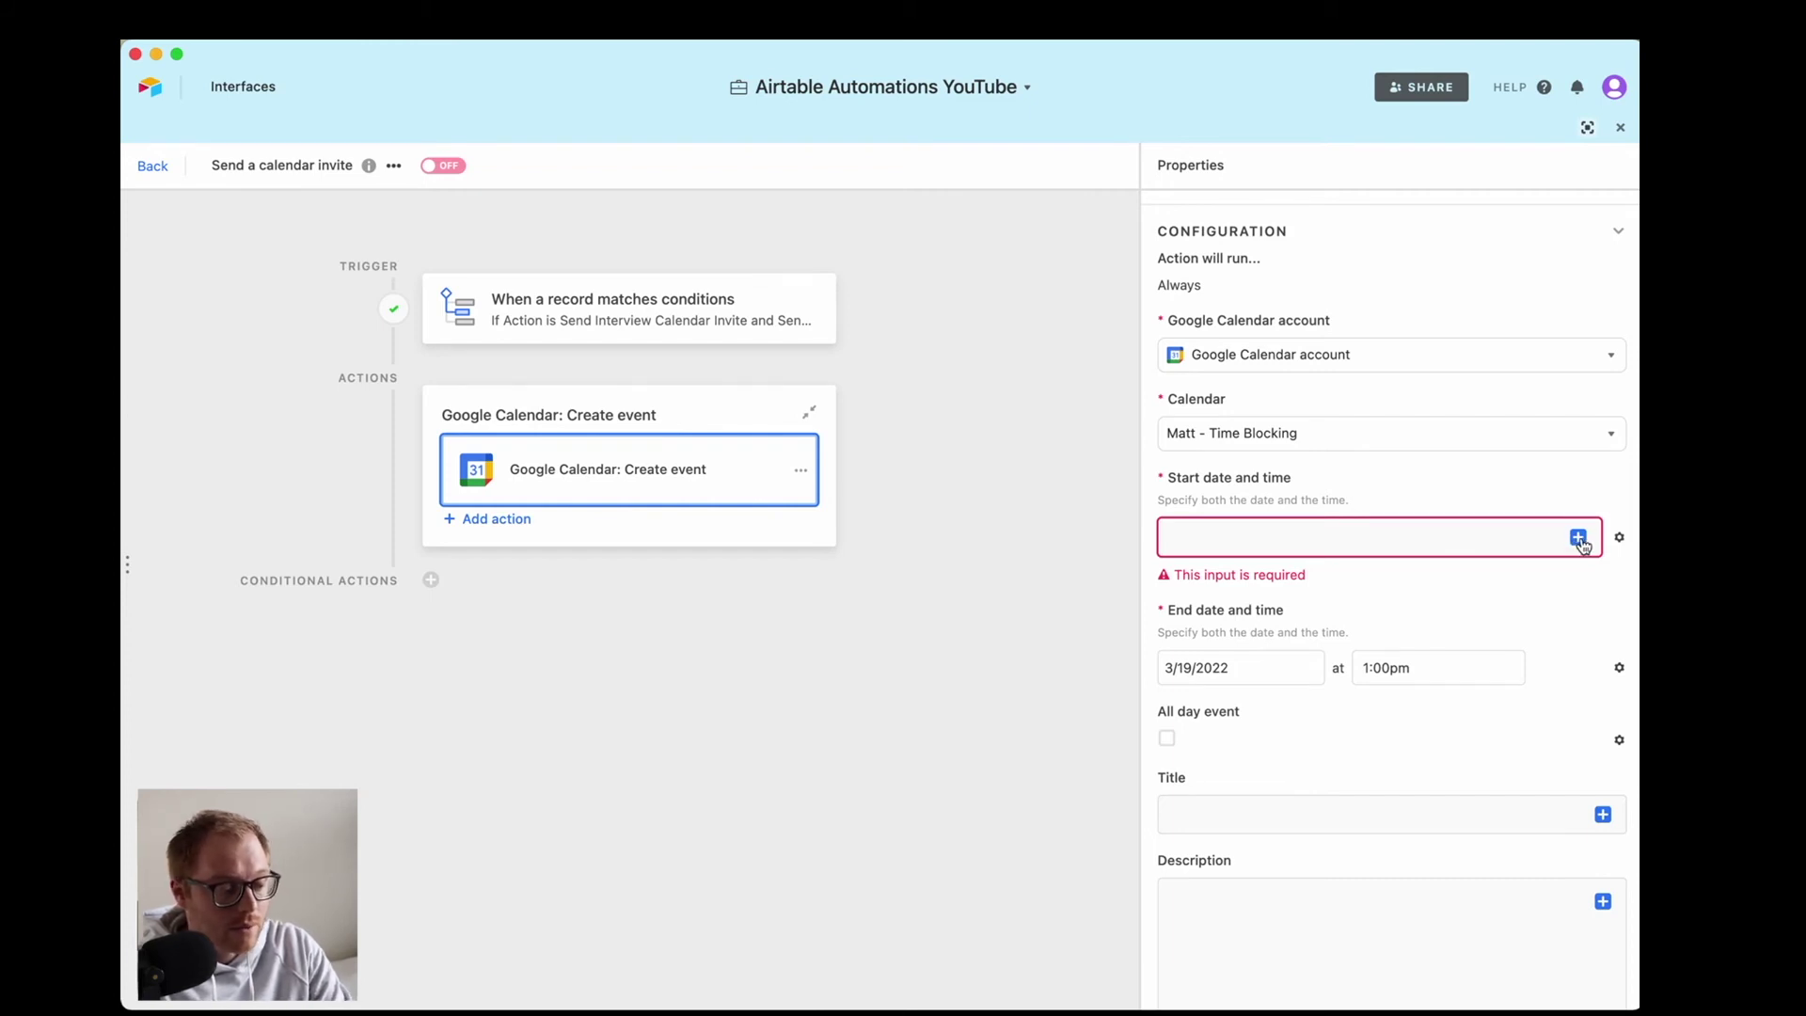
click(1578, 540)
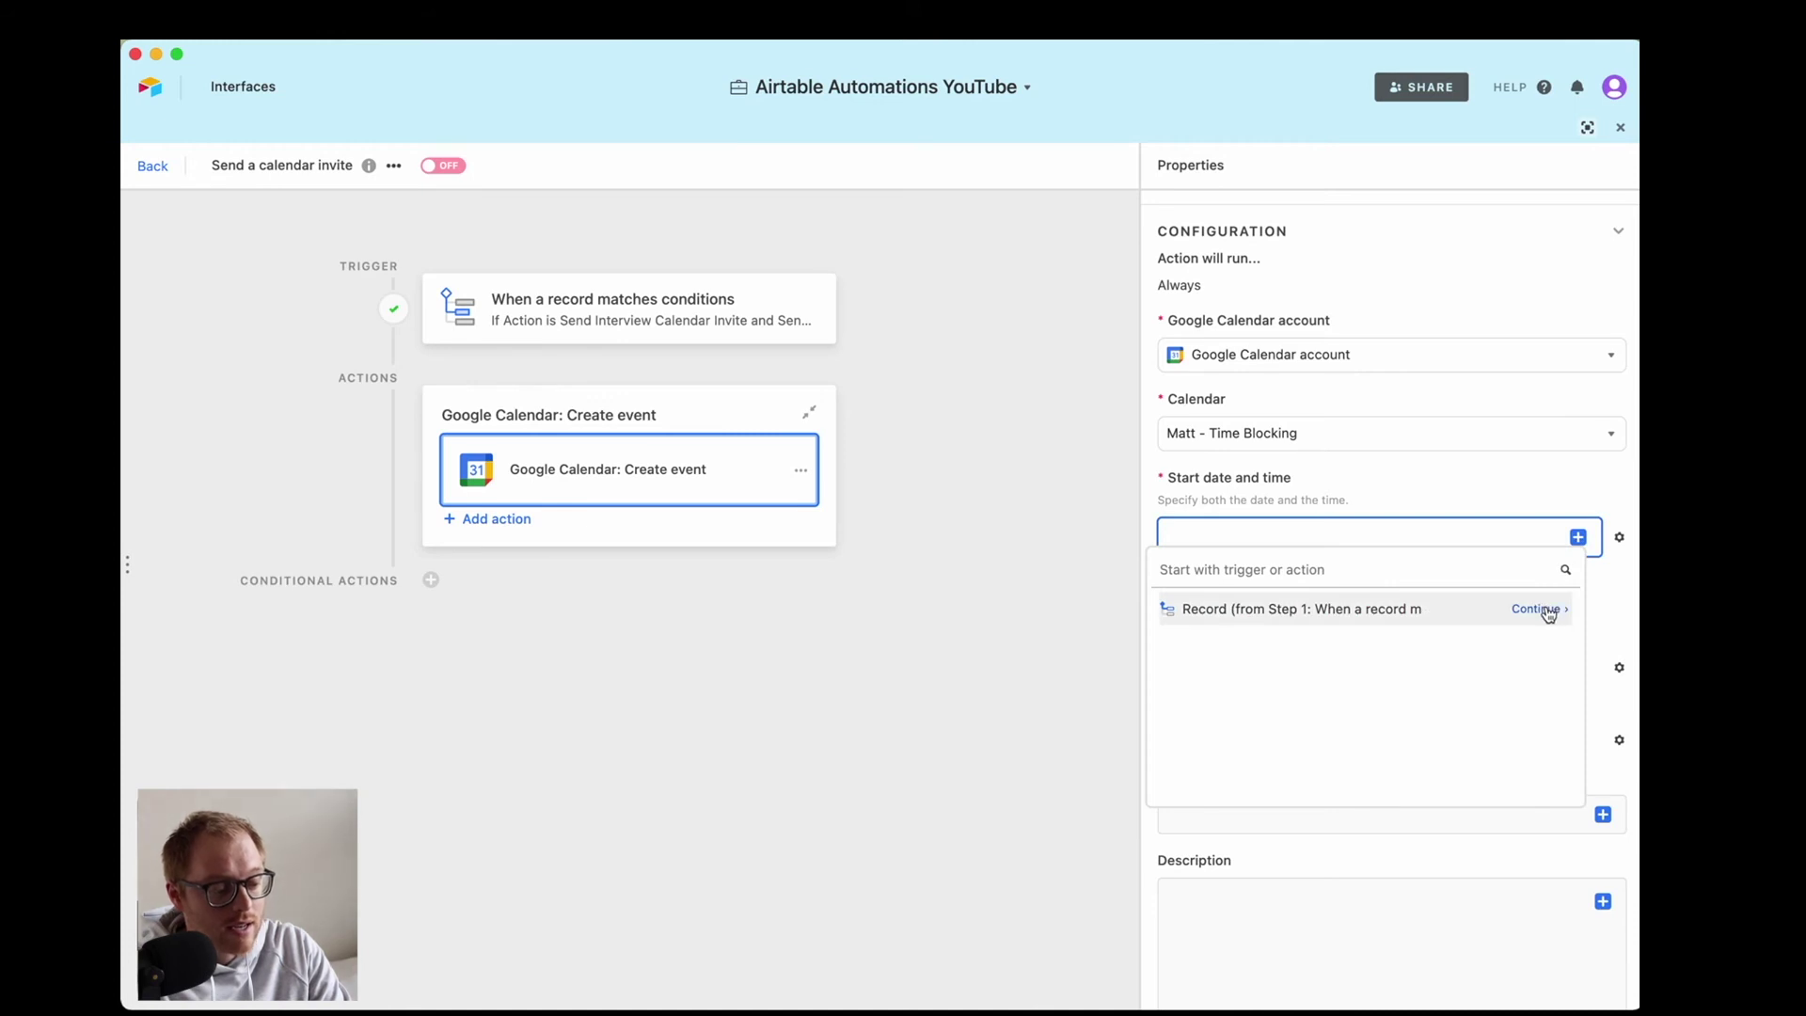
click(1548, 613)
scroll(1410, 715, down, 6)
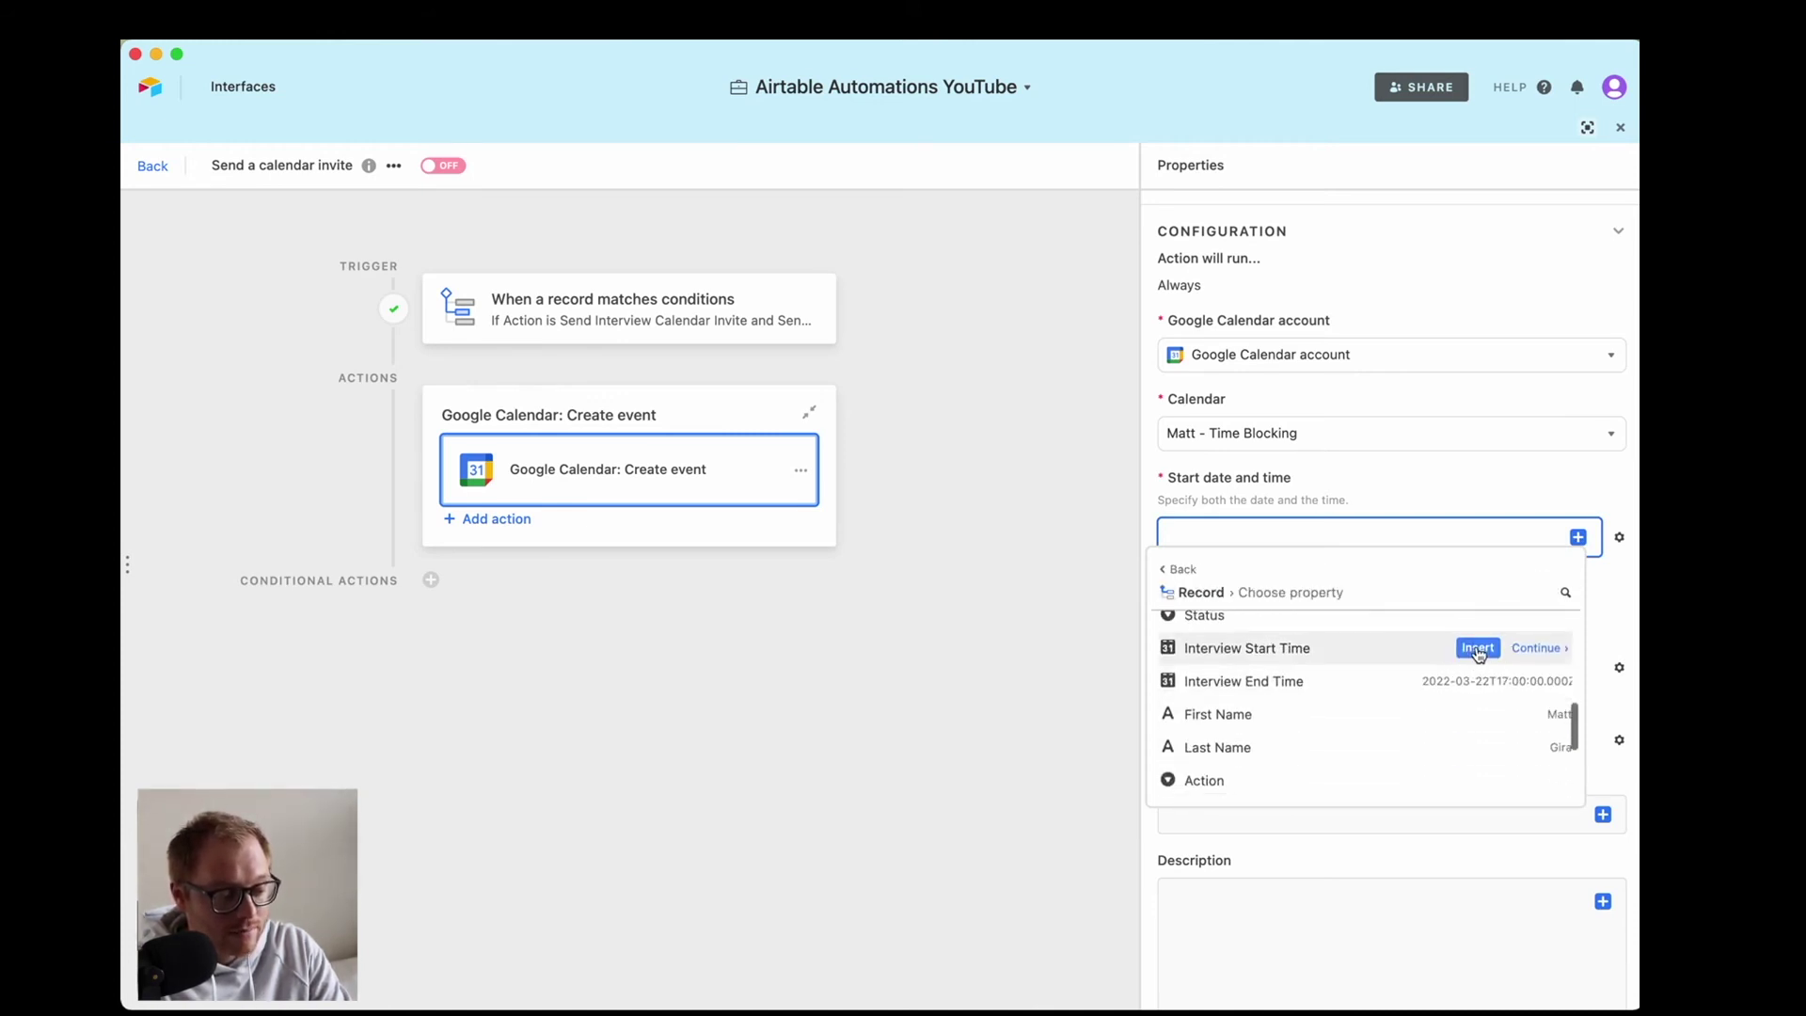
click(1478, 648)
Make the event end date and time dynamic, taken from the record's Interview End Time.
click(1619, 641)
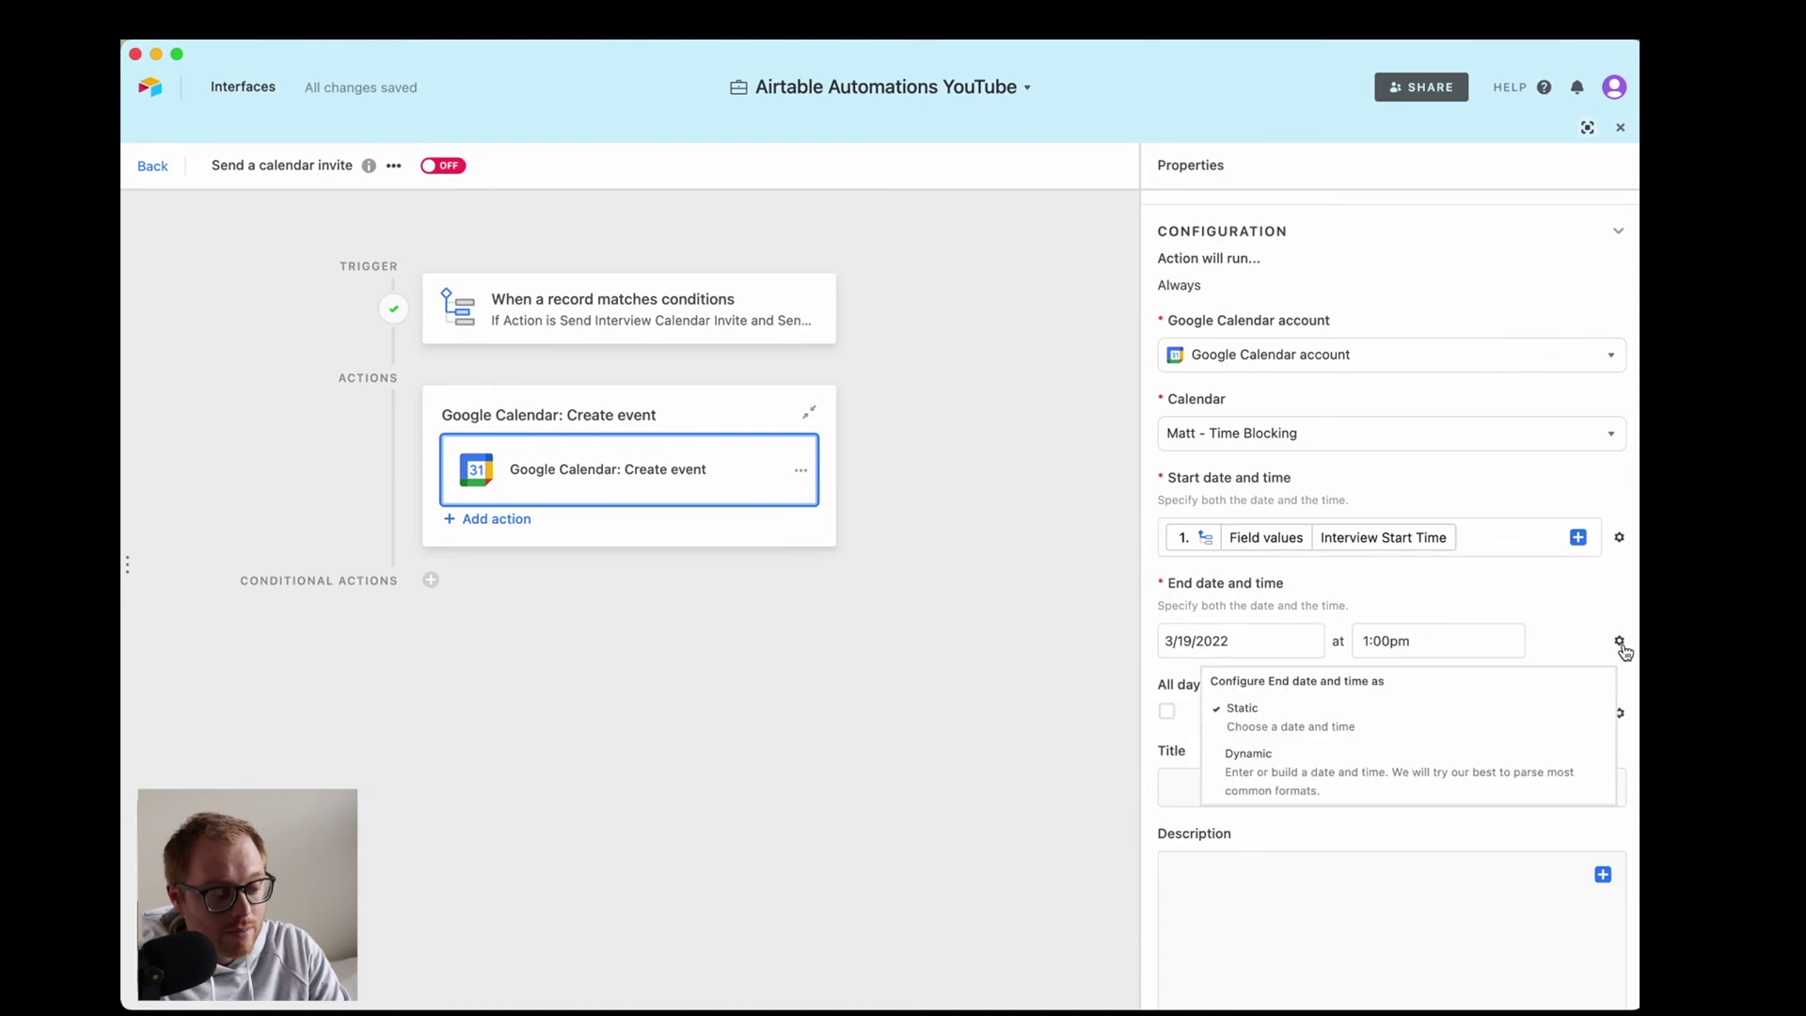
click(1504, 748)
click(1577, 642)
click(1555, 711)
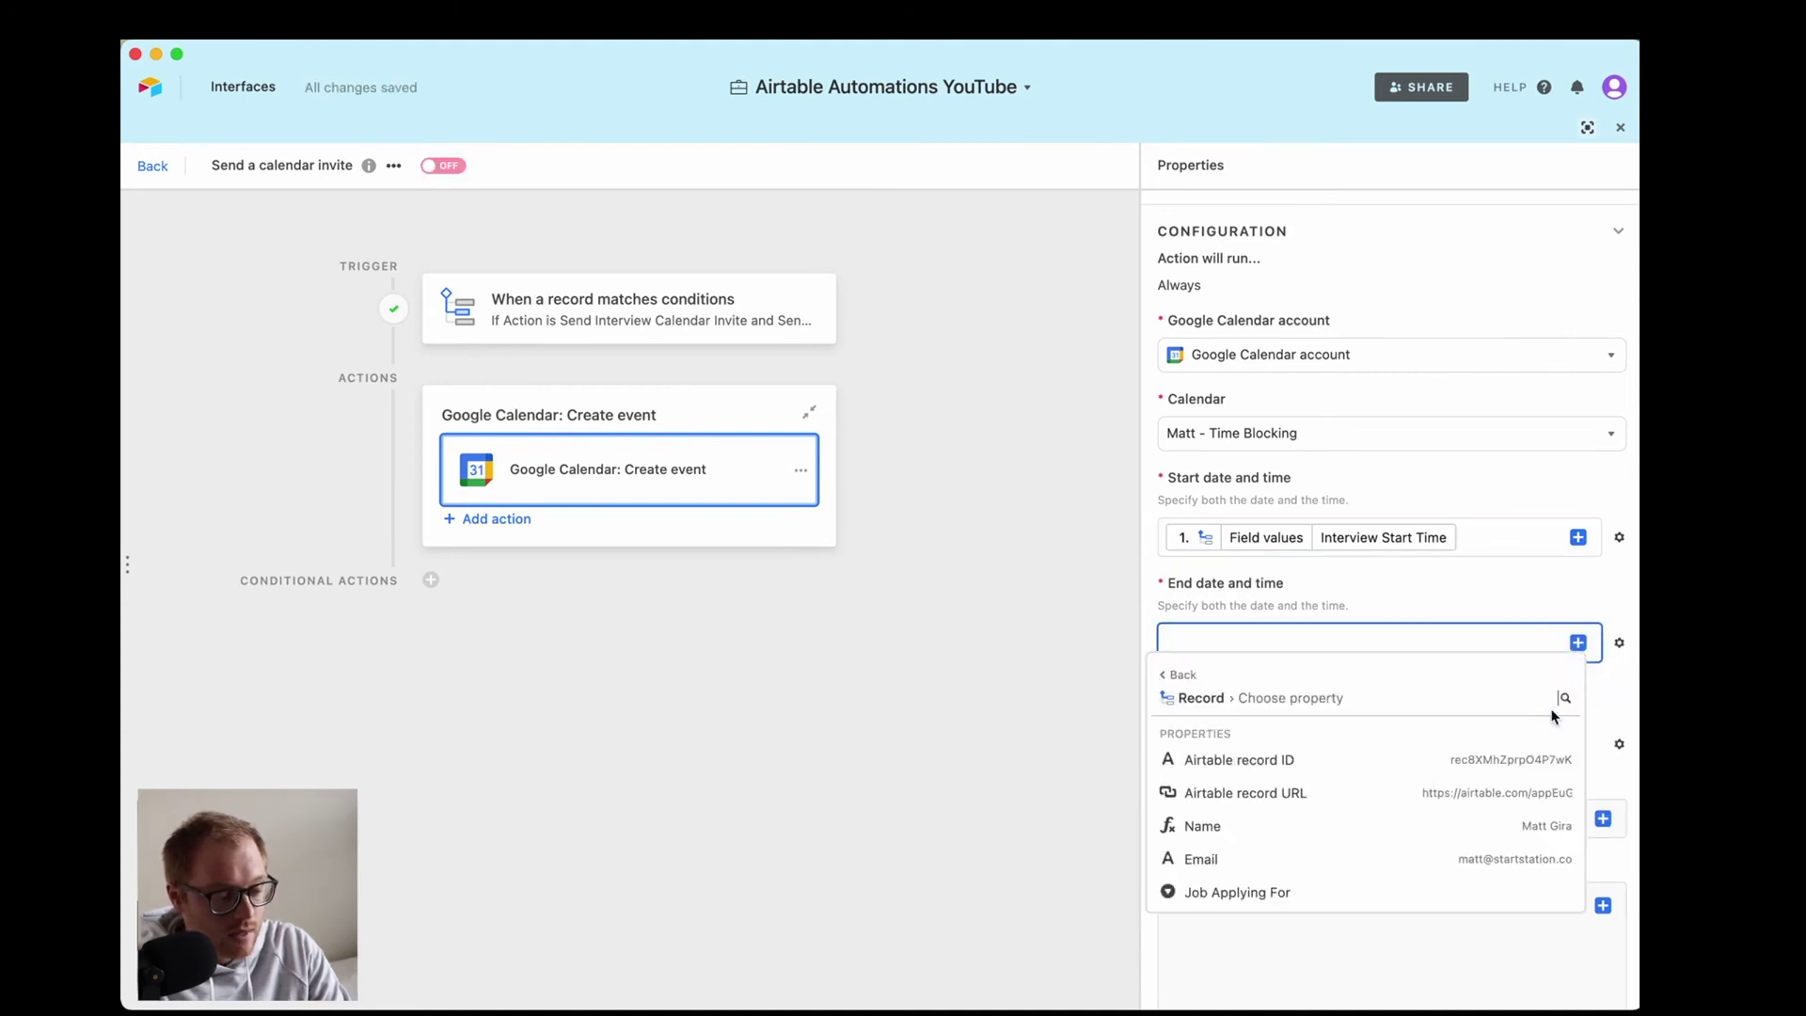
scroll(1420, 831, down, 5)
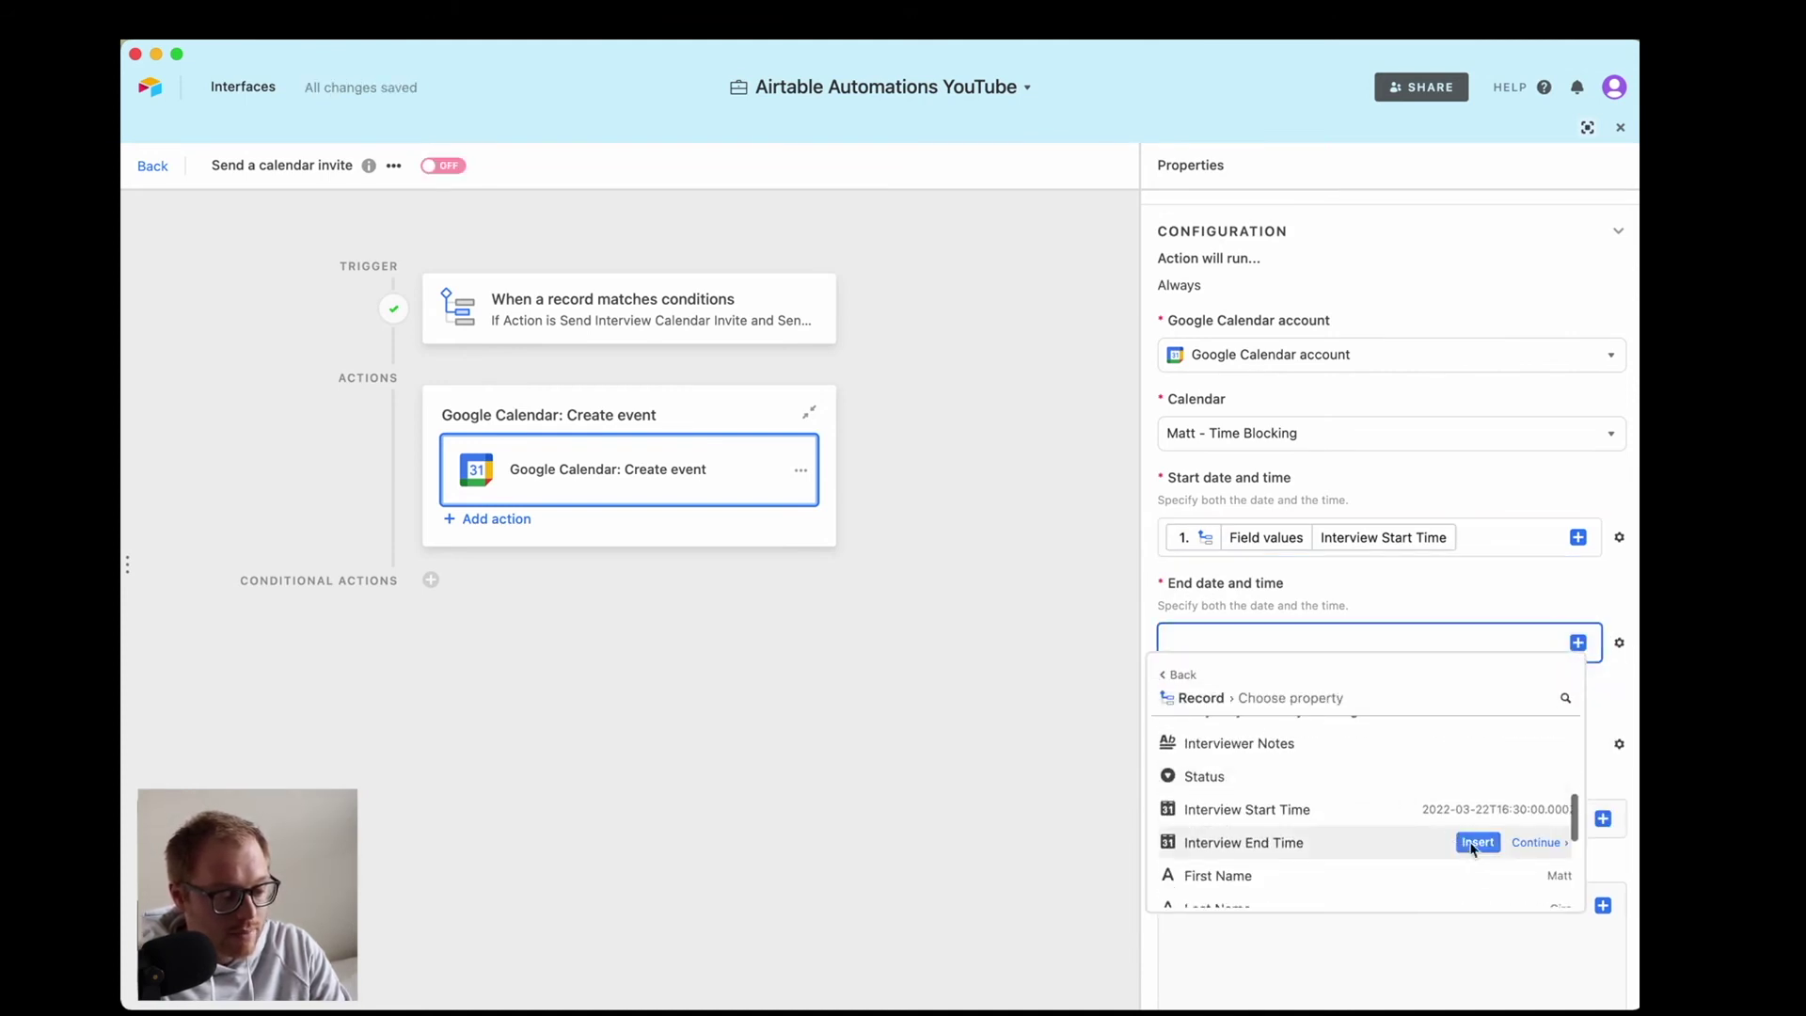
click(1463, 843)
scroll(1314, 733, down, 1)
click(1290, 723)
Title the event 'Interview with' followed by the record's Name.
text(Intervie)
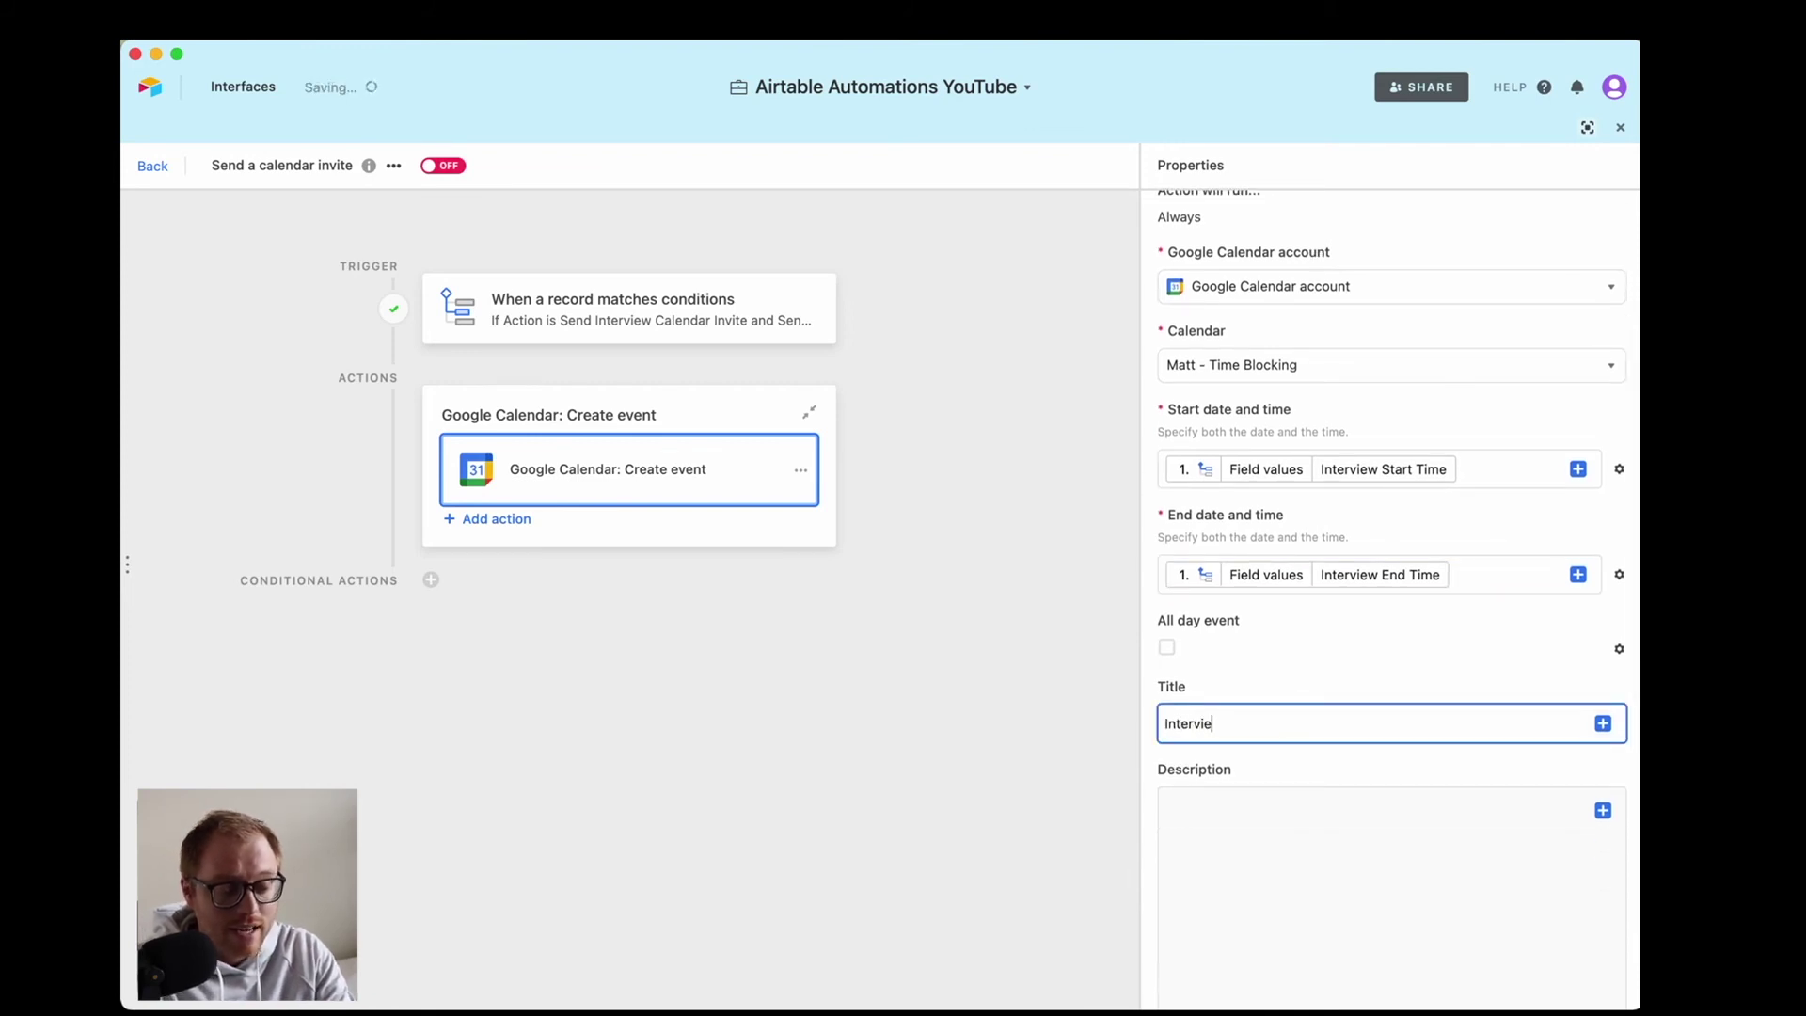
text(w with)
click(1602, 724)
click(1580, 795)
click(1503, 878)
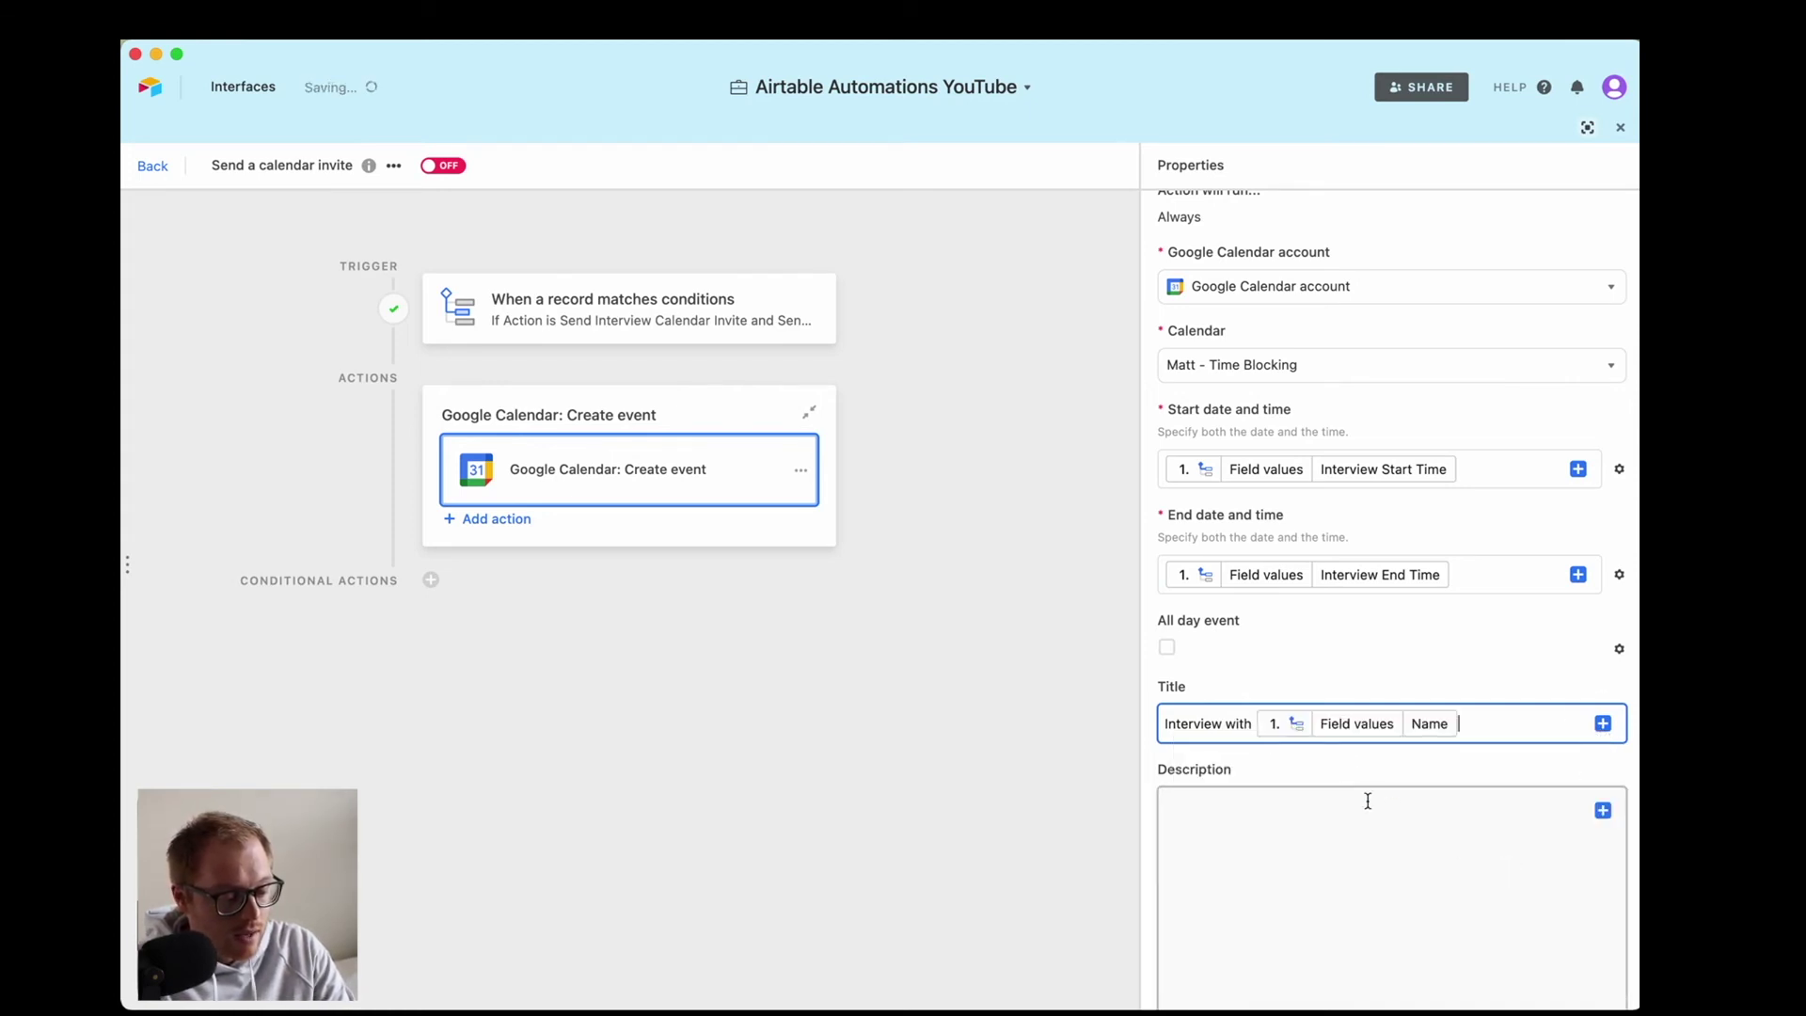
scroll(1366, 798, down, 1)
Give the event the description 'Interview for ABC Co.'.
click(1367, 798)
text(Interview)
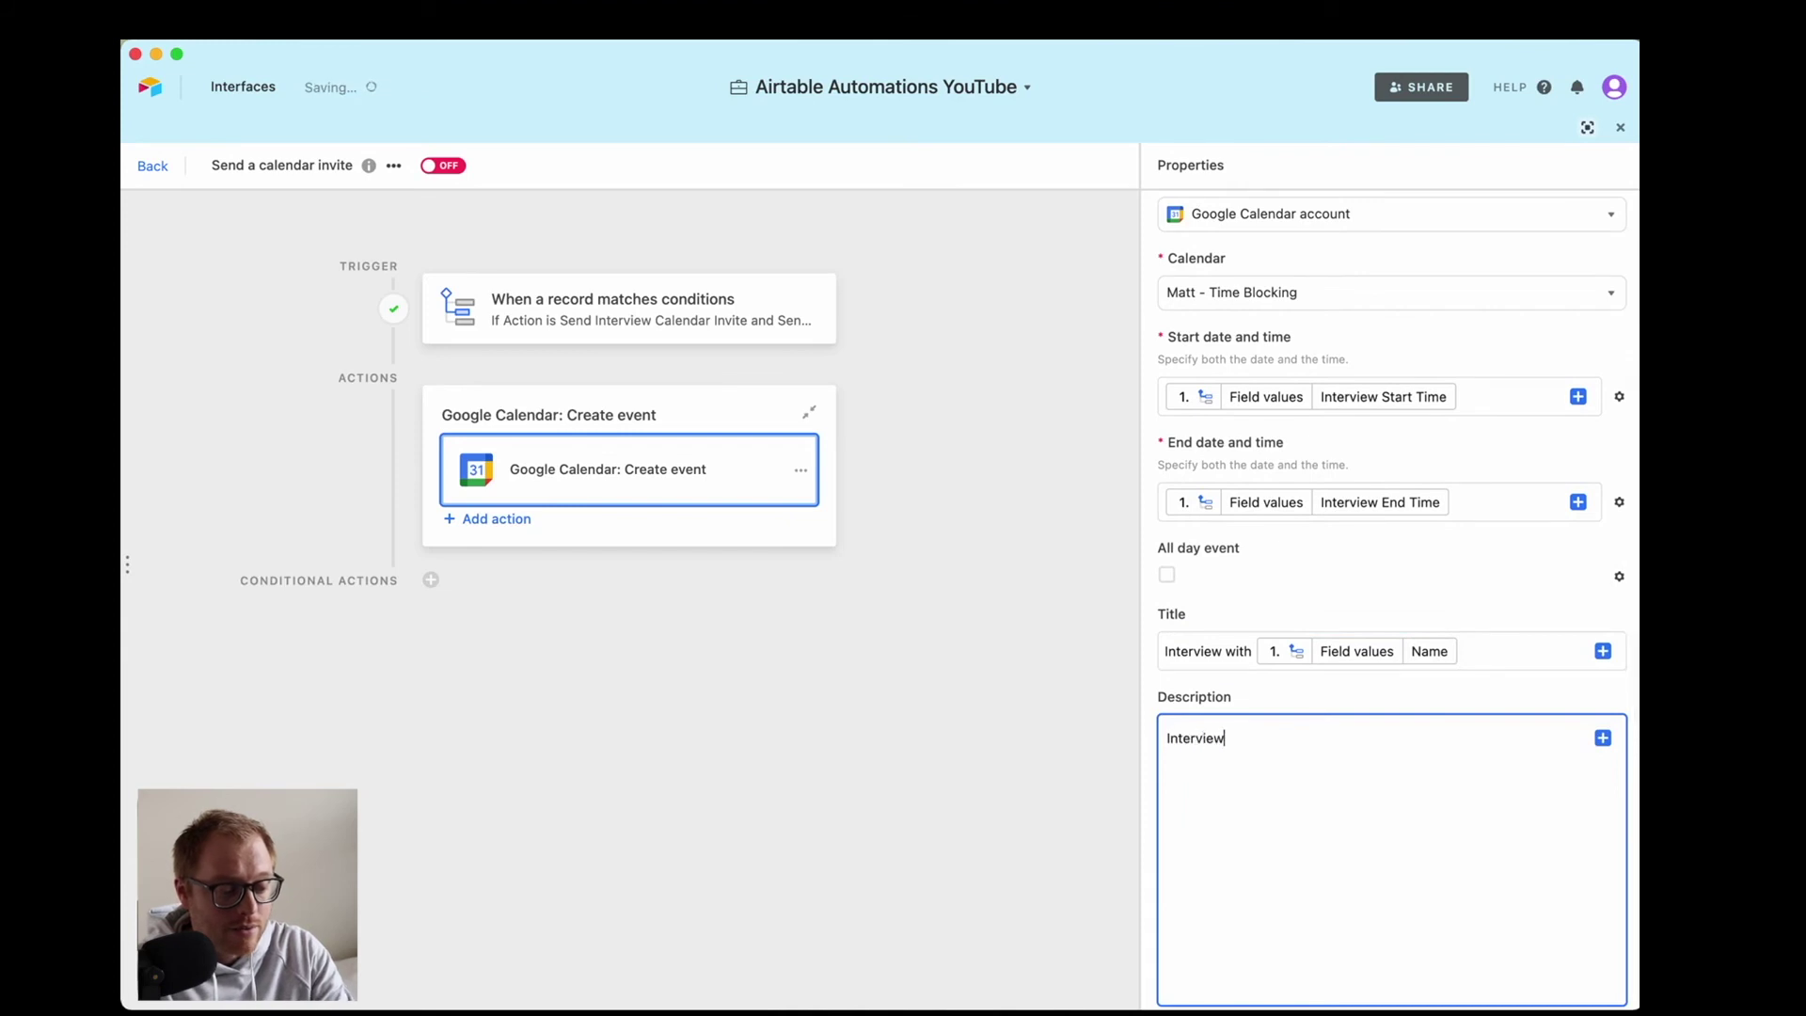
text( for ABC Co.)
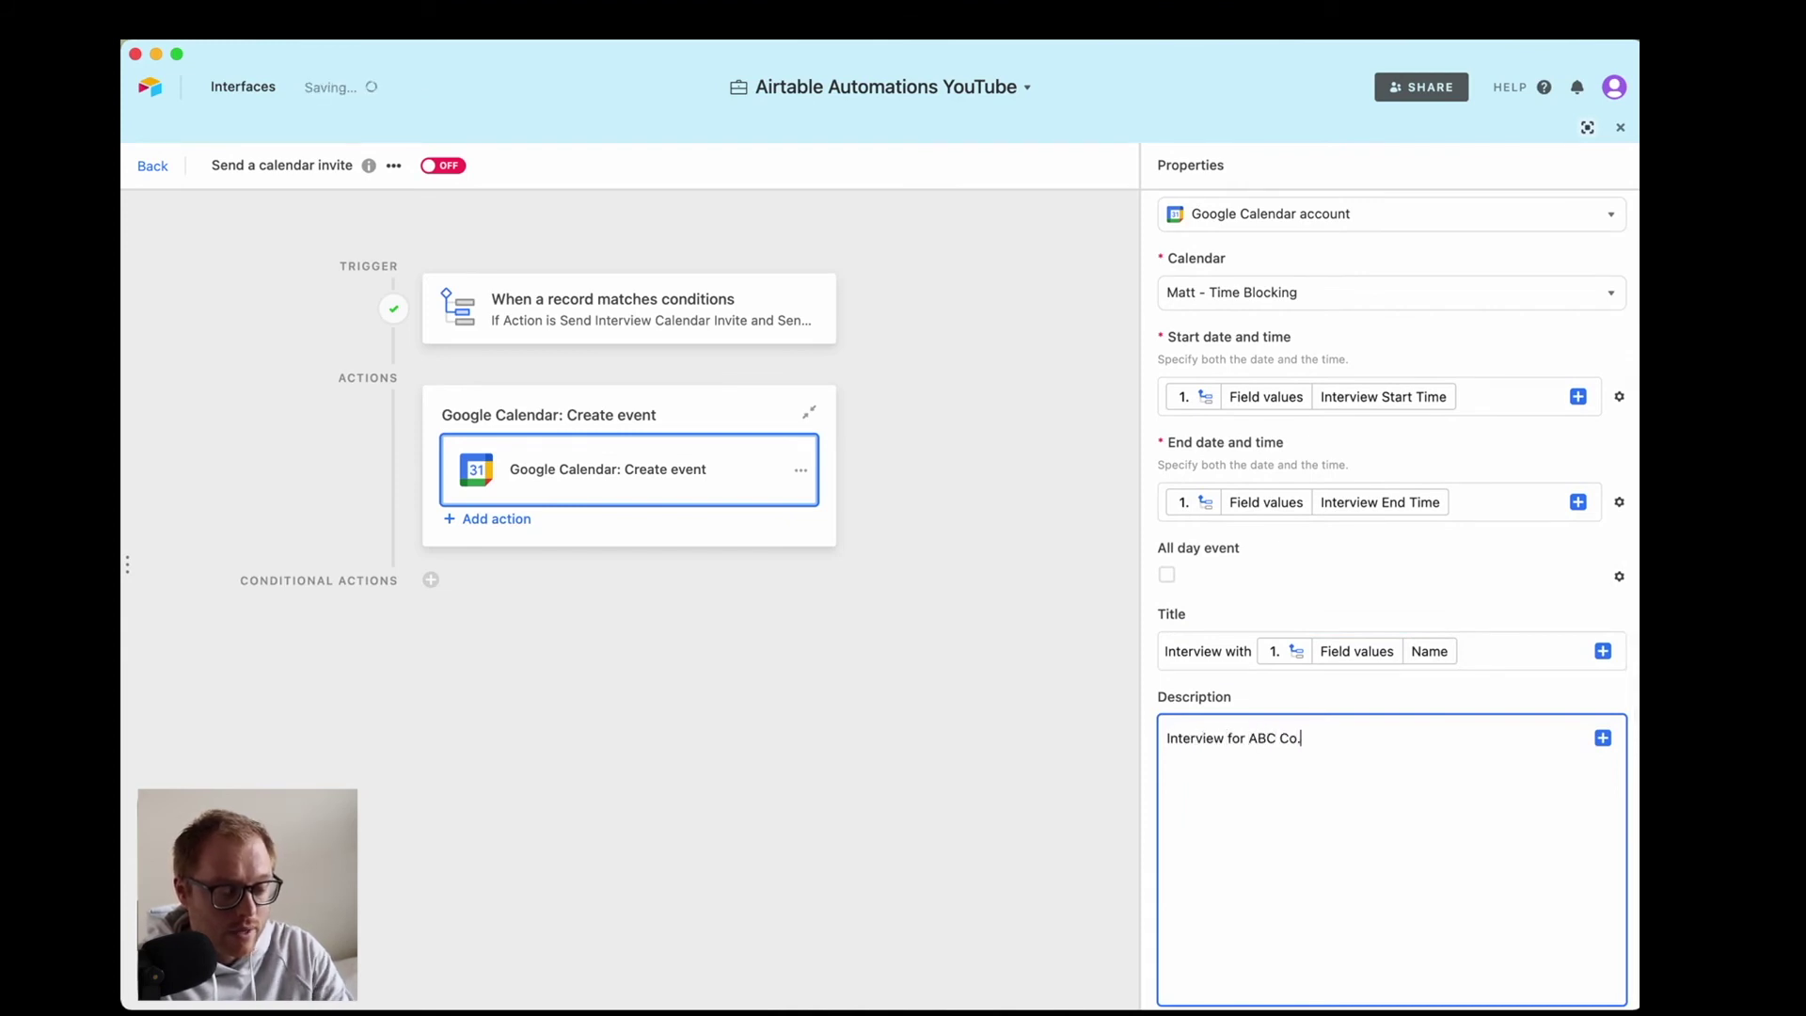
scroll(1364, 799, down, 5)
click(1296, 658)
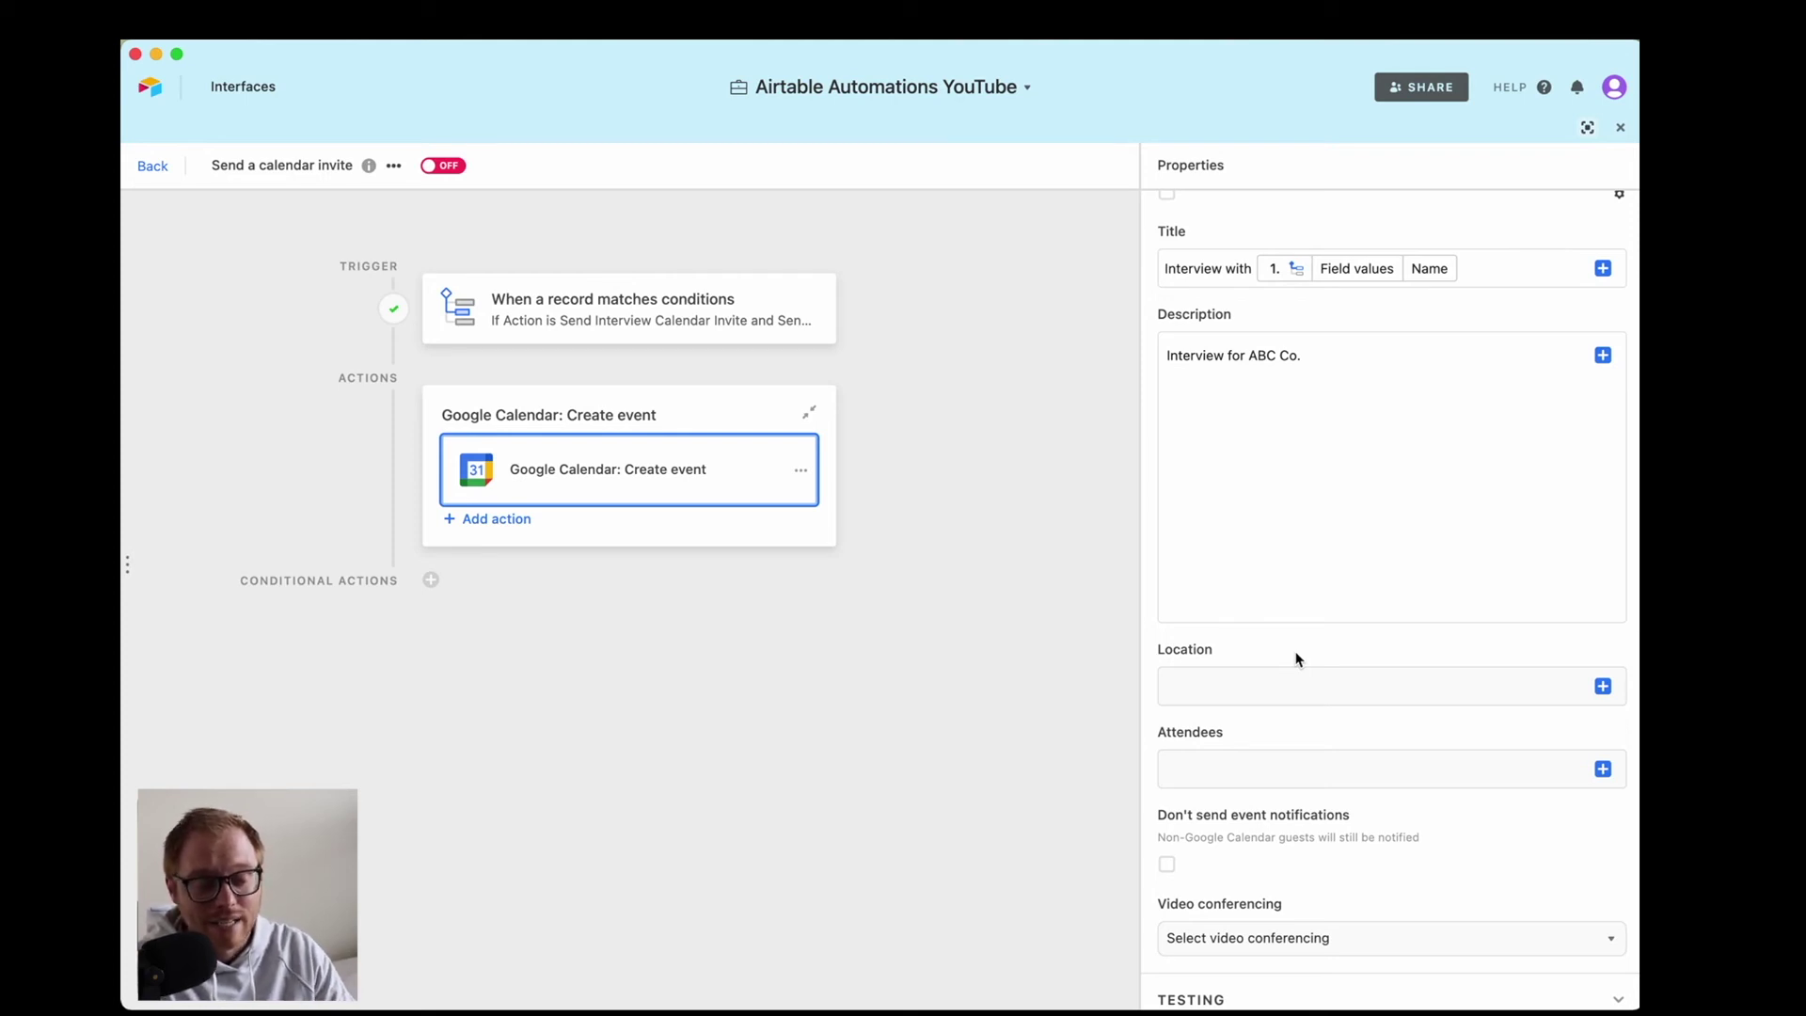
click(1262, 685)
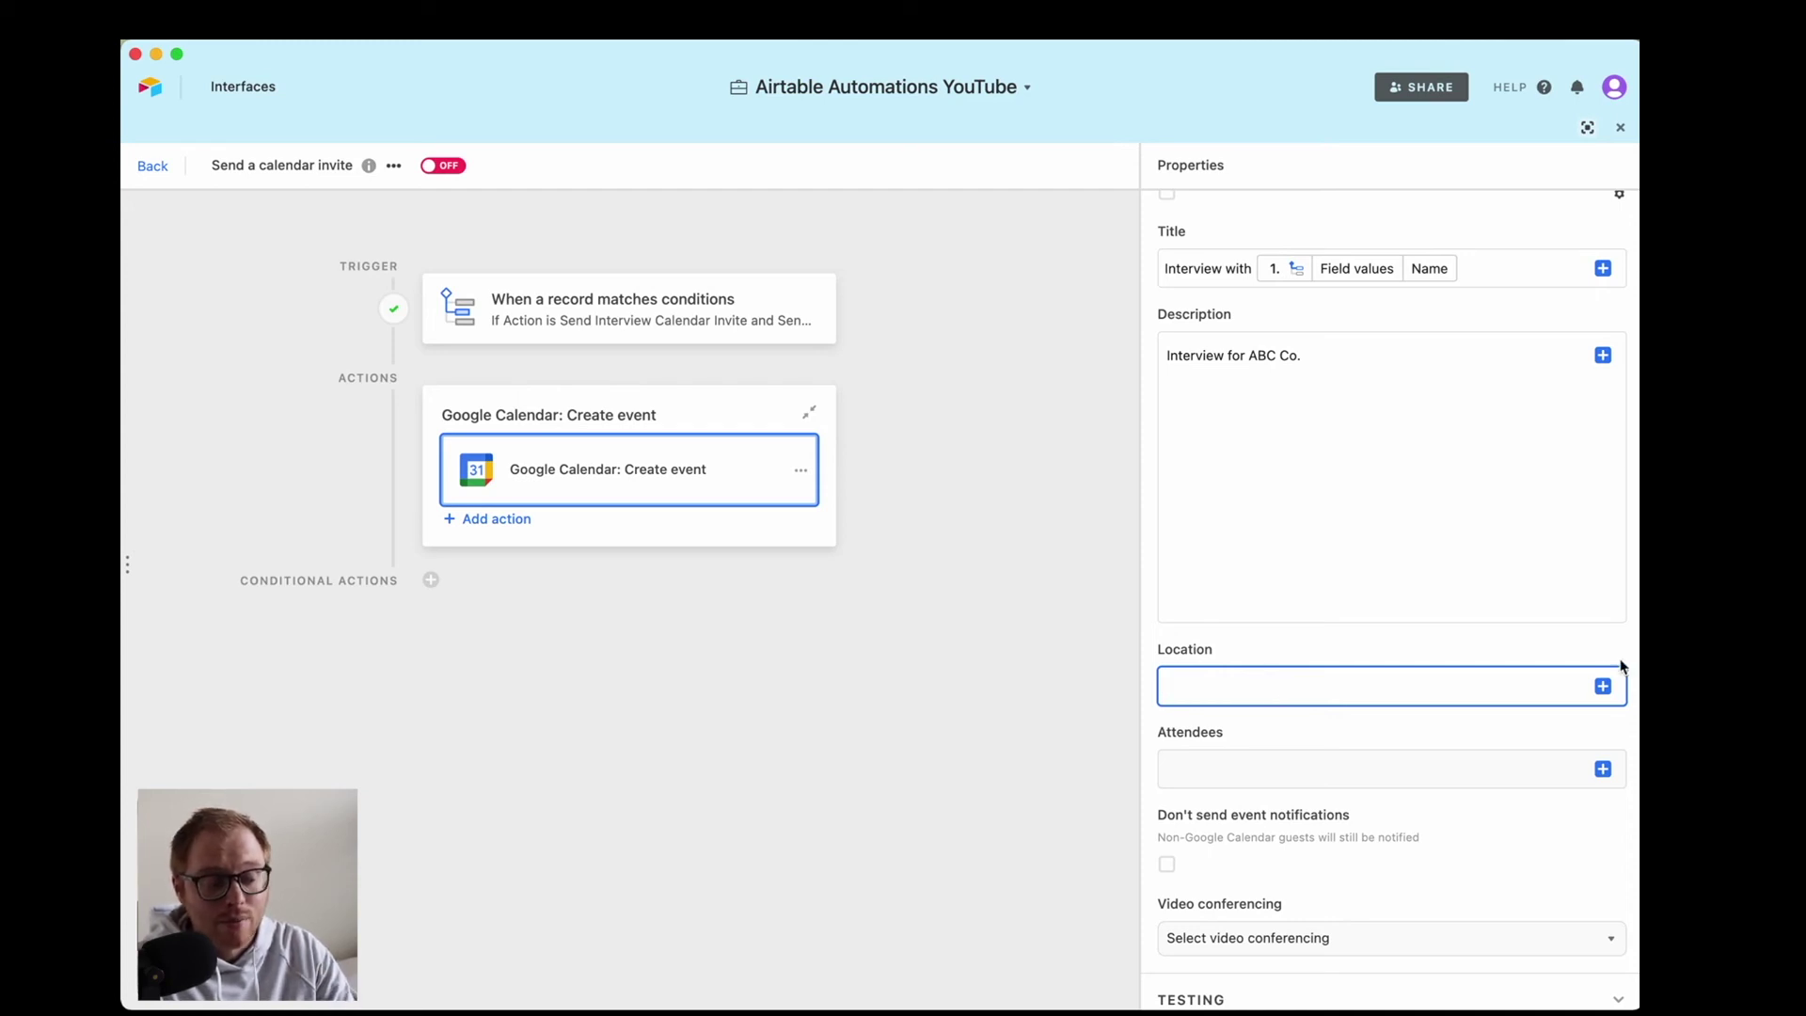
Set the calendar event location to zoom.com.
click(1260, 657)
click(1243, 689)
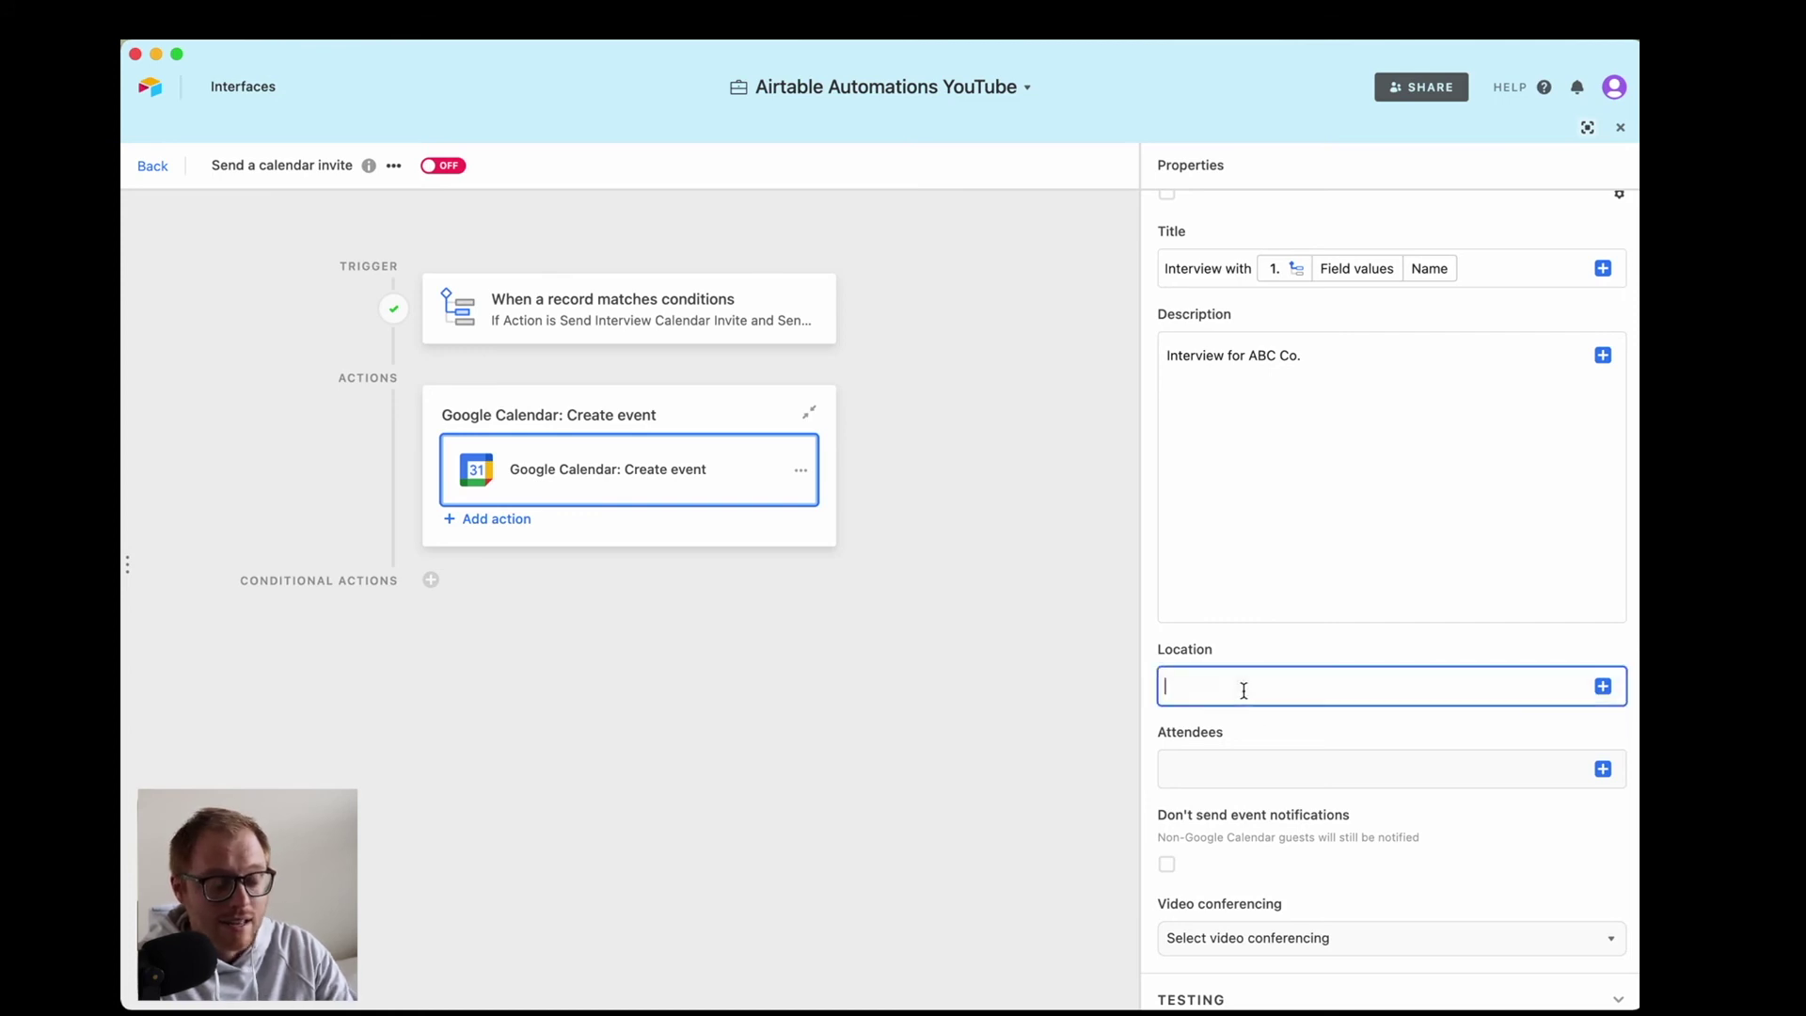
text(zoom.com)
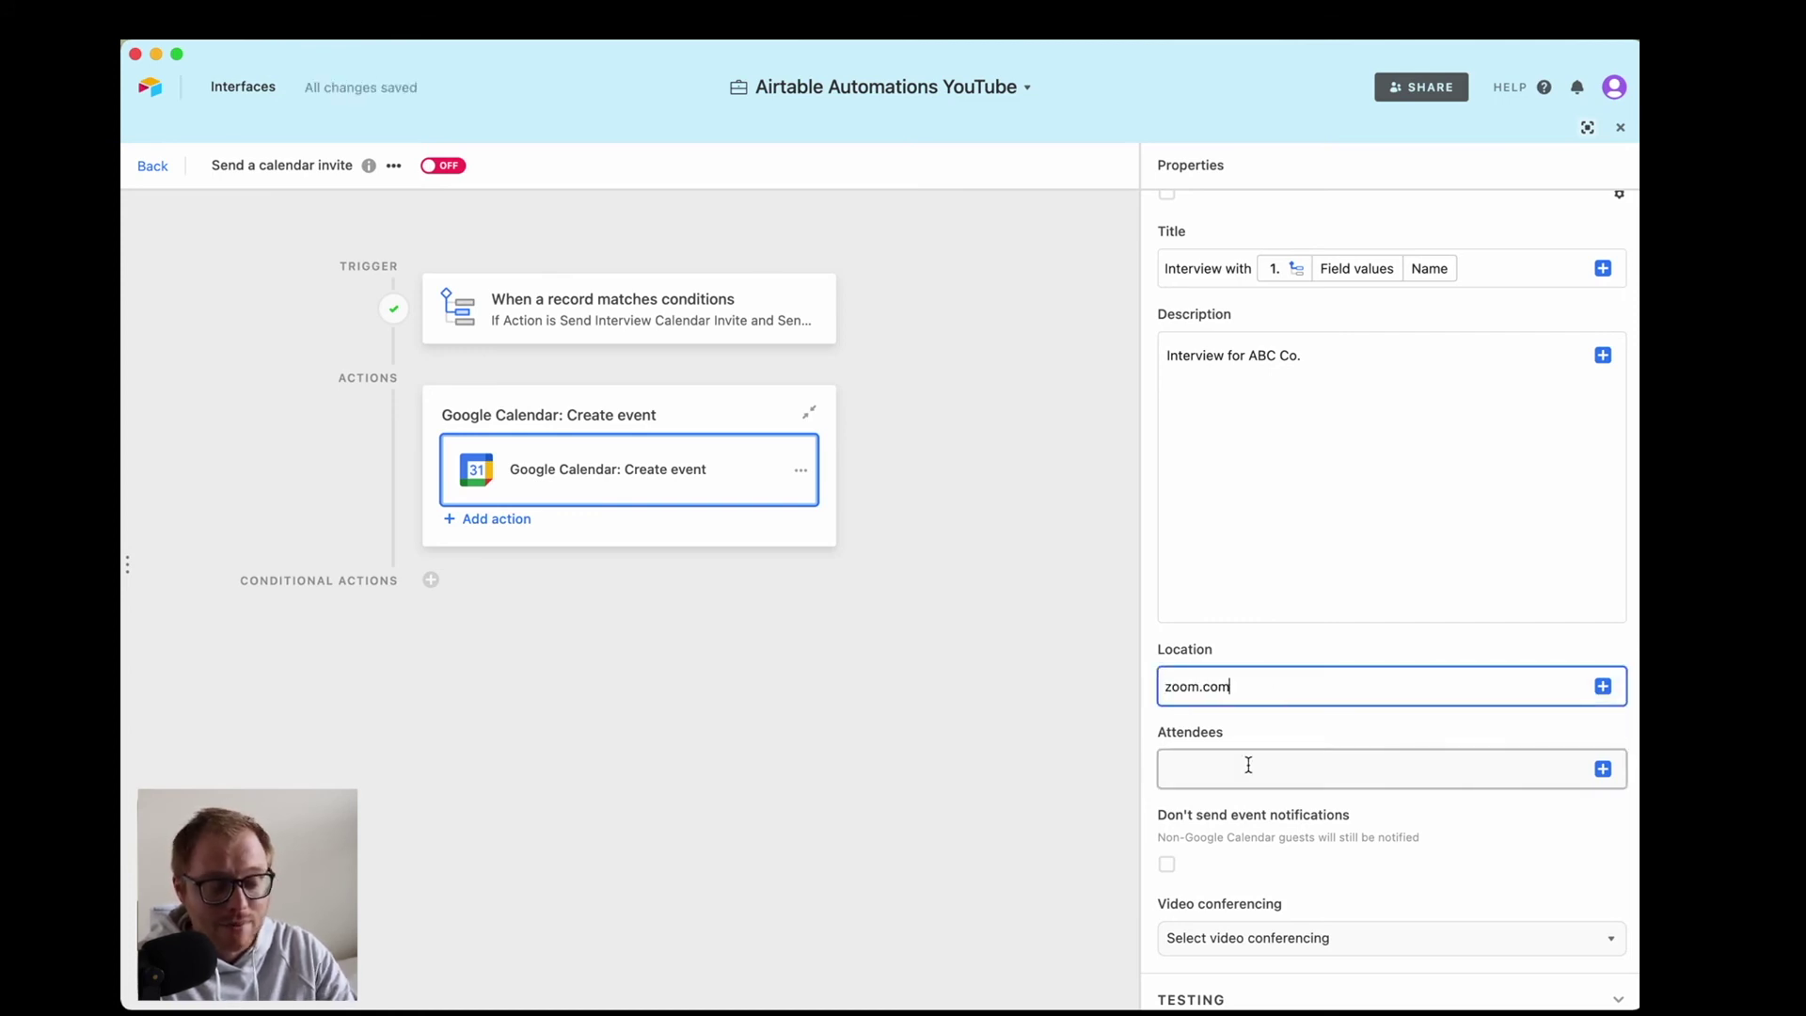
Add the triggering record's Email as an event attendee.
click(1248, 764)
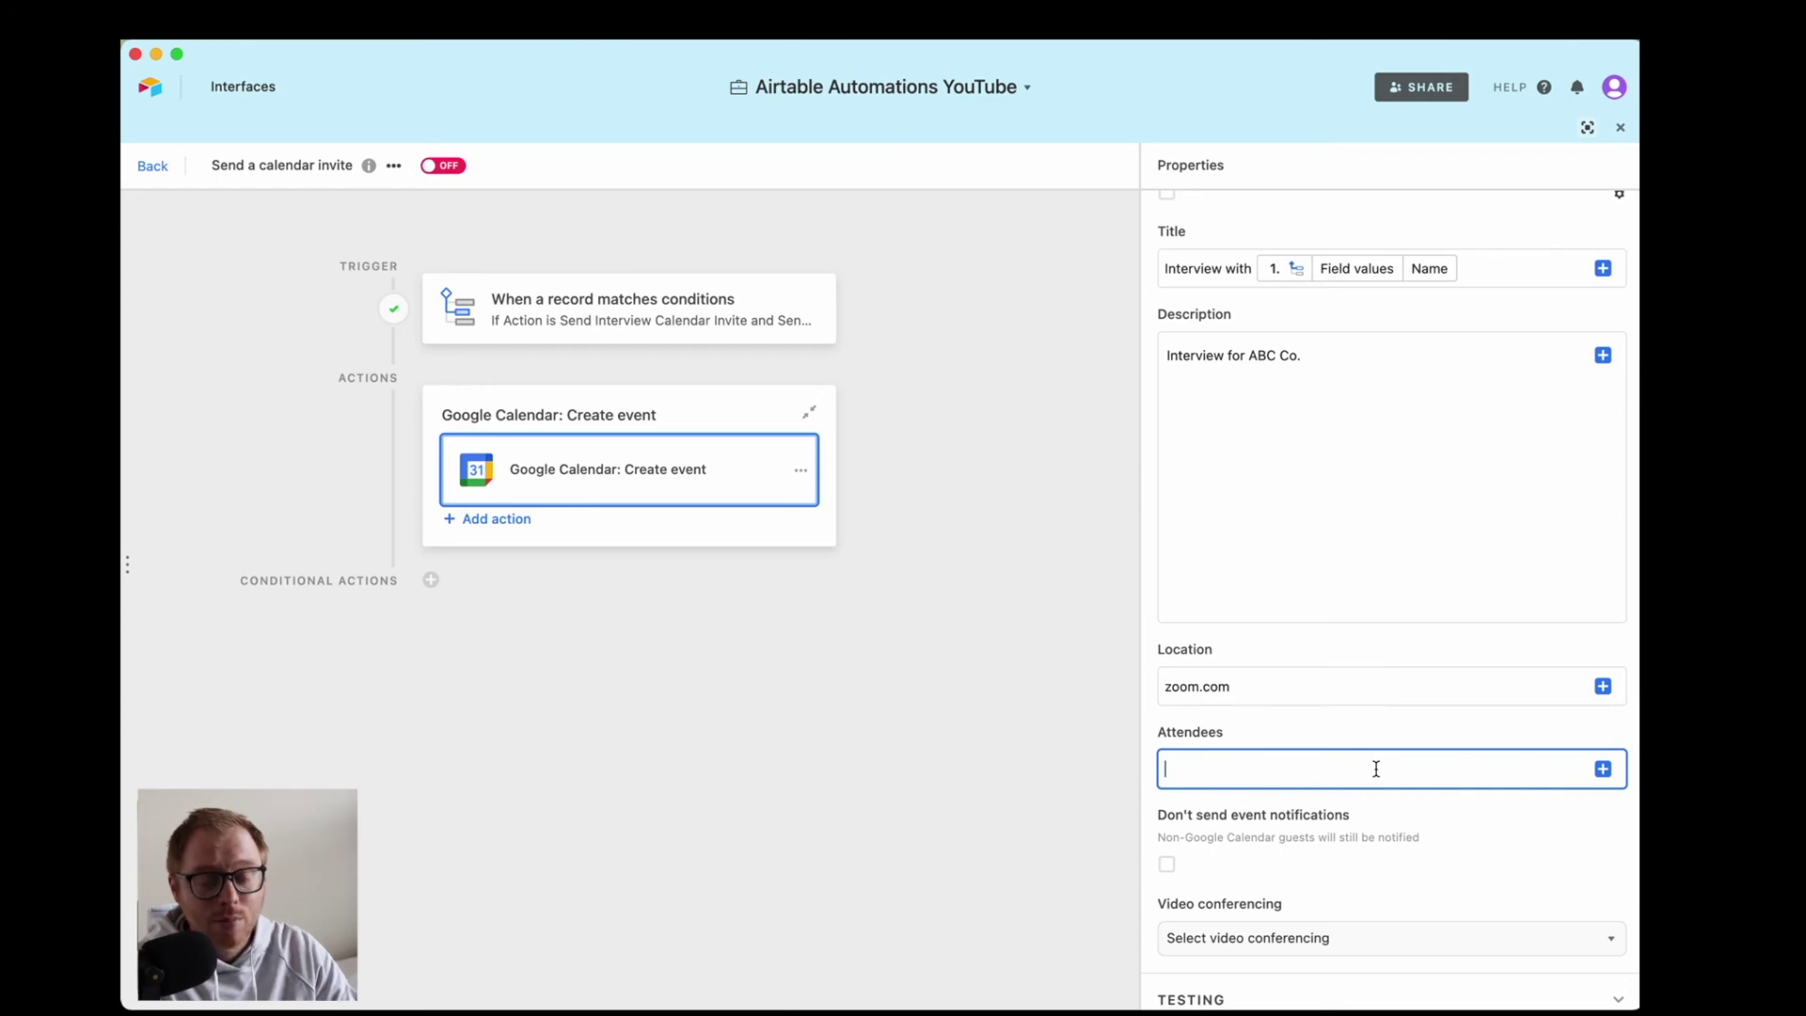
click(1602, 769)
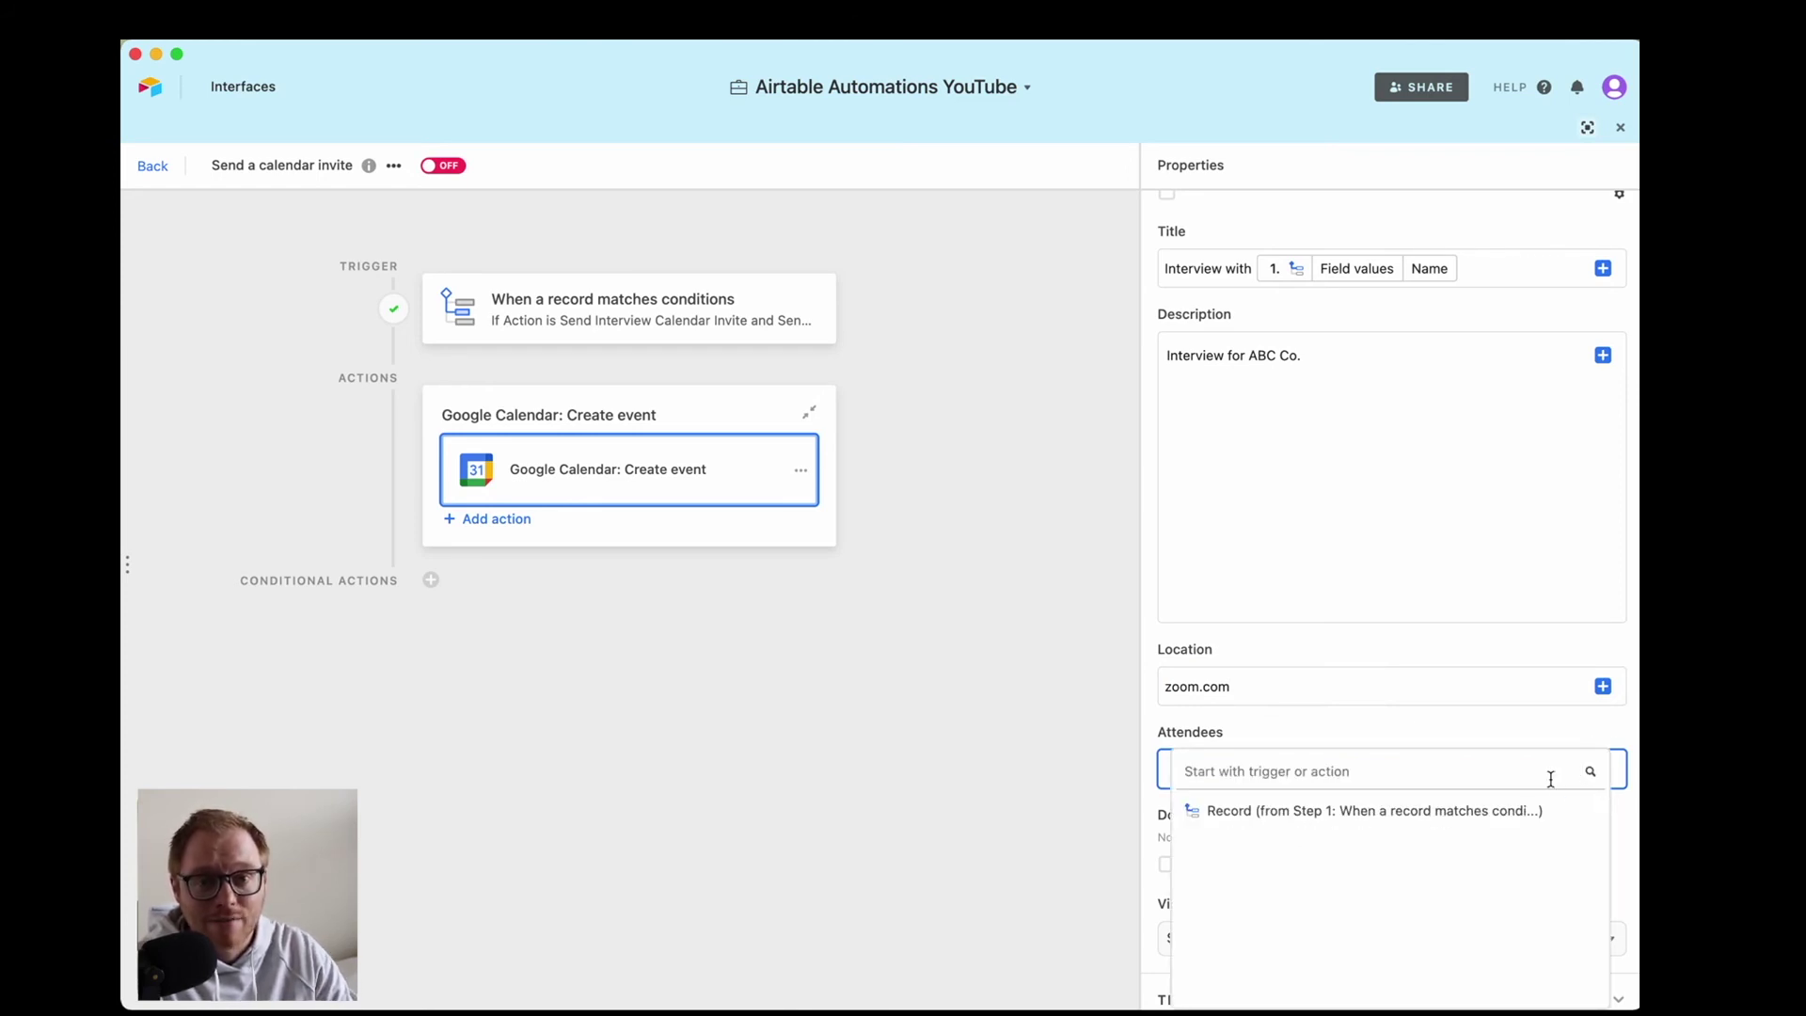
click(1552, 809)
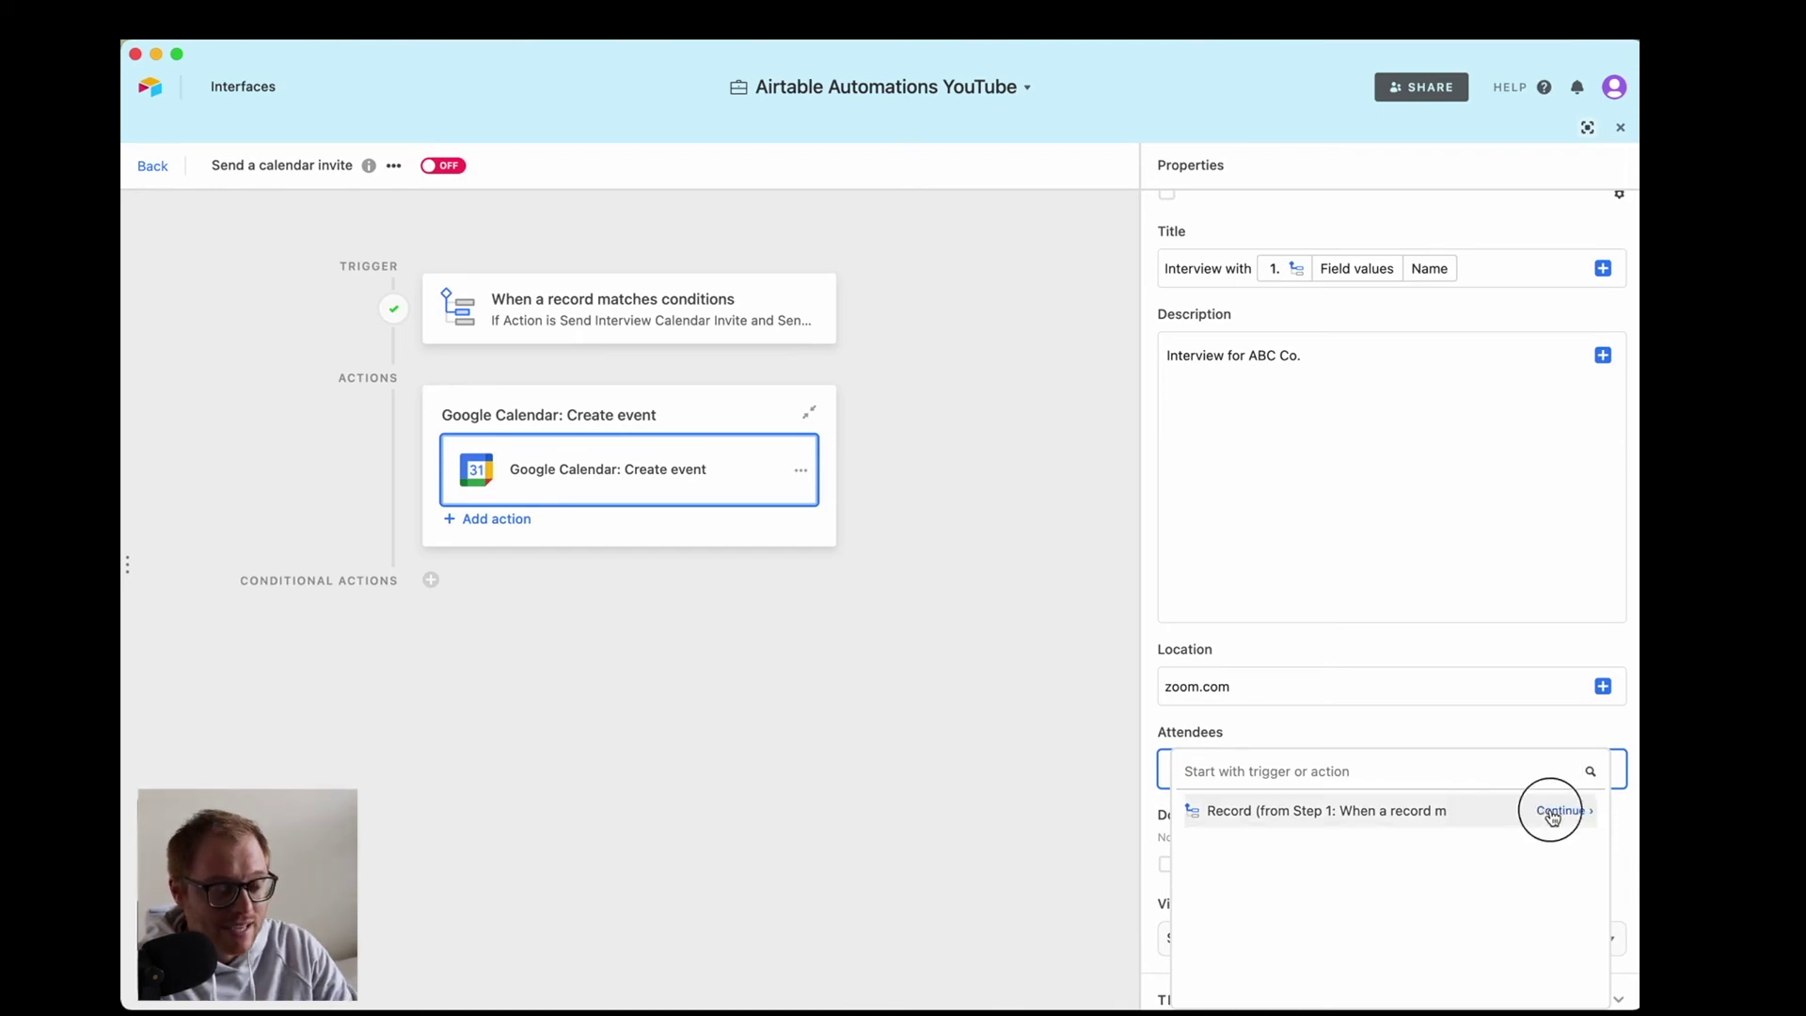
scroll(1514, 862, down, 1)
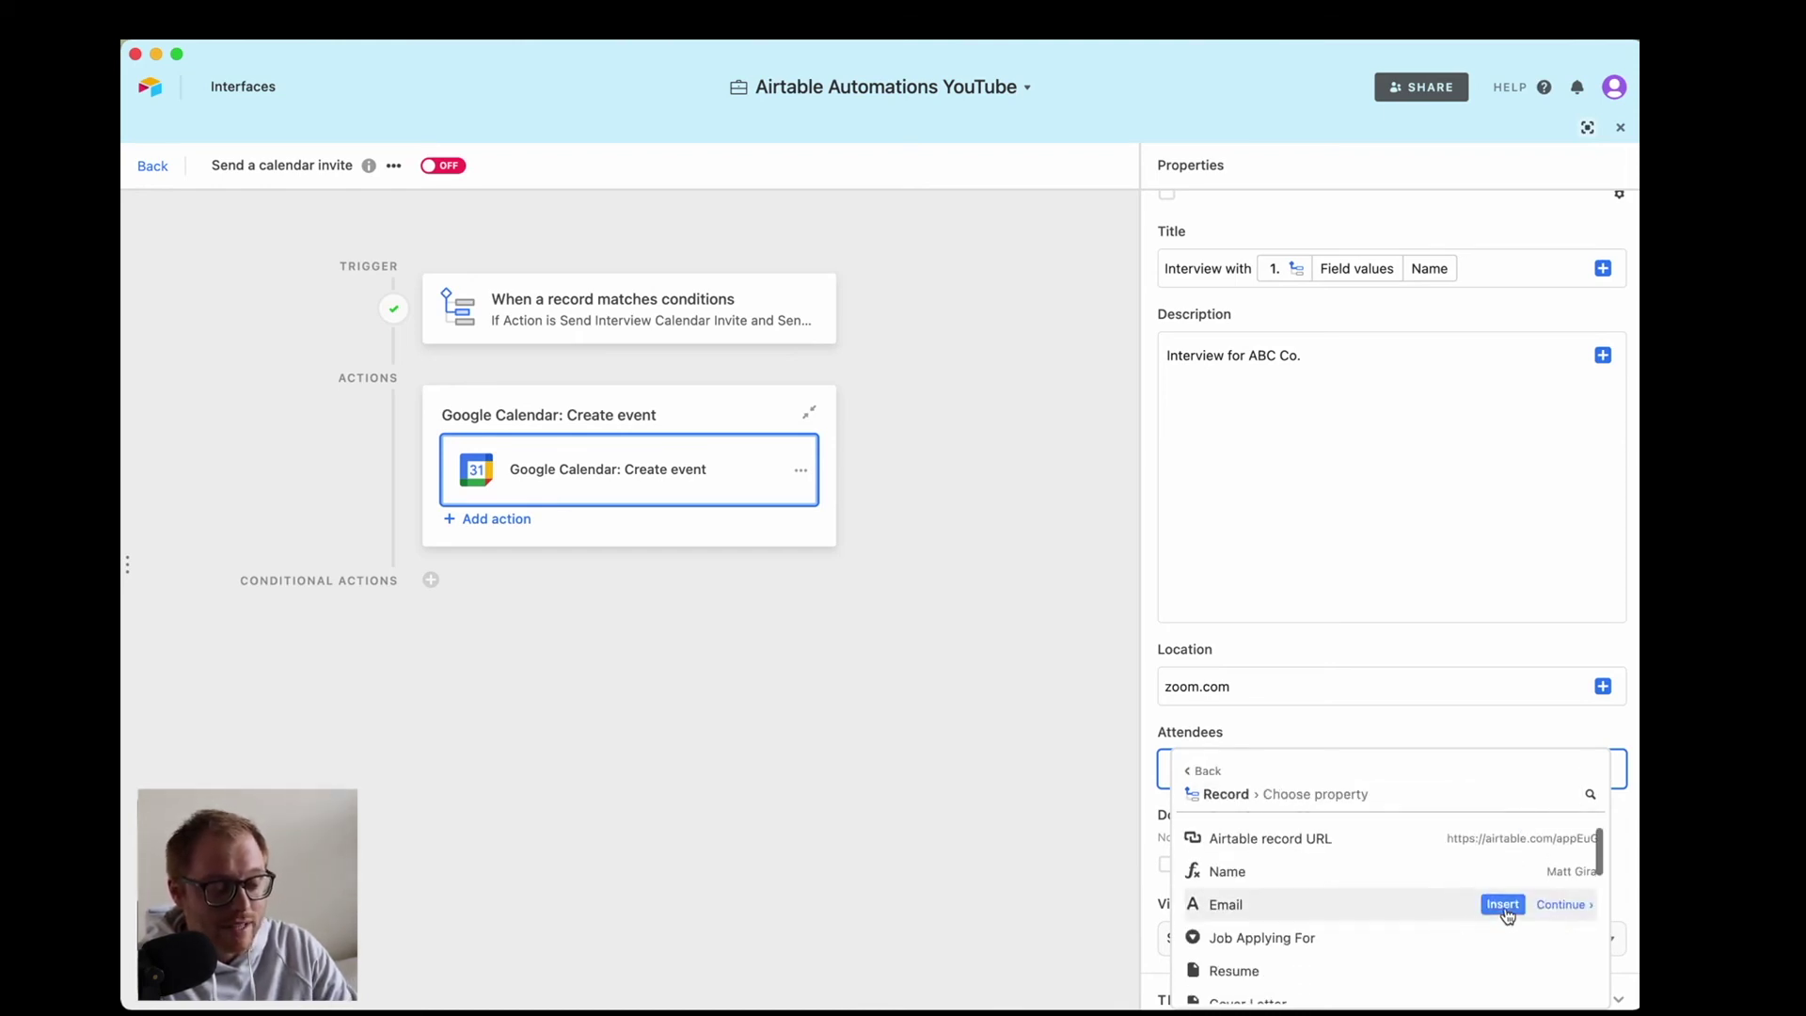
click(1503, 904)
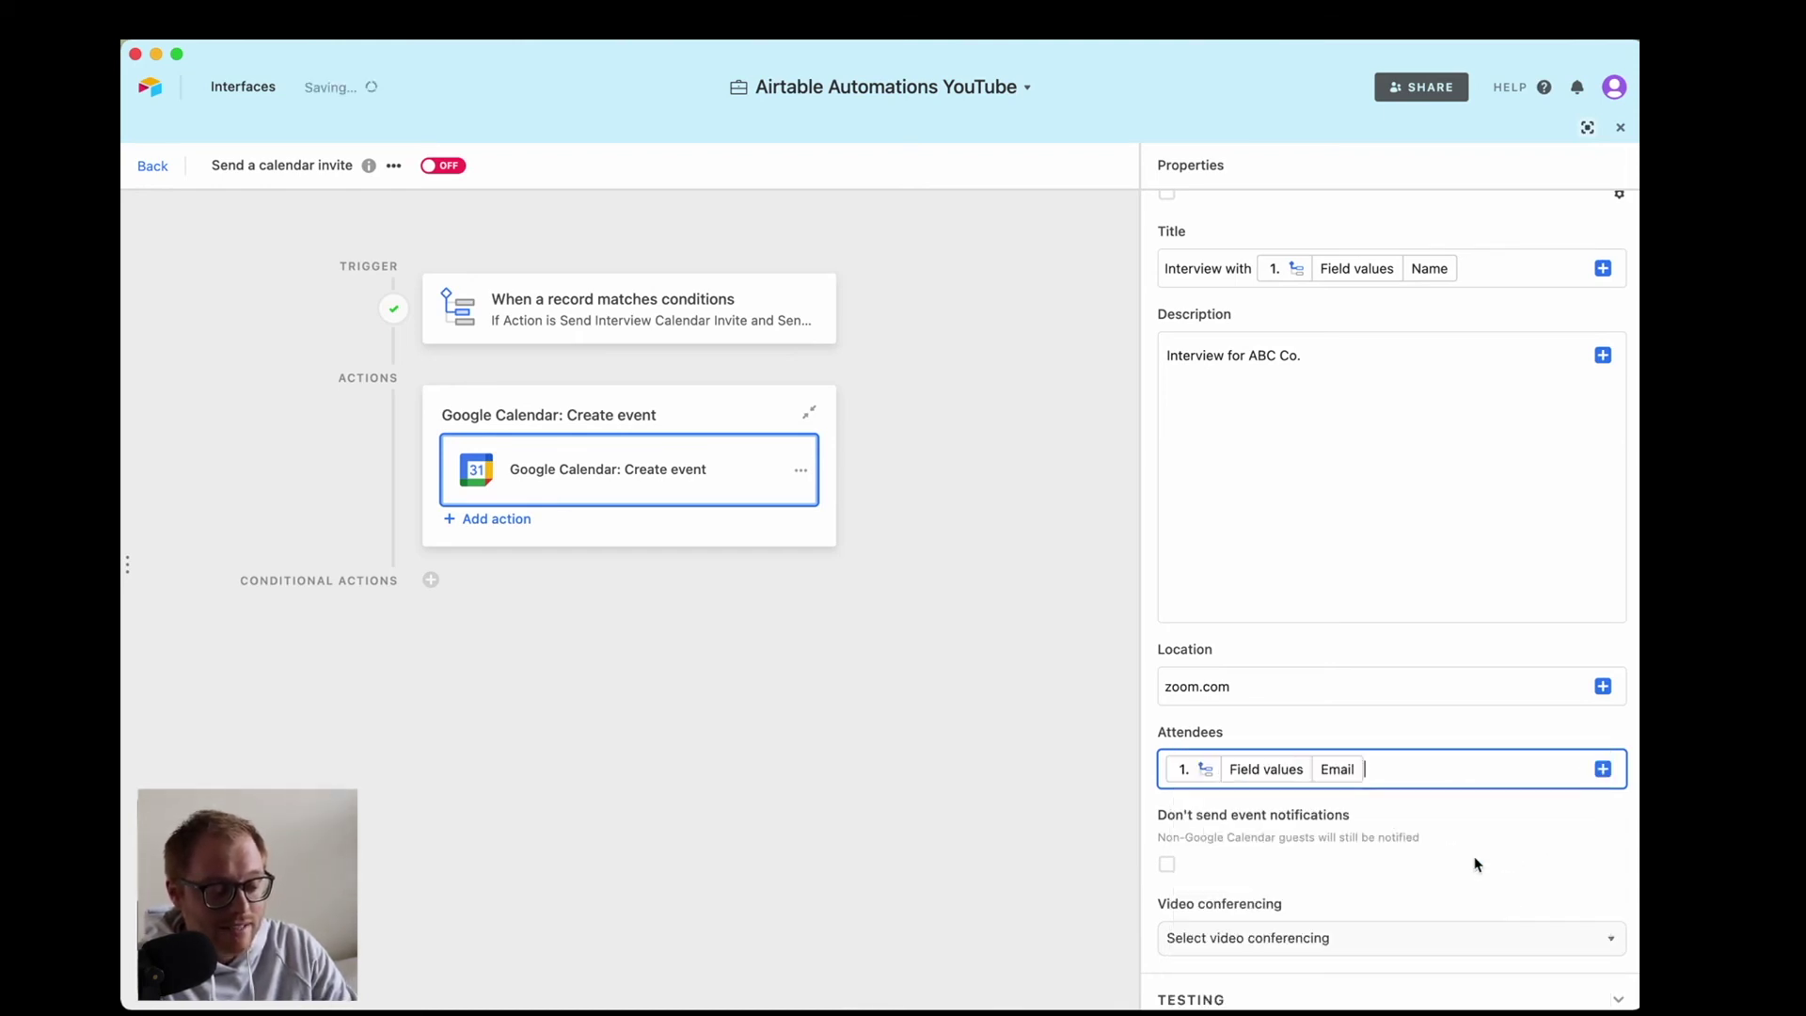
Add the linked interviewers' email values (Email from Interviewers) as attendees.
click(1603, 768)
click(1577, 807)
scroll(1445, 917, down, 10)
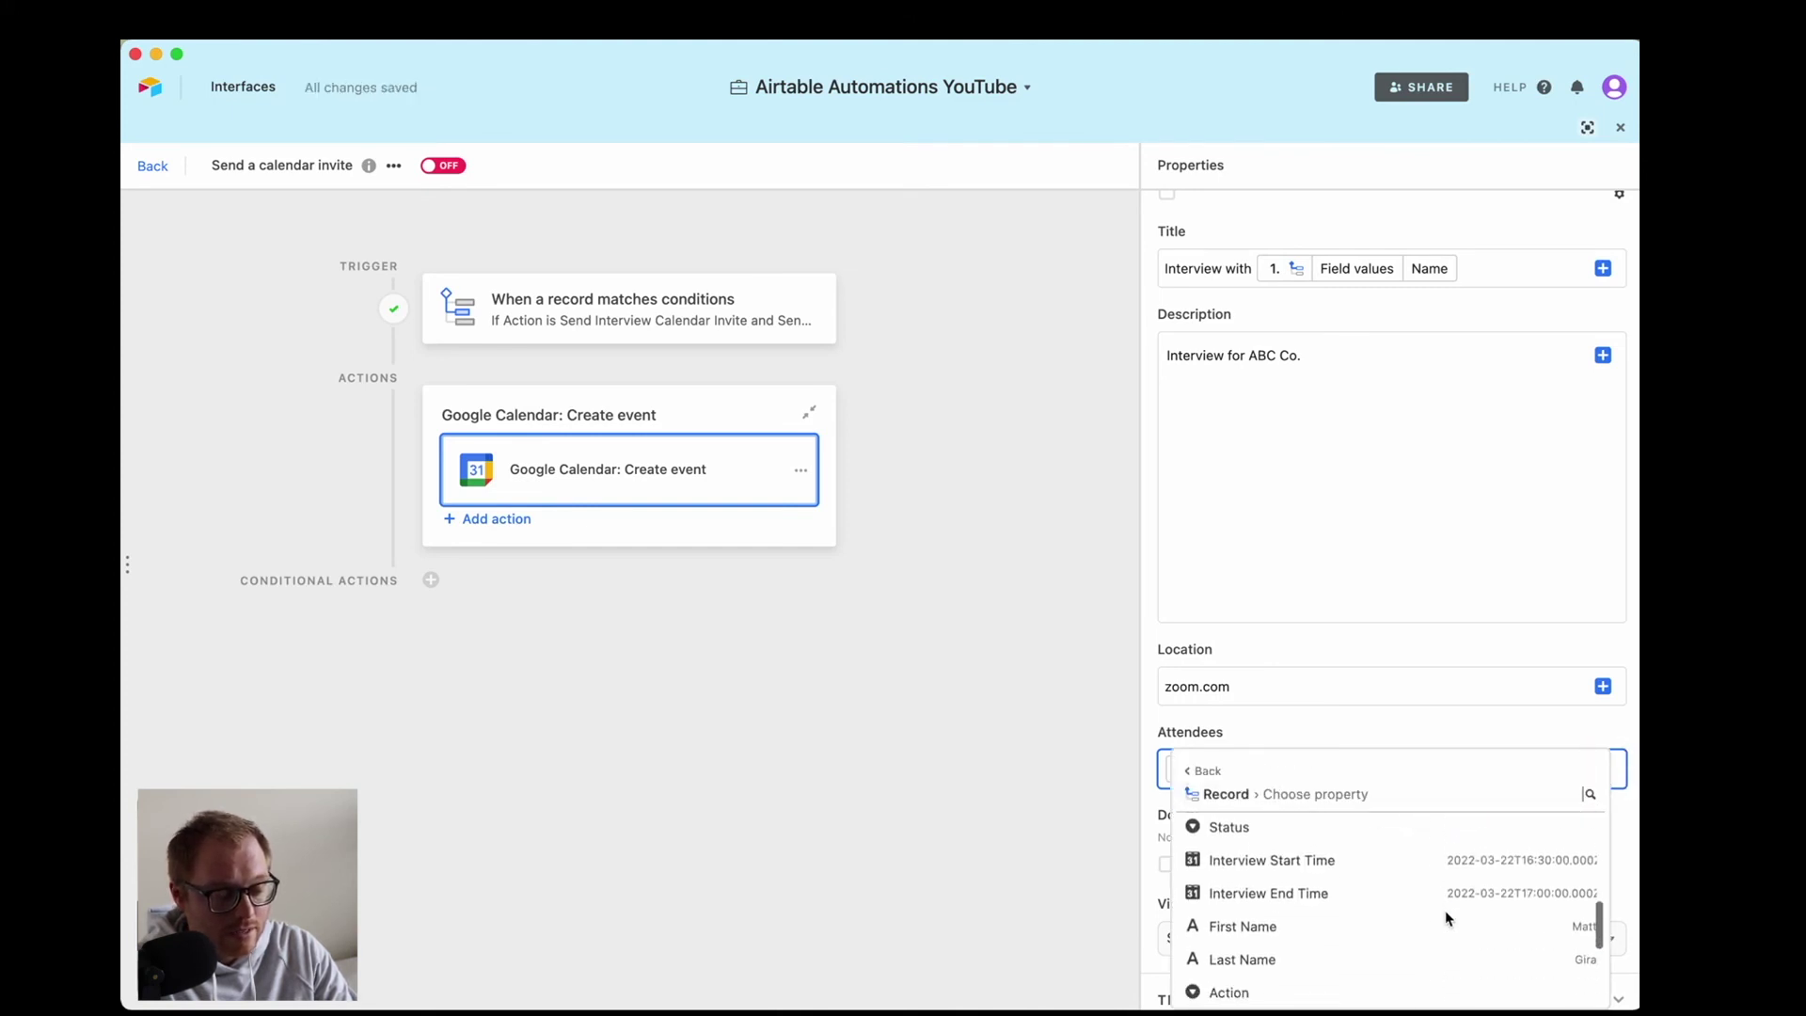
mouse_move(1424, 905)
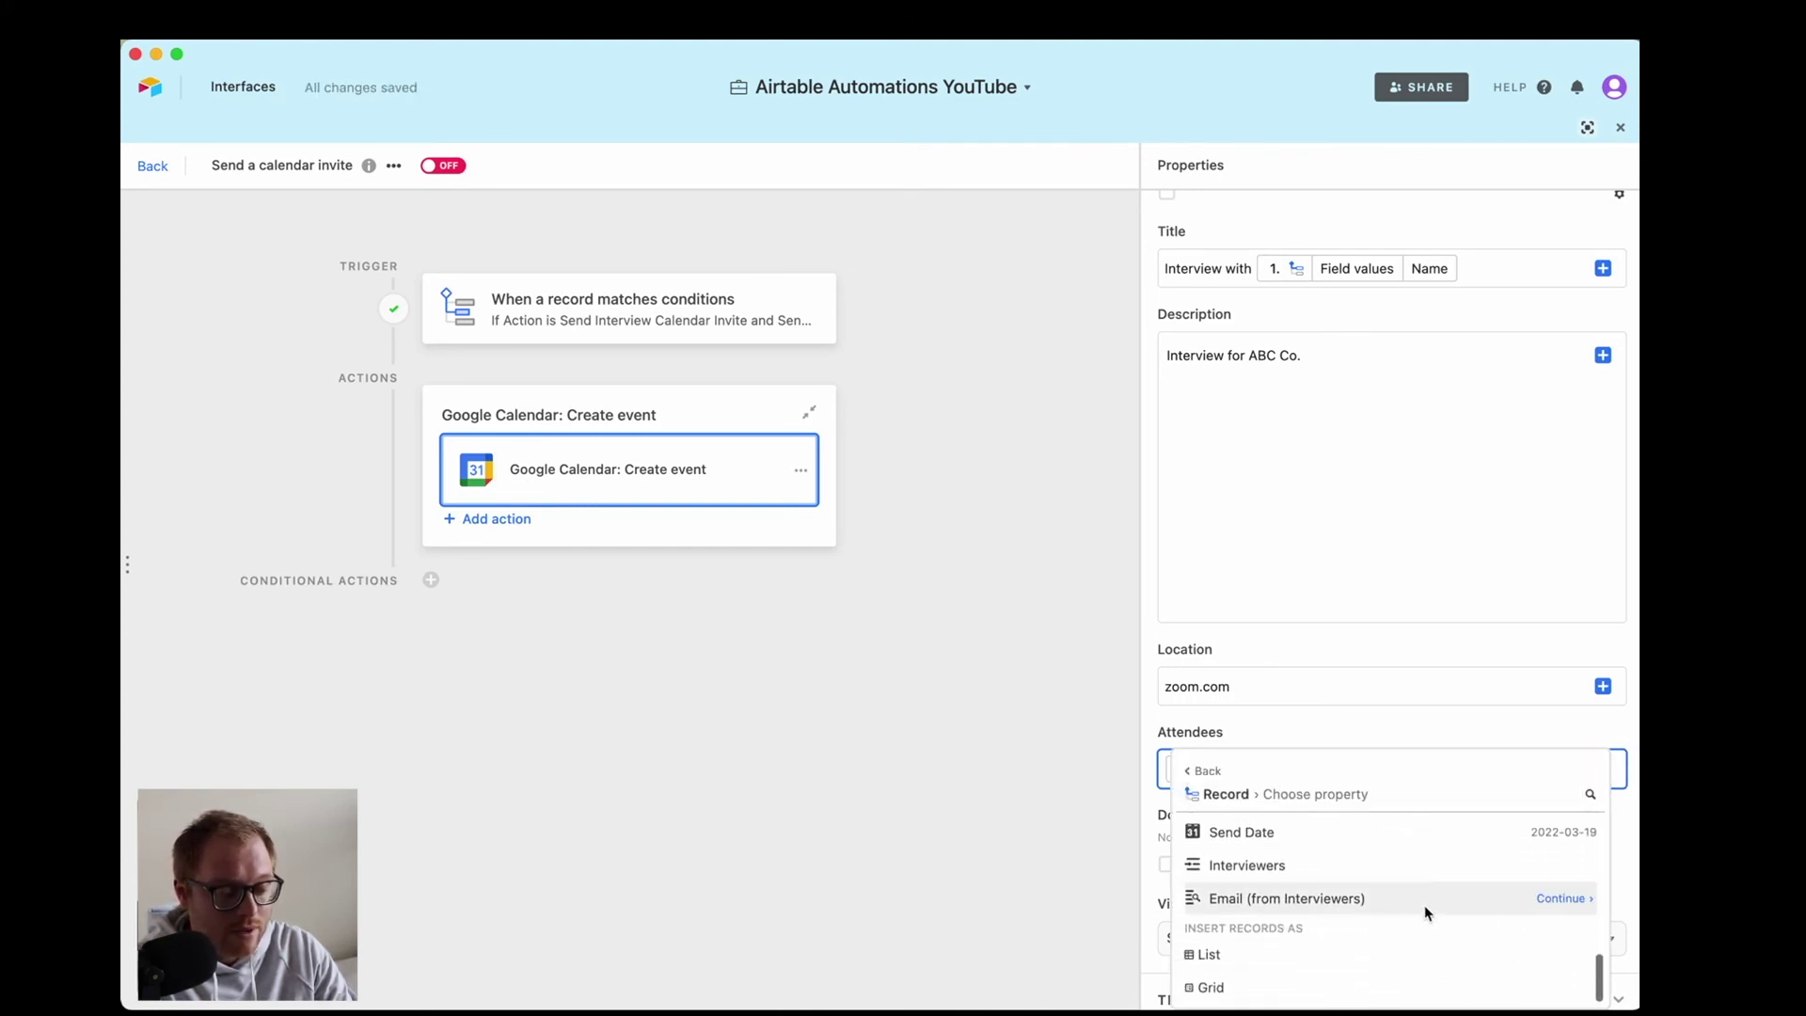
click(1543, 903)
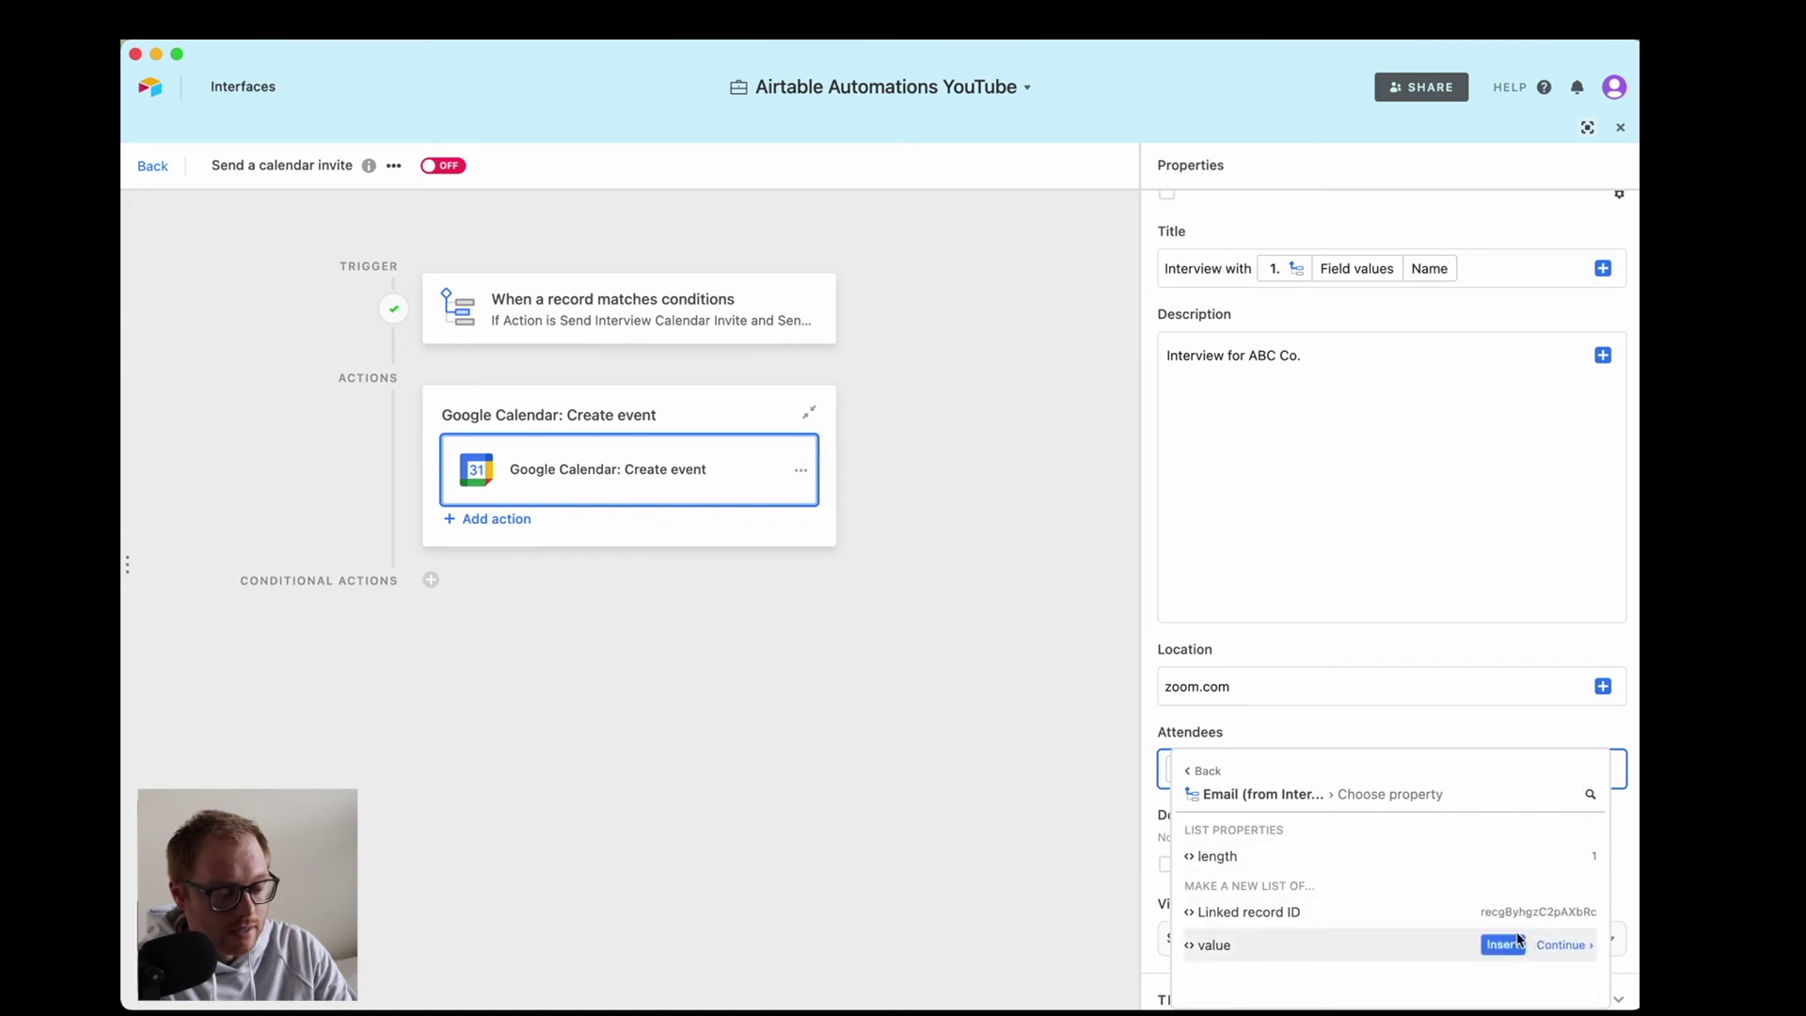
click(1503, 945)
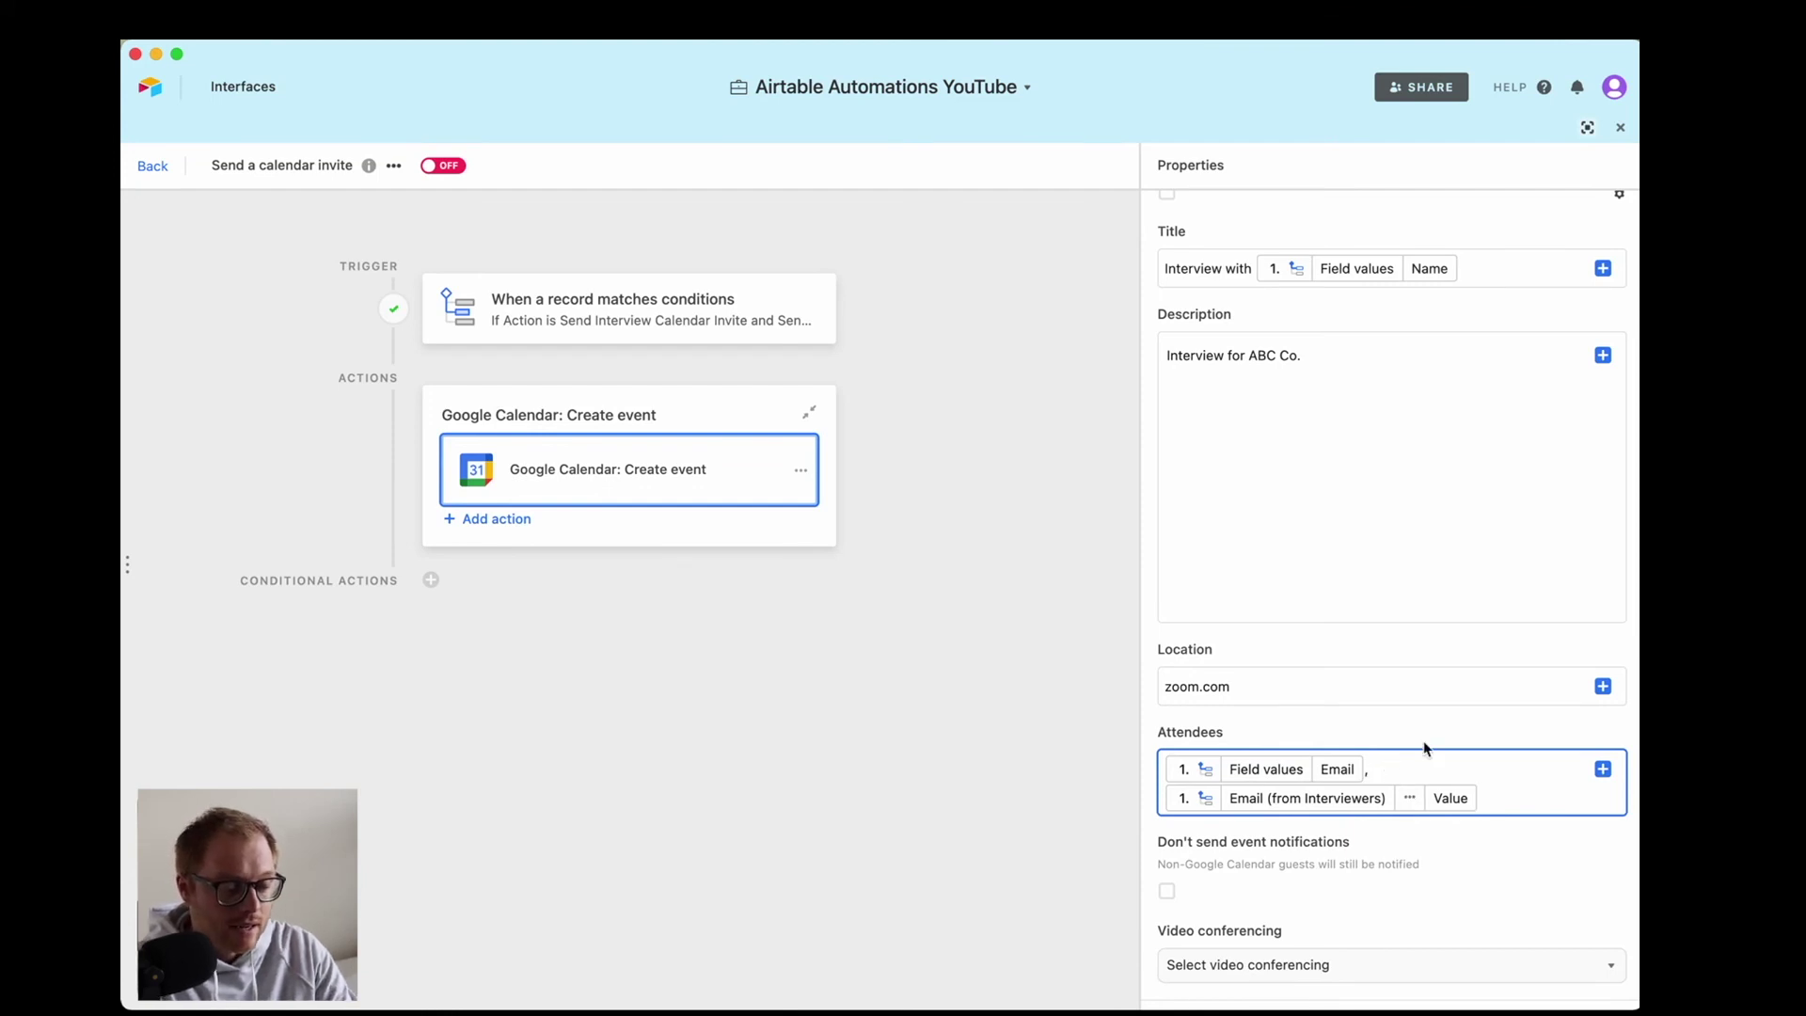
scroll(1423, 743, down, 3)
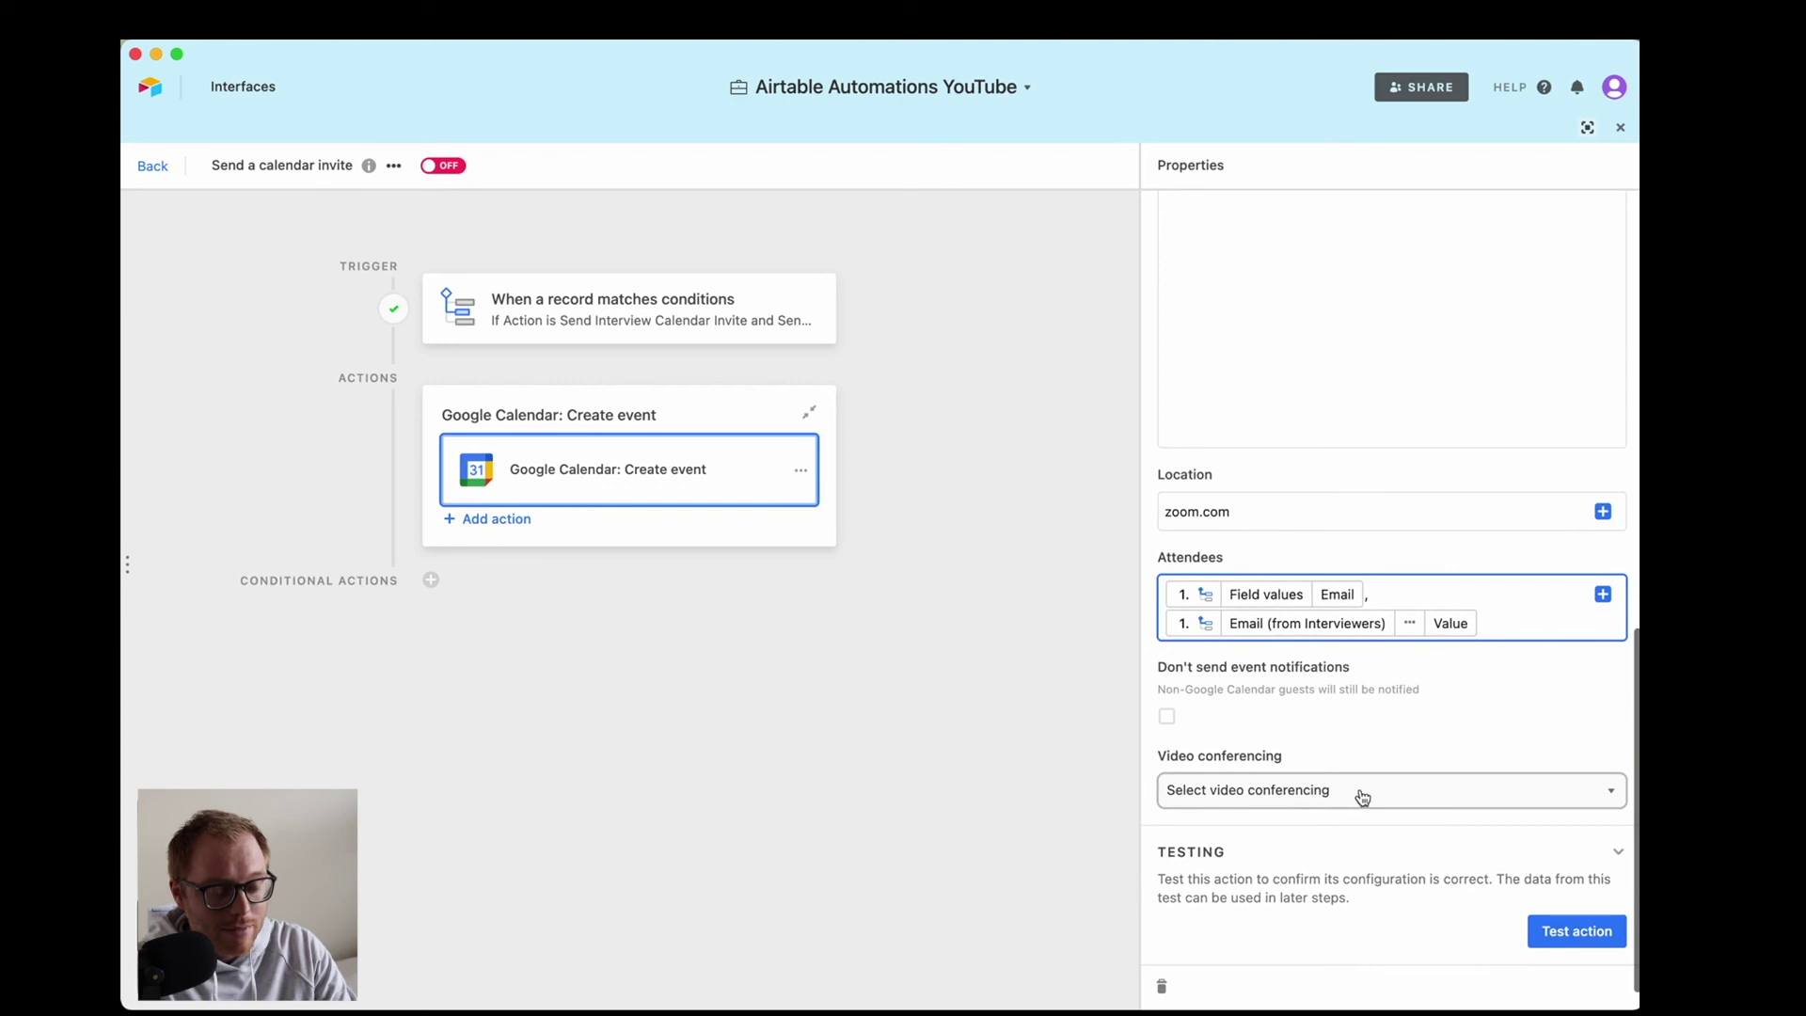
Turn on Don't send event notifications for the calendar event.
click(1335, 801)
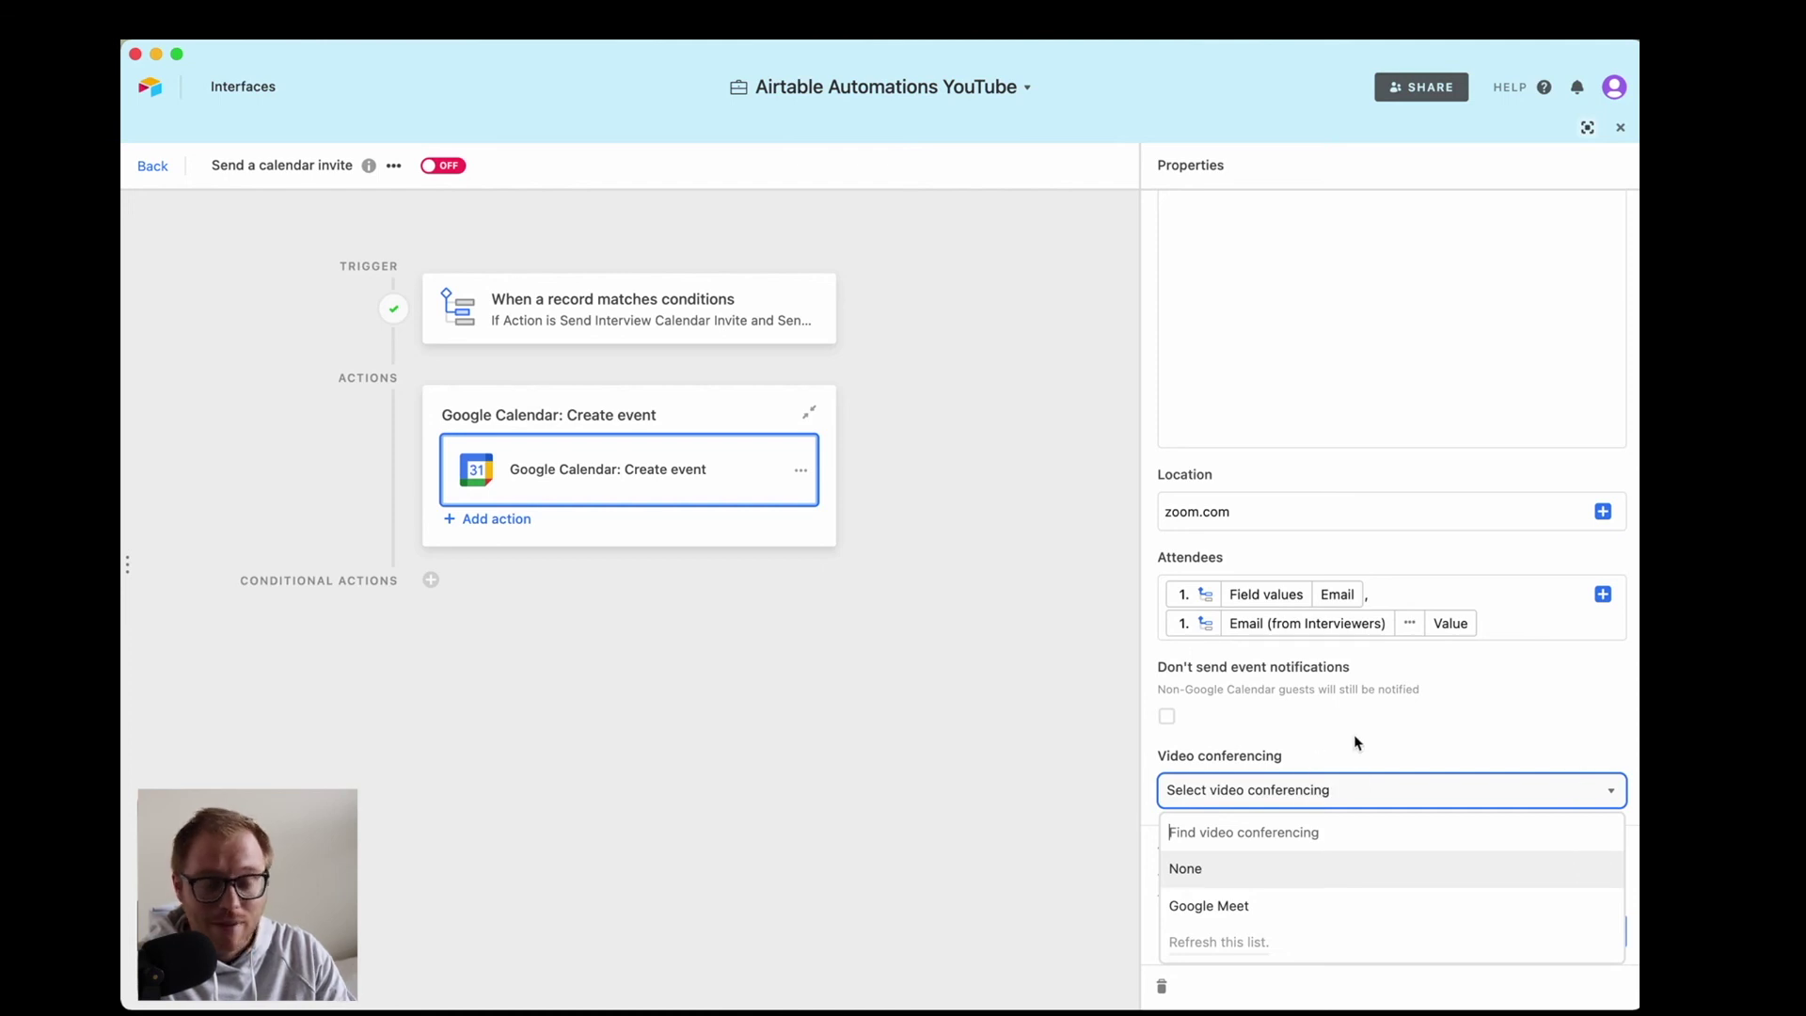
click(1324, 731)
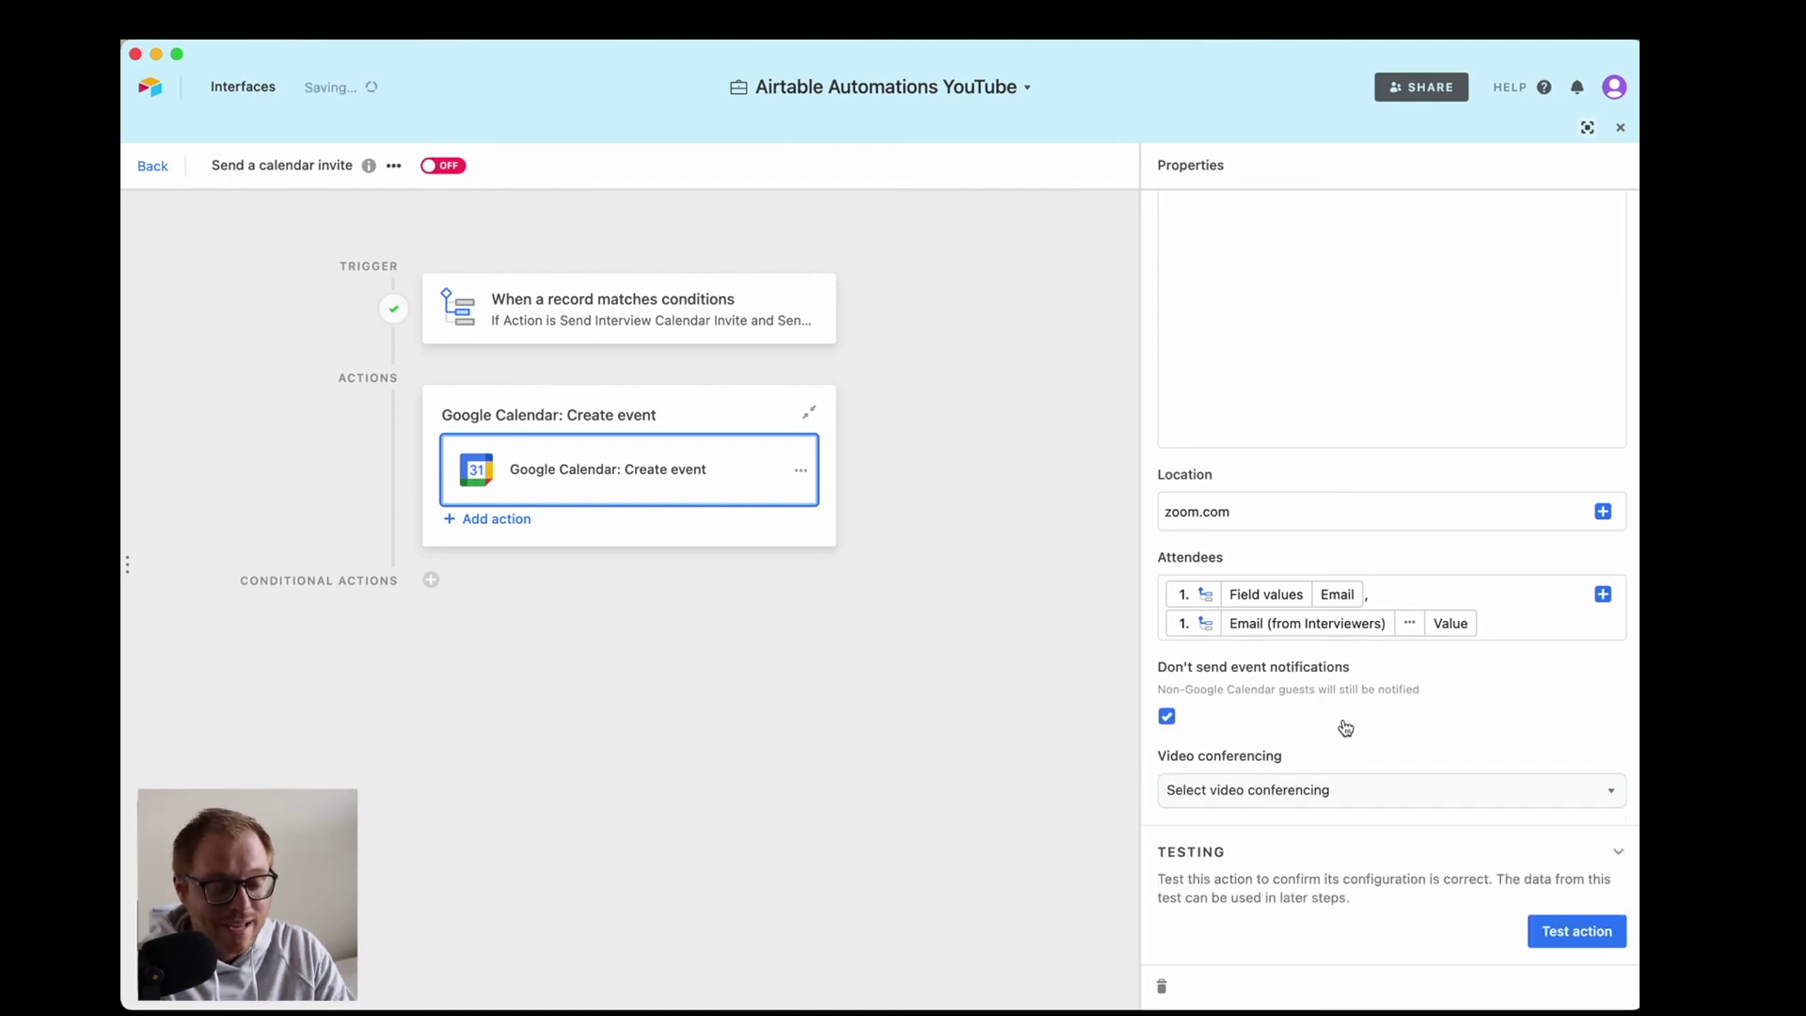
scroll(1449, 752, down, 1)
Test the action and view the new March 22, 12:30–1:00pm interview event in Google Calendar.
click(1578, 895)
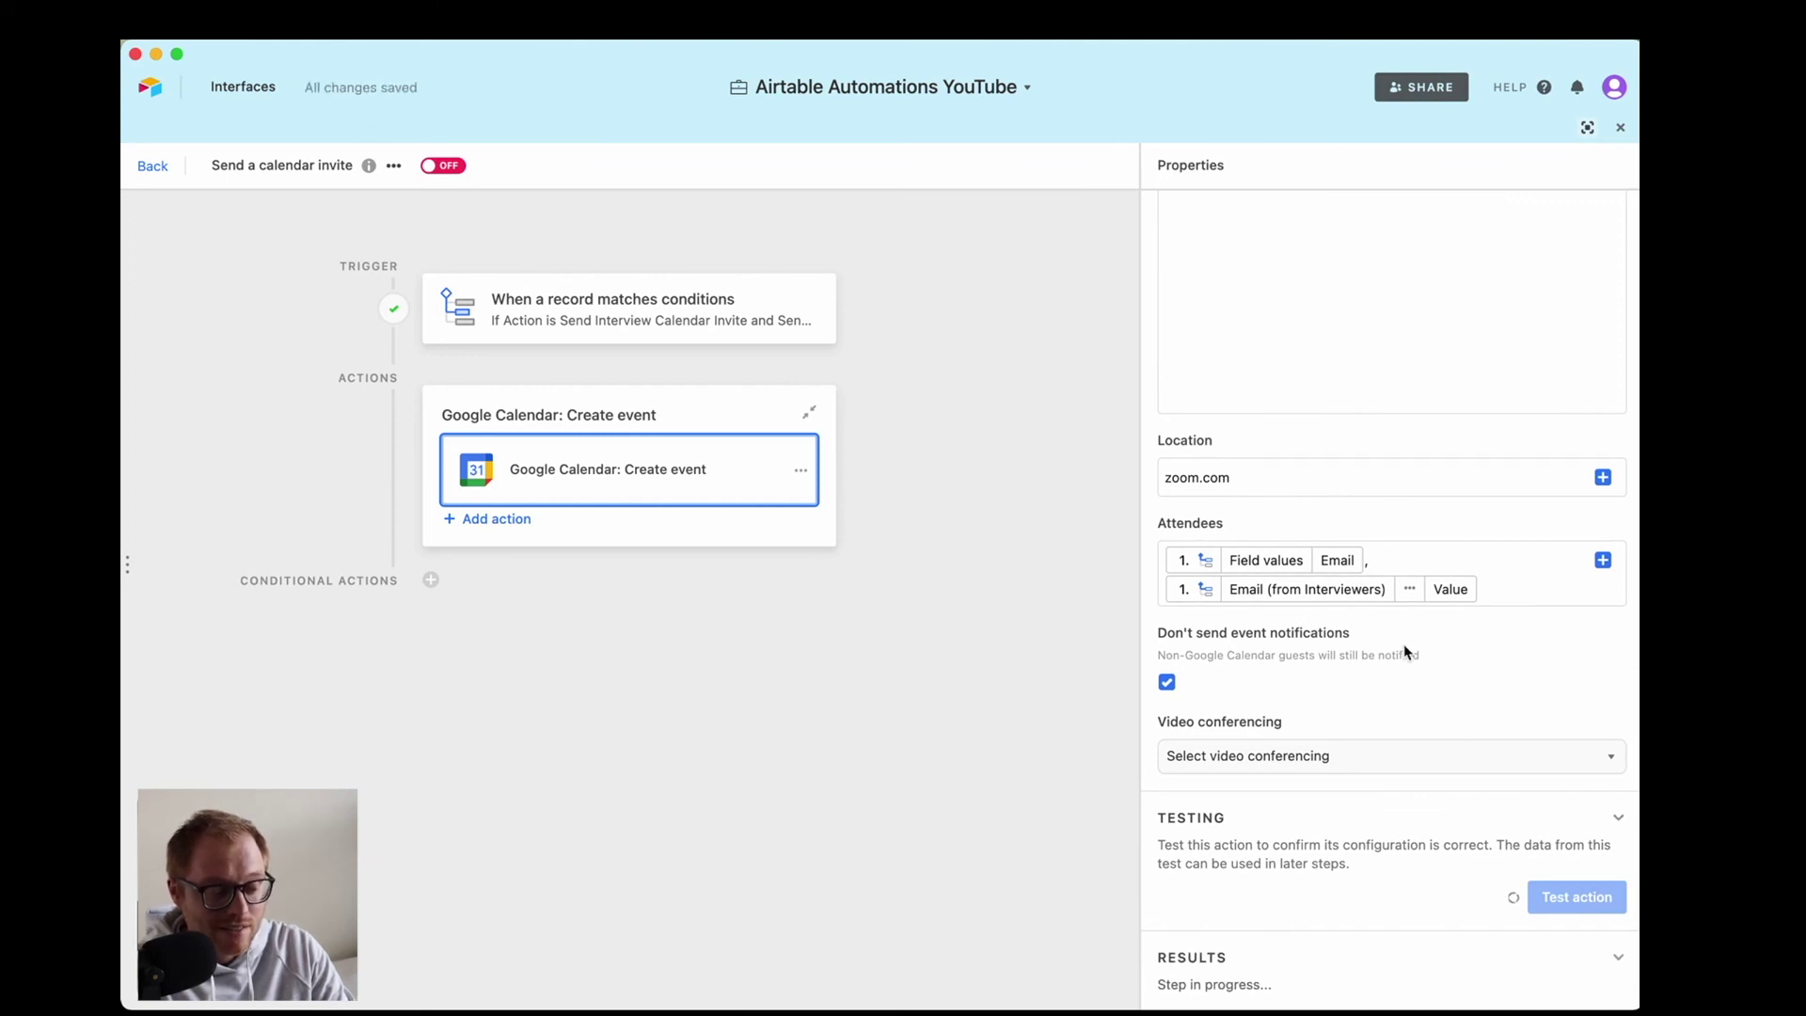
key(super+Tab)
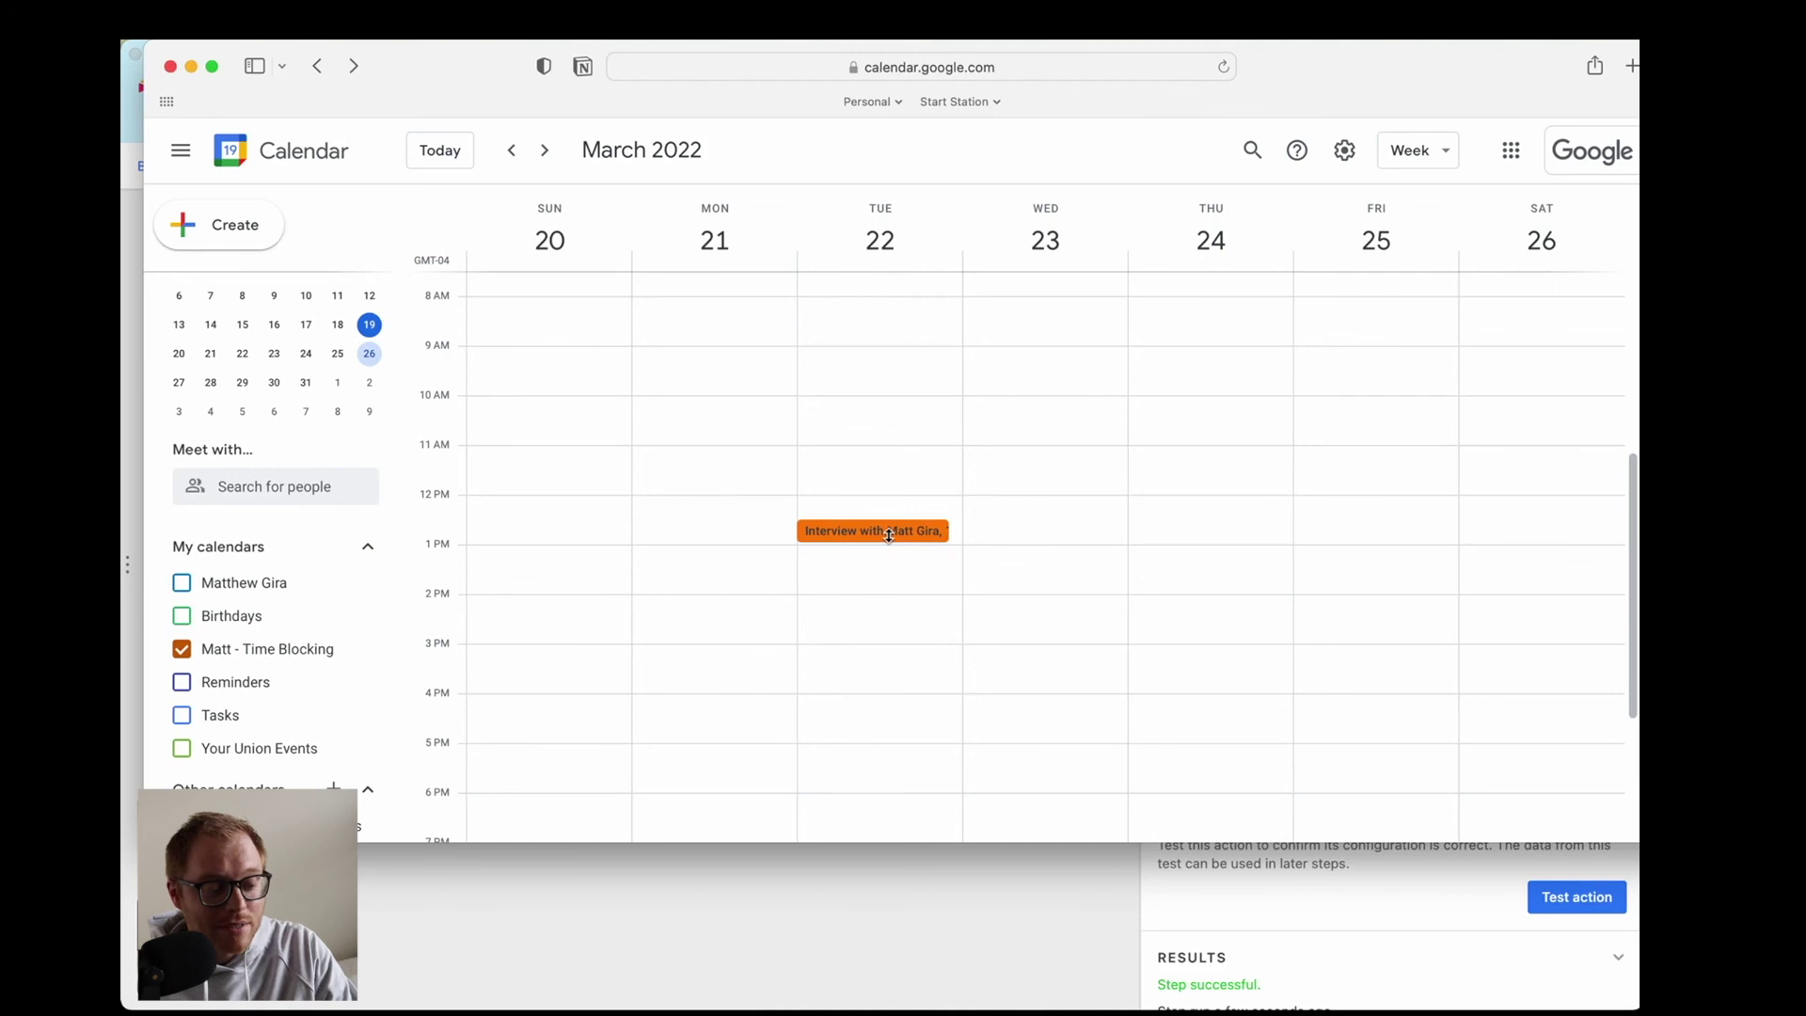
click(882, 531)
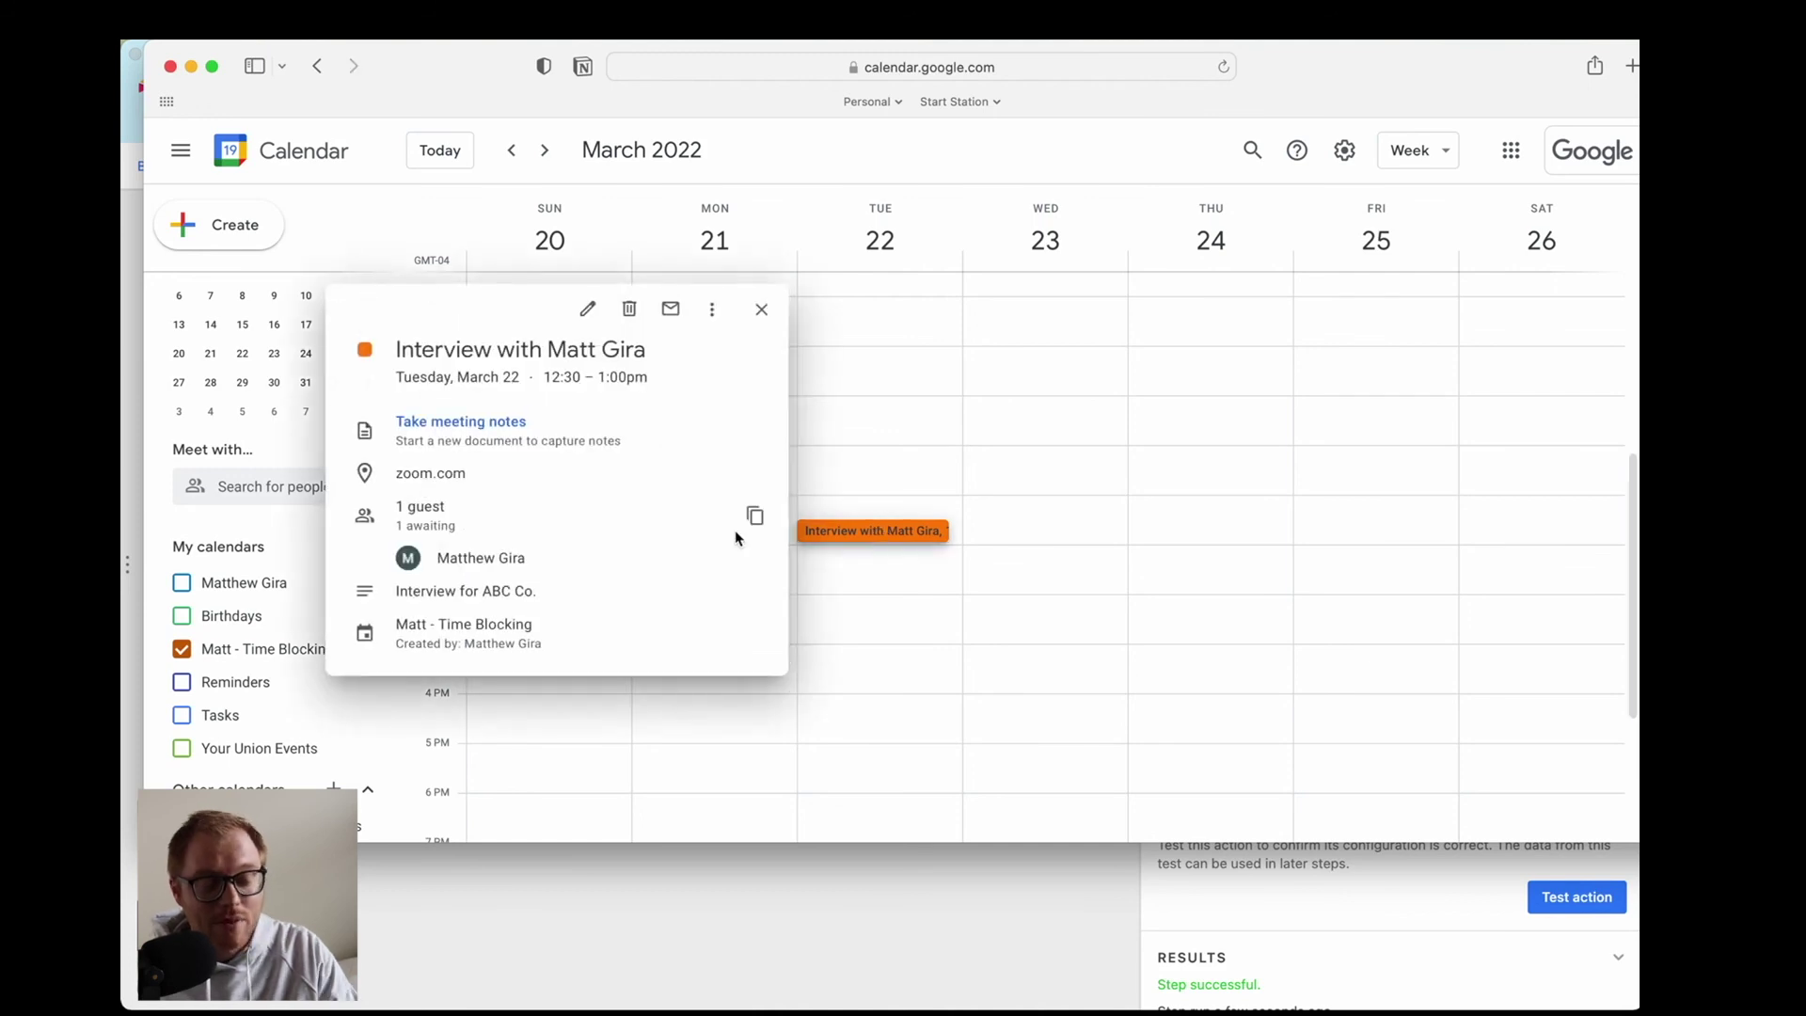